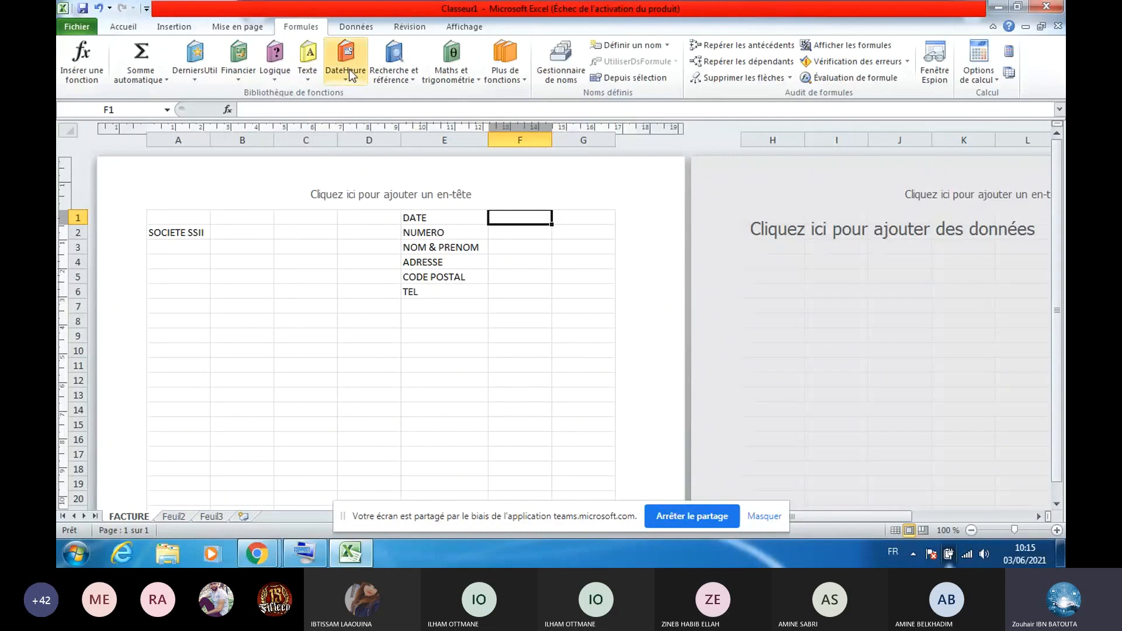
Insert =AUJOURDHUI() in F1 so it shows today's date
click(349, 69)
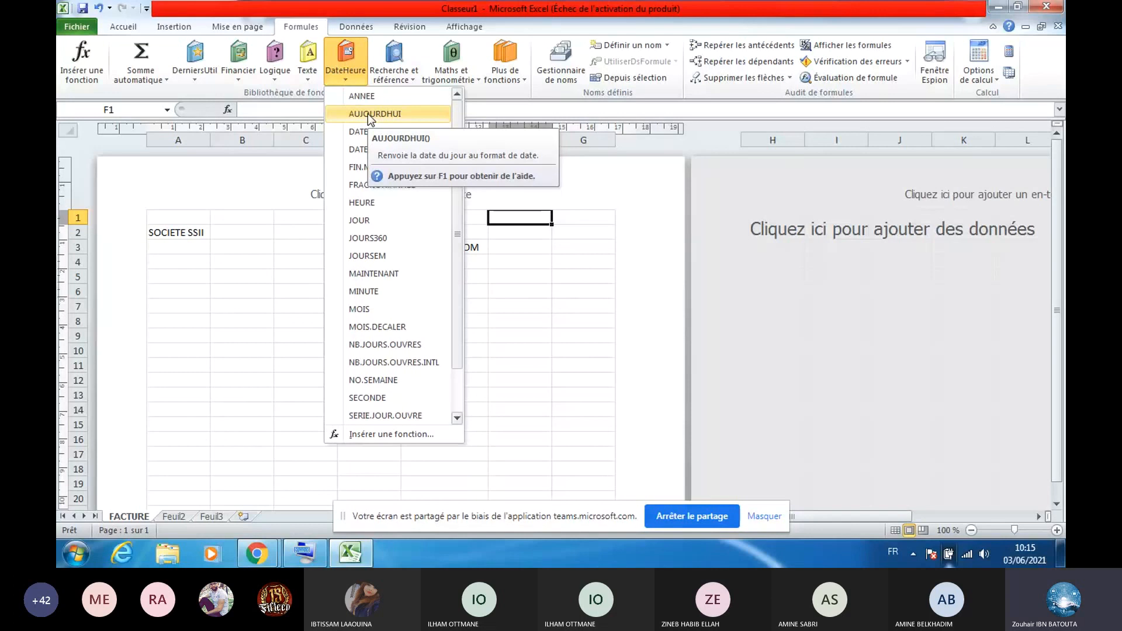
click(368, 113)
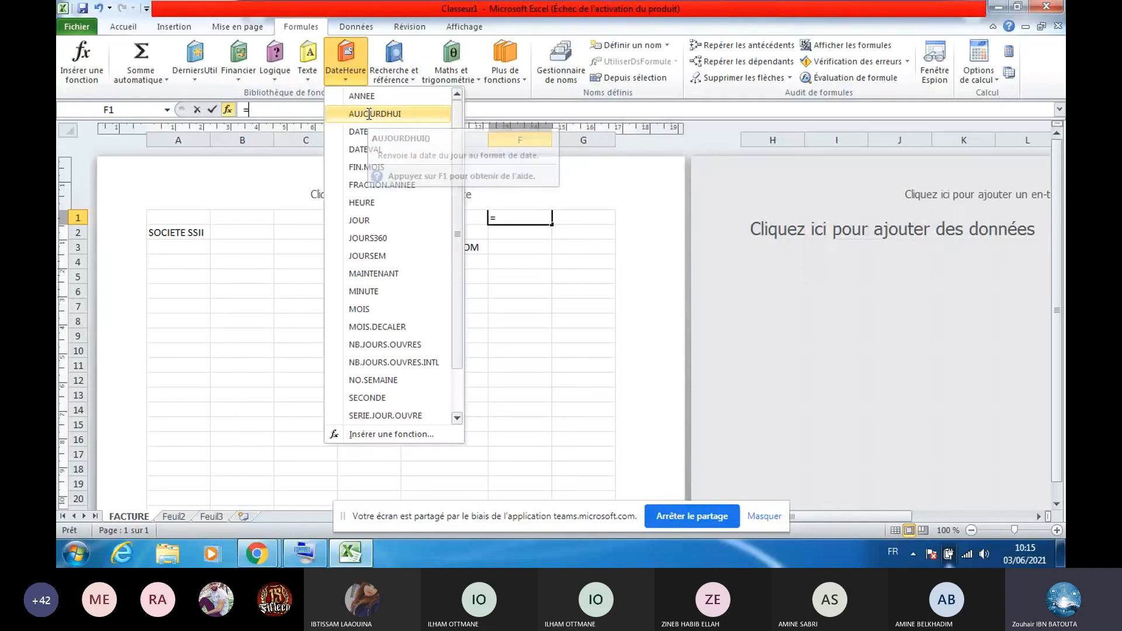
click(533, 219)
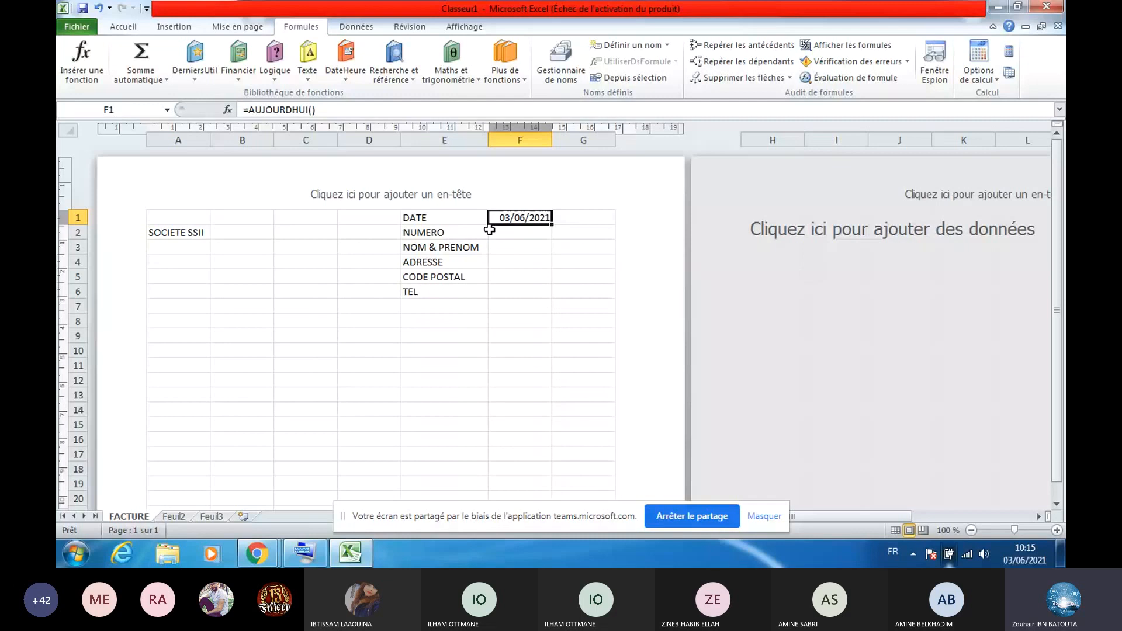
Select the empty client value cells F2 to F6, ending back on F2
click(516, 243)
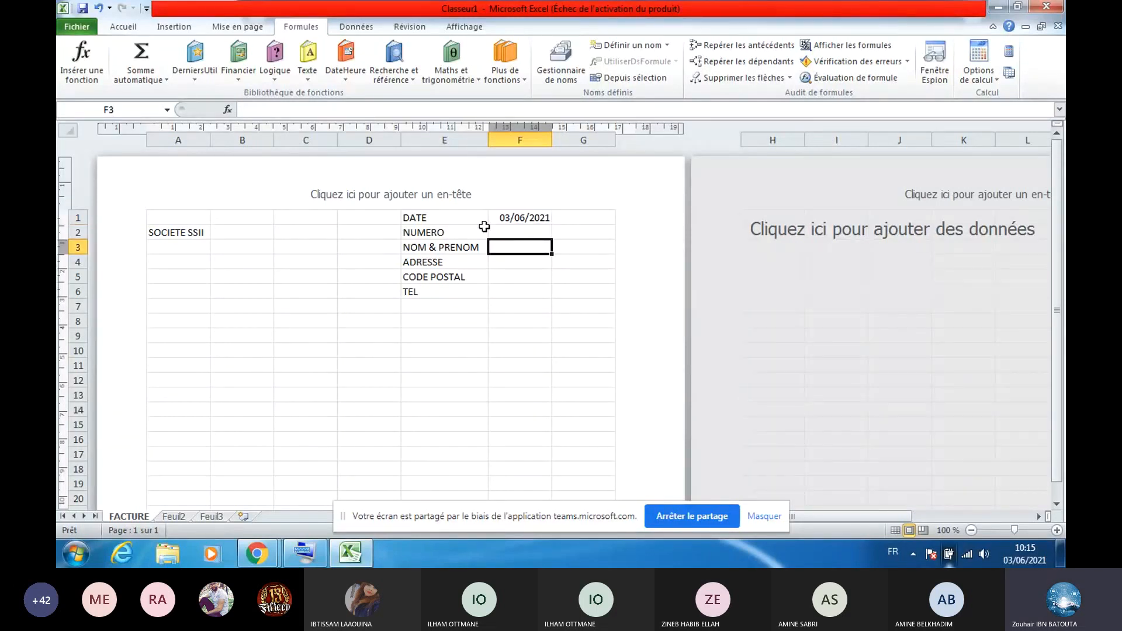
key(Down)
key(Down)
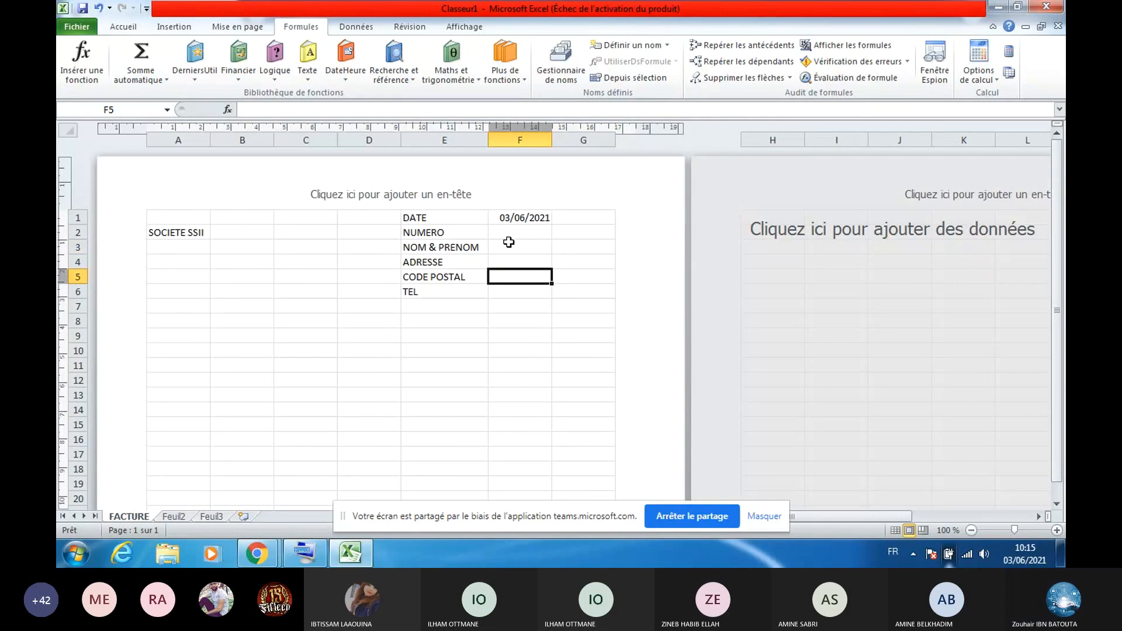
click(513, 234)
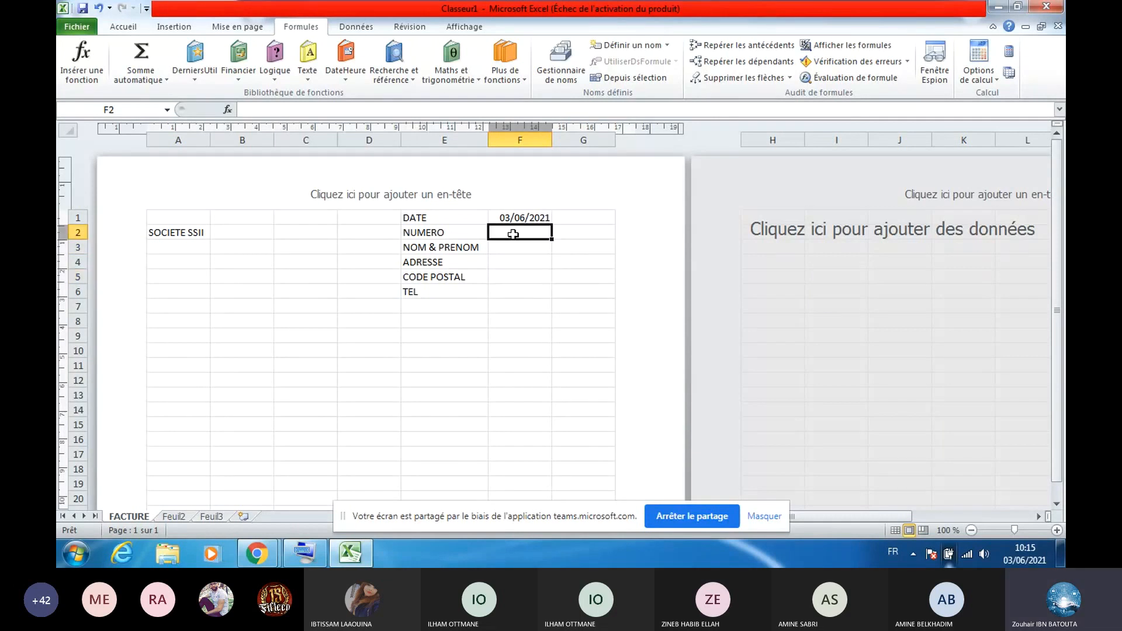
drag(513, 234, 508, 287)
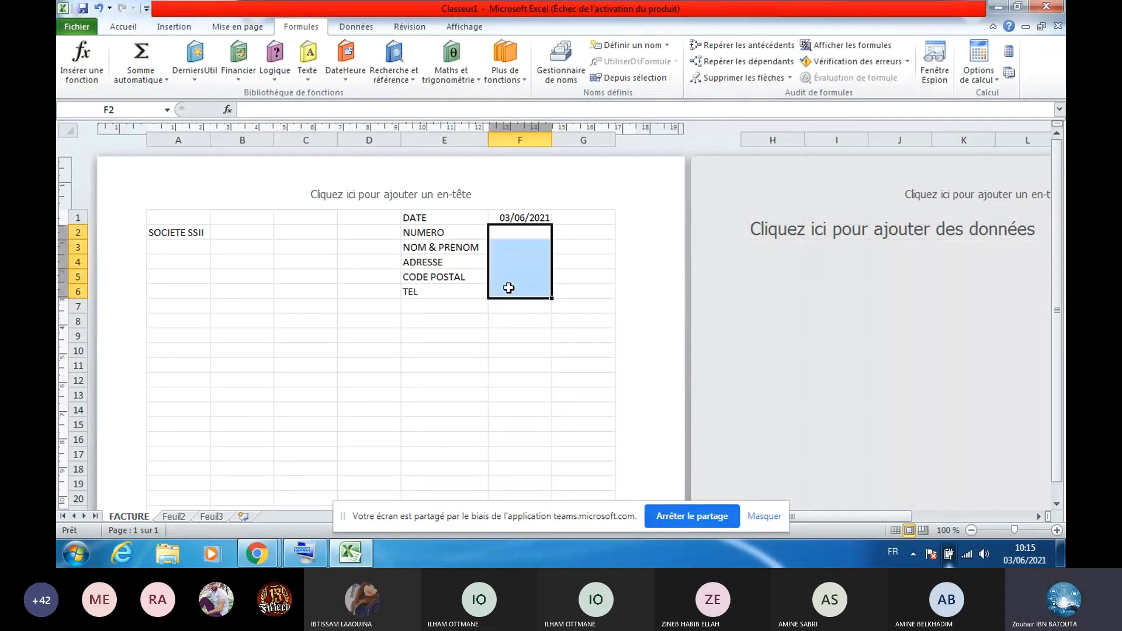
click(512, 233)
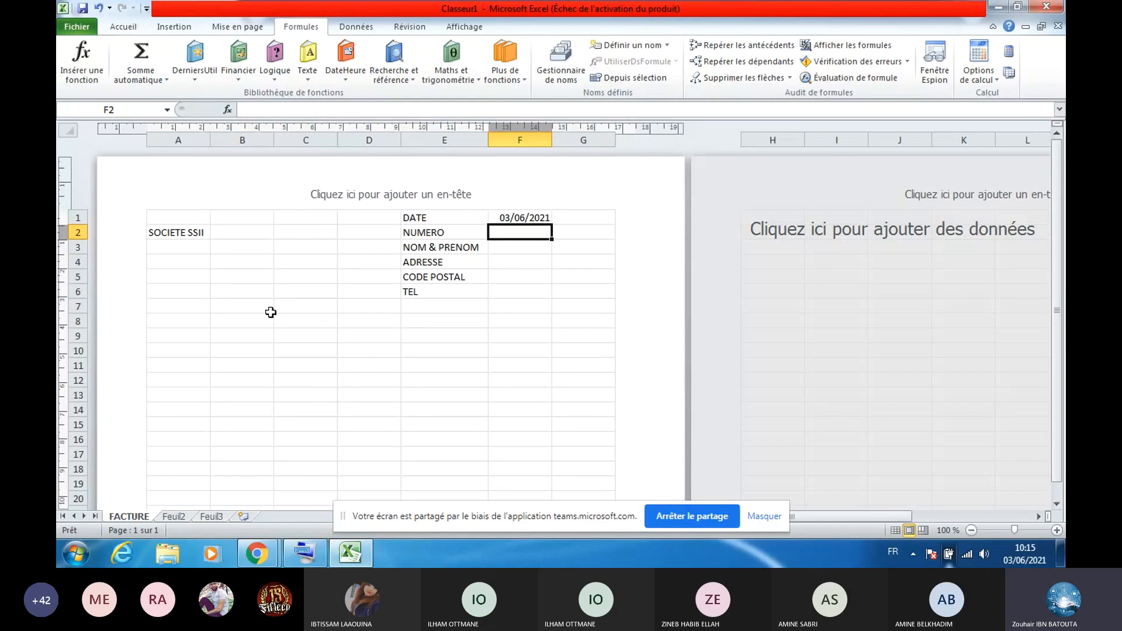
Enter the headers REF and DESIGNATION in A9:B9 and widen column B to fit
click(202, 348)
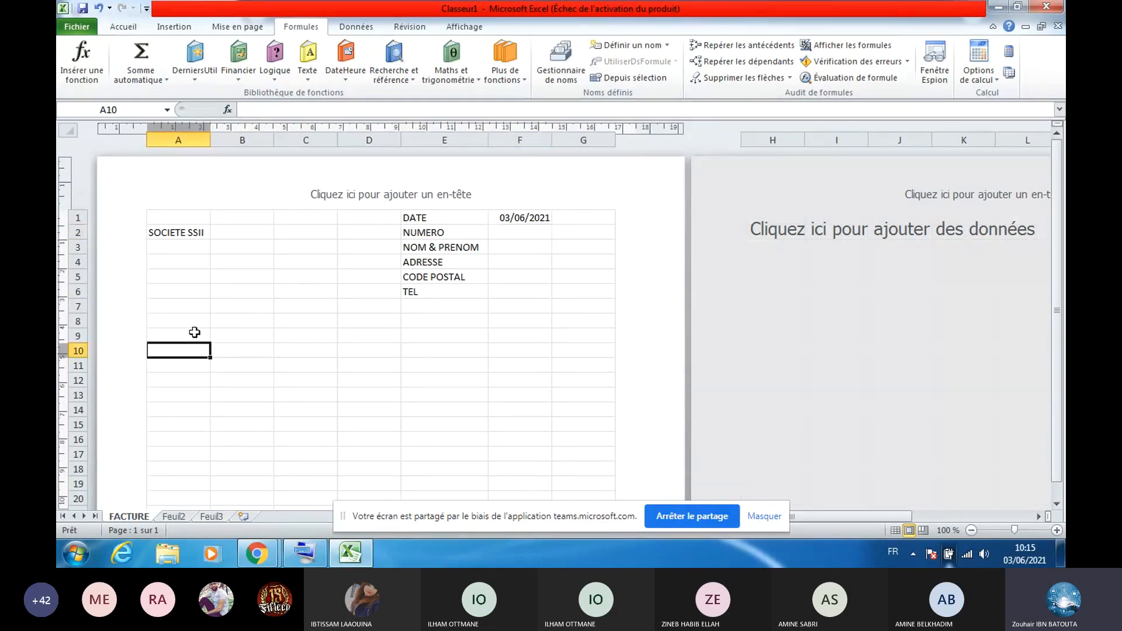
click(194, 332)
text(R)
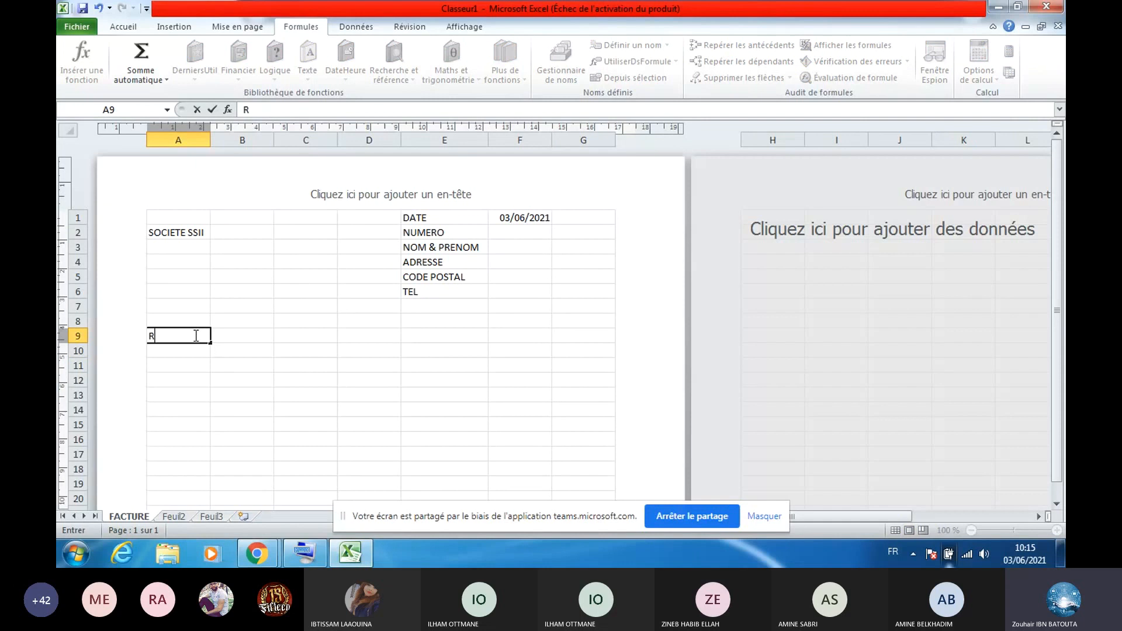
text(EF)
click(247, 337)
text(DESIGNA)
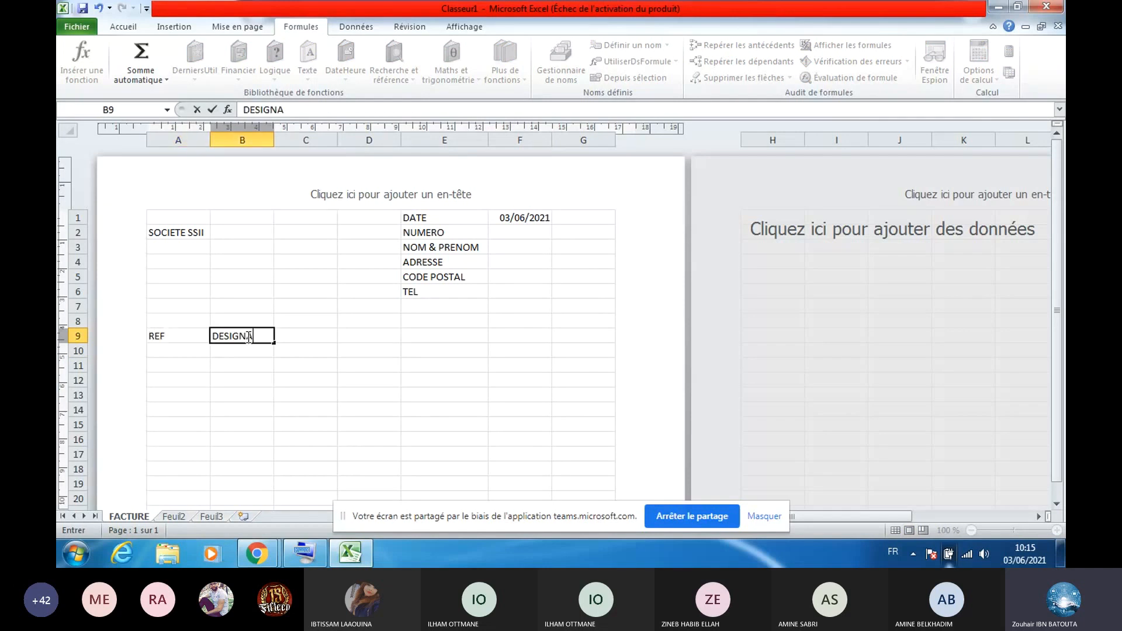
text(T)
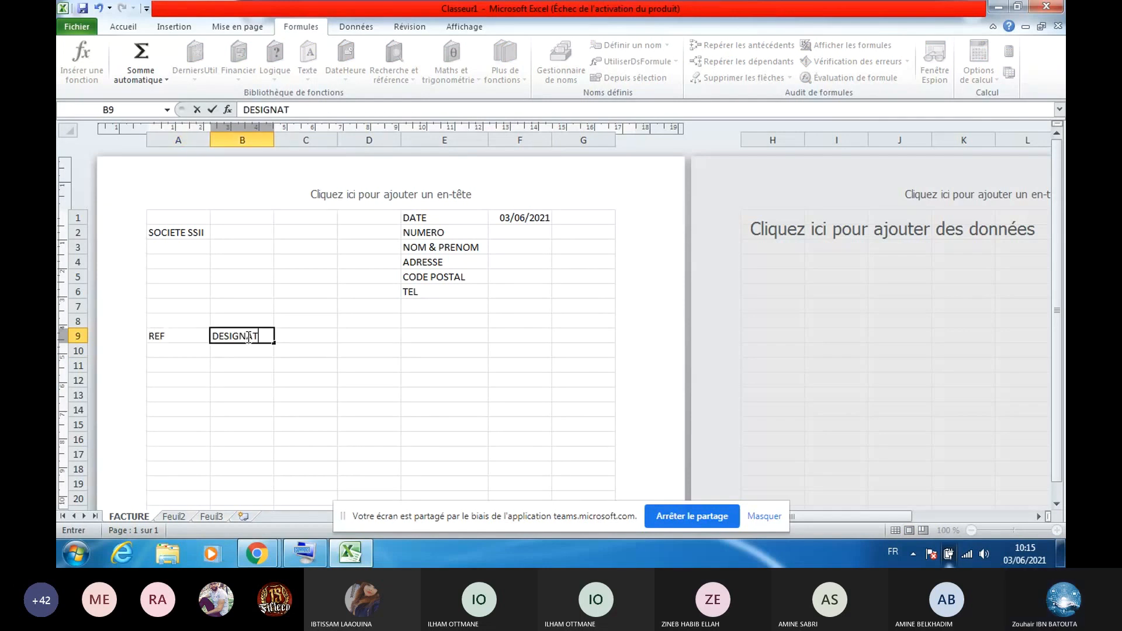
text(ION)
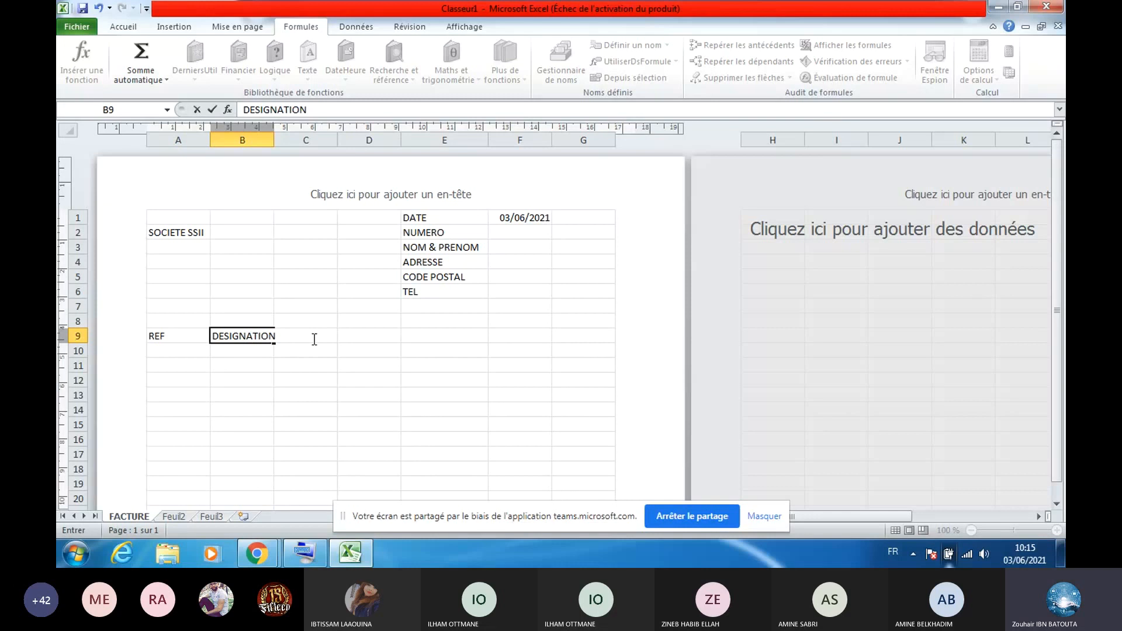
key(F2)
click(305, 261)
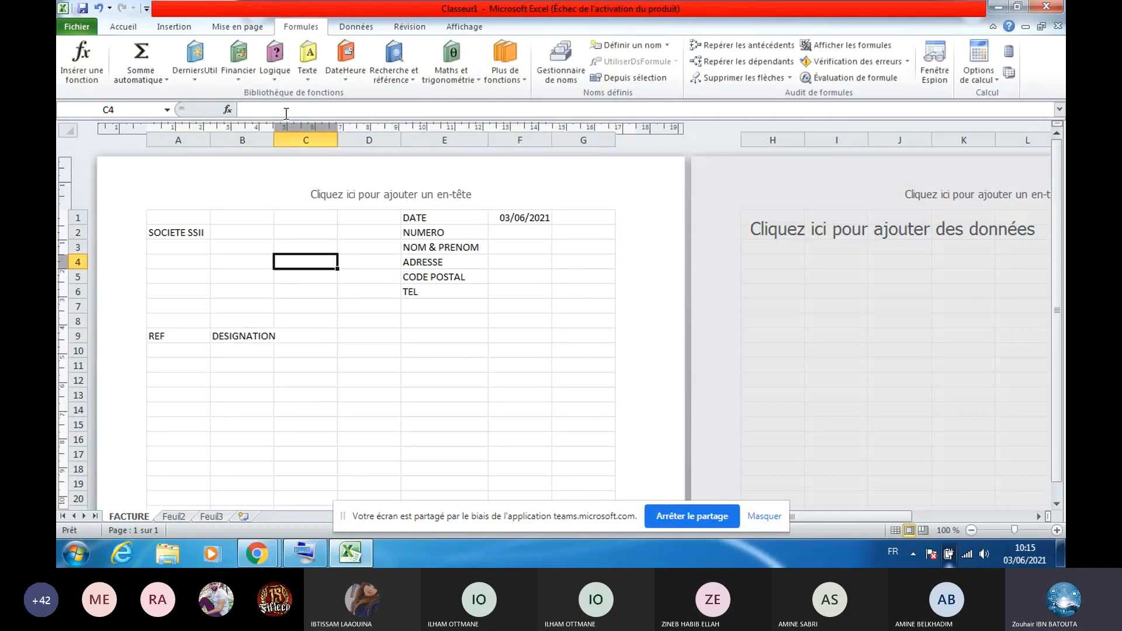
drag(273, 141, 284, 140)
click(324, 337)
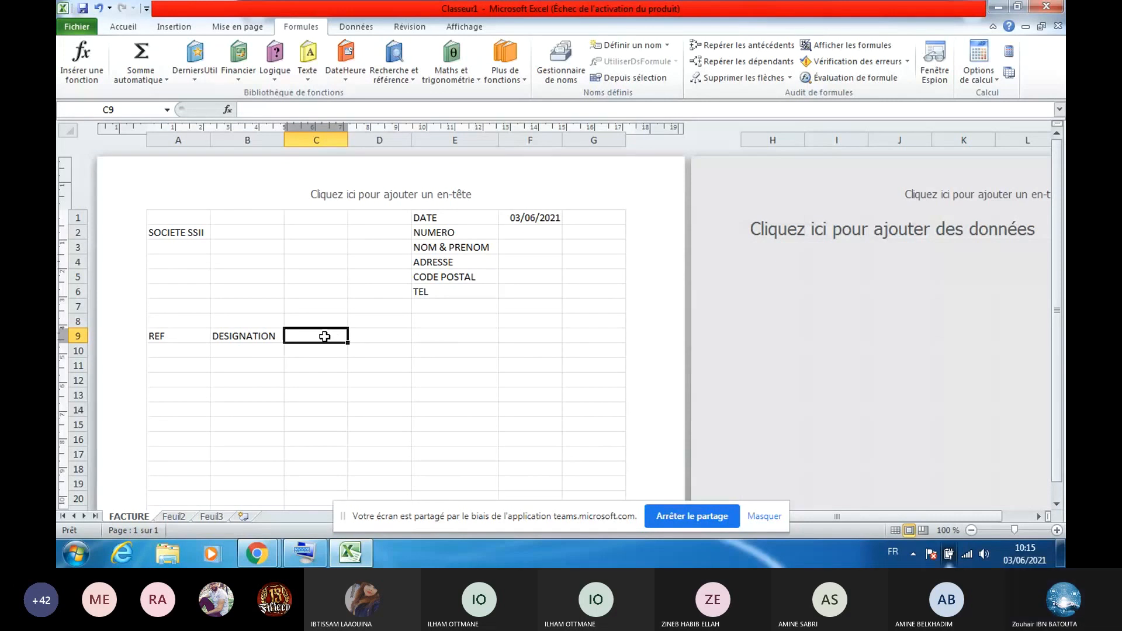
Add the headers PU, QTE, TTVA, PHT and PTTC in C9:G9 and select the table area
text(PU)
click(390, 334)
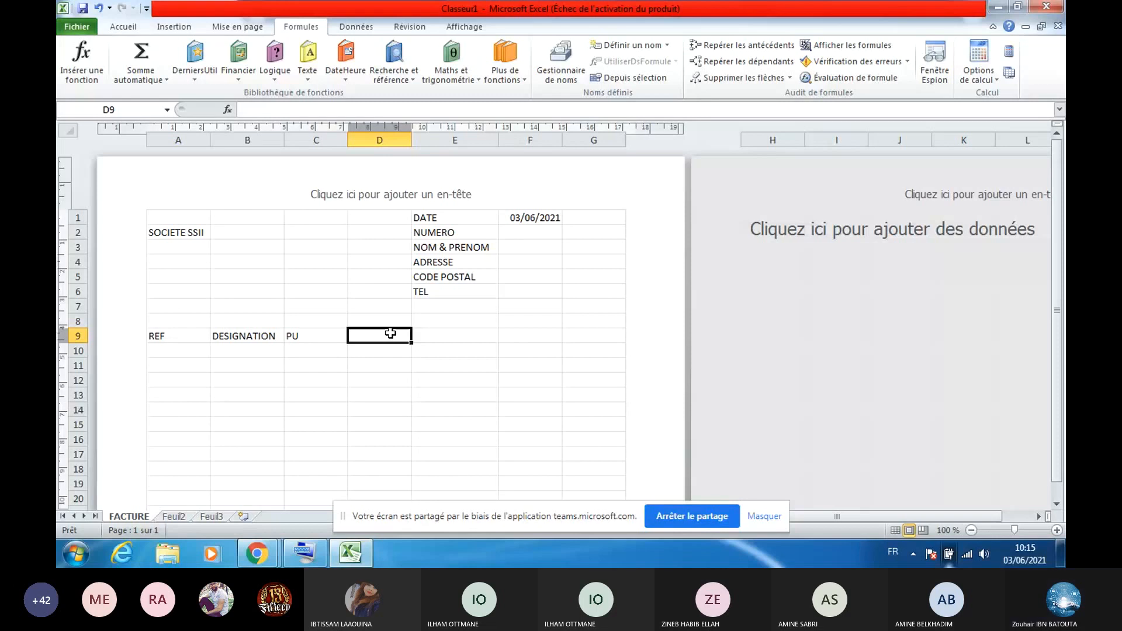
text(QTE)
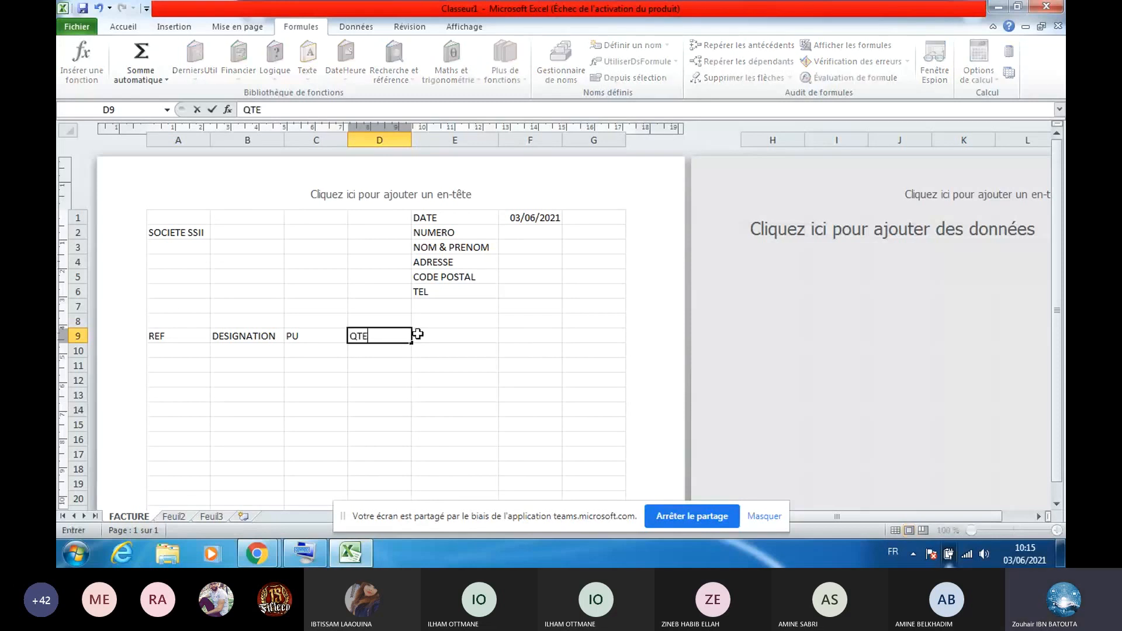
click(442, 339)
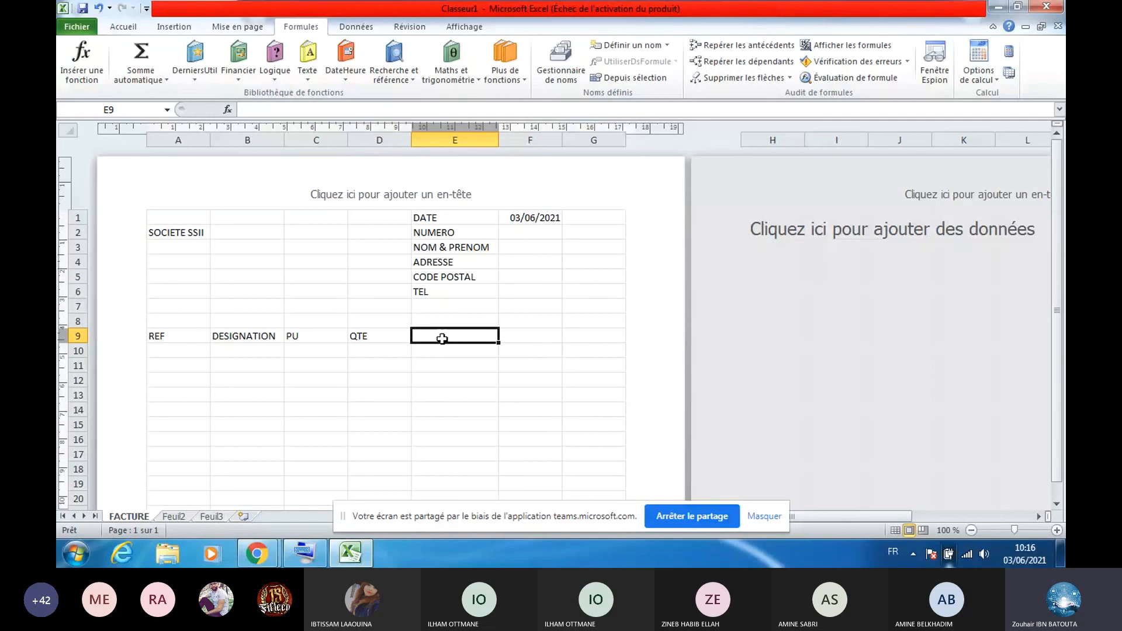
text(T)
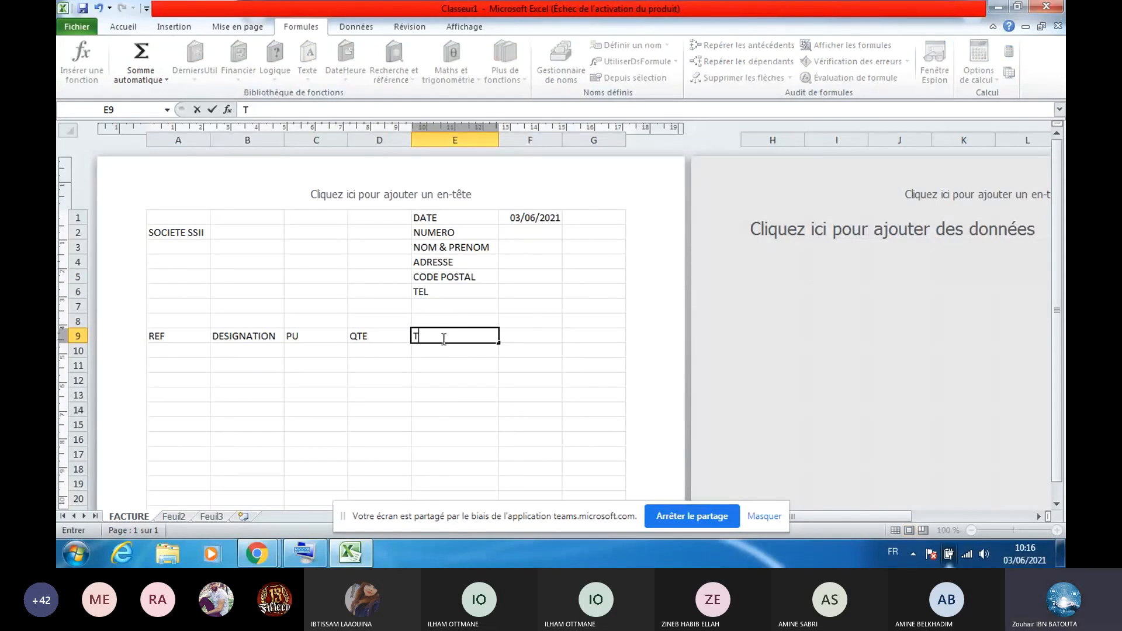
text(TVA)
click(518, 334)
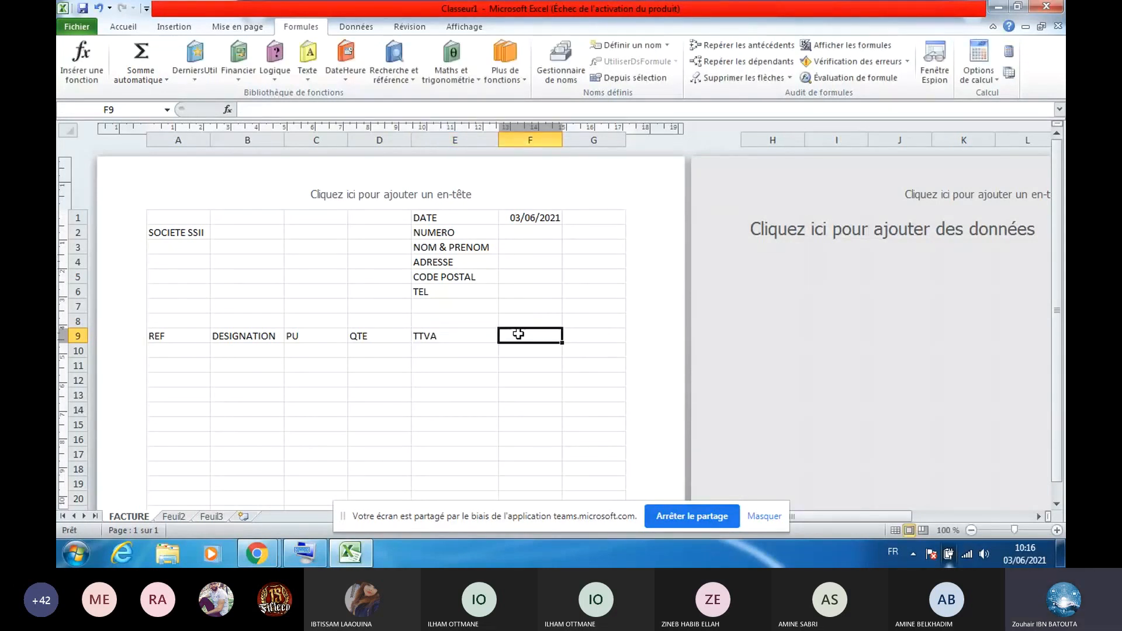
text(PHT)
click(589, 337)
text(PTT)
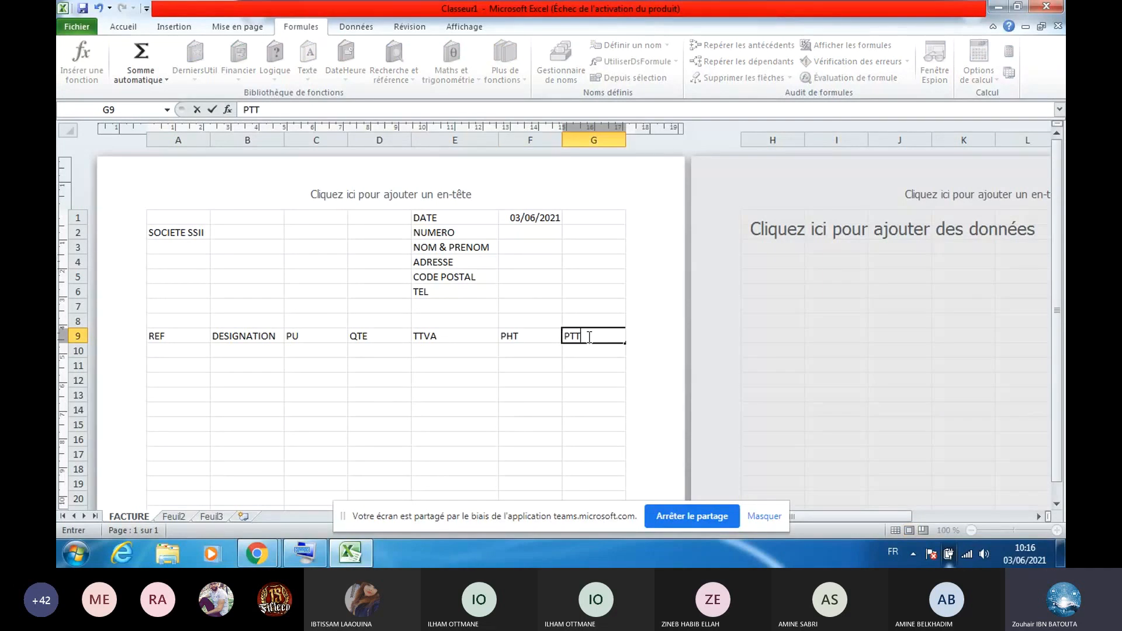
text(C)
drag(169, 337, 575, 499)
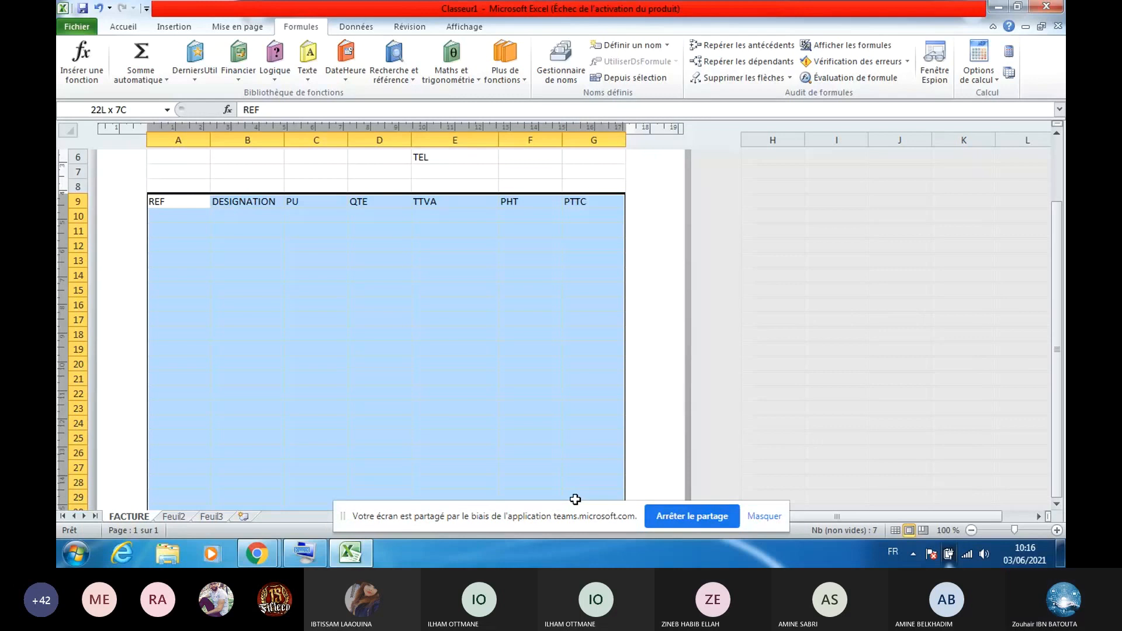
Apply all borders to the item table A9:G29
mouse_move(575, 499)
mouse_down()
mouse_move(577, 481)
mouse_move(579, 497)
mouse_up()
click(124, 26)
click(217, 72)
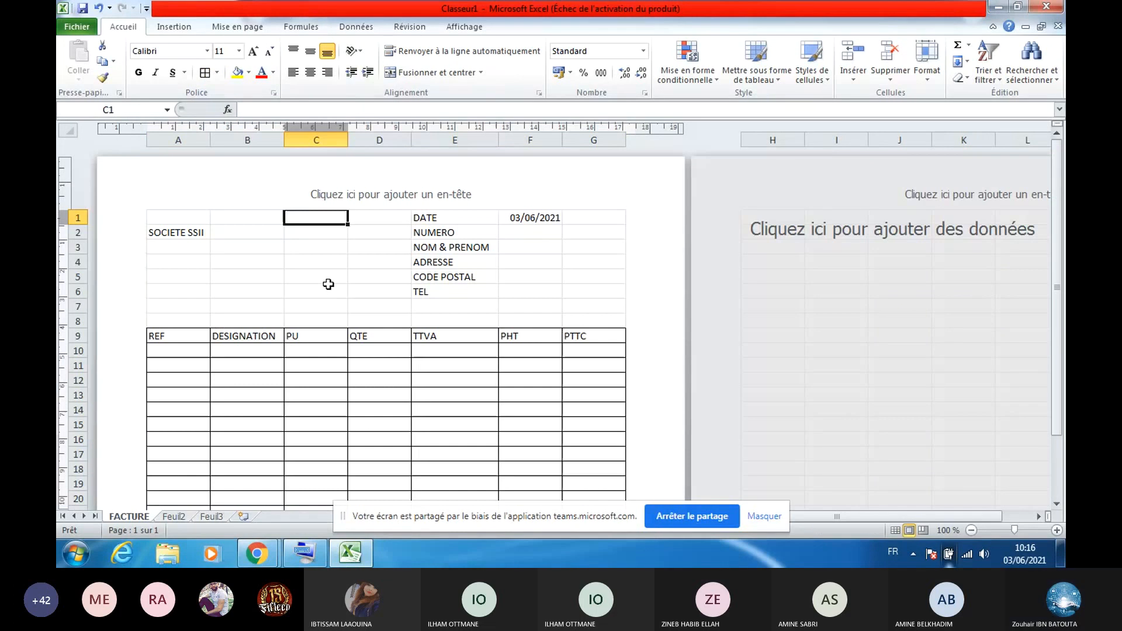
Apply all borders to the client details block E2:F6, then select header row A9:G9
drag(421, 232, 529, 292)
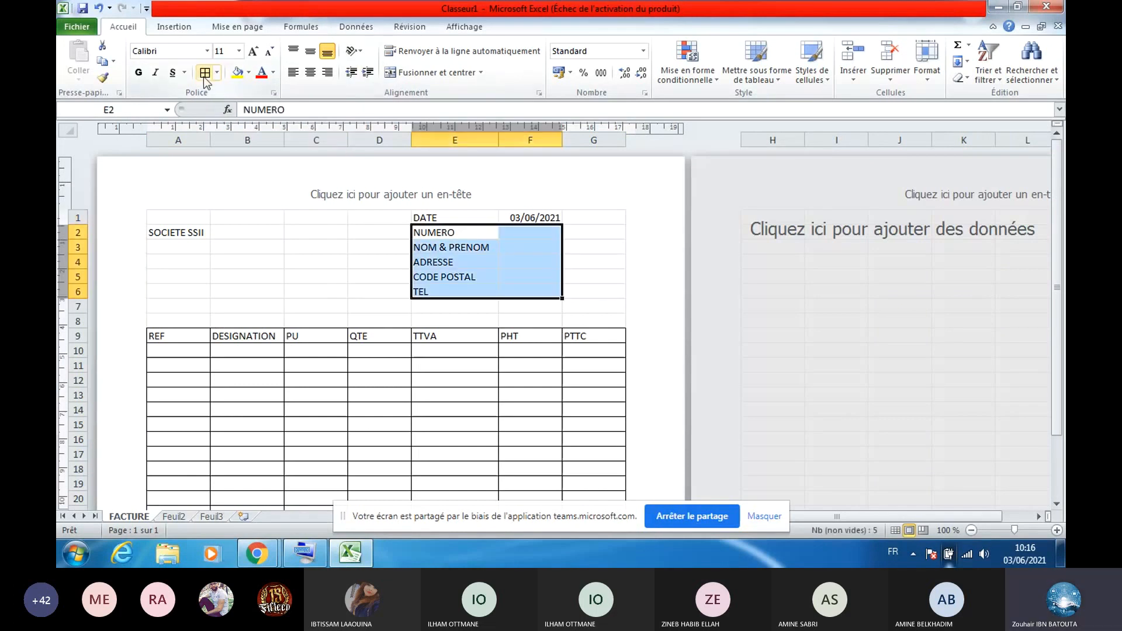
click(205, 74)
click(315, 276)
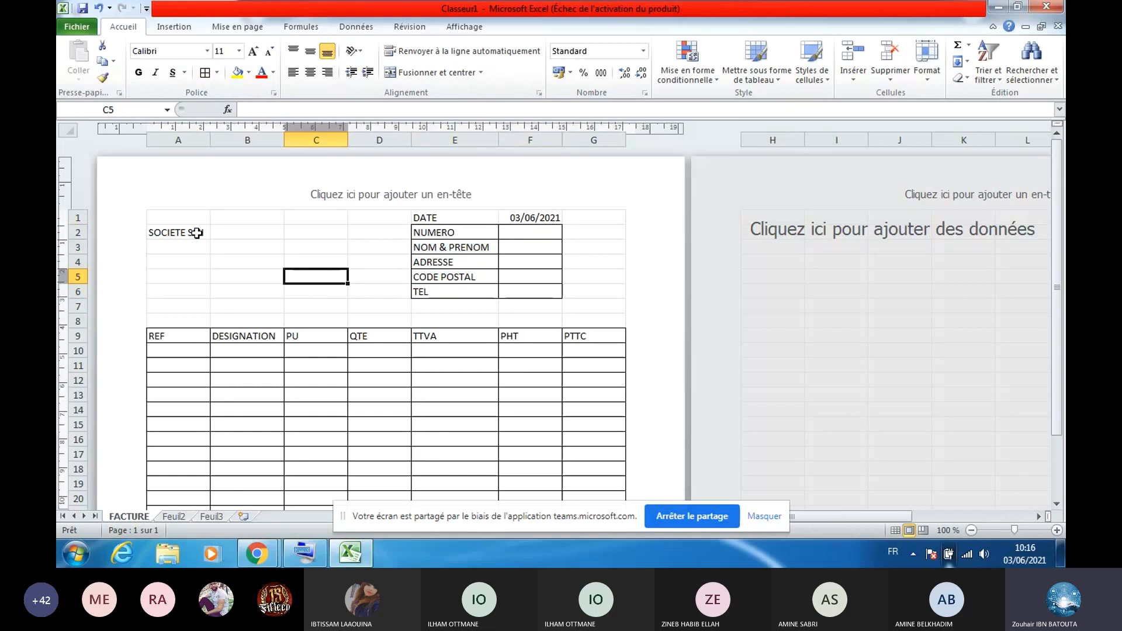
key(Left)
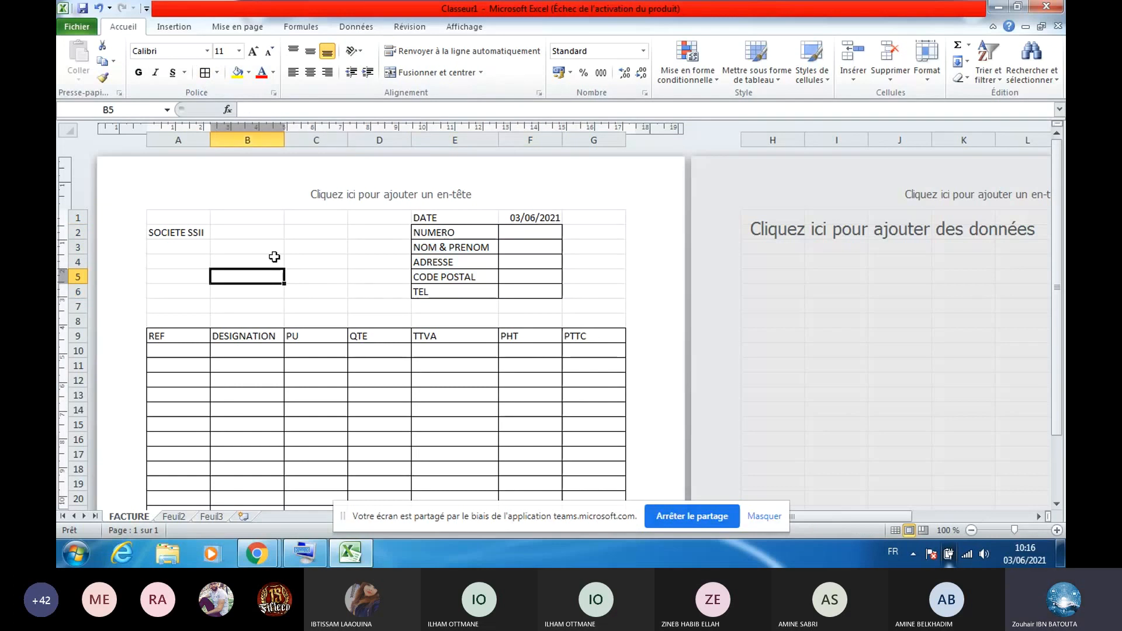
key(Down)
key(Down)
key(Down)
key(Down)
key(Down)
key(Down)
key(Down)
key(Down)
click(188, 337)
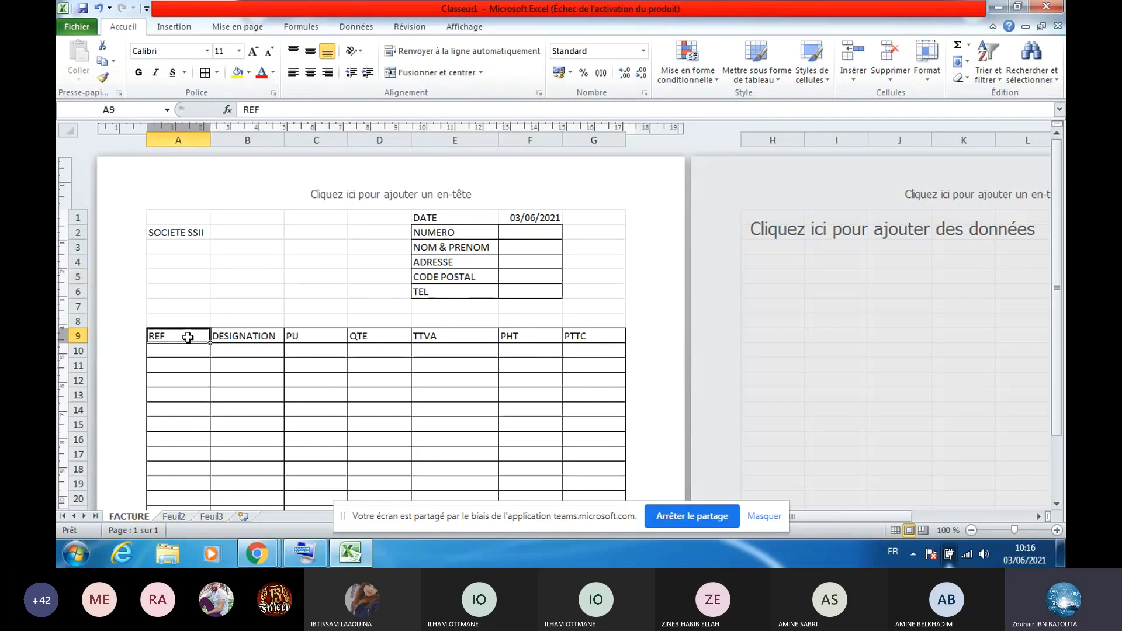
drag(188, 337, 578, 333)
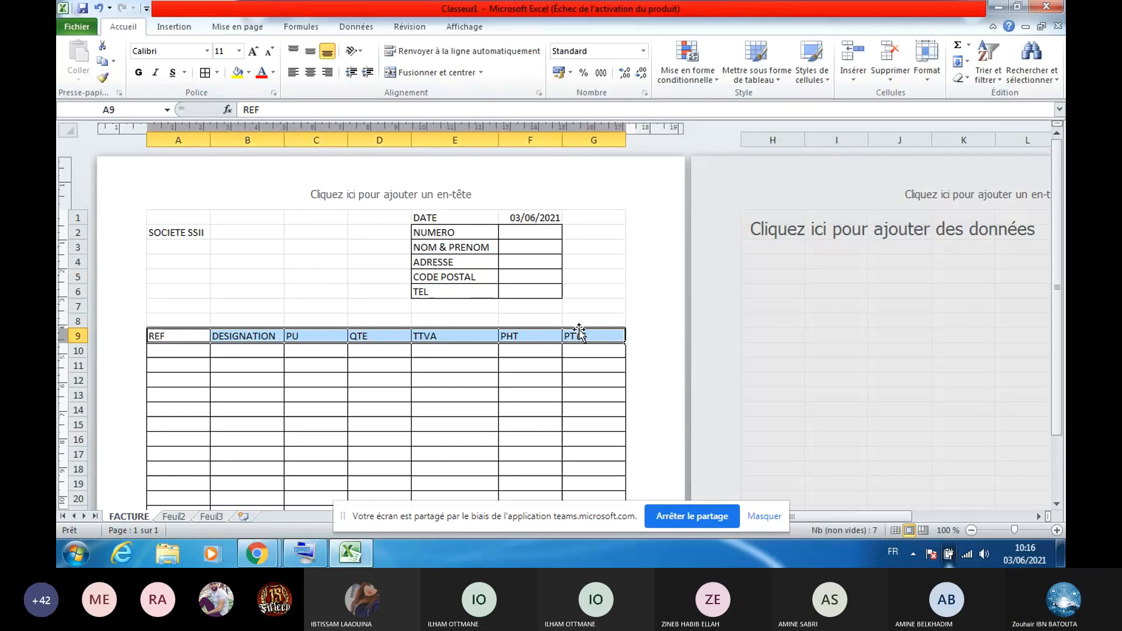
Fill the header row A9:G9 green and the client labels E2:E6 orange
click(248, 72)
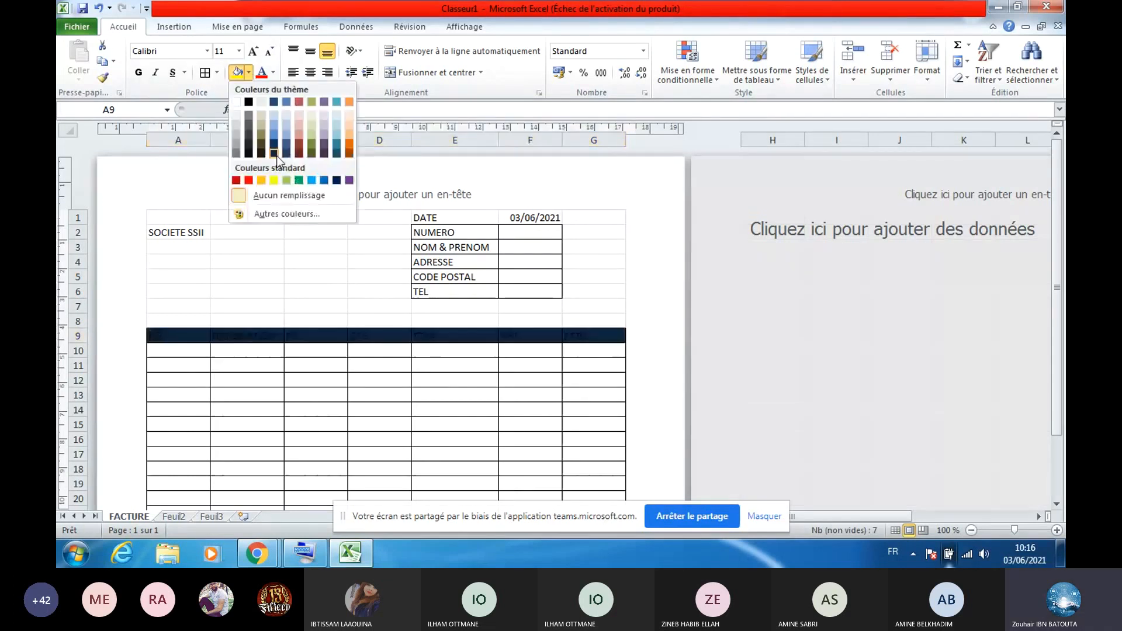
click(286, 180)
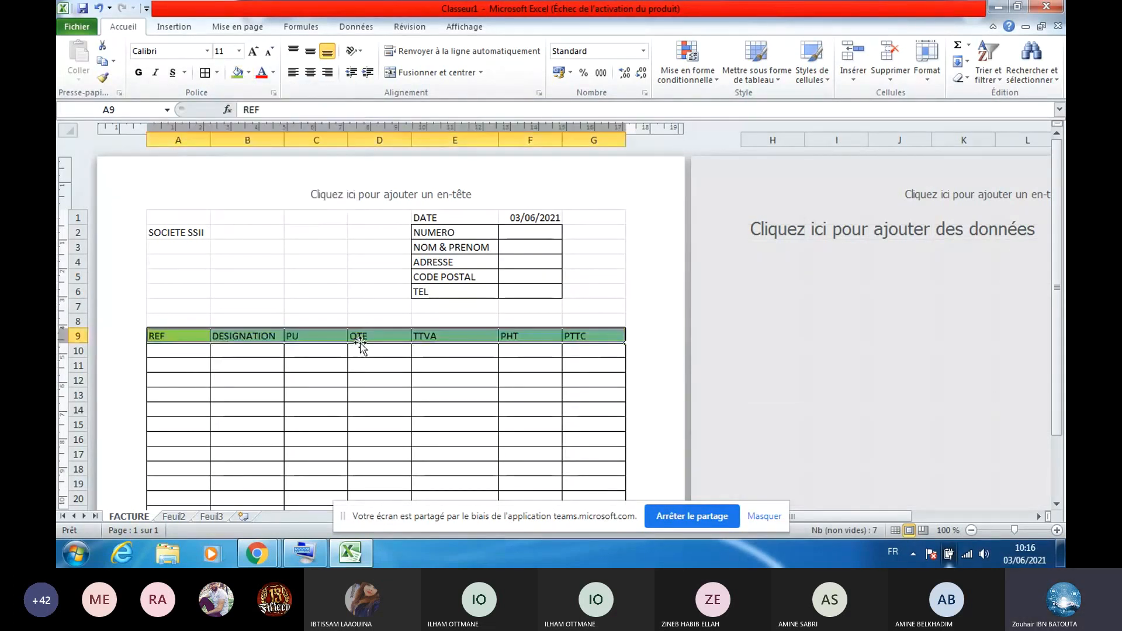
drag(461, 232, 473, 296)
click(249, 72)
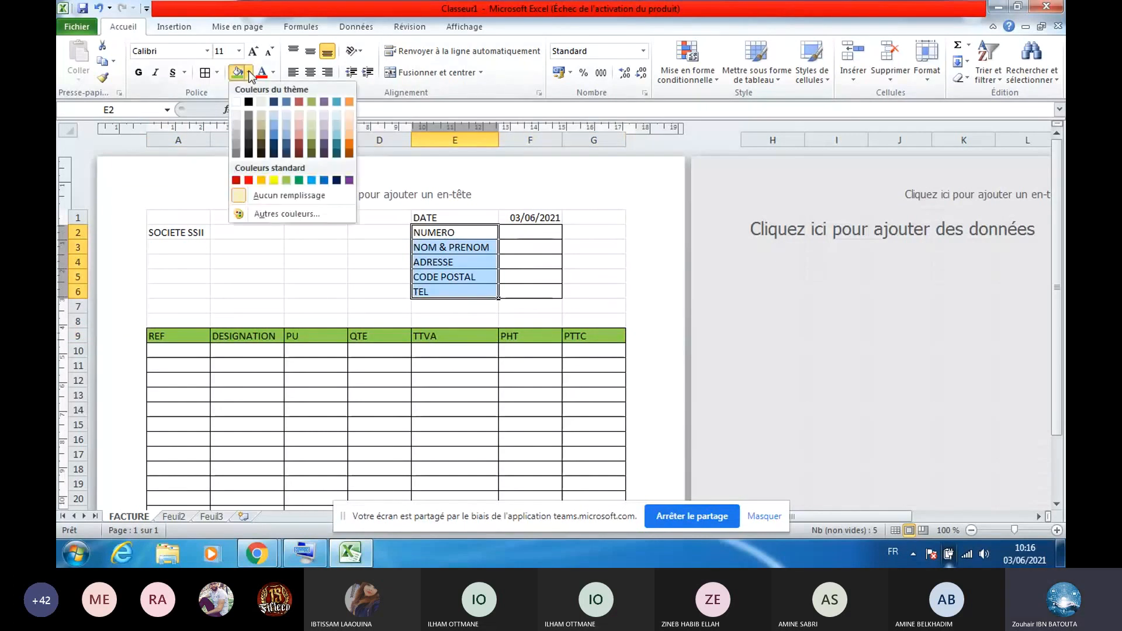
click(261, 181)
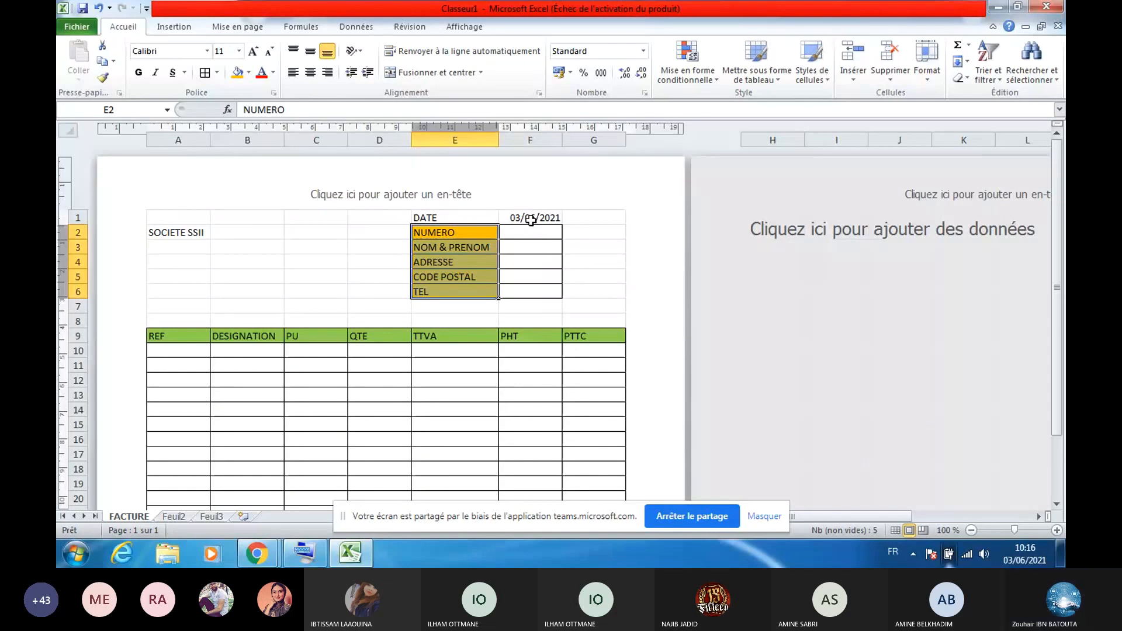
Fill the DATE label and its date cell E1:F1 blue
double_click(531, 219)
drag(531, 219, 479, 217)
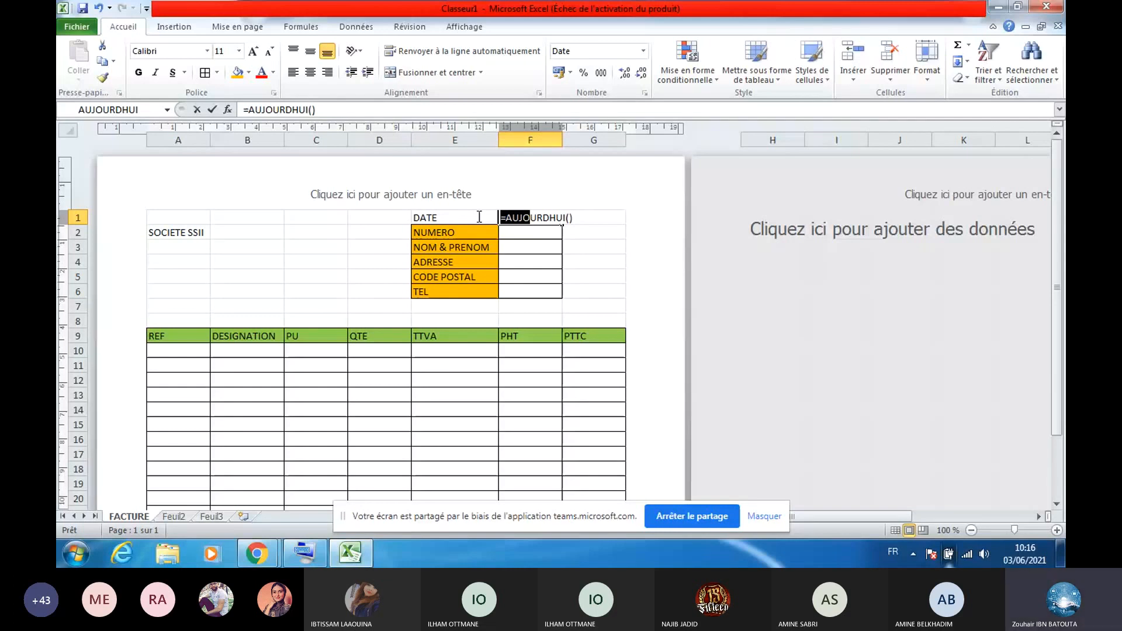
drag(479, 218, 529, 217)
click(248, 72)
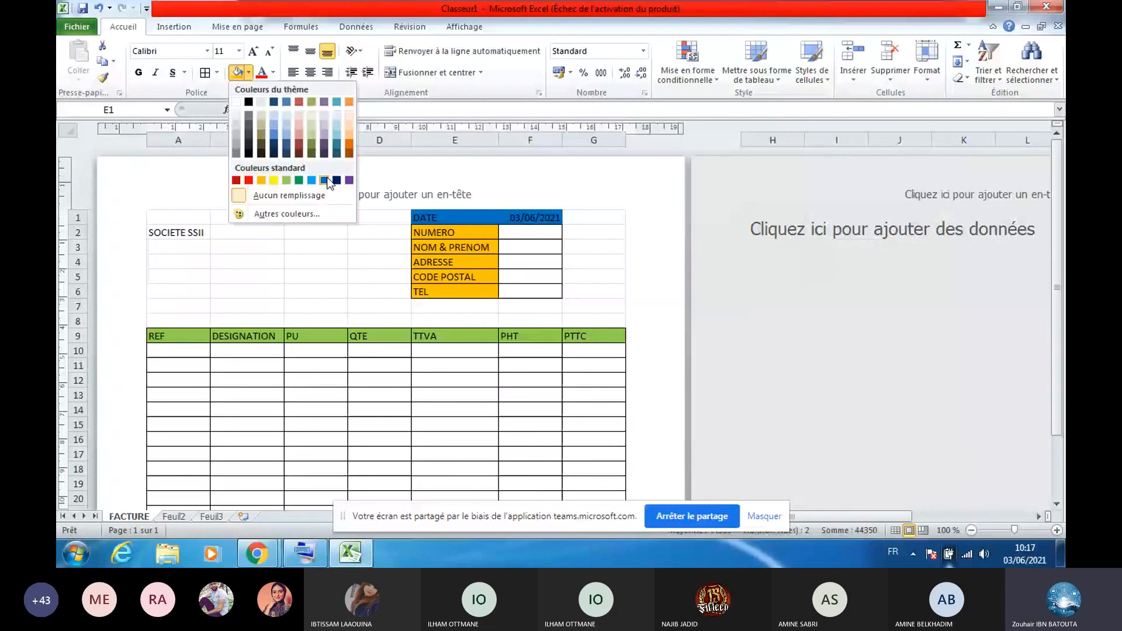
click(326, 181)
click(336, 377)
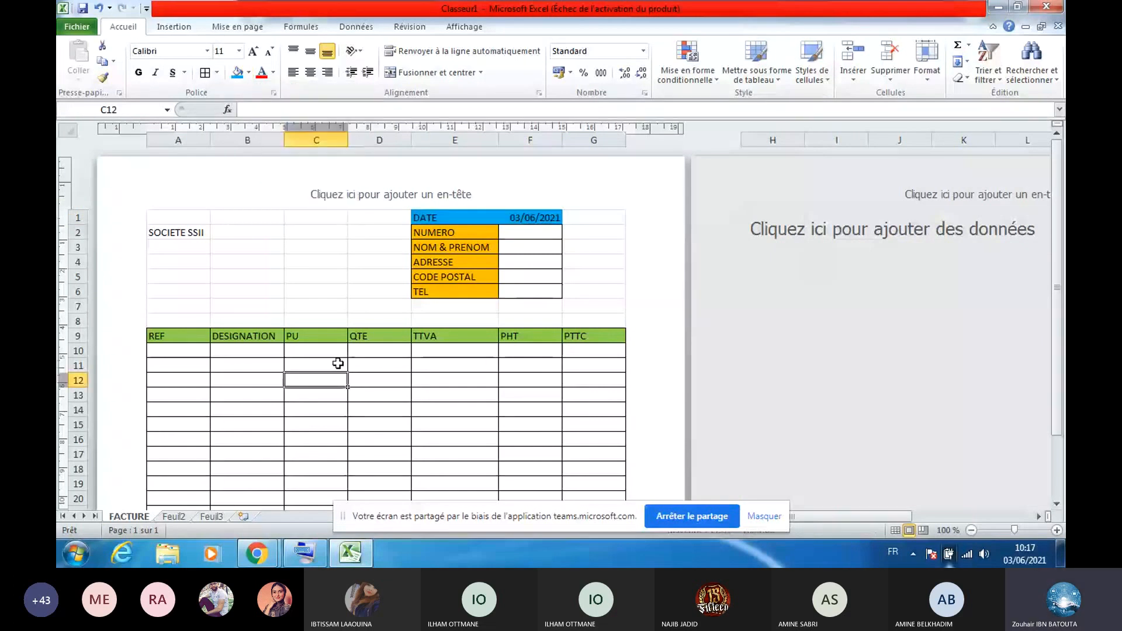
key(Down)
key(Down)
key(Down)
key(Down)
key(Down)
key(Down)
key(Down)
key(Down)
key(Down)
key(Down)
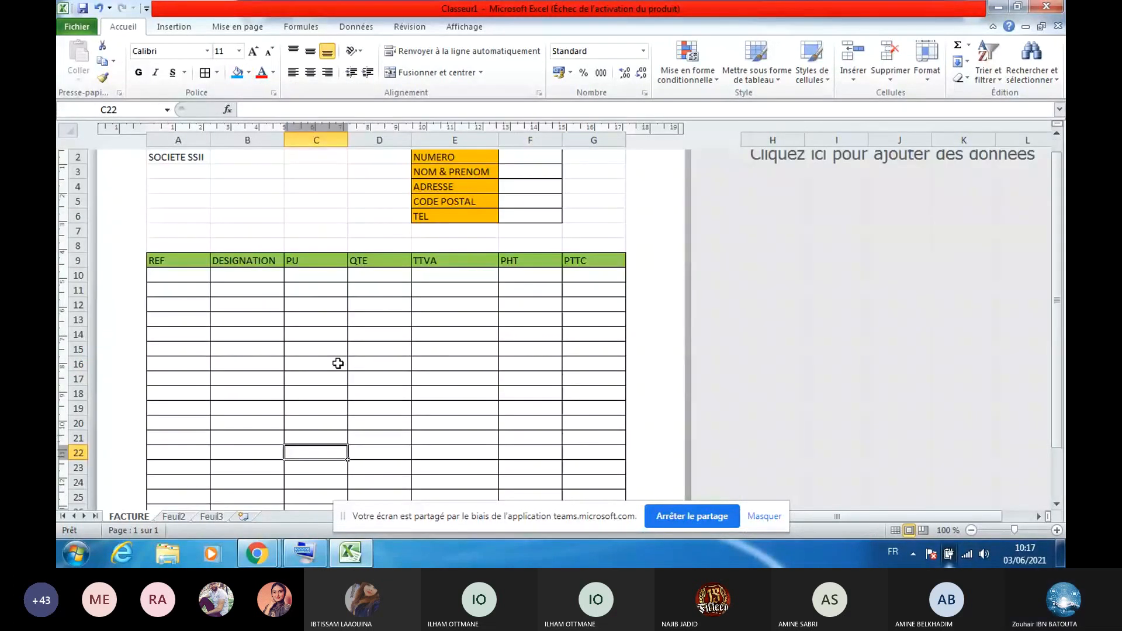
Enter the total labels PT HT and PT TTC in F31 and F32
key(Down)
key(Down)
key(Down)
key(Down)
key(Down)
key(Down)
key(Down)
key(Down)
key(Down)
key(Down)
key(Down)
click(541, 467)
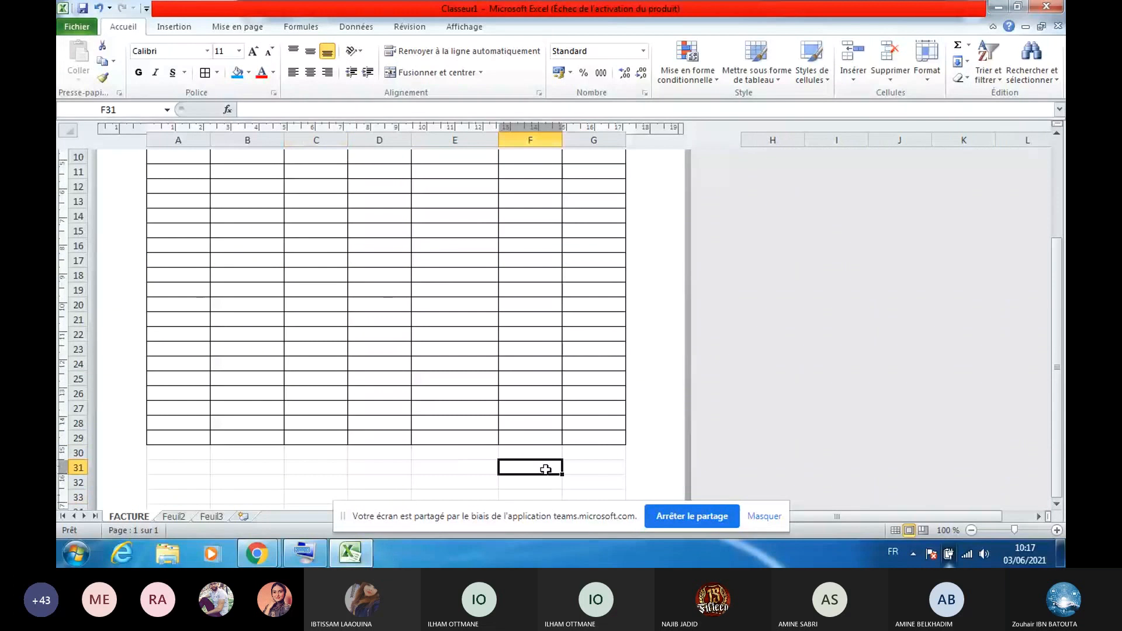
text(PT)
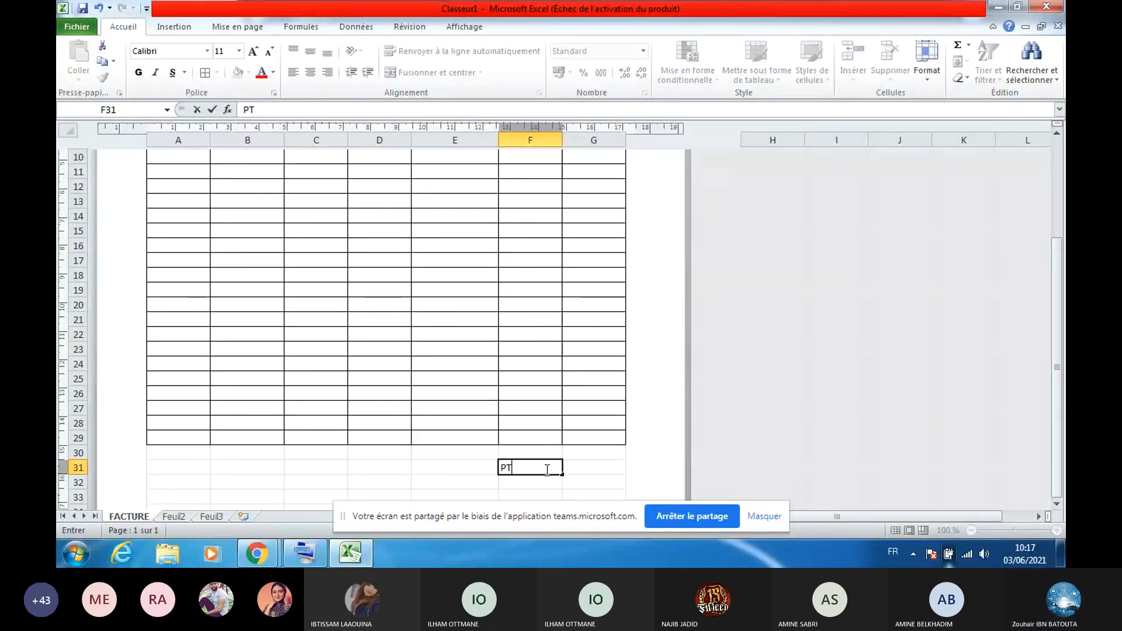
text( HT)
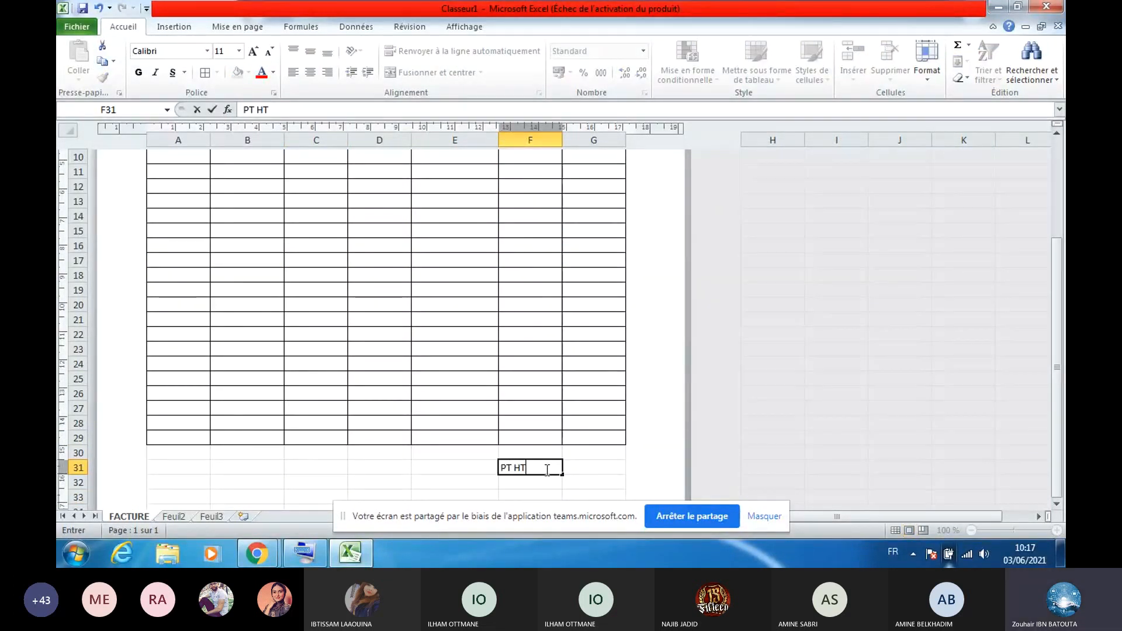
click(549, 487)
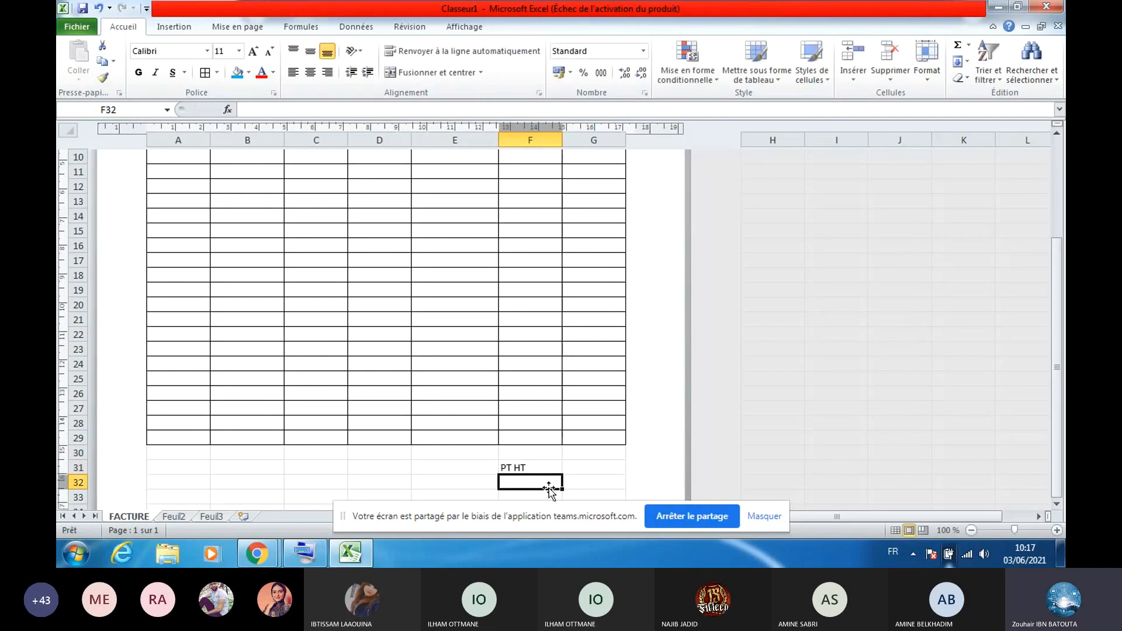
text(PT H)
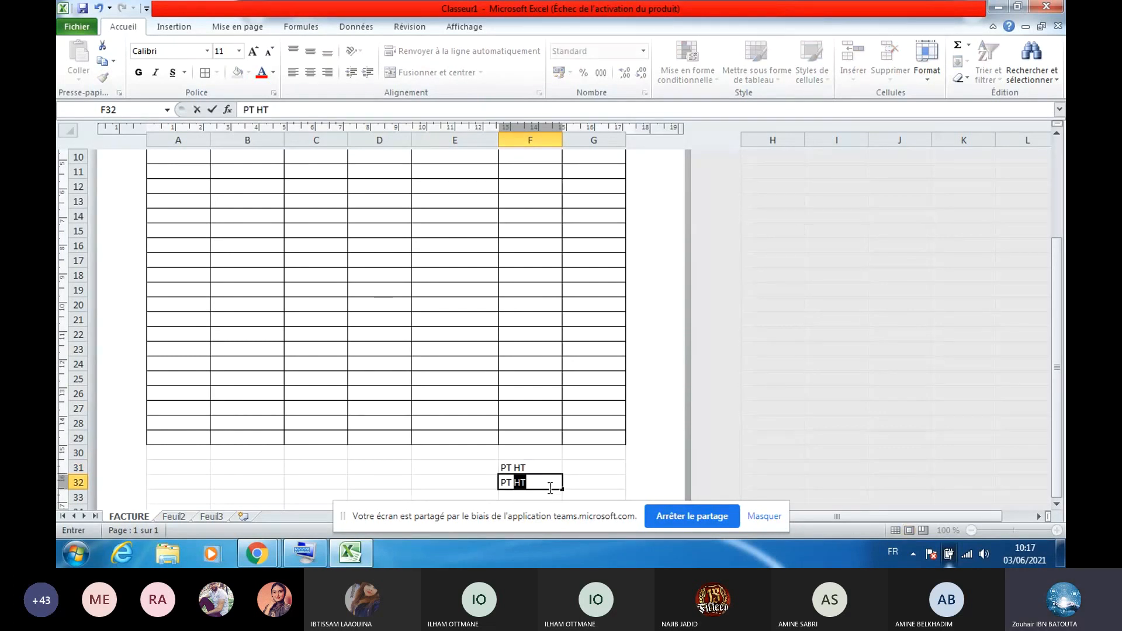
text(TTC)
key(Tab)
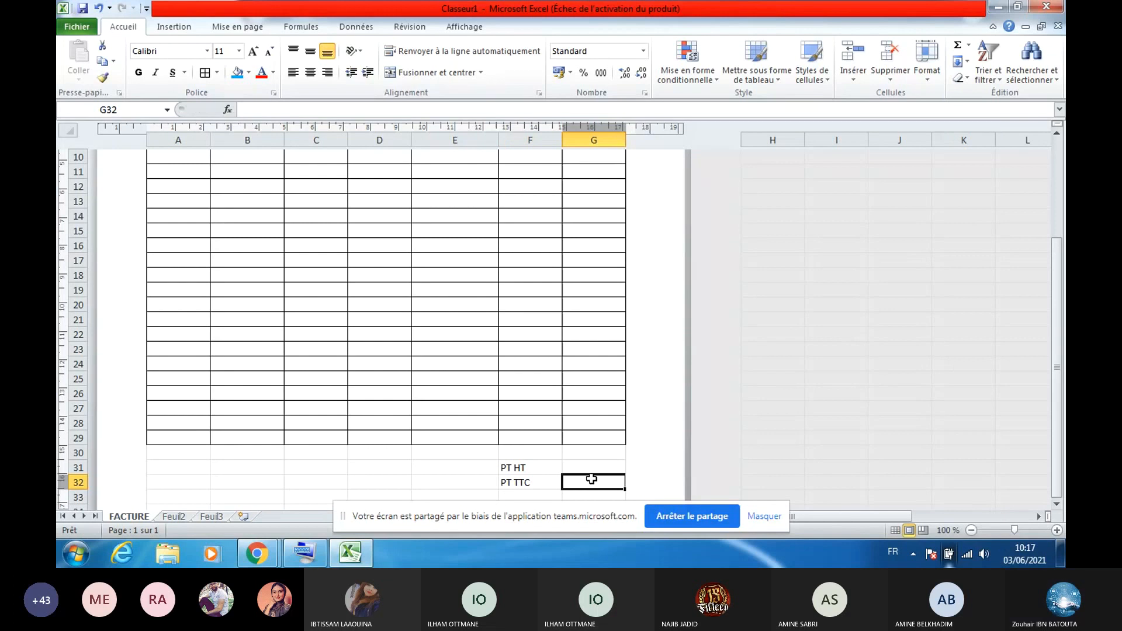
key(Return)
key(Return)
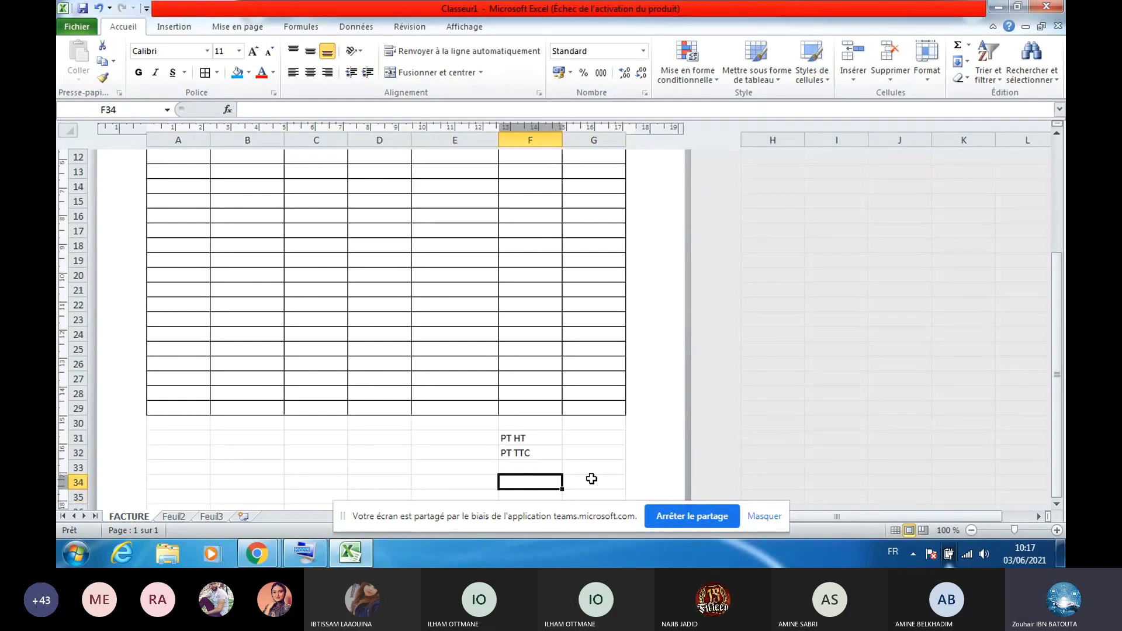
key(Up)
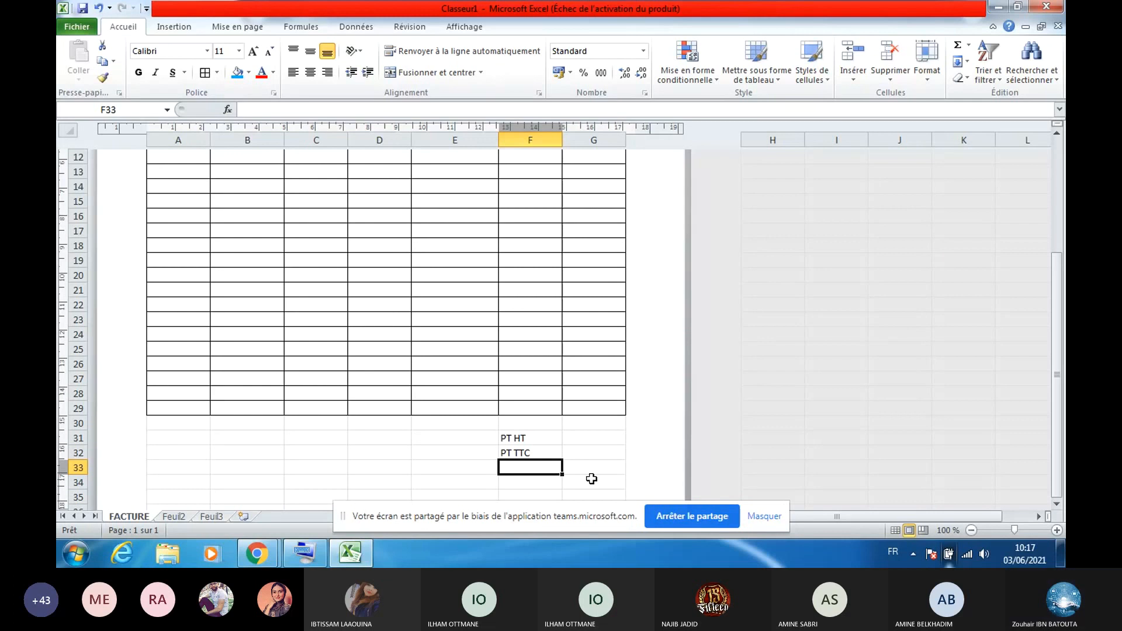
Add REMISE and FRAIX in F33 and F34, then return to the top of the invoice
text(REMISE)
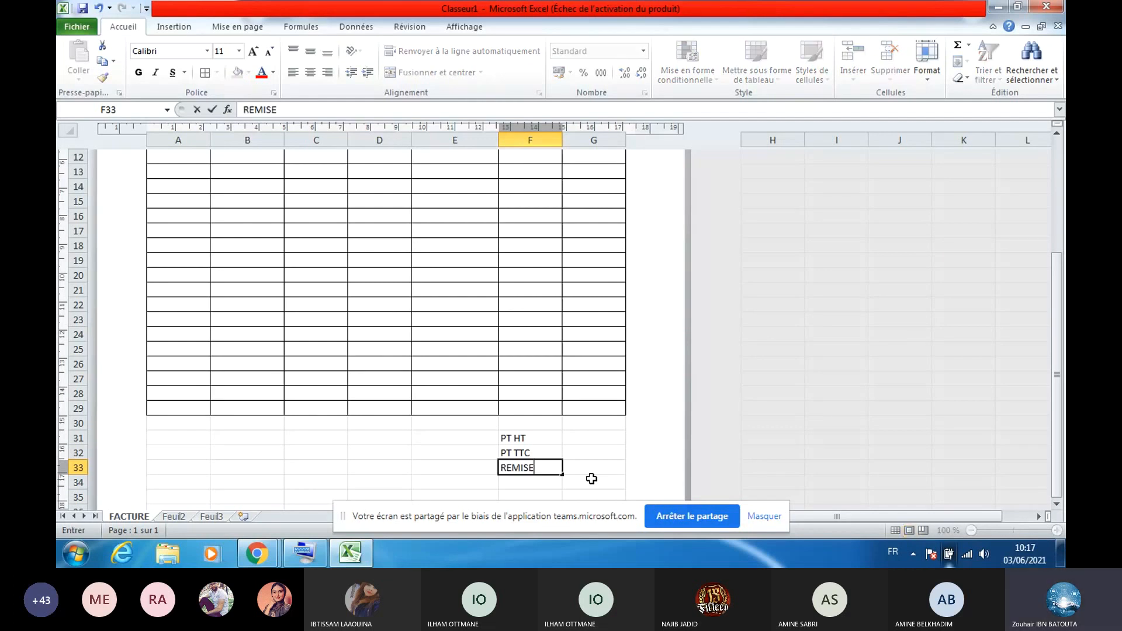
click(548, 479)
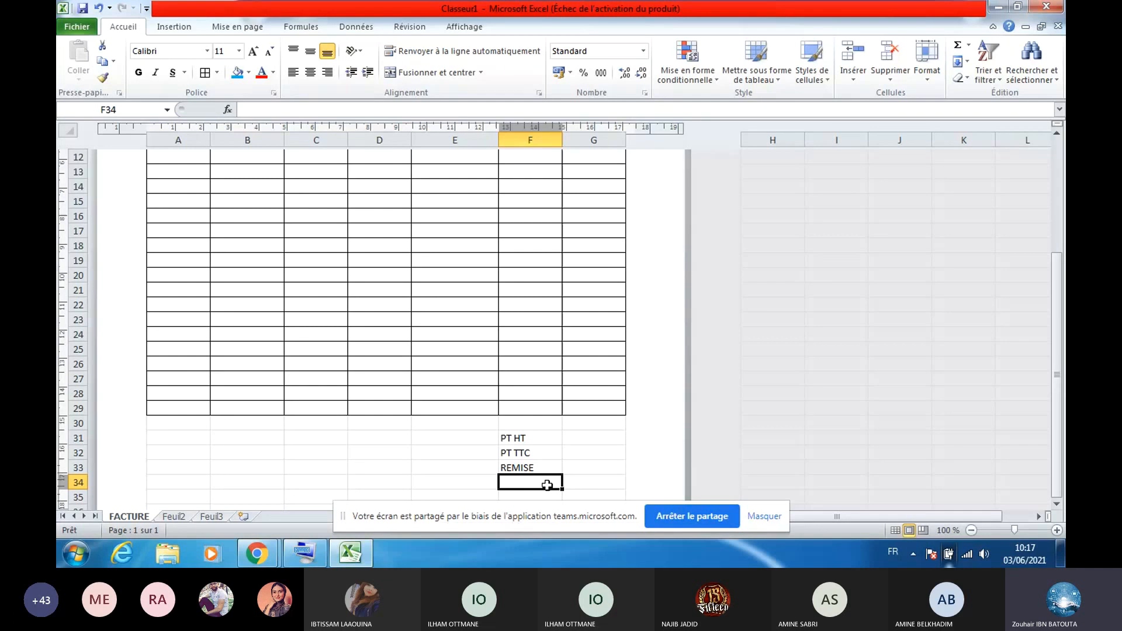
text(FRAI)
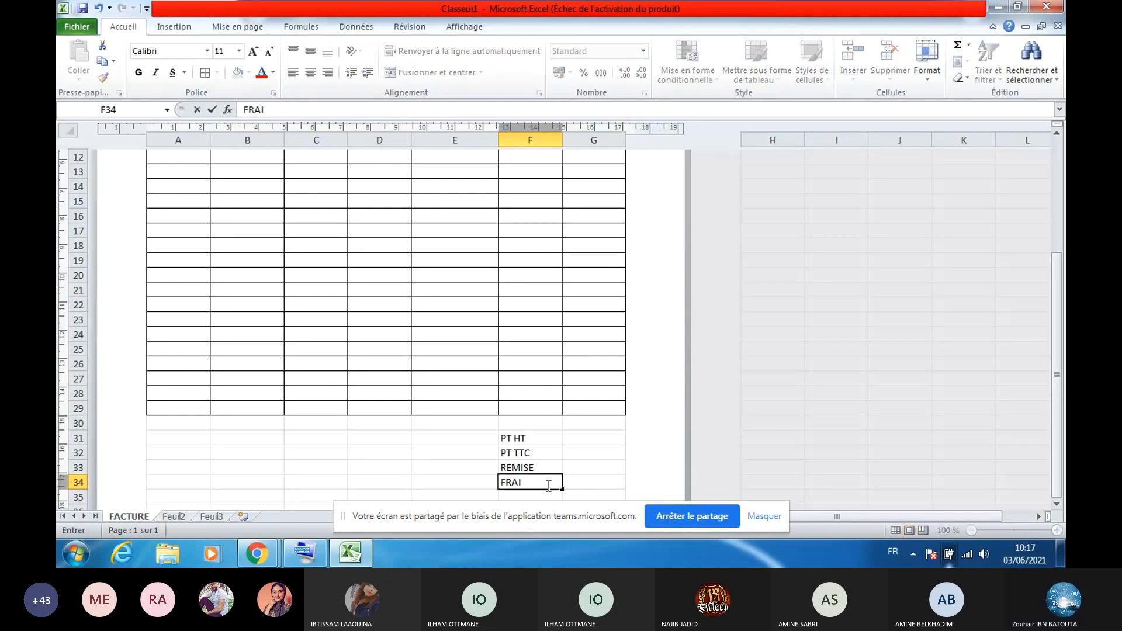
text(X)
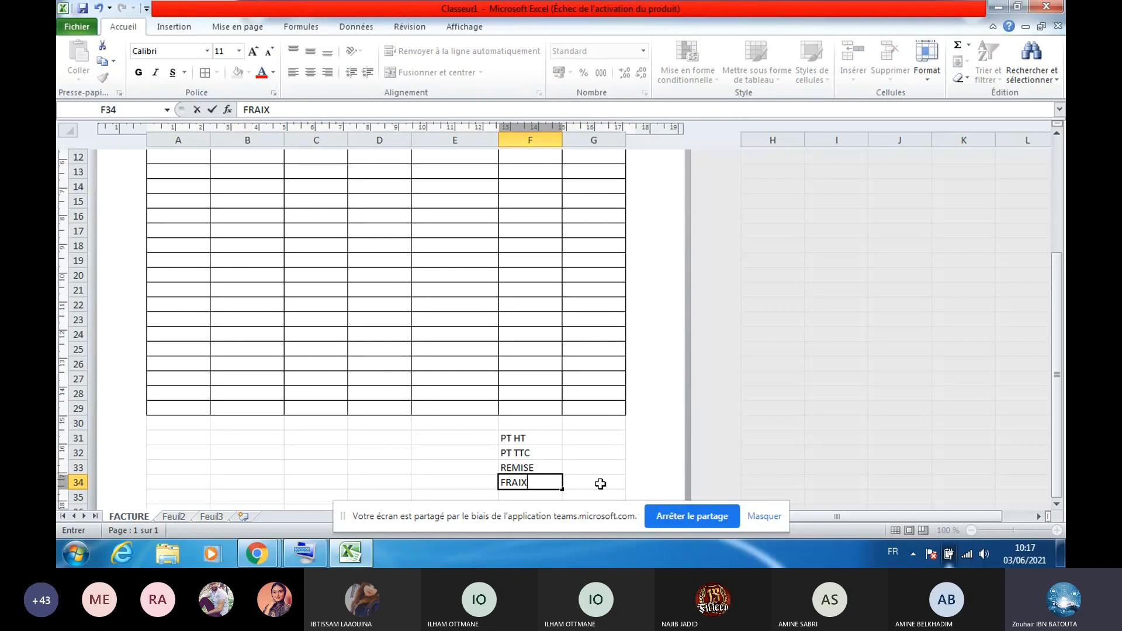
scroll(601, 484, down, 1)
click(592, 485)
key(Up)
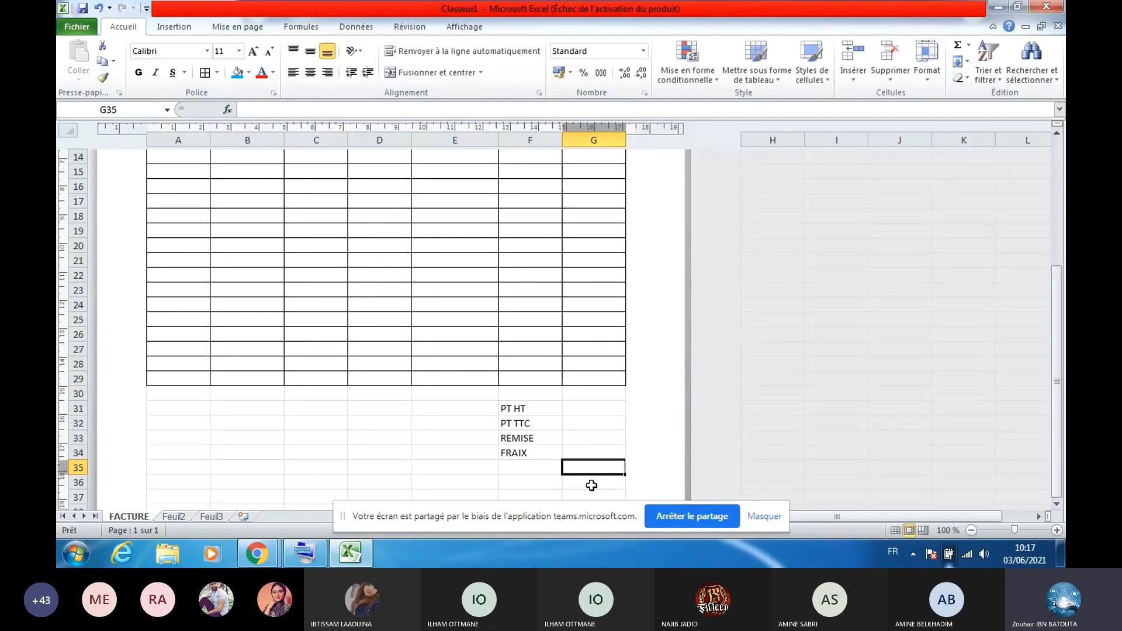
key(ctrl+Up)
key(Up)
key(Up)
key(Up)
key(Up)
key(Up)
key(Up)
key(Up)
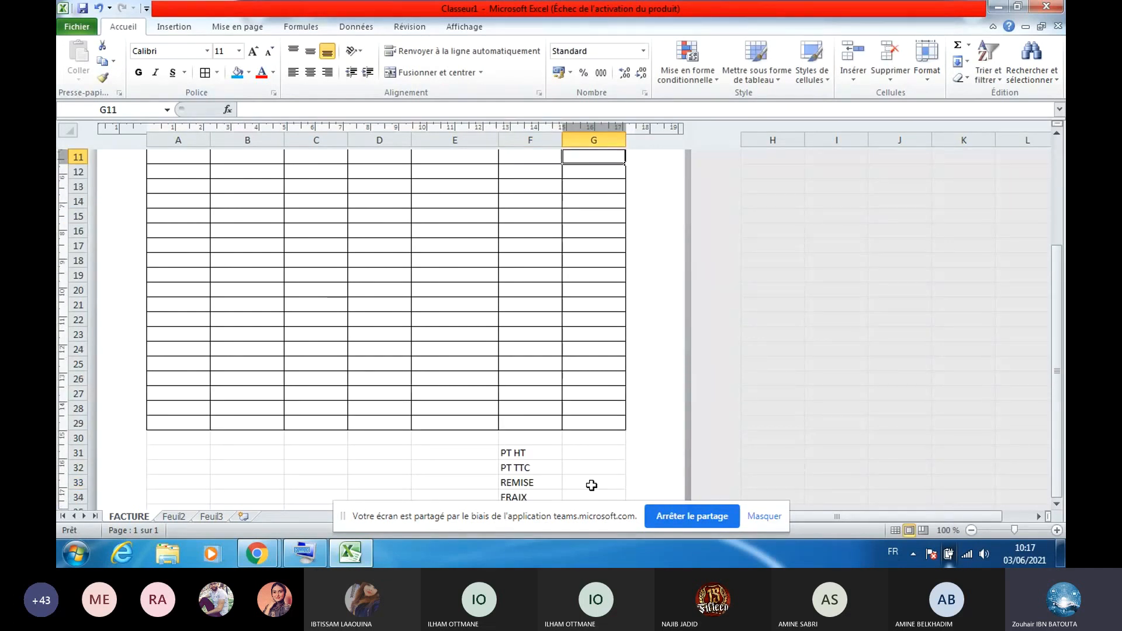
key(Up)
key(Up)
key(Up)
key(Up)
key(Up)
key(Up)
key(Up)
key(Up)
key(Up)
key(Up)
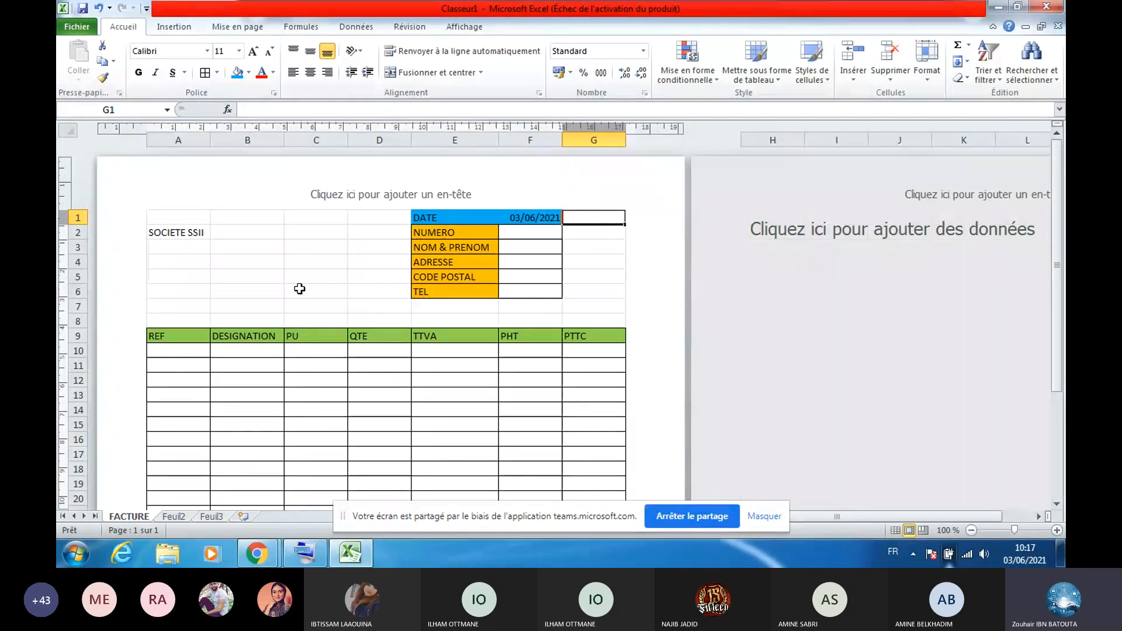
key(Down)
key(Left)
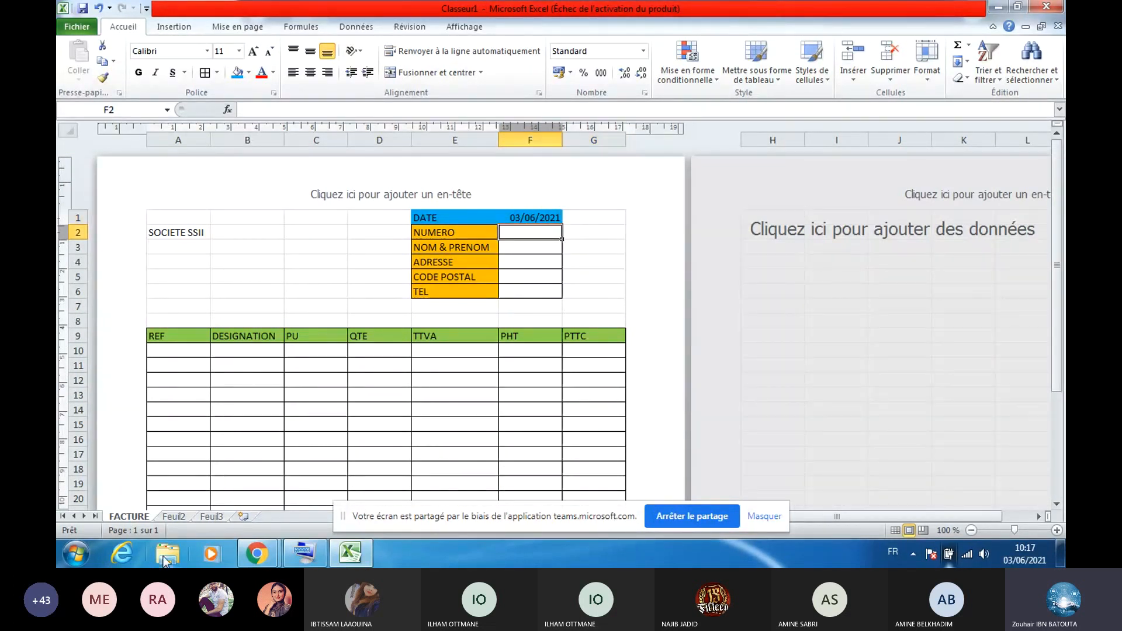
Rename the Feuil2 sheet to CLIENT
right_click(175, 517)
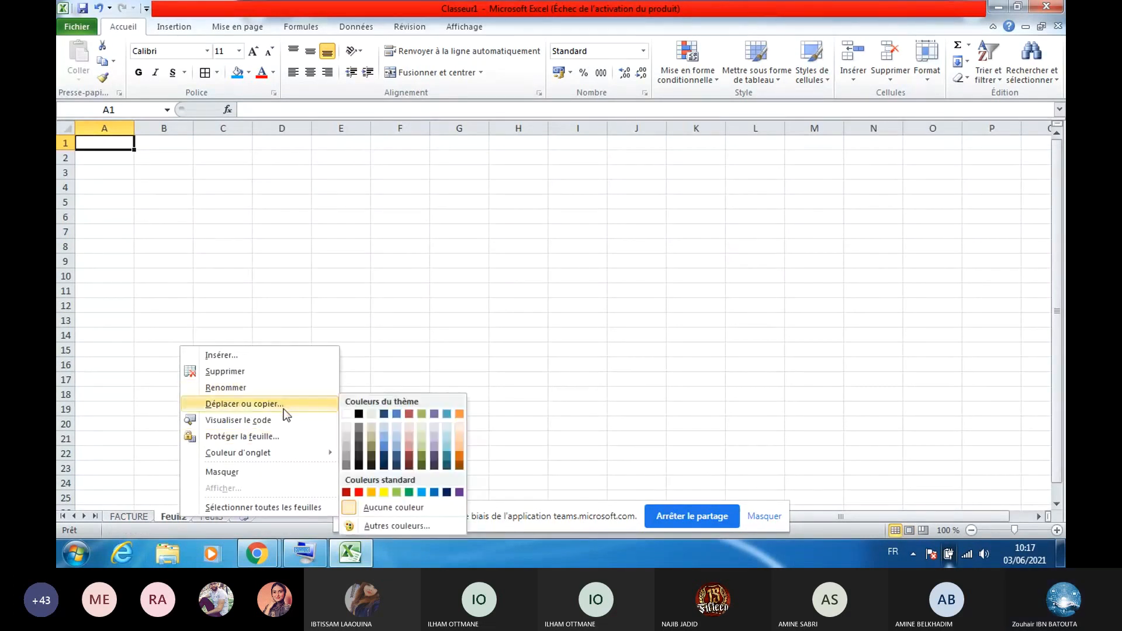
click(252, 388)
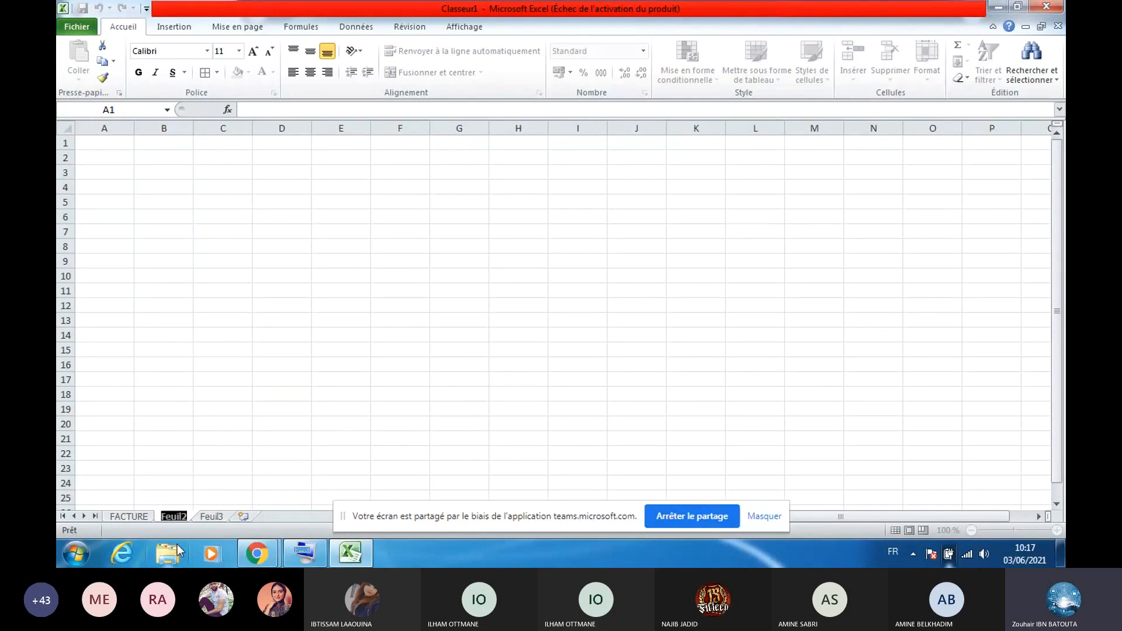
text(CL)
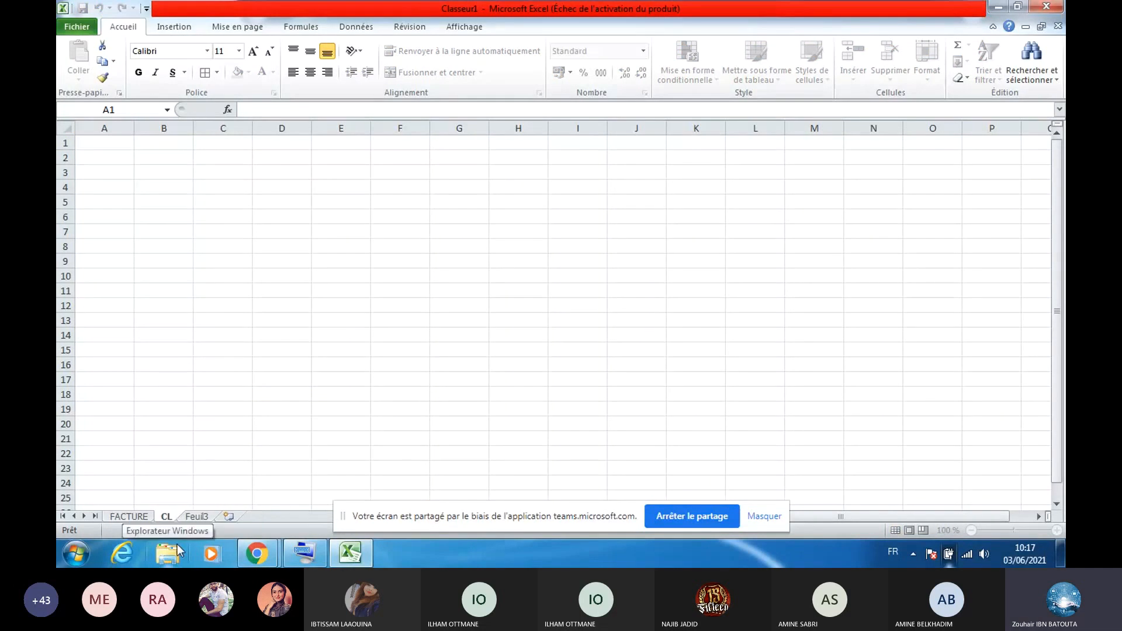
text(IENT)
key(Return)
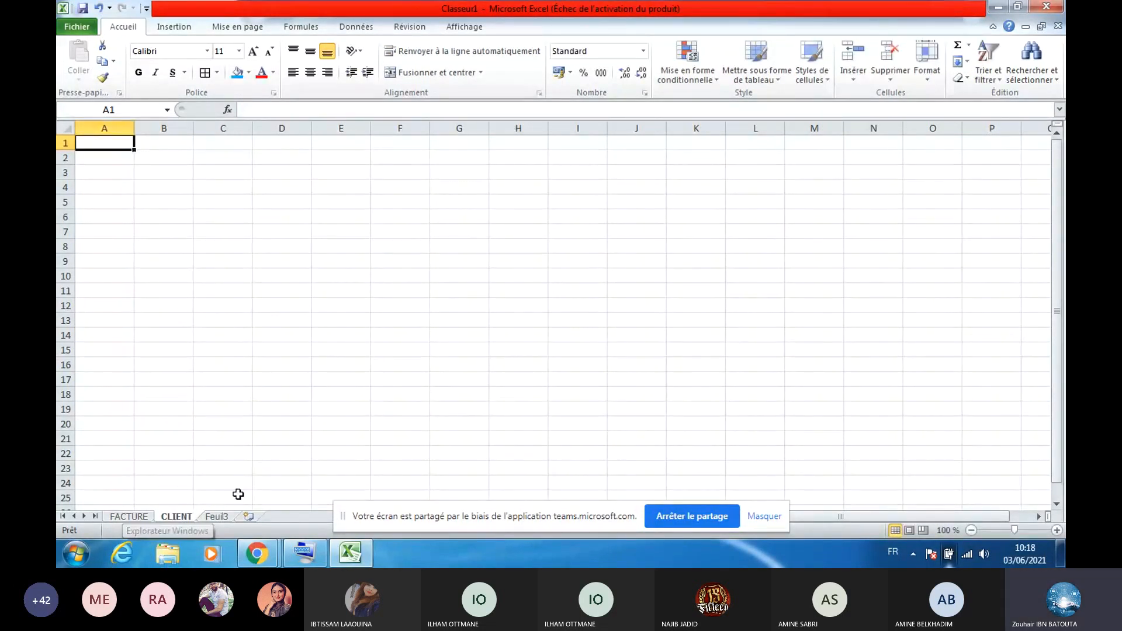
right_click(181, 516)
mouse_move(270, 449)
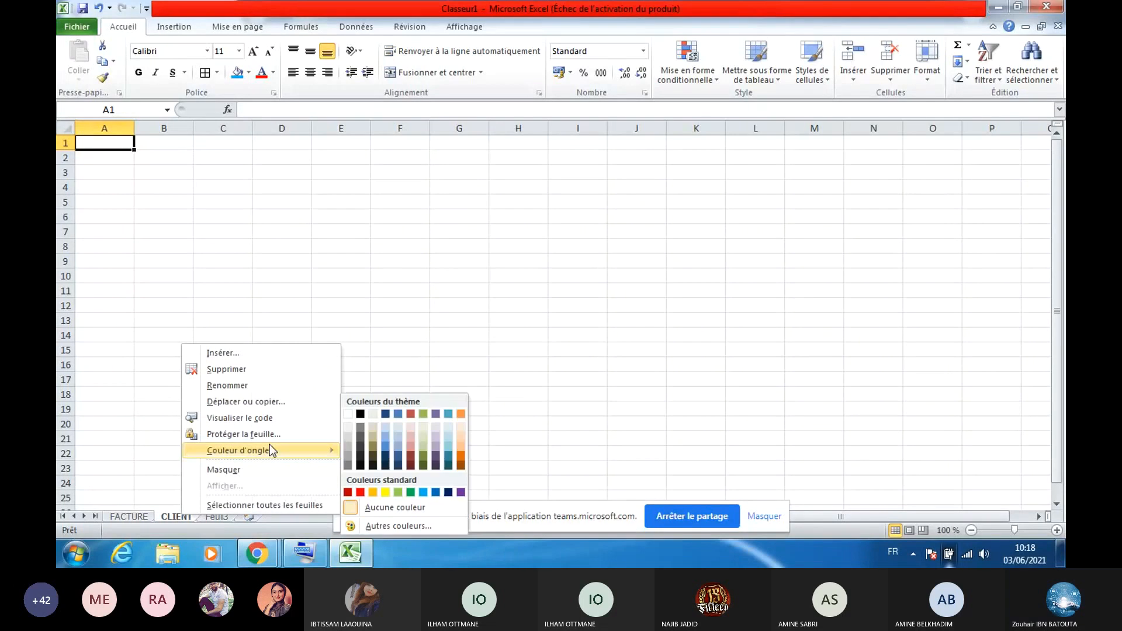
click(132, 502)
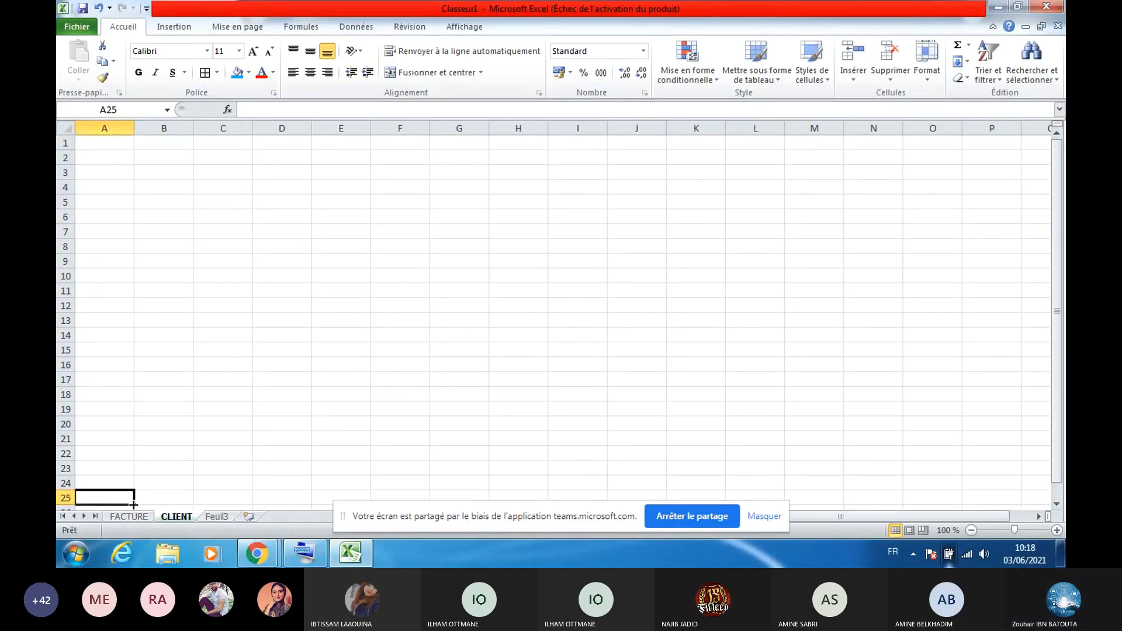
Colour the FACTURE sheet tab light blue and open CLIENT at cell A1
right_click(136, 517)
mouse_move(228, 452)
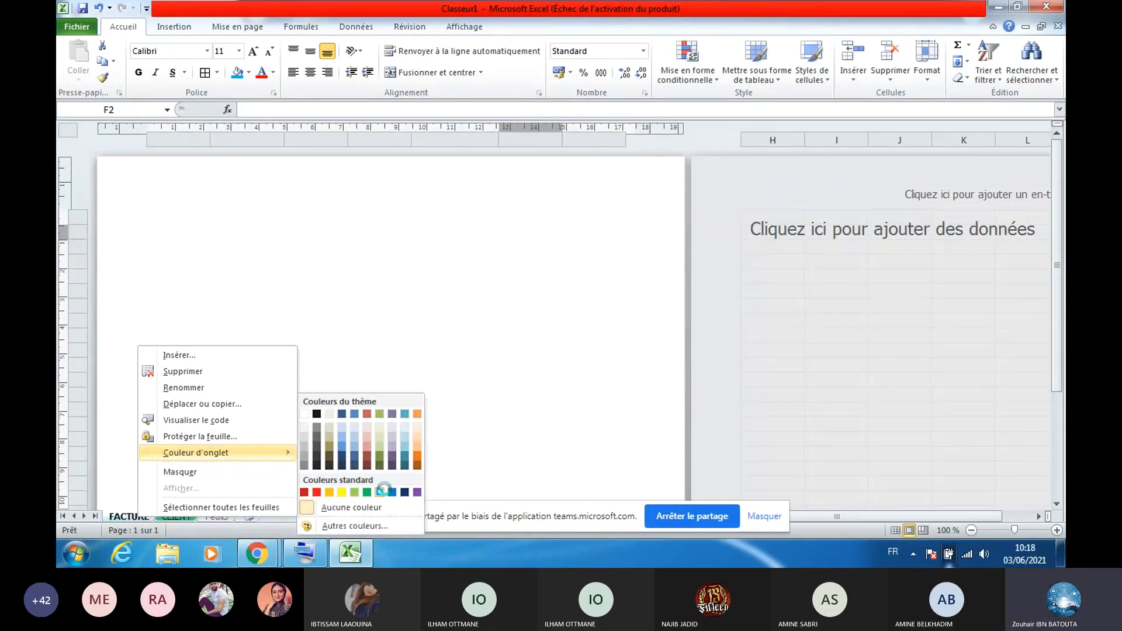
click(380, 492)
click(184, 517)
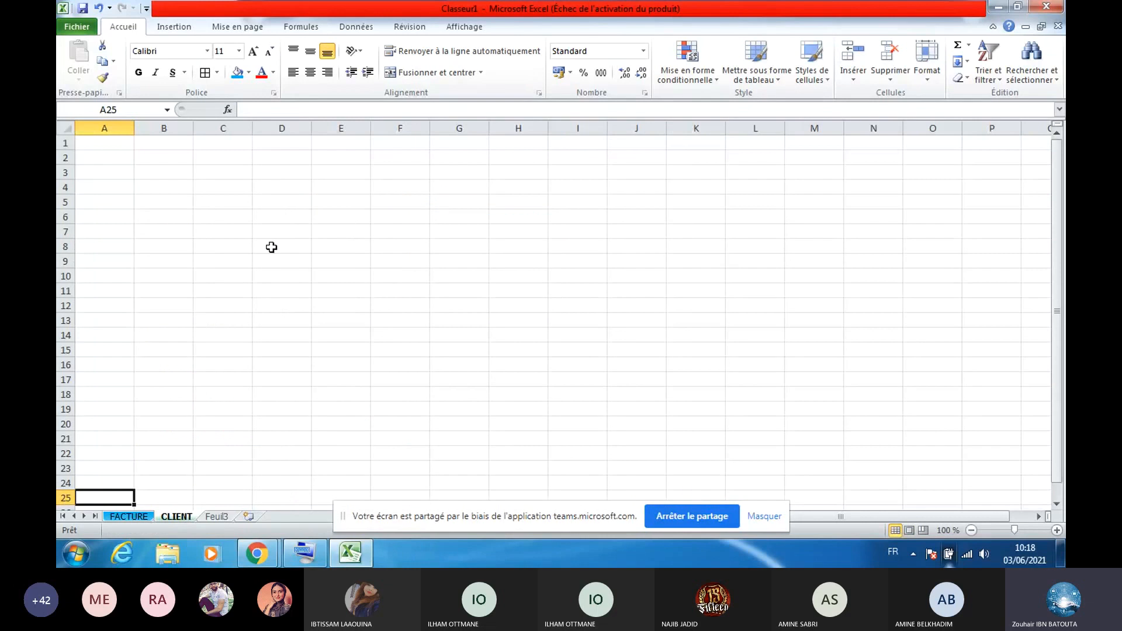
key(ctrl+Home)
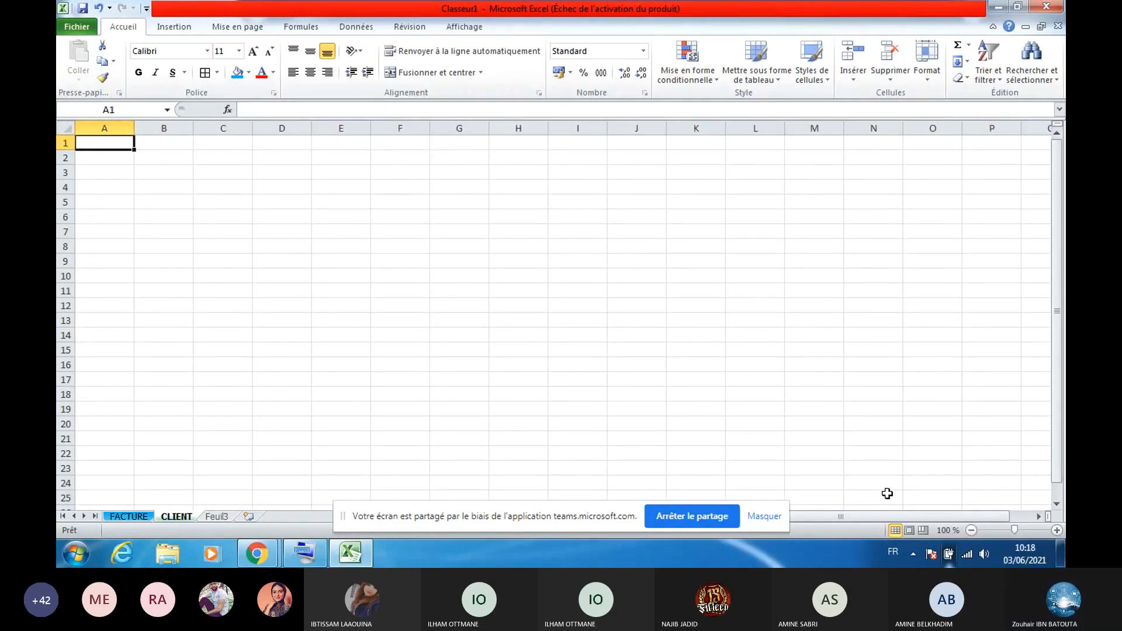
Zoom to 150% and enter headers NUMERO, NOM, PRENOM and ADRESSE in A1:D1
click(1056, 530)
click(1056, 530)
click(1056, 530)
click(1056, 530)
click(1056, 530)
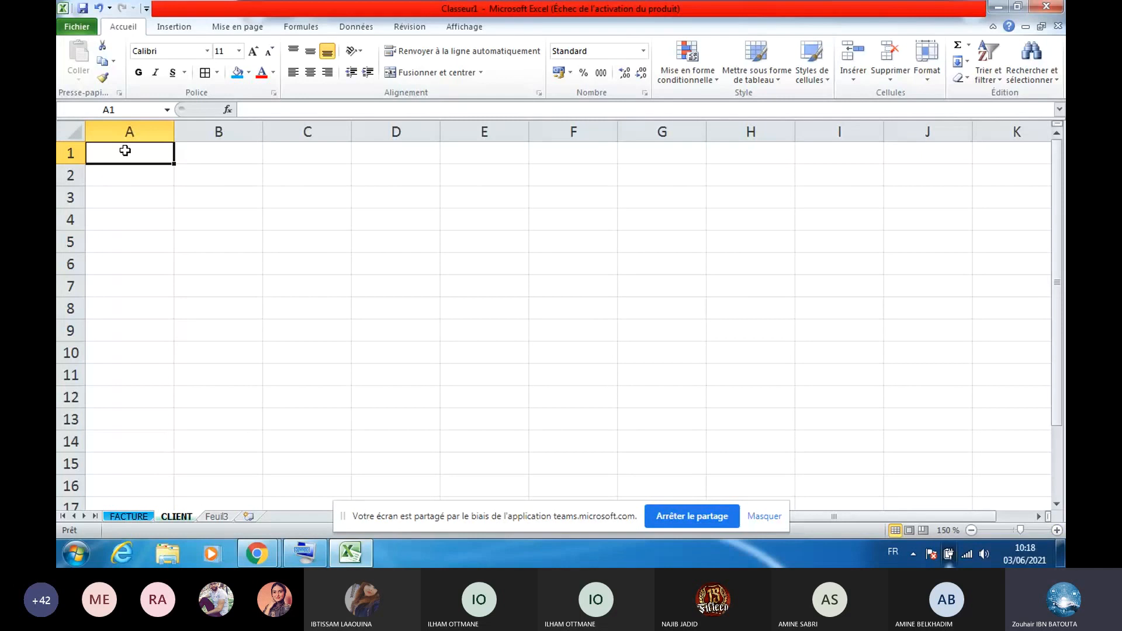
text(NUMERP)
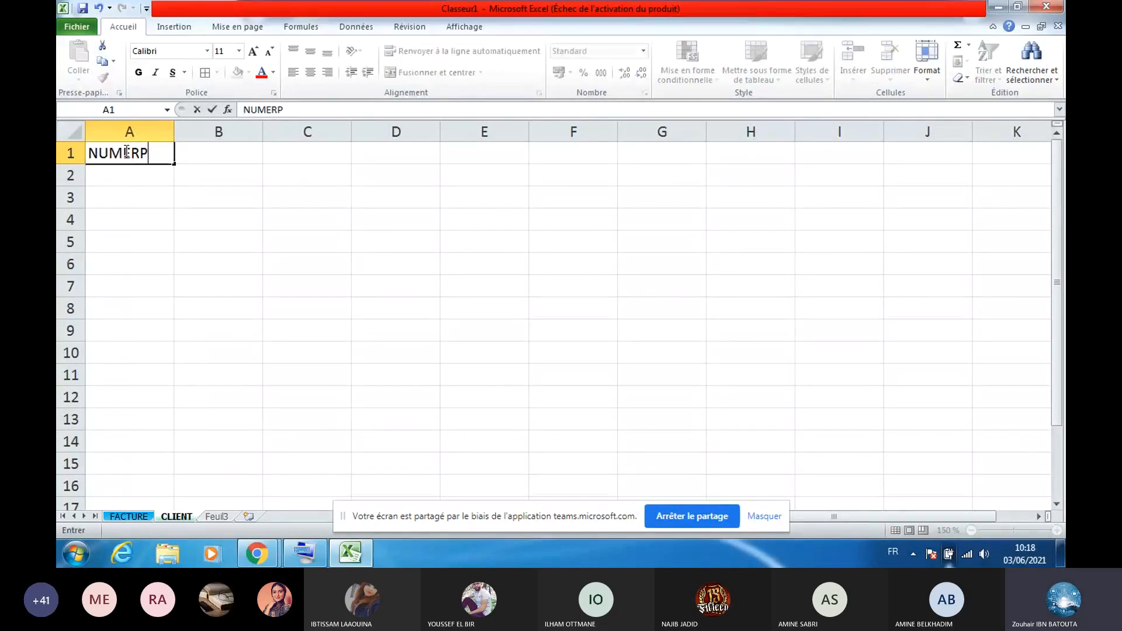
key(BackSpace)
text(O)
click(205, 154)
text(NOM)
click(298, 151)
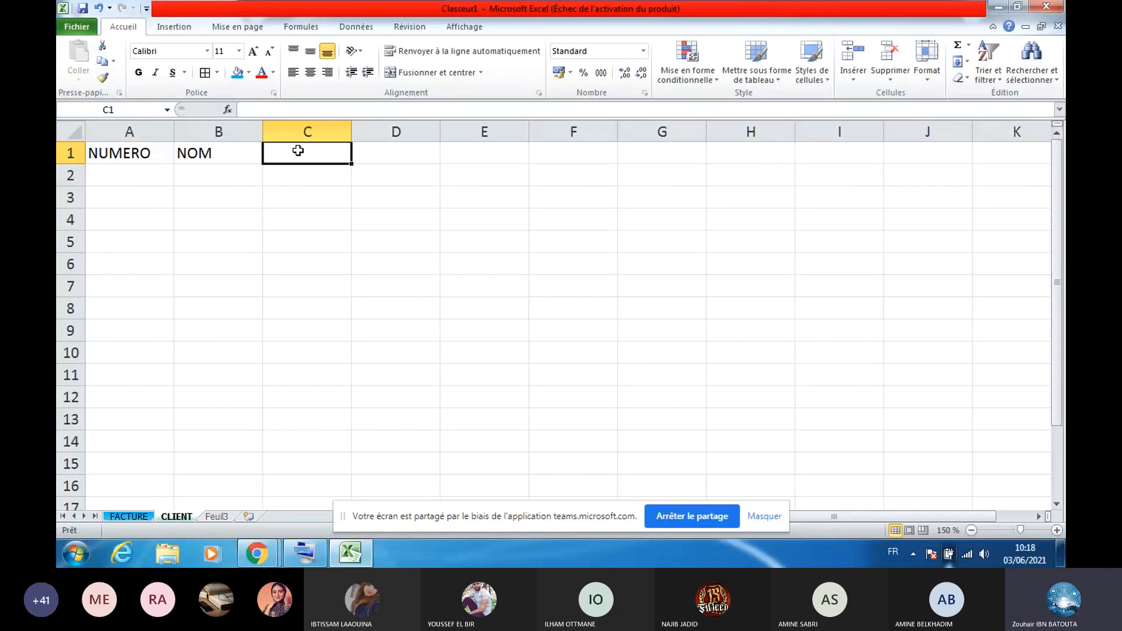
text(PRENOM)
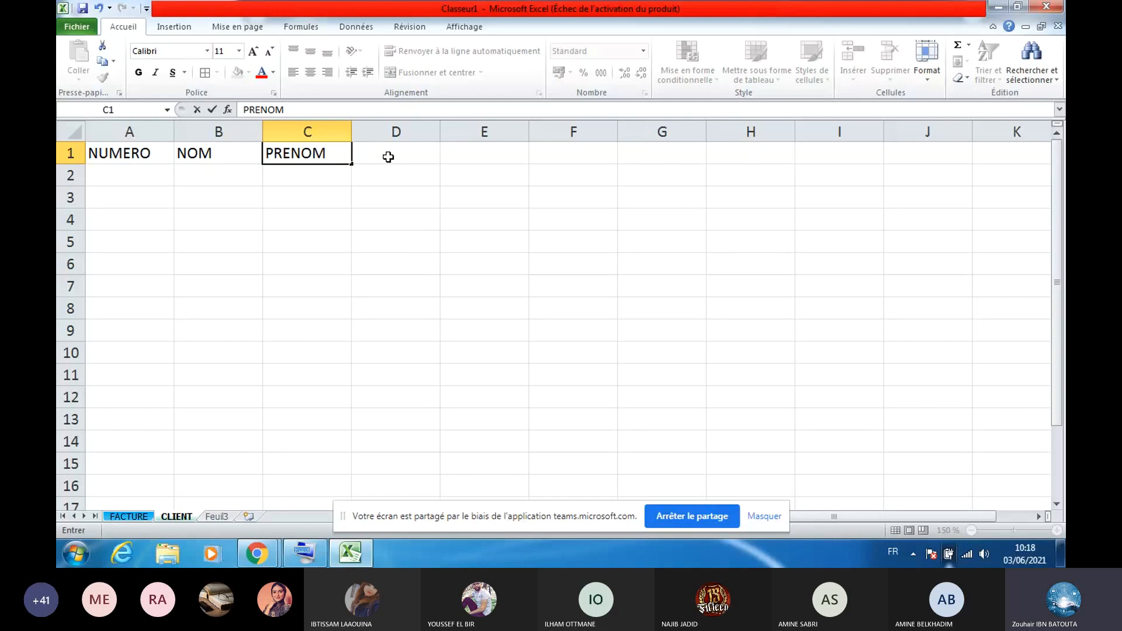
click(388, 157)
text(ADRESSE)
click(477, 158)
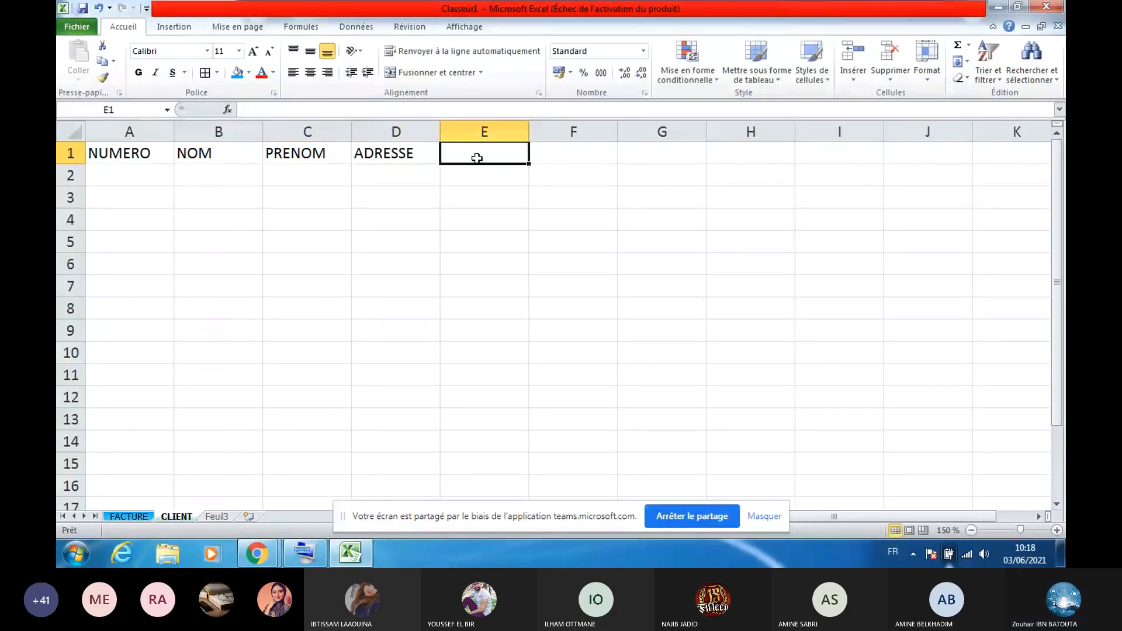
Add the headers CODEP, TEL and NOM & PRENOM in E1:G1
text(CODE)
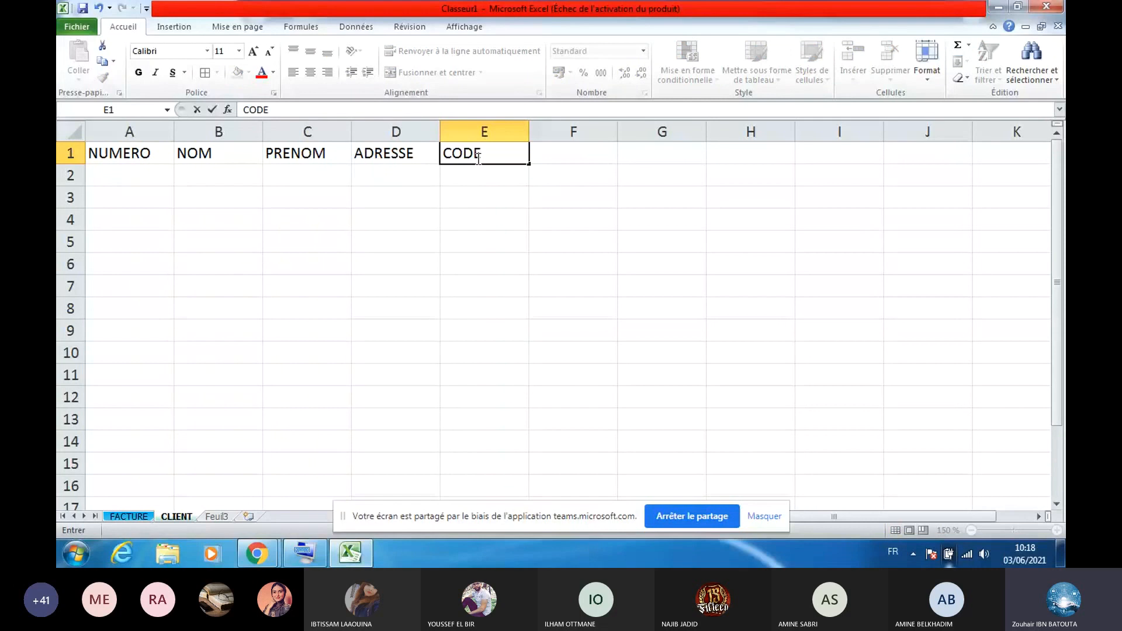
text(P)
click(580, 156)
text(TEL)
click(662, 156)
text(NO)
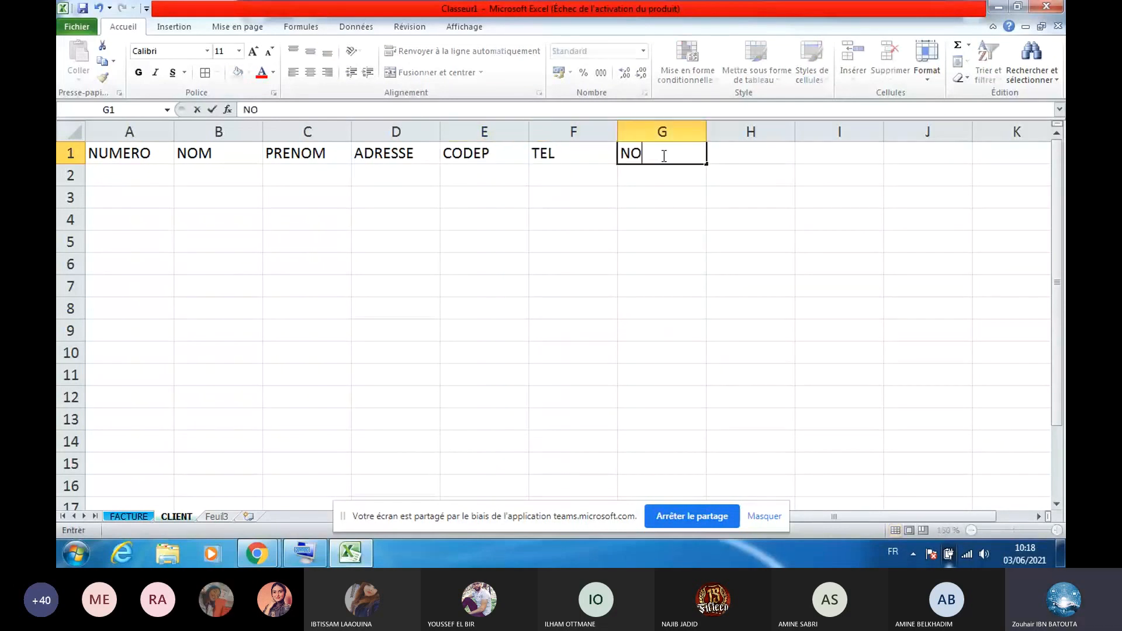
text(M &)
key(Caps_Lock)
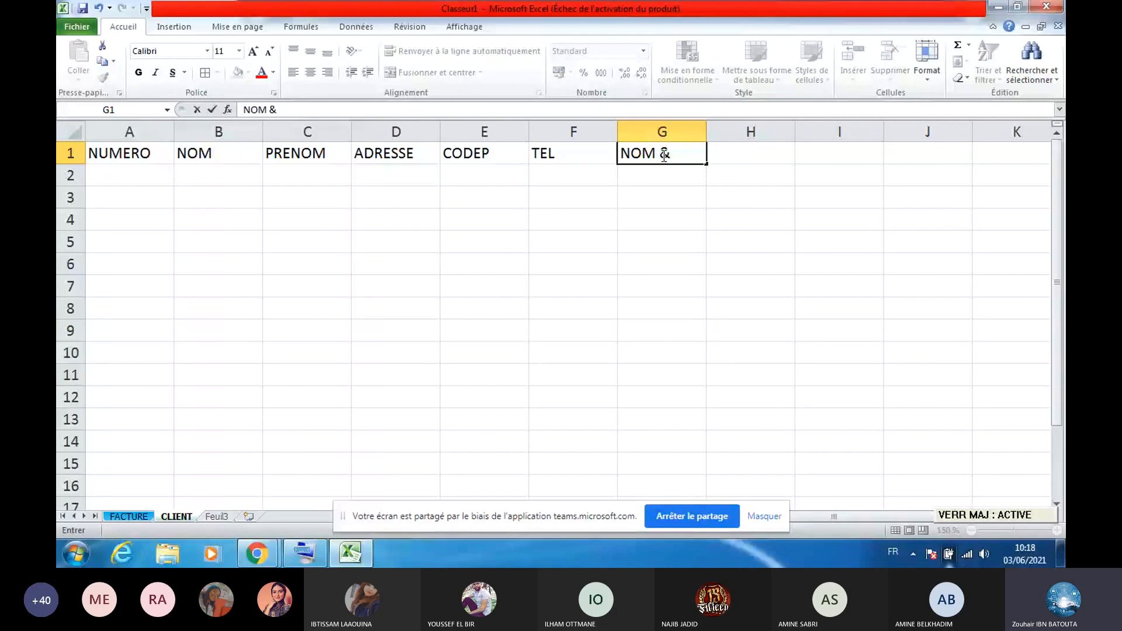
text(PR)
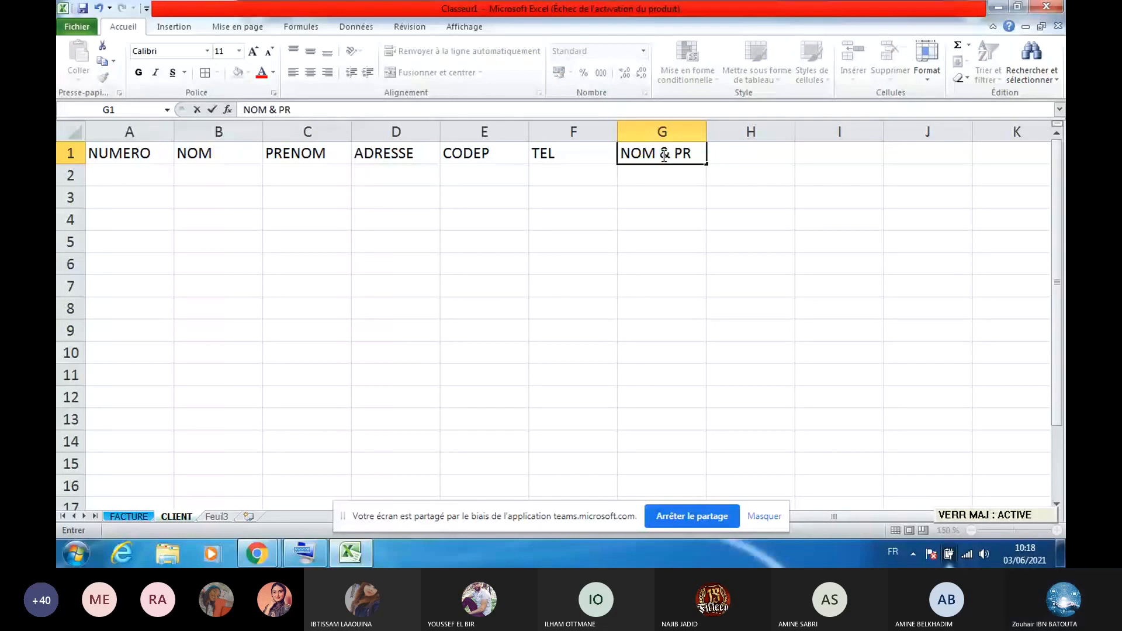
text(ENO)
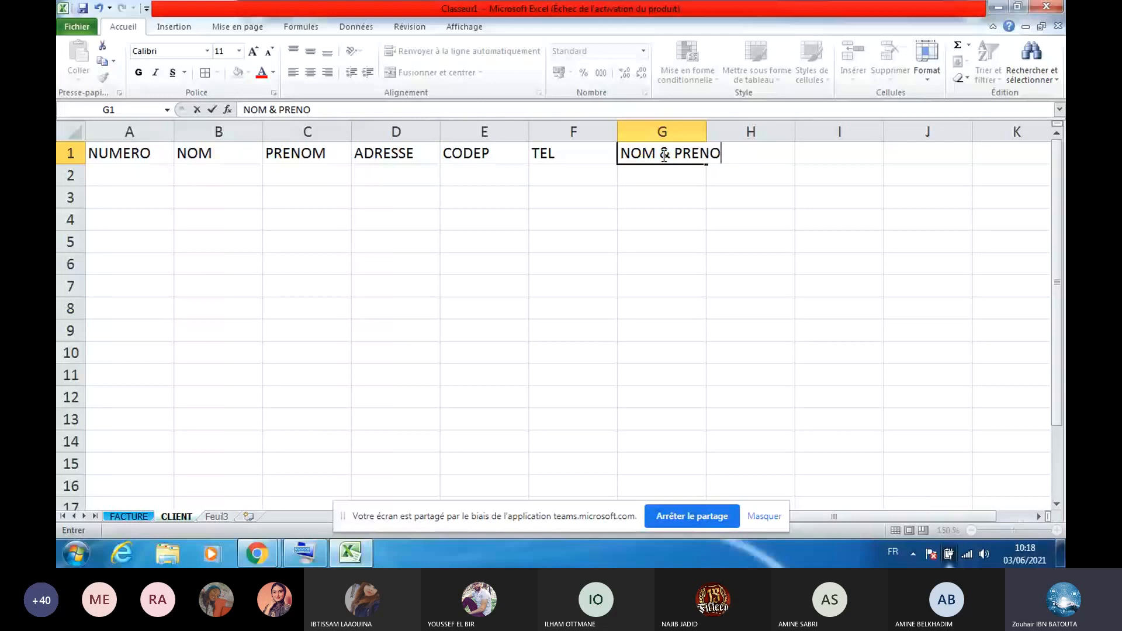
text(M)
key(Return)
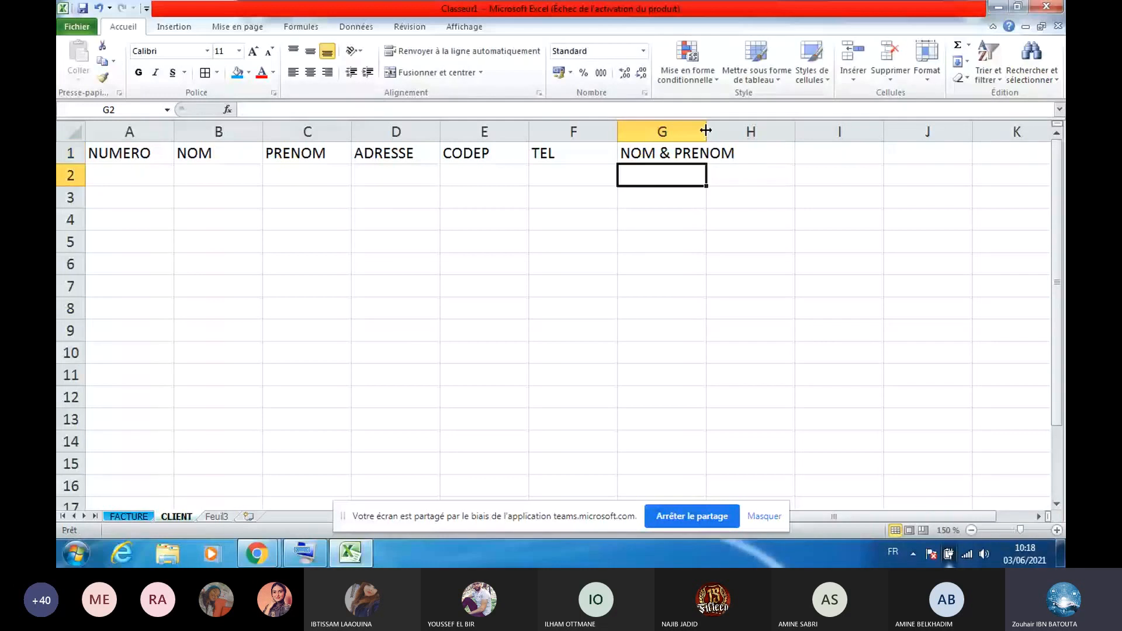
Autofit column G, put all borders on A1:G8, and fill row 1 blue
double_click(705, 130)
drag(671, 153, 133, 310)
click(200, 76)
drag(116, 153, 700, 156)
click(237, 73)
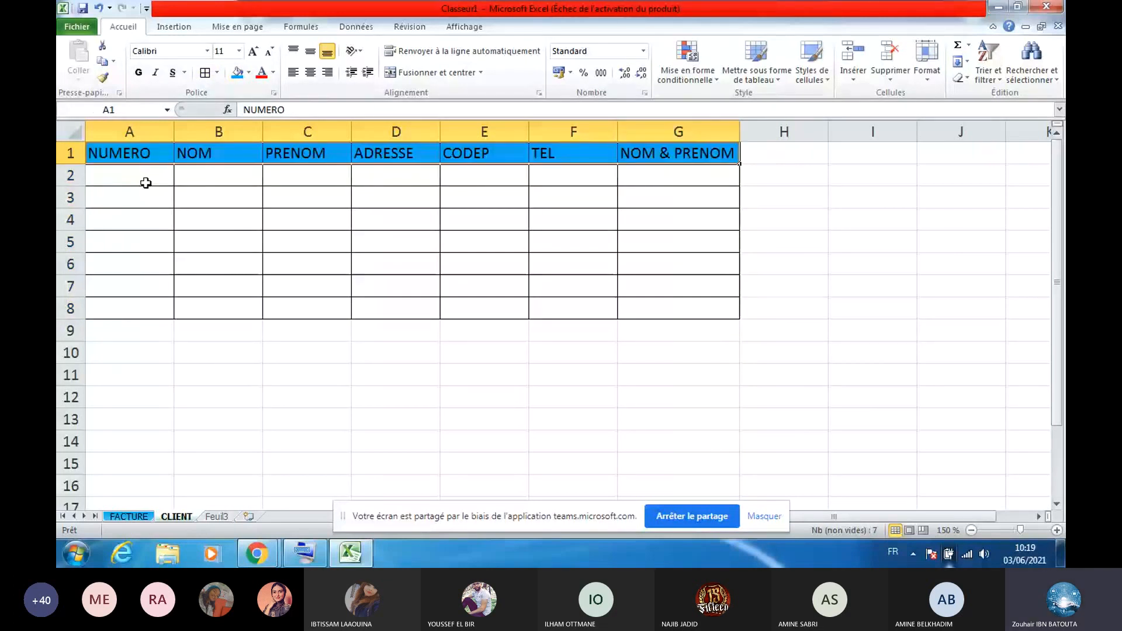
Number the first two clients 1 and 2 in A2:A3 and select the pair
click(145, 182)
text(1)
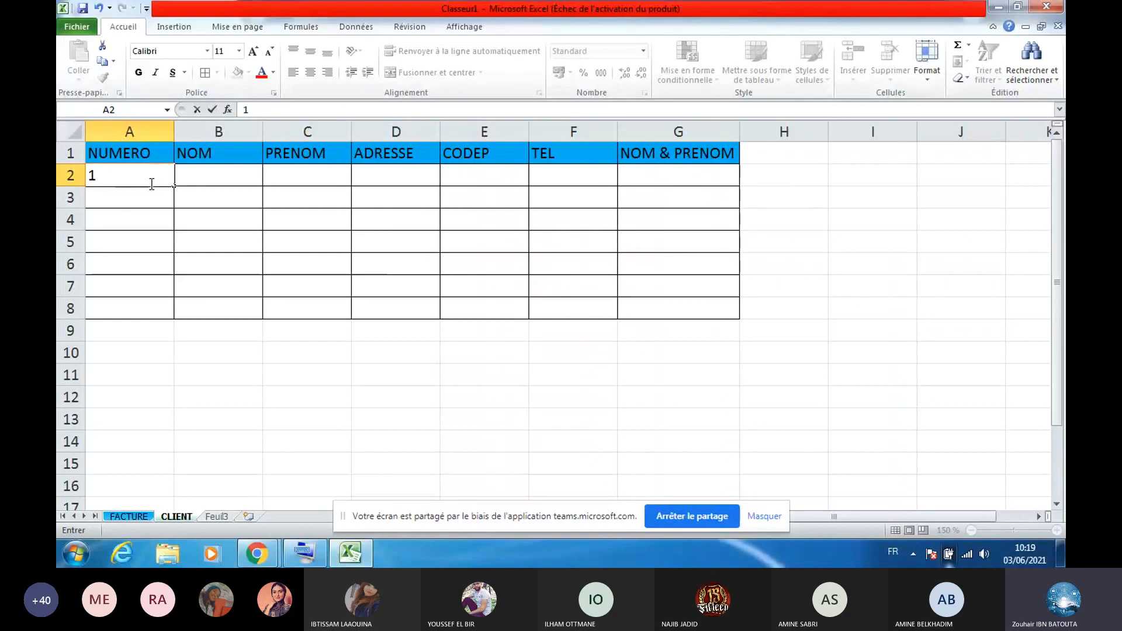
key(Return)
text(2)
click(147, 176)
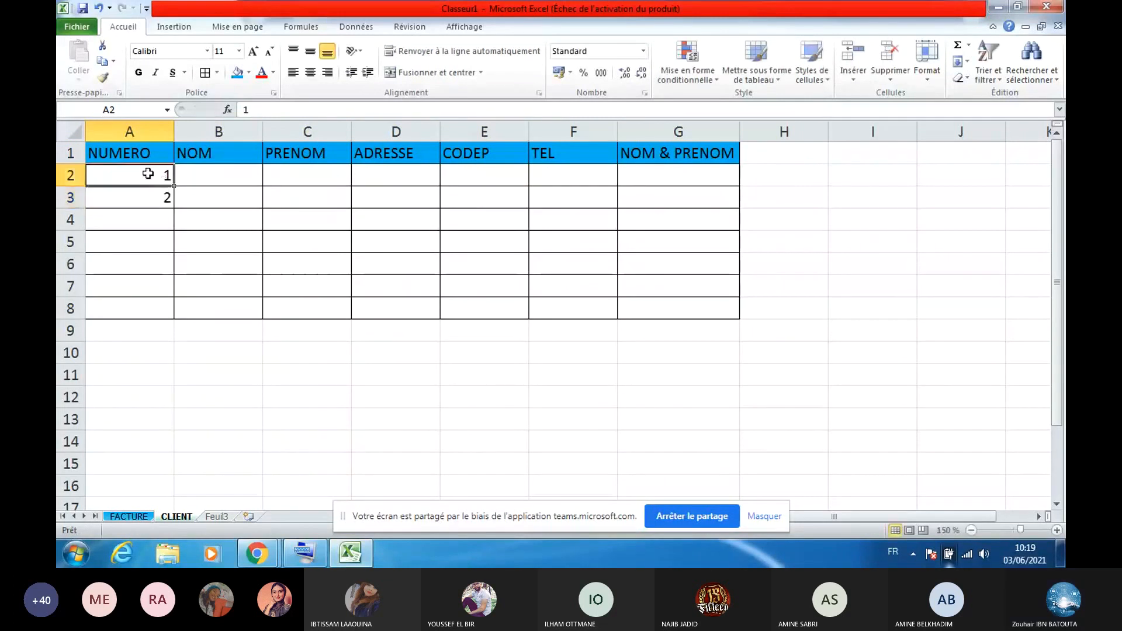
double_click(148, 175)
click(160, 212)
drag(153, 175, 166, 318)
Enter the seven clients' last names down column B
click(227, 172)
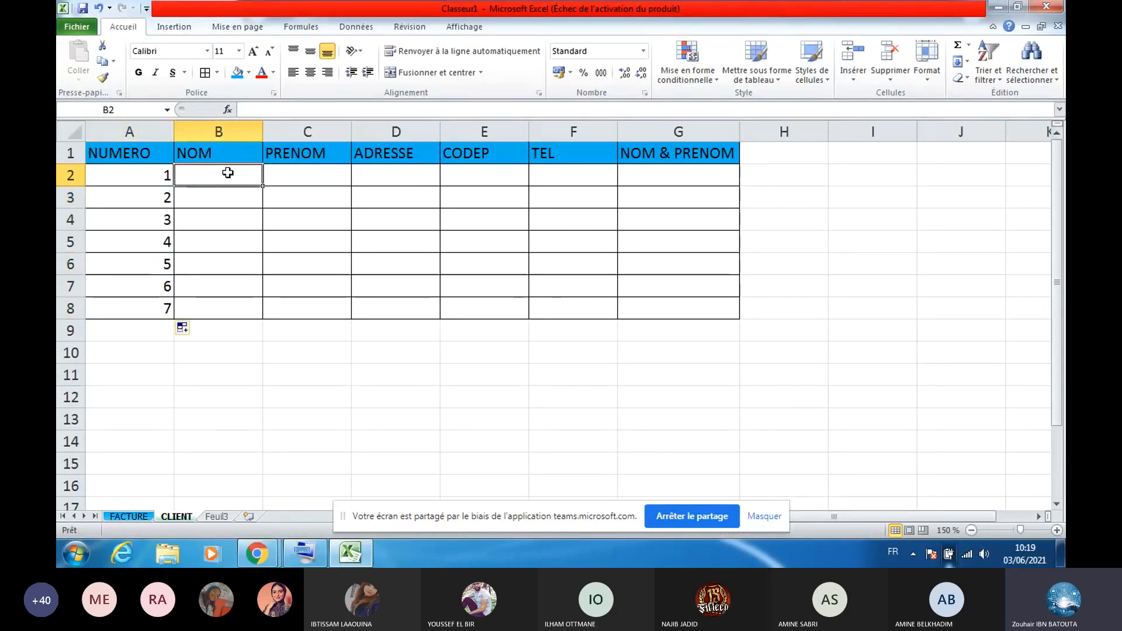
text(AHMED)
click(230, 200)
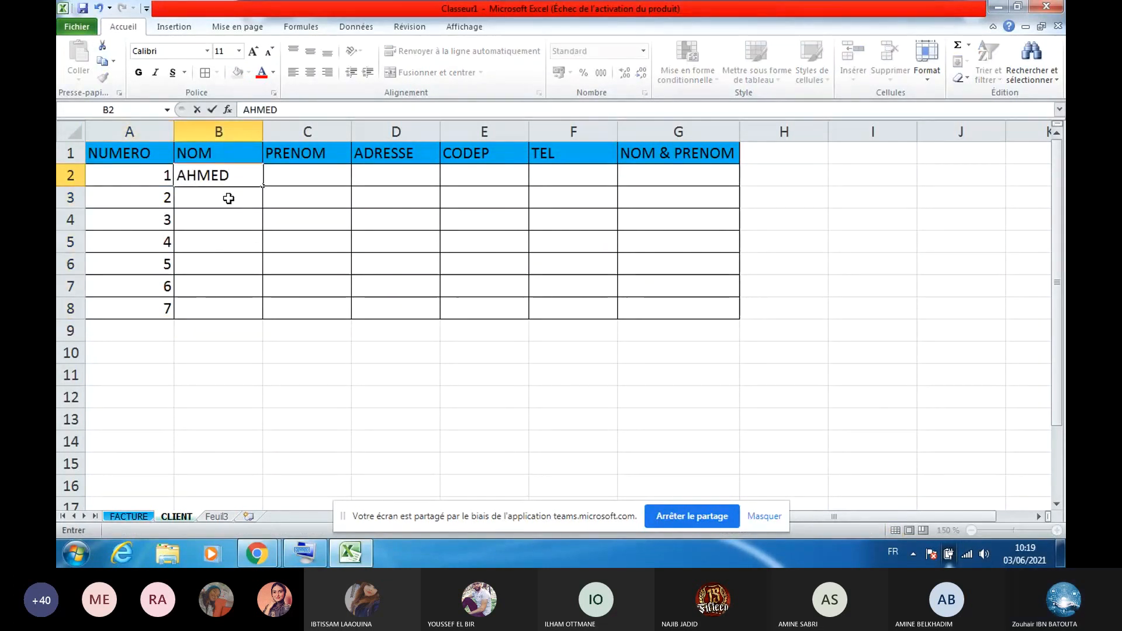
text(M)
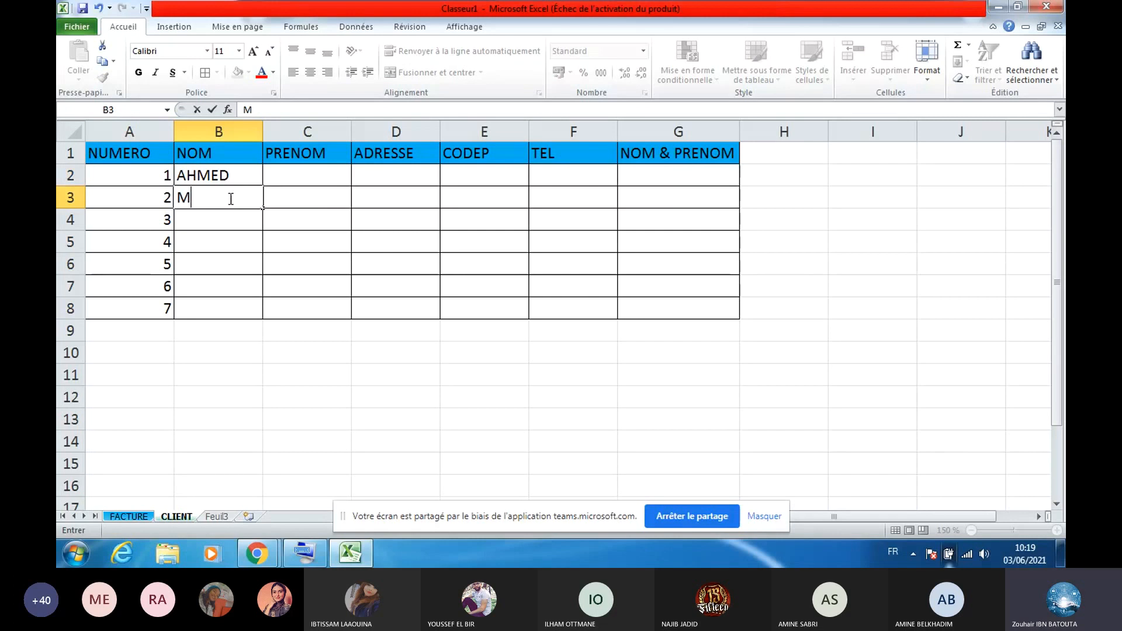
text(OH)
click(226, 218)
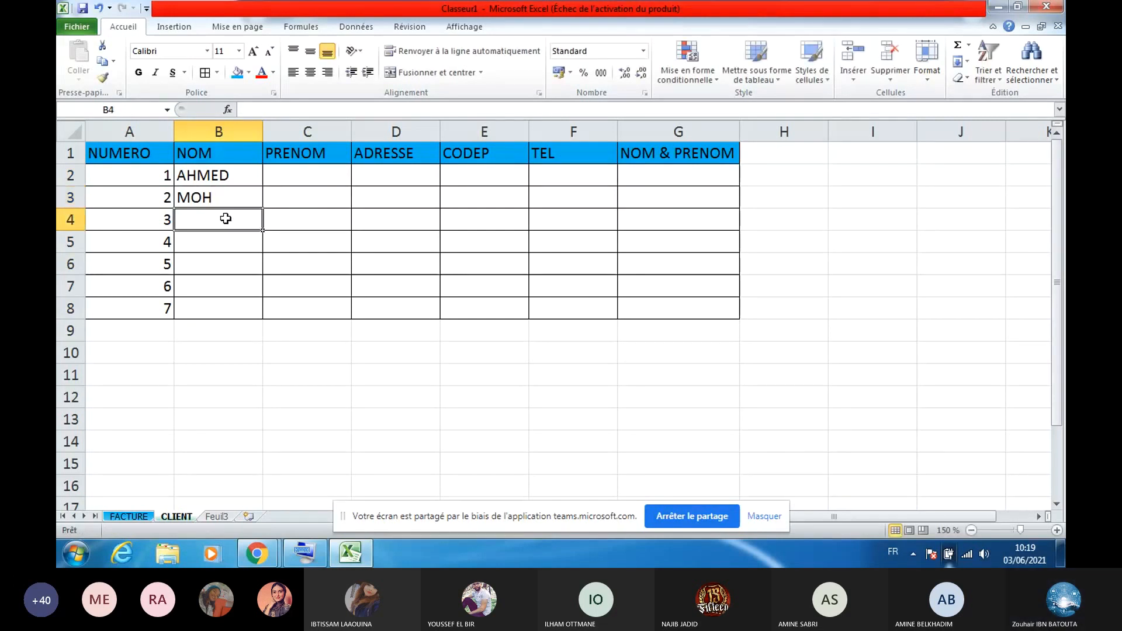
text(B)
click(227, 256)
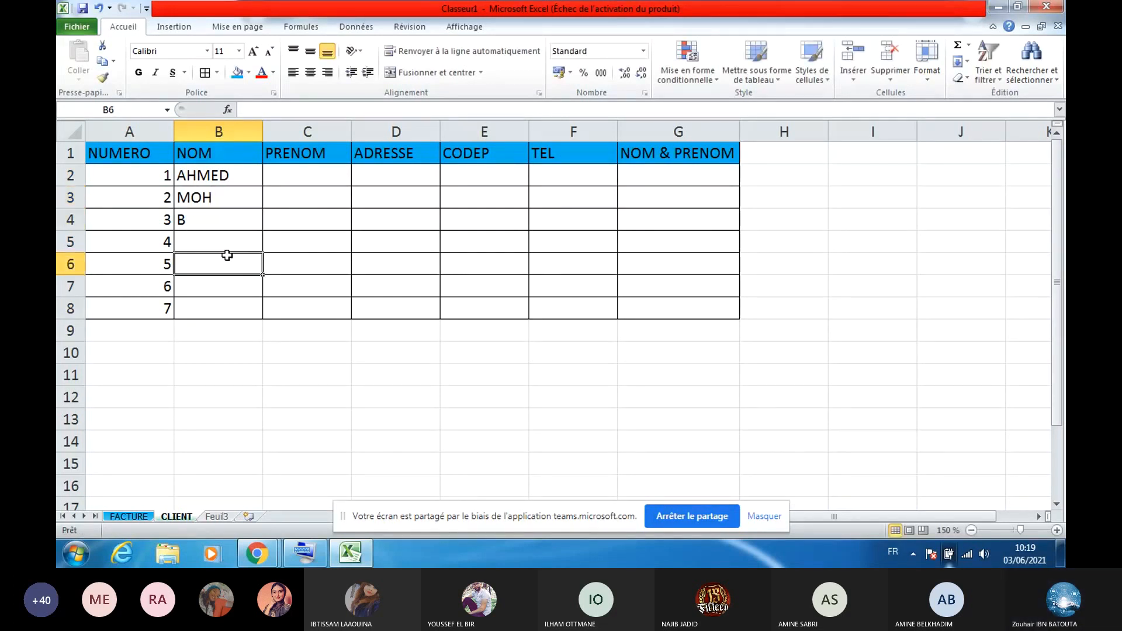
click(237, 241)
text(C)
click(244, 265)
text(V)
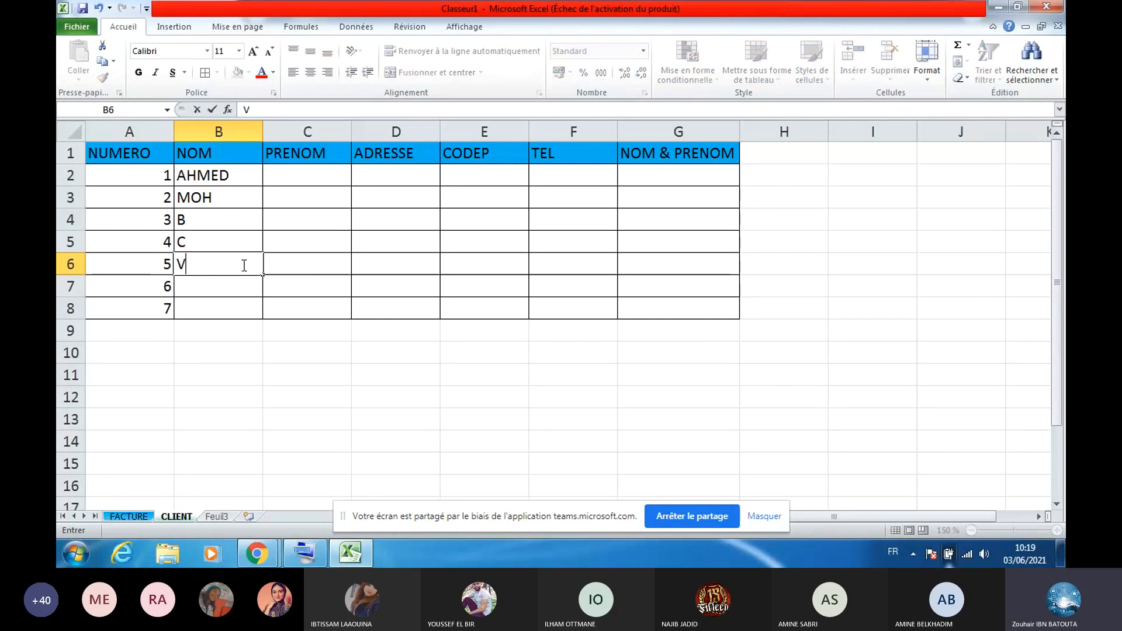
click(240, 287)
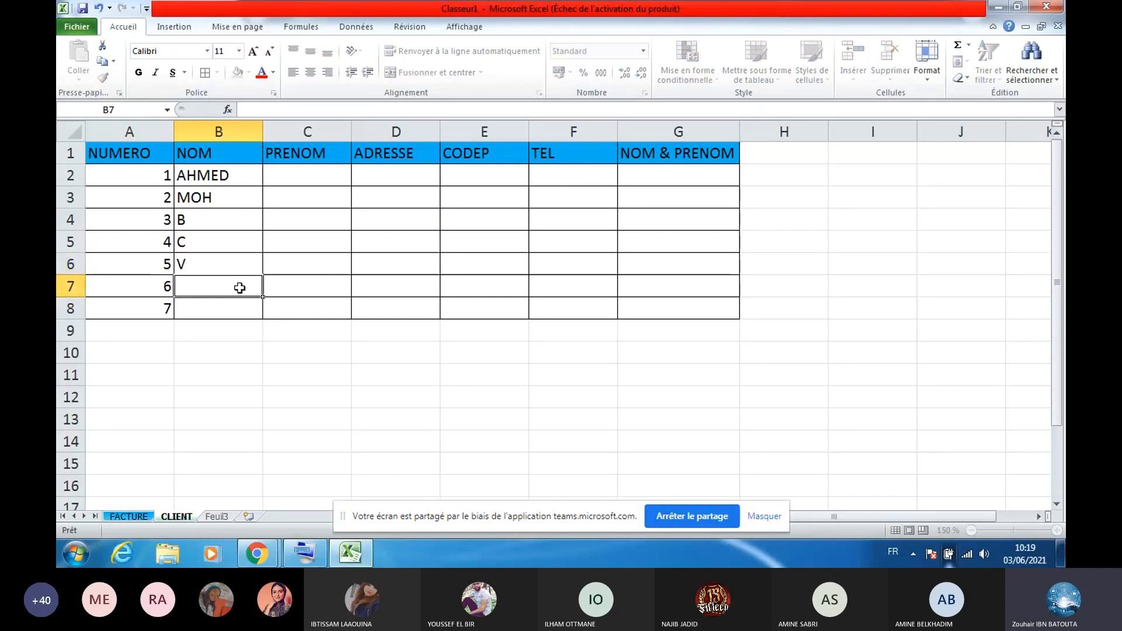
text(B)
click(238, 306)
text(N)
Enter the seven clients' first names down column C
click(324, 178)
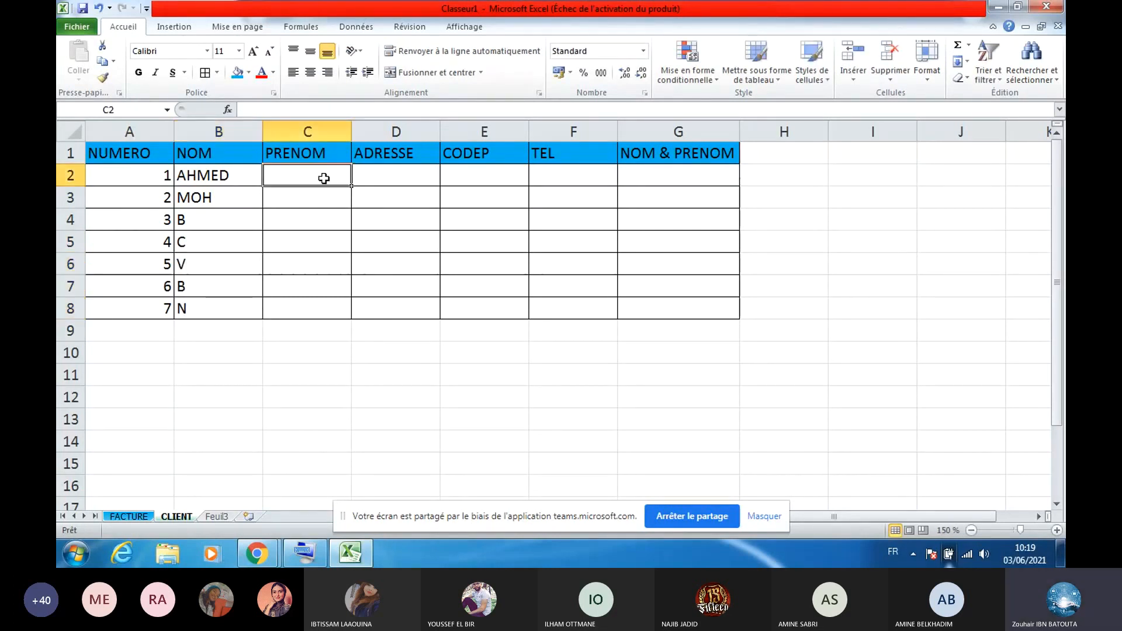
text(KAMAL)
click(323, 200)
text(BRAHI)
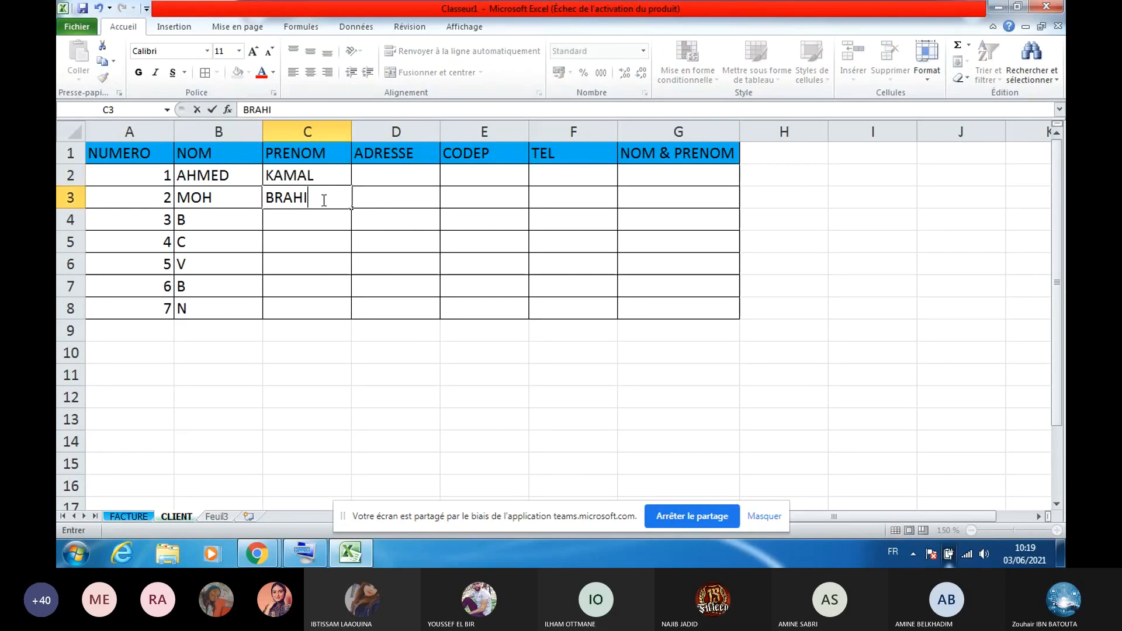
text(M)
click(330, 222)
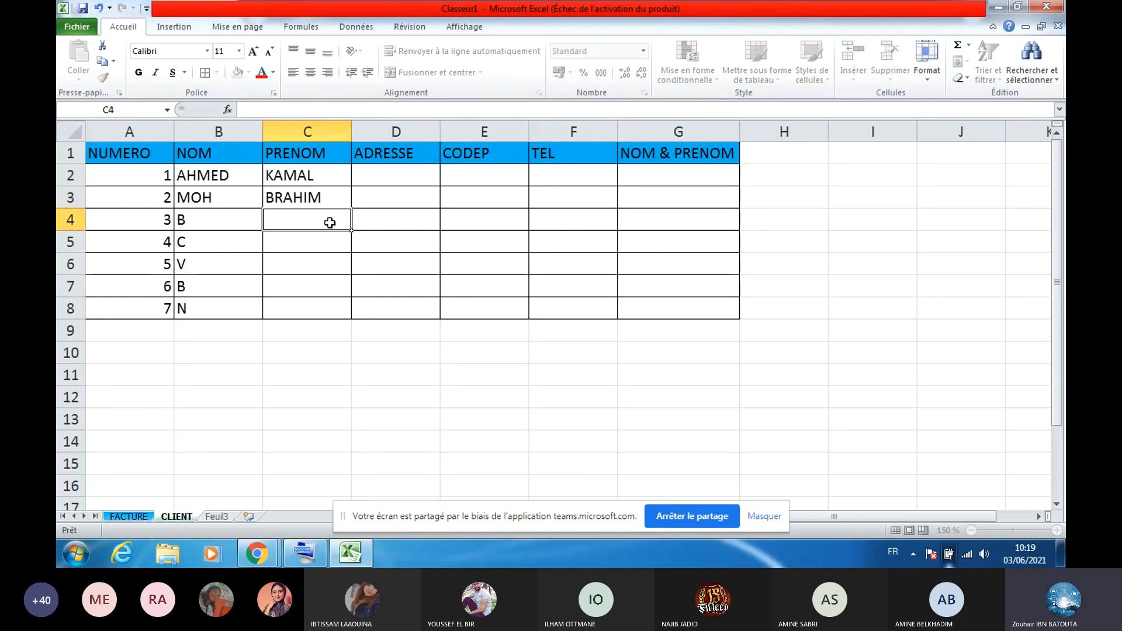
text(A)
click(328, 233)
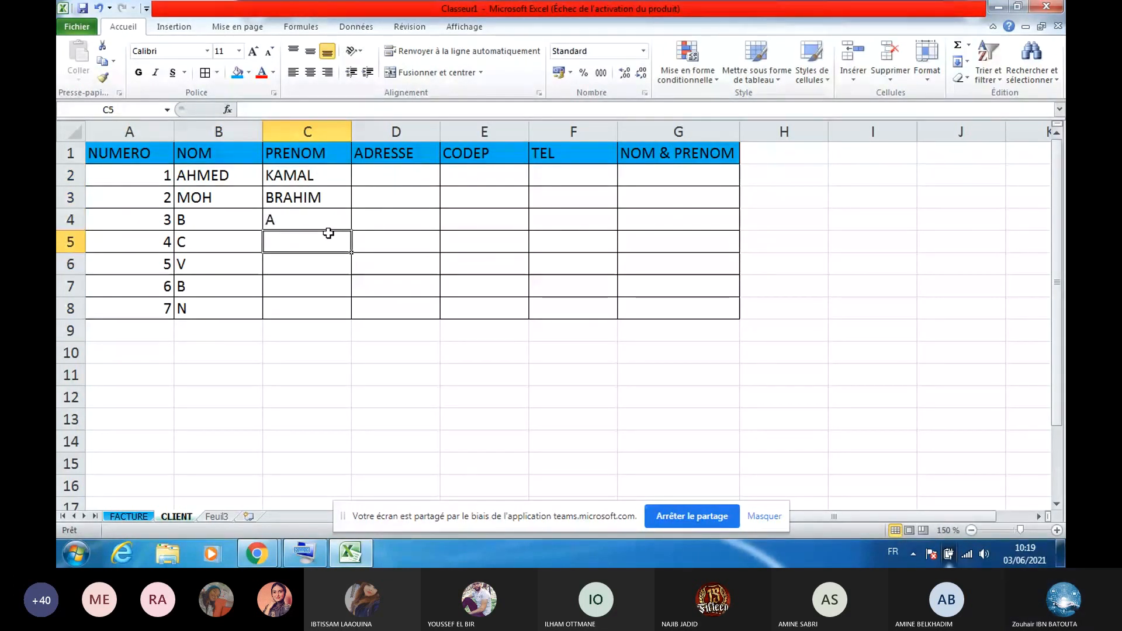
text(Z)
click(322, 278)
text(E)
key(Up)
text(R)
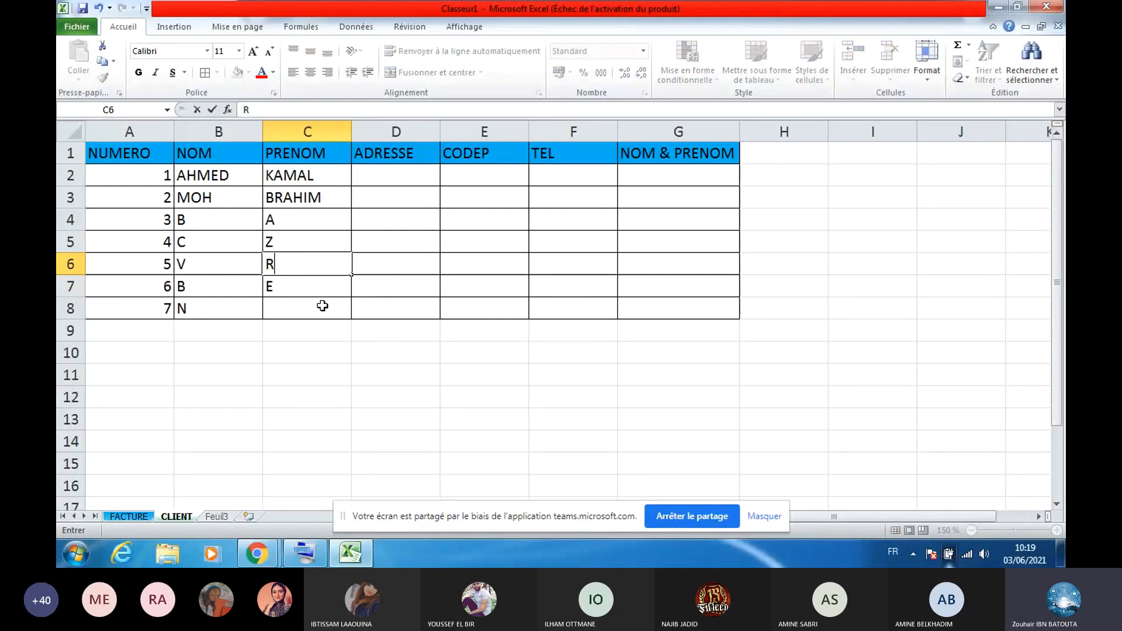
click(323, 305)
text(T)
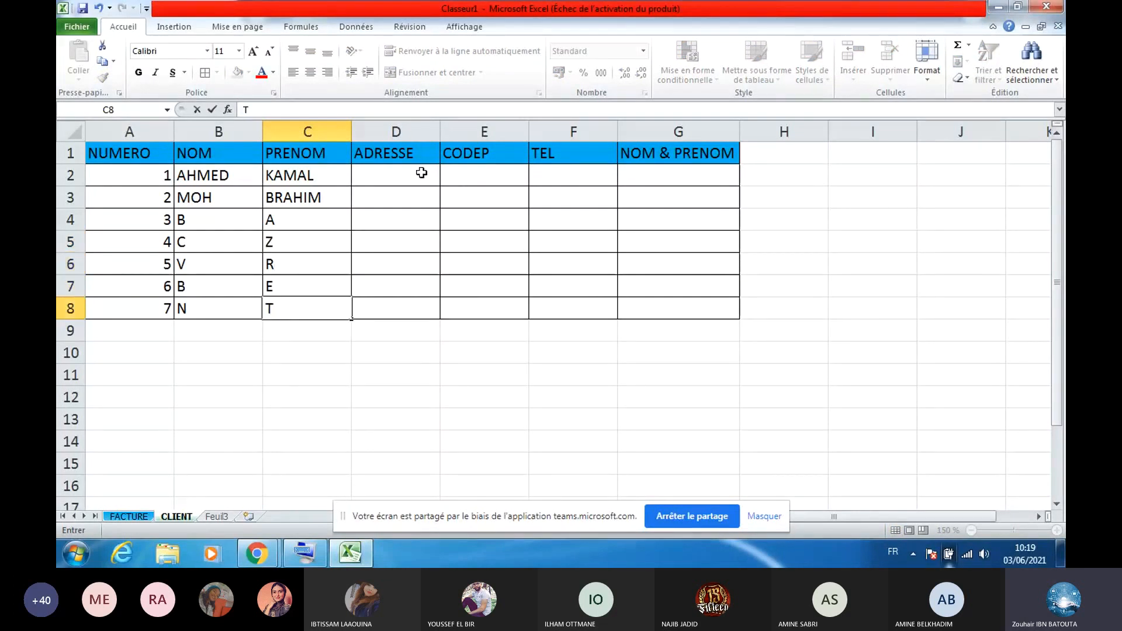
Fill the ADRESSE column with the series RUE 1 to RUE 7
click(421, 172)
text(RUE 1)
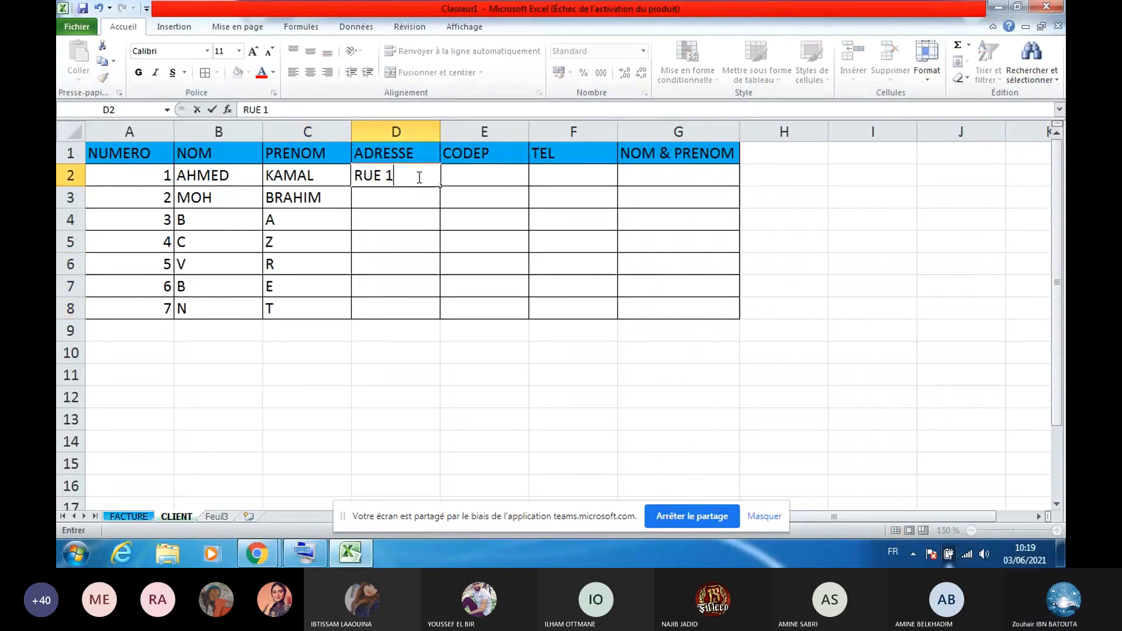
click(418, 196)
text(RUE)
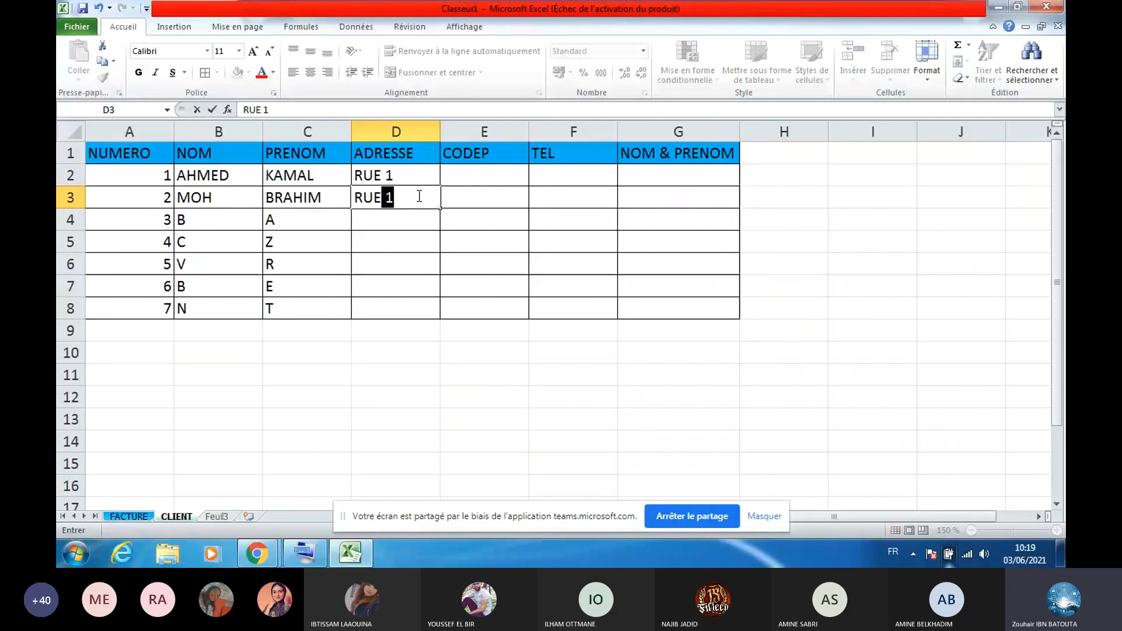
text( 2)
click(416, 175)
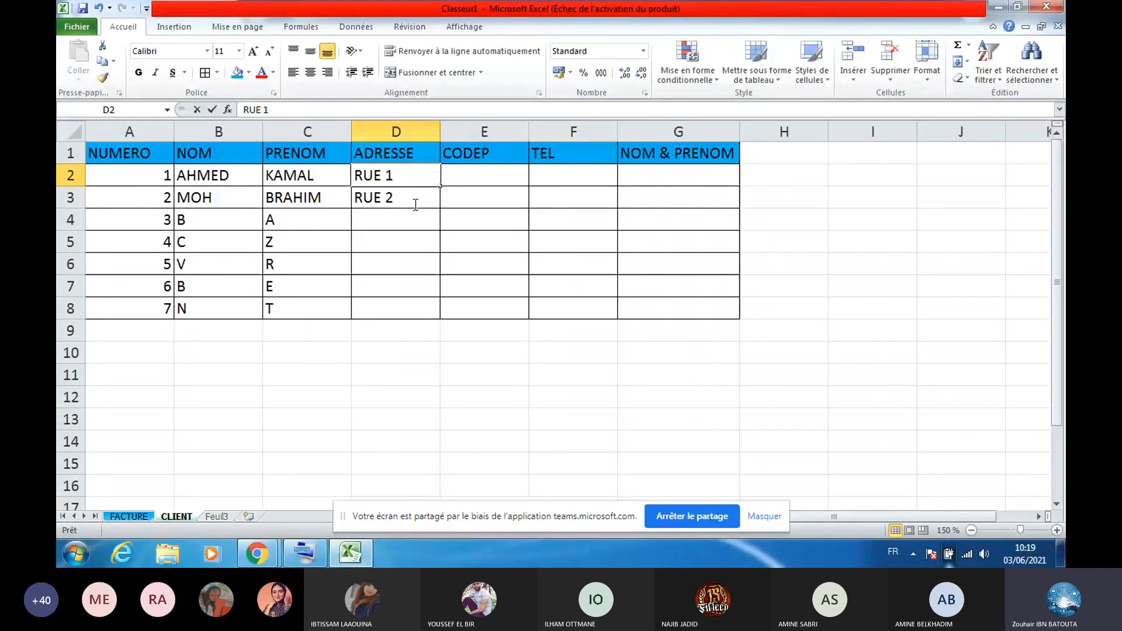
drag(416, 204, 412, 201)
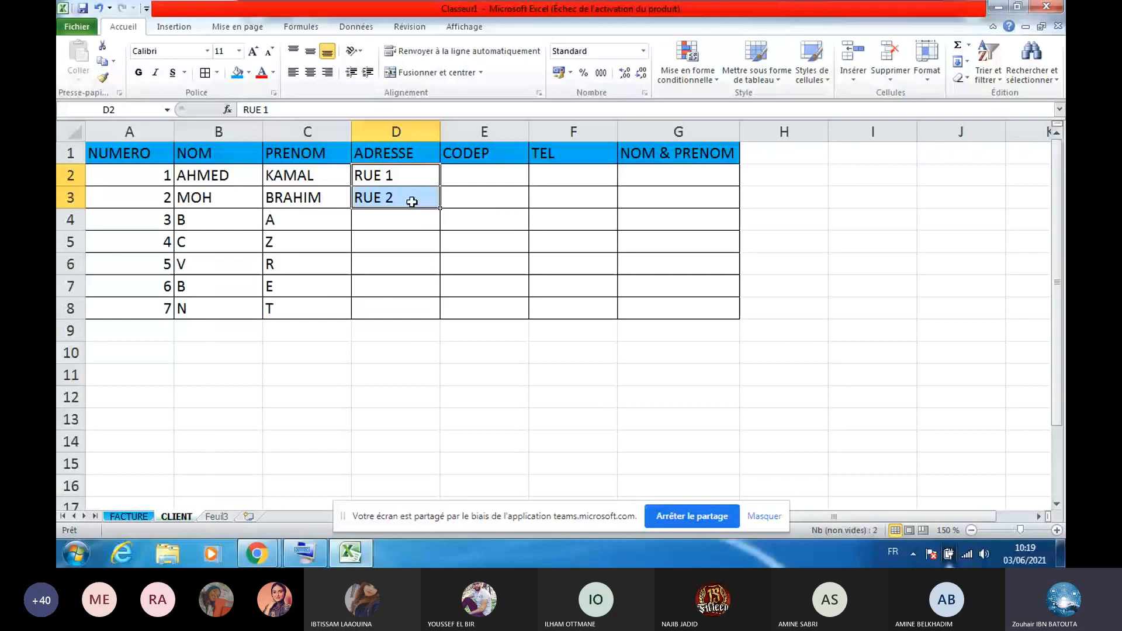
double_click(442, 212)
Fill the CODEP column with postal codes 20040 to 20046
click(508, 175)
text(20040)
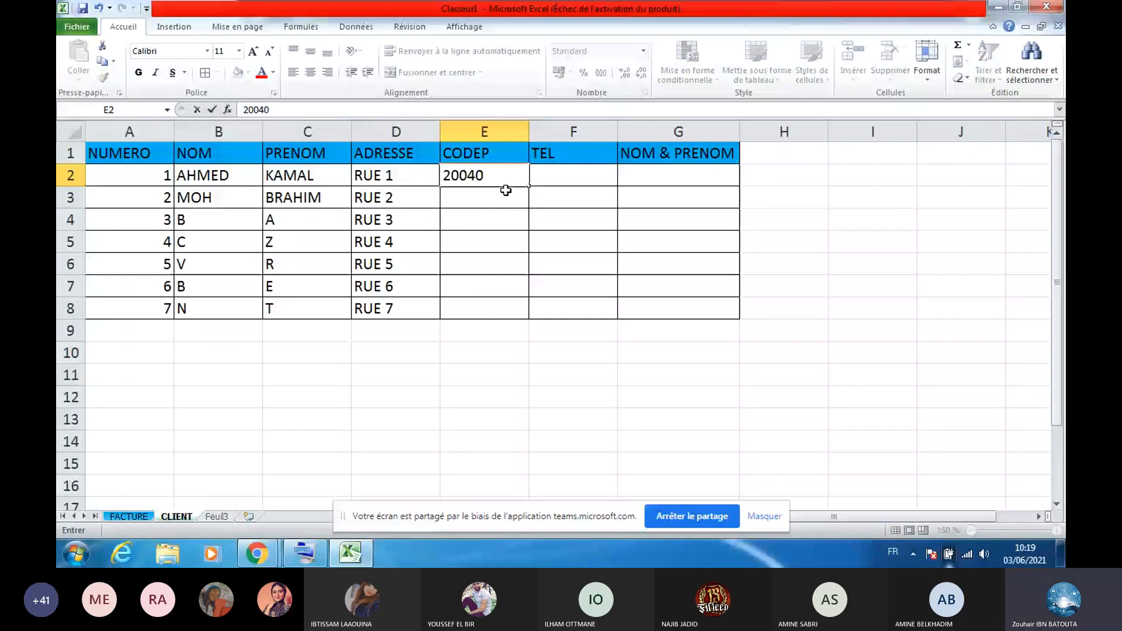
click(504, 196)
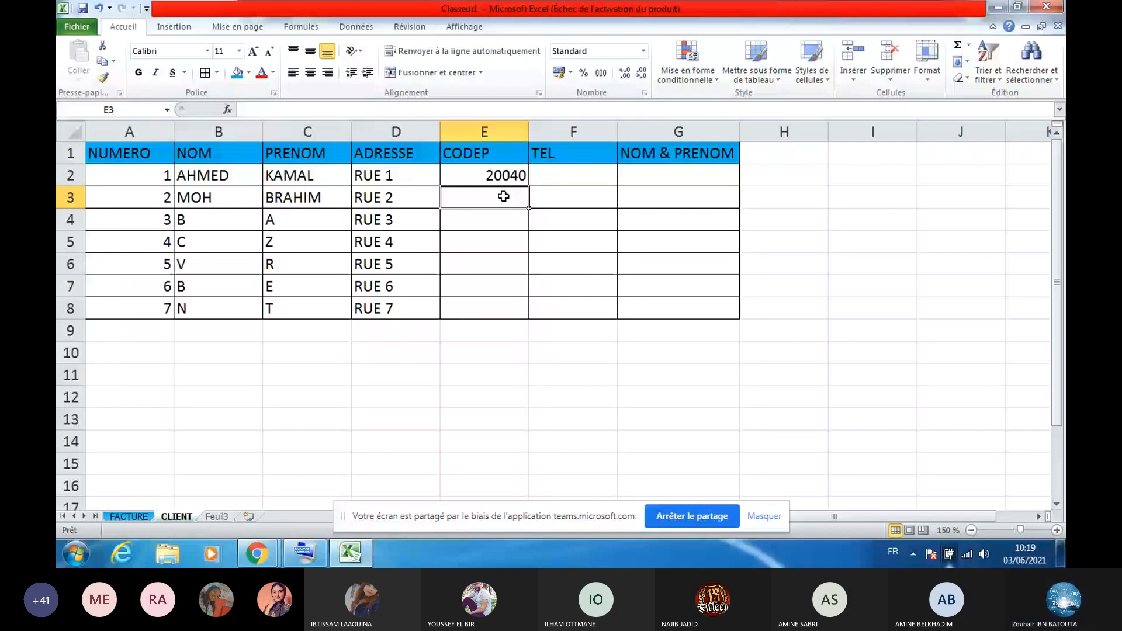
text(20041)
drag(503, 175, 504, 197)
drag(529, 208, 523, 256)
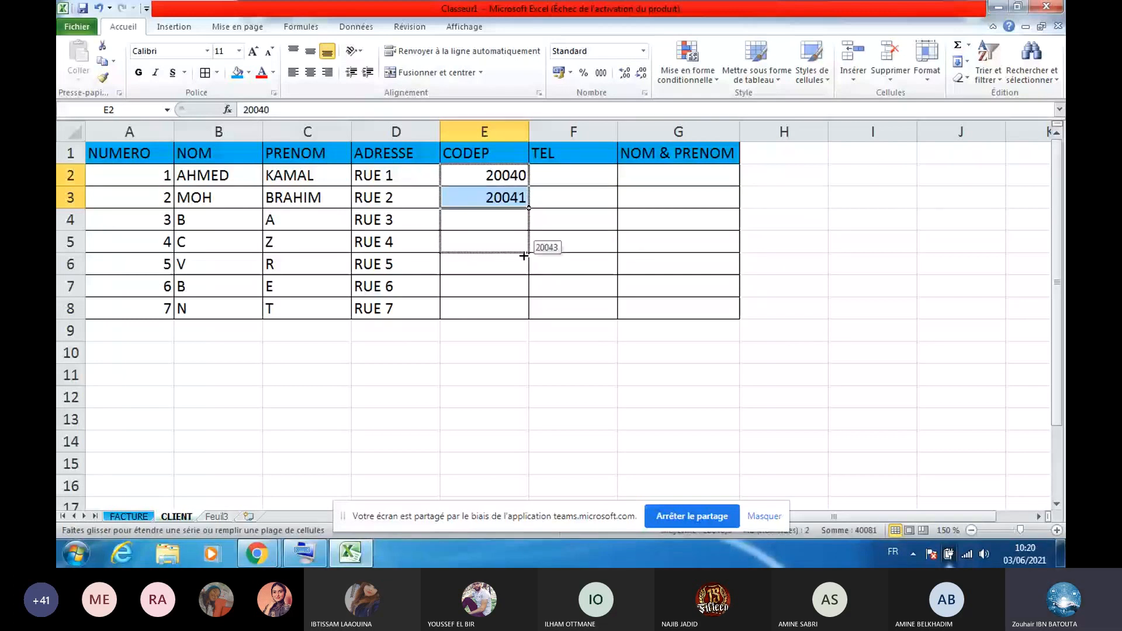
drag(524, 256, 523, 316)
Enter phone numbers 061111111 and 061111112 in TEL and extend them to all clients
click(567, 175)
text(06111111)
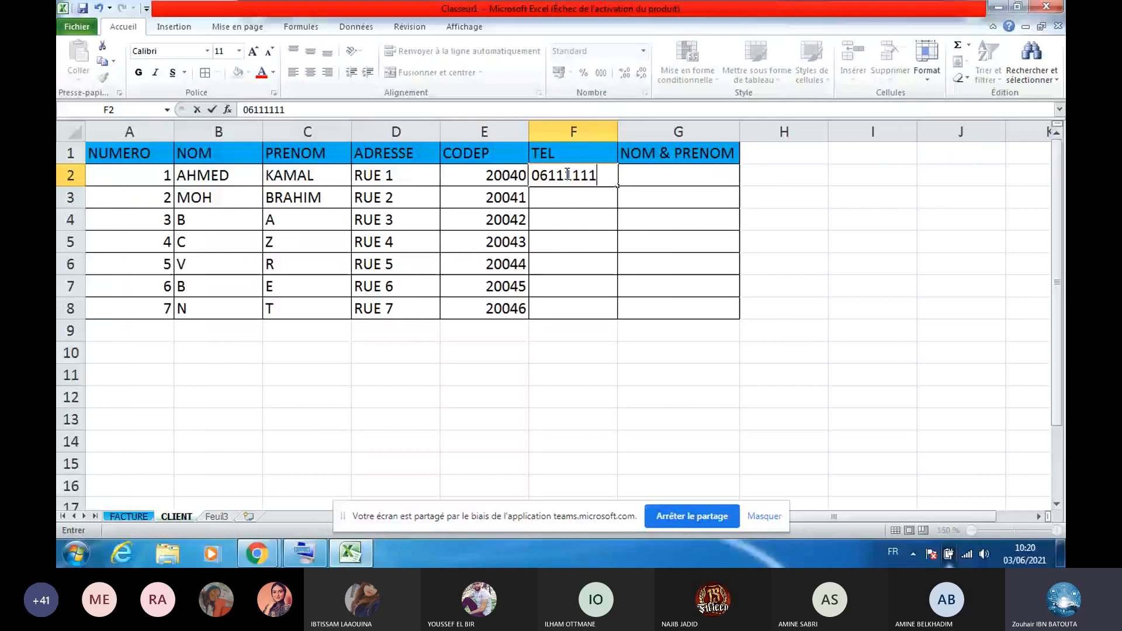
text(1)
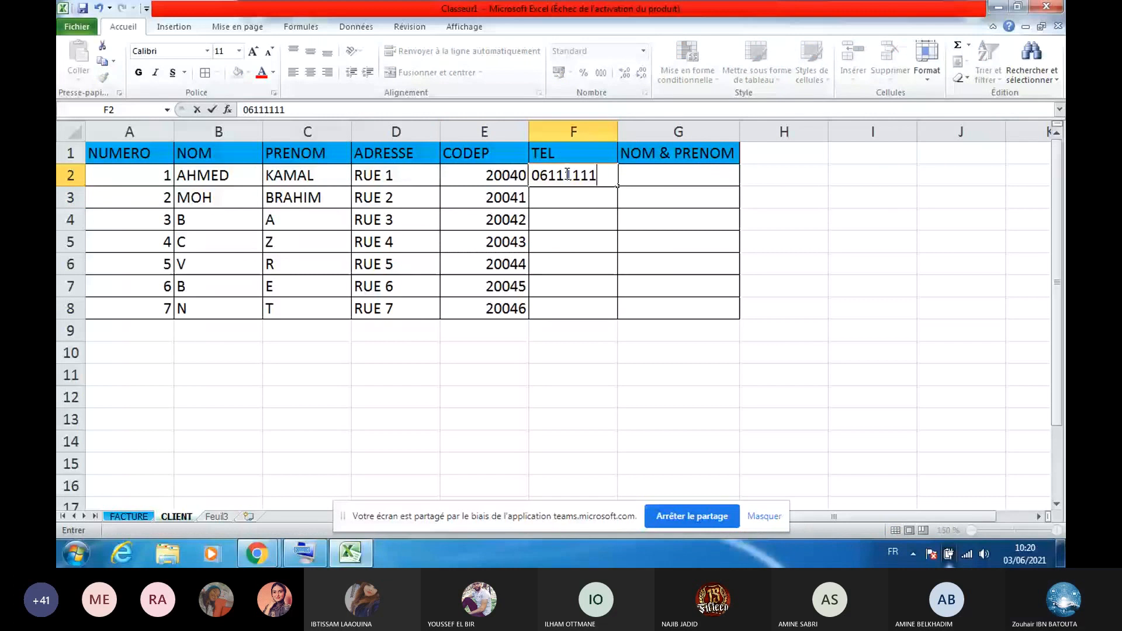
click(560, 200)
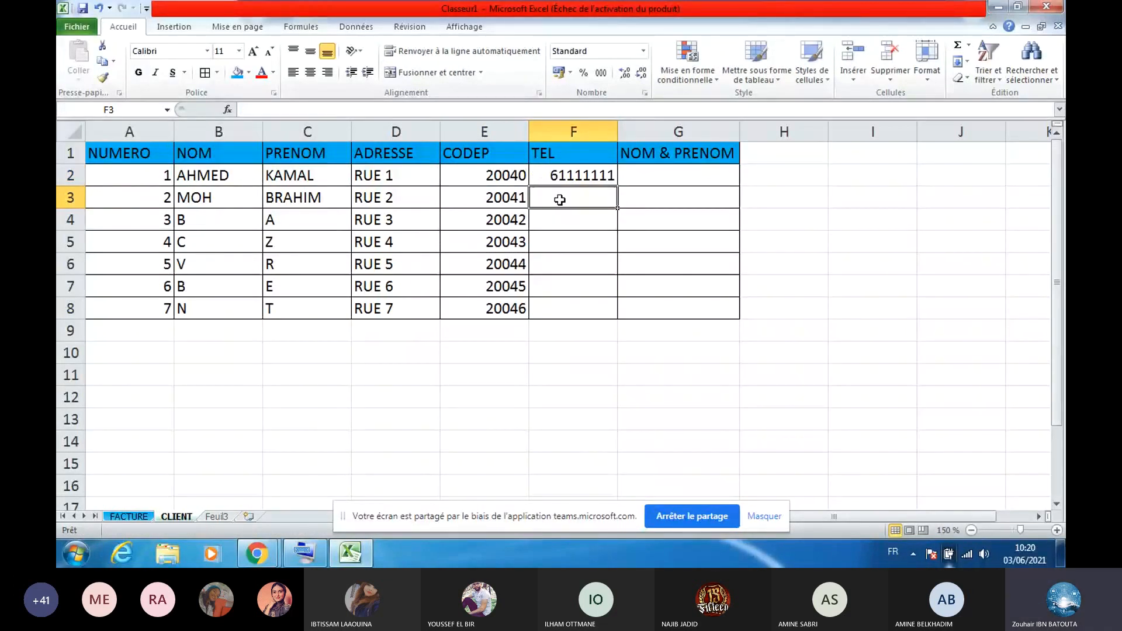
click(573, 179)
key(ctrl+c)
click(571, 200)
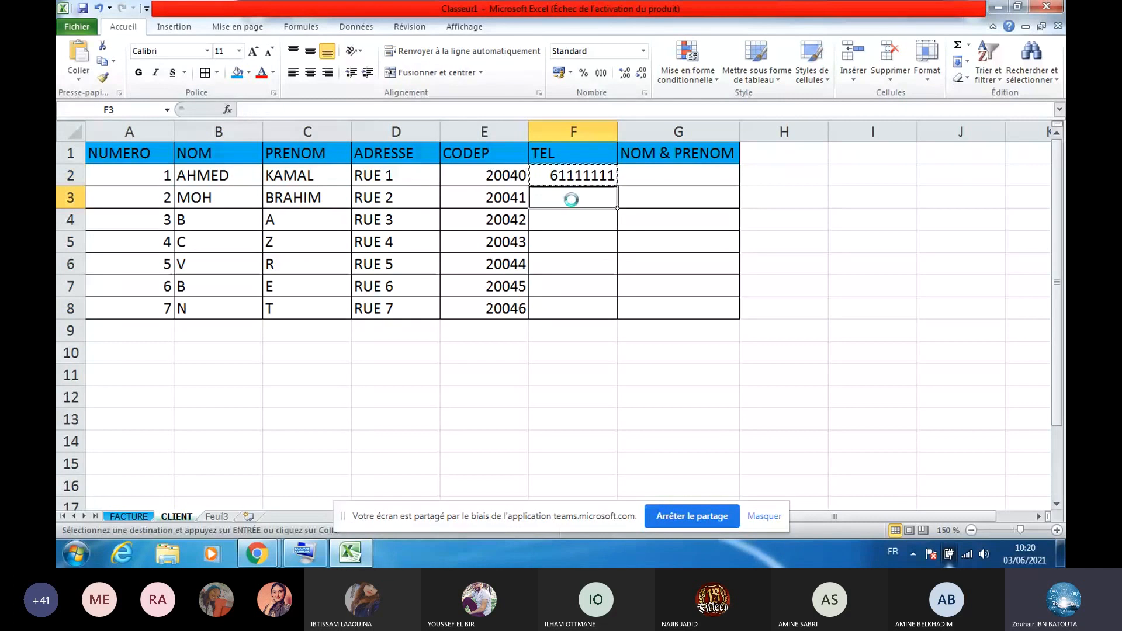
key(ctrl+v)
key(F2)
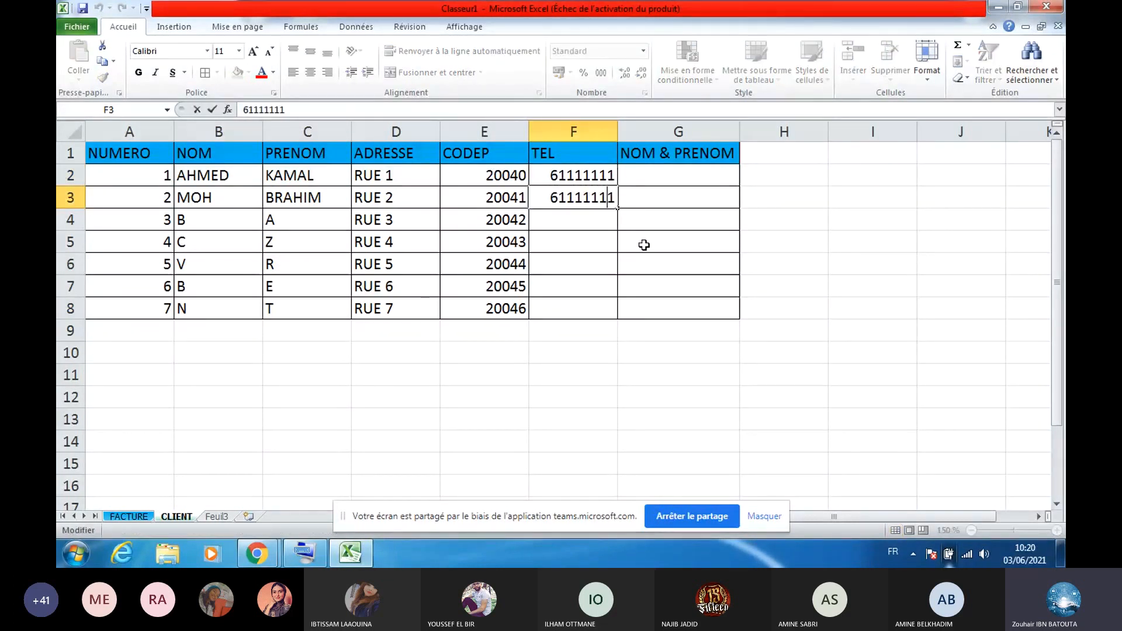
key(BackSpace)
text(2)
drag(607, 175, 615, 315)
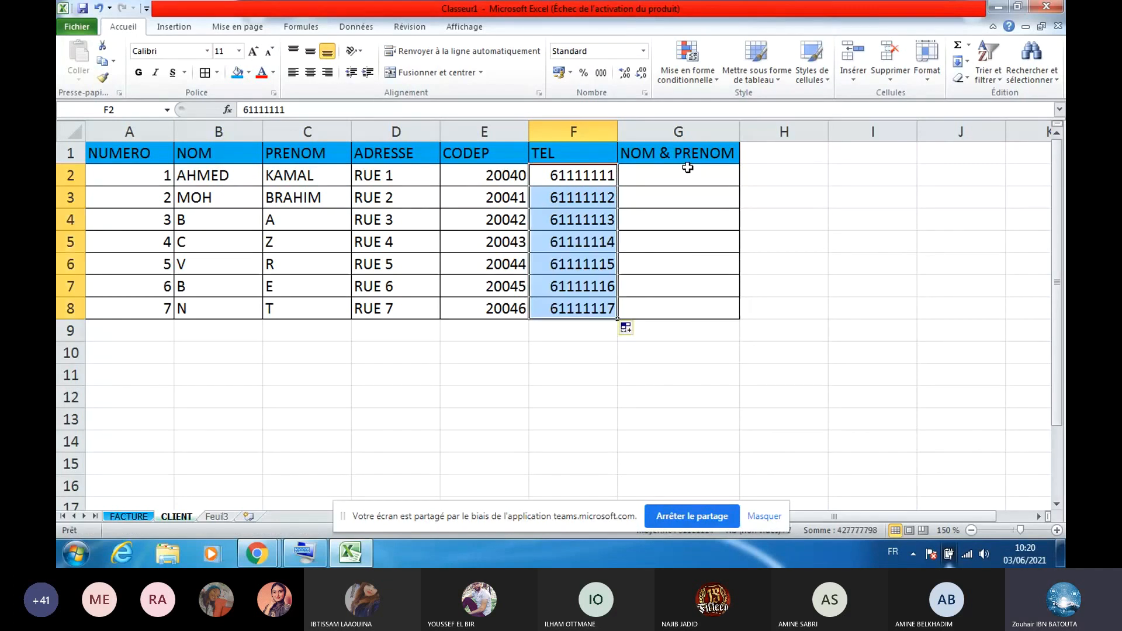
click(687, 168)
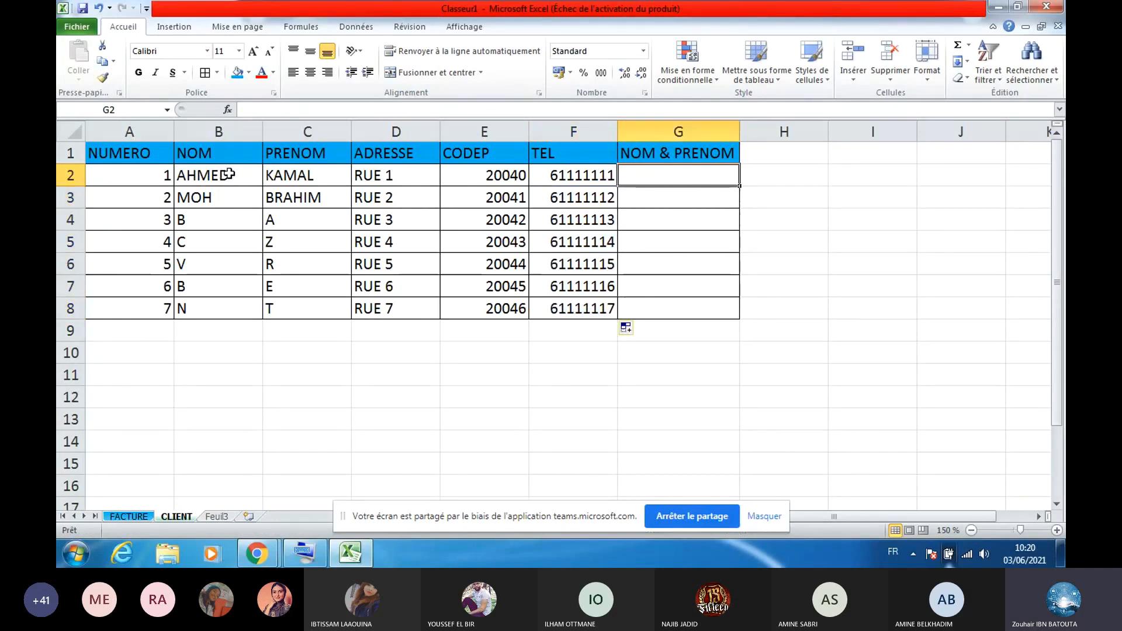
Insert CONCATENER in G2 with B2 and a space " " as its first arguments
click(302, 28)
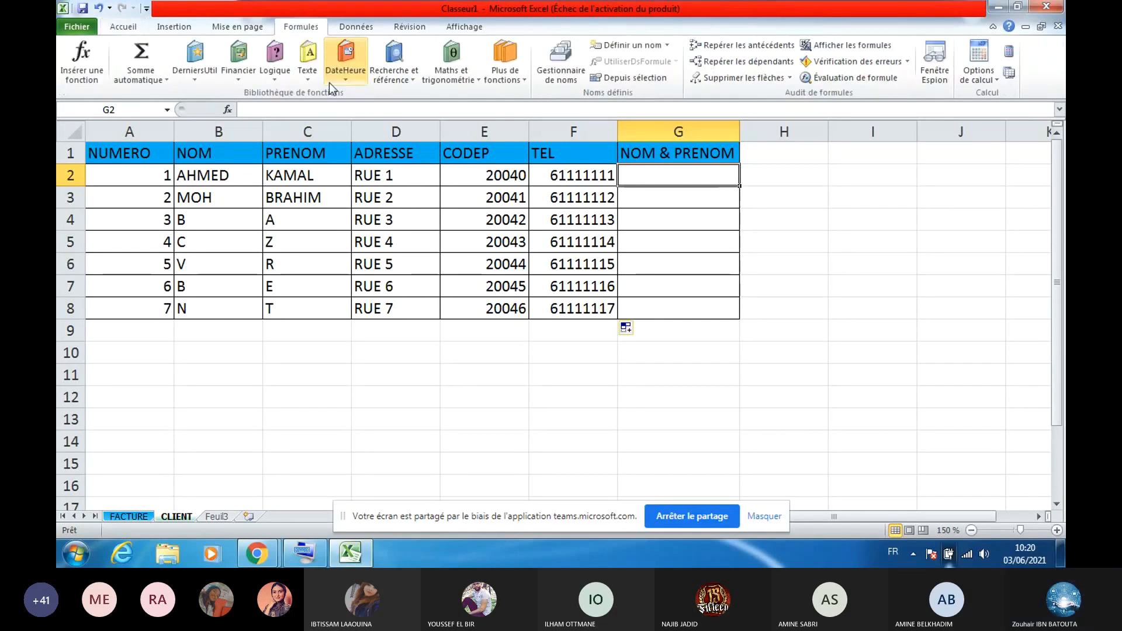
click(311, 82)
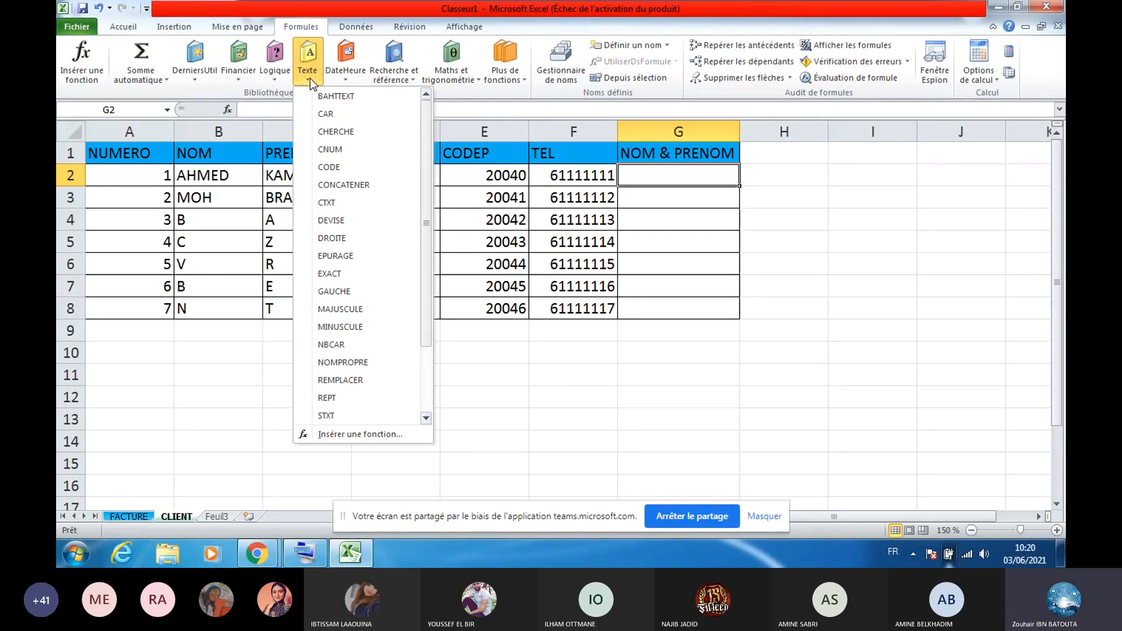
click(344, 184)
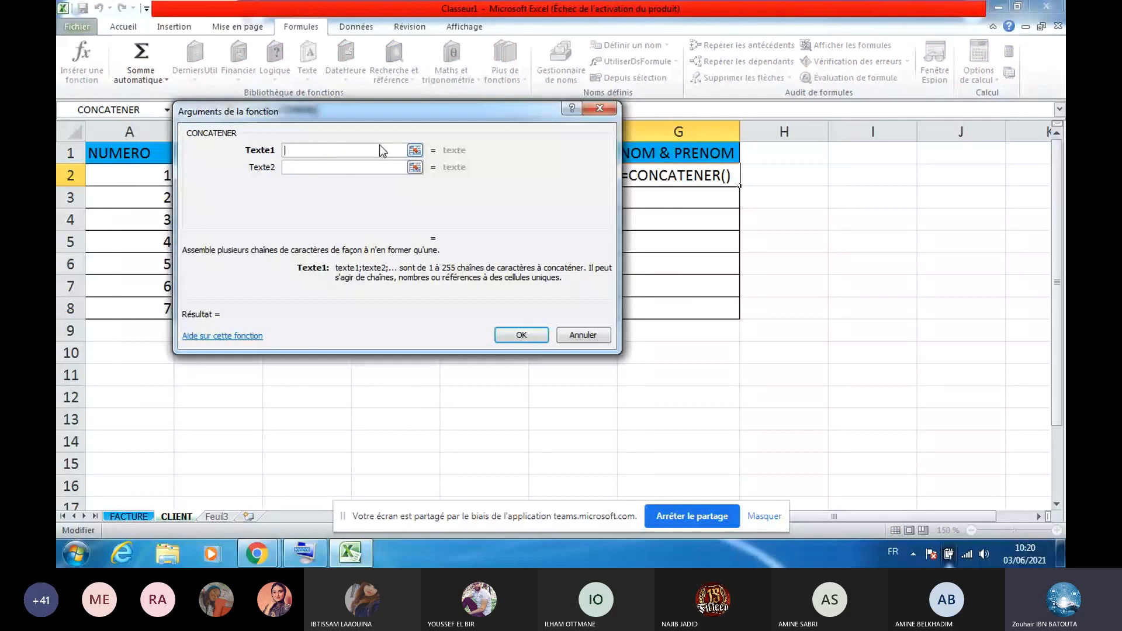
click(415, 150)
click(218, 175)
click(604, 130)
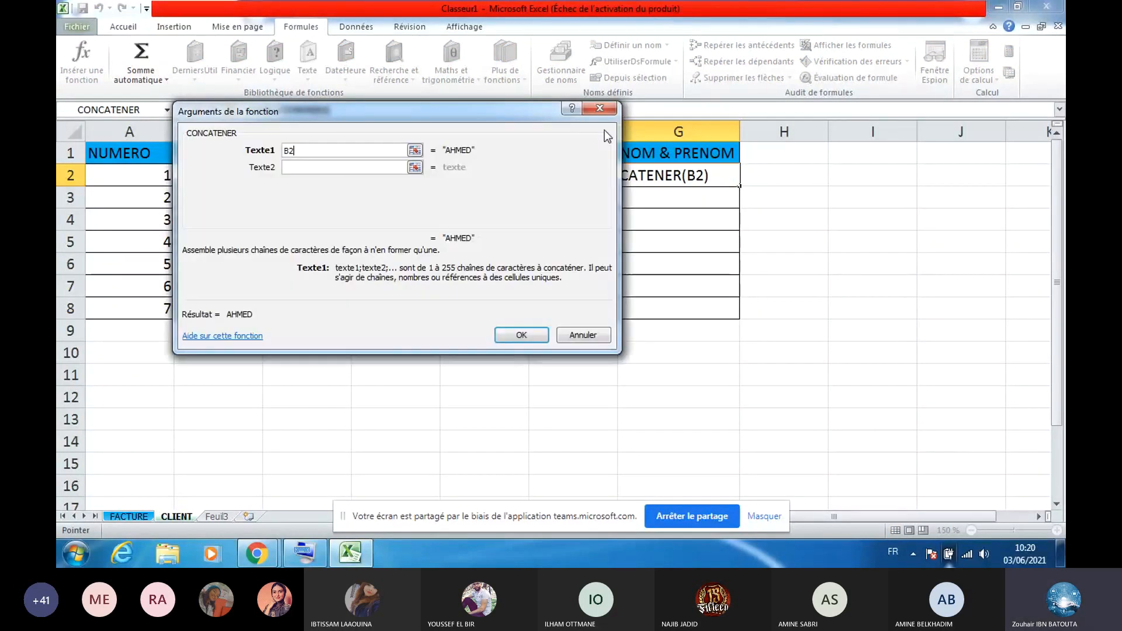
click(352, 168)
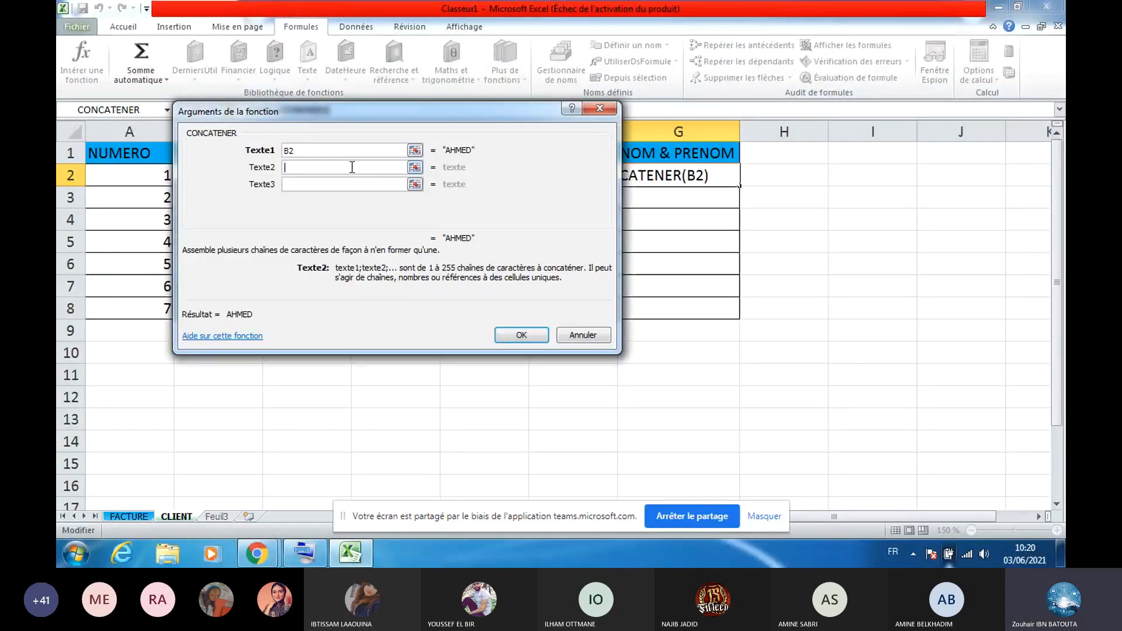
text(3)
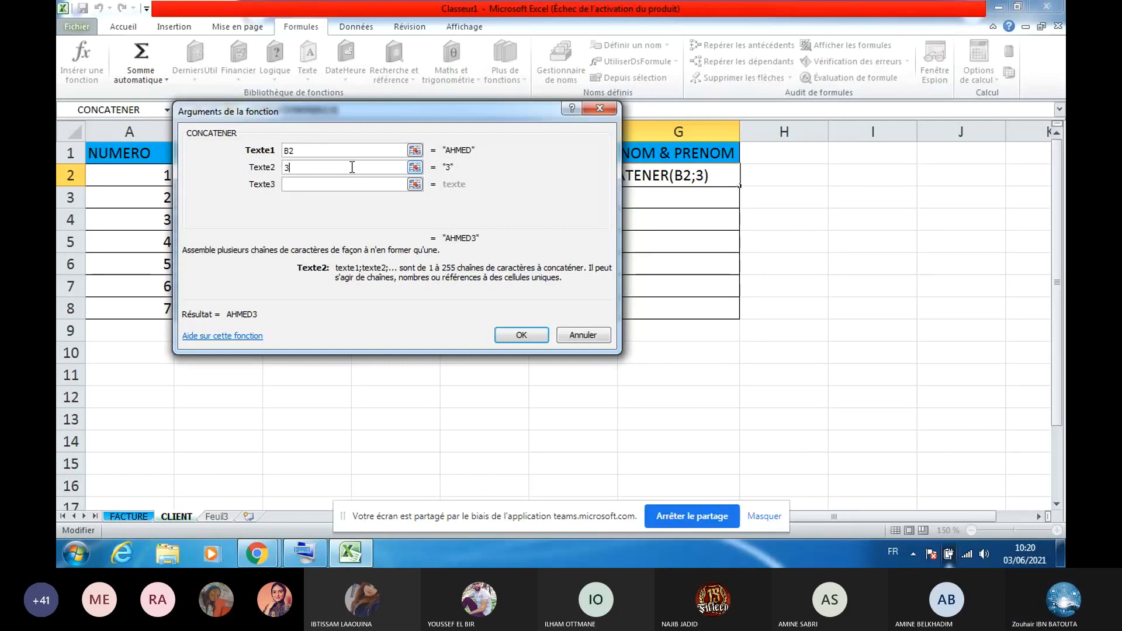
key(Caps_Lock)
key(BackSpace)
text(" ")
Add C2 as the third argument, fill the full-name formula to G8, and add a sheet
click(376, 184)
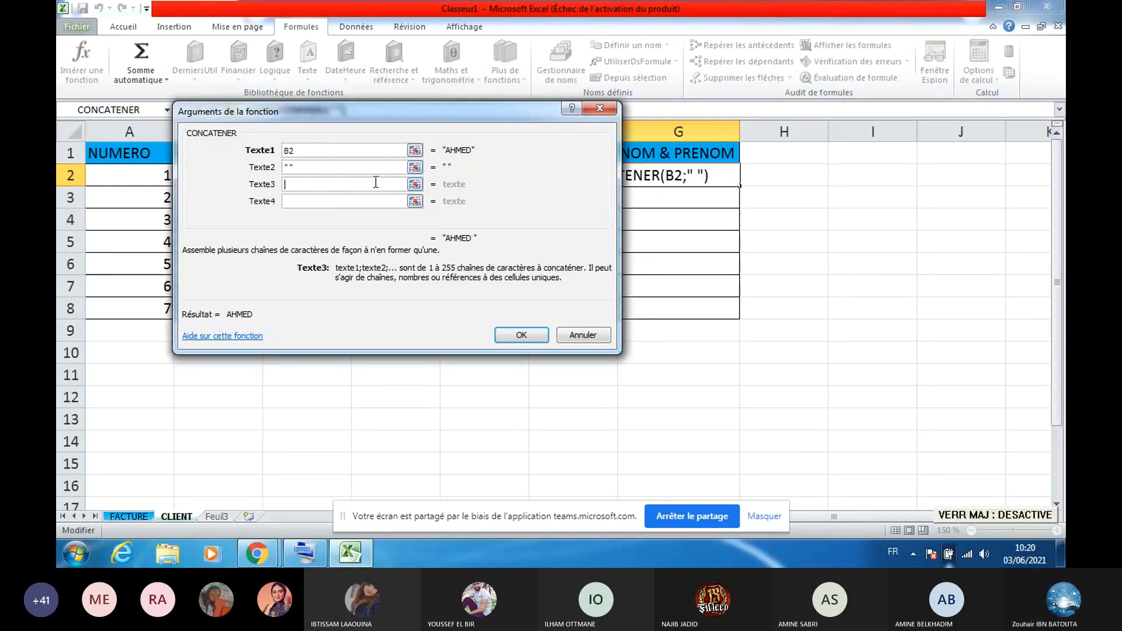
click(415, 184)
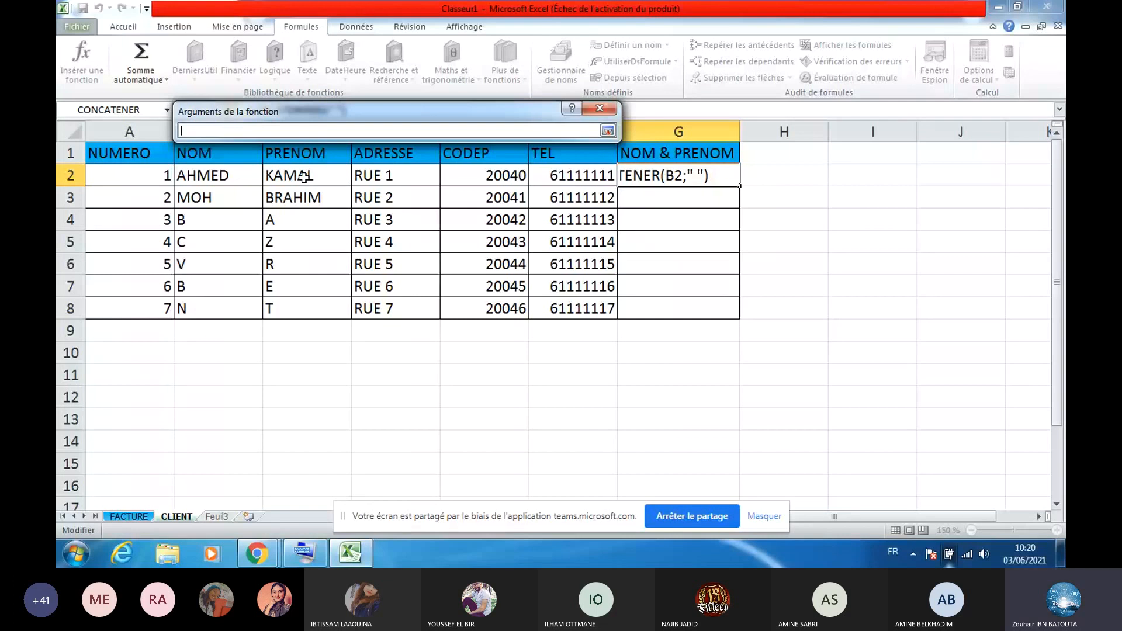
click(304, 178)
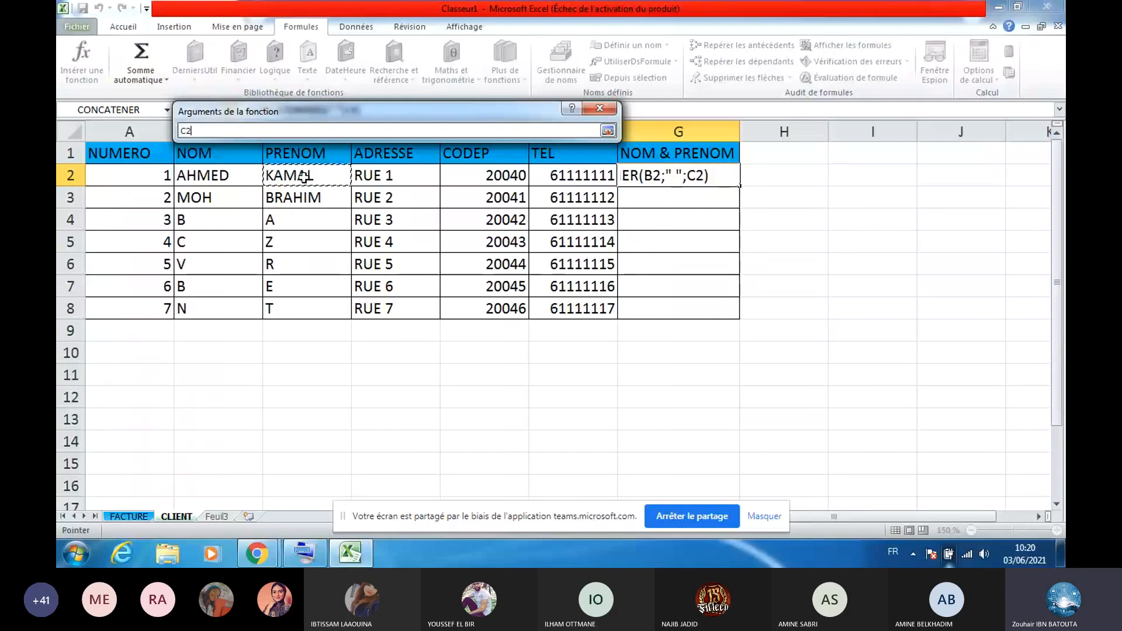
key(Return)
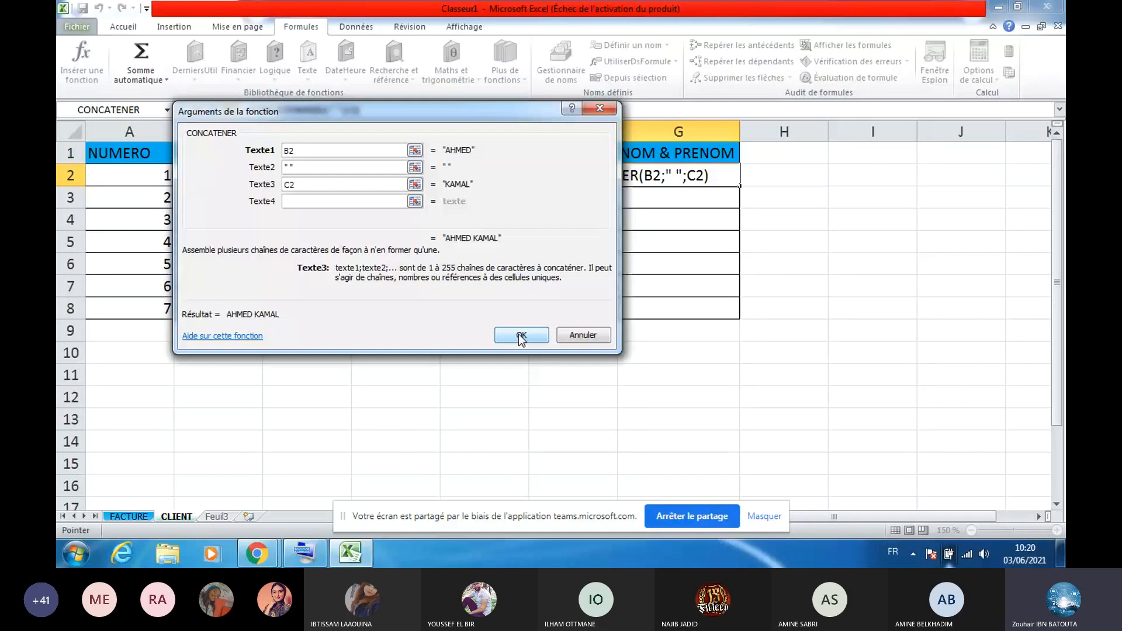
click(520, 335)
drag(739, 186, 725, 324)
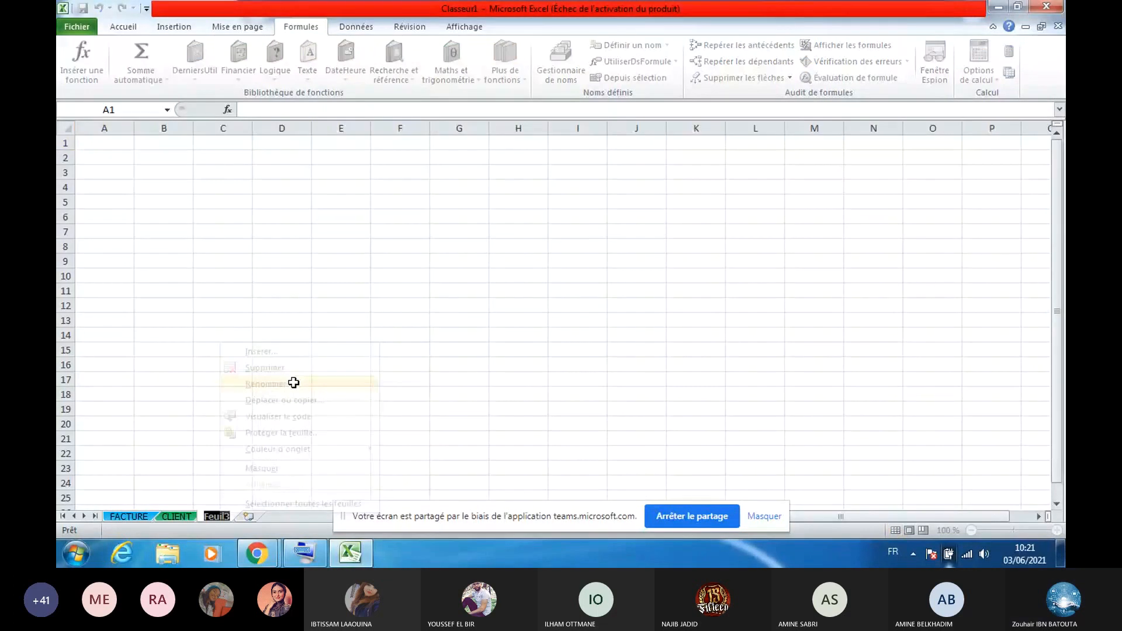
click(255, 478)
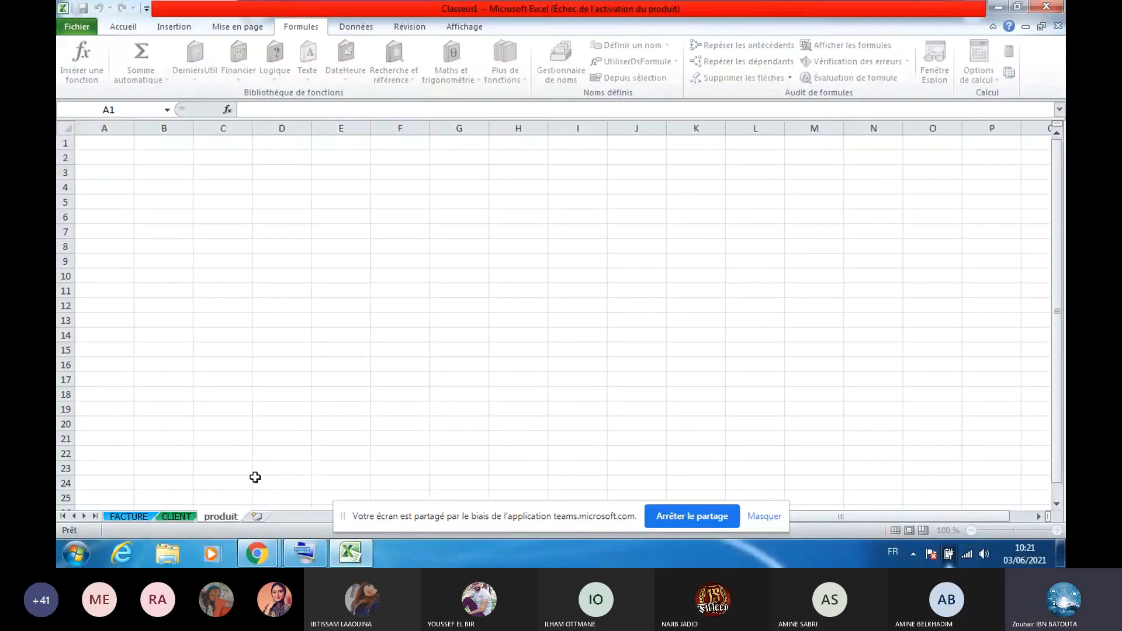
Name the new sheet produit and enter headers ref and DESCRIPTION in A1:B1
double_click(215, 516)
key(Return)
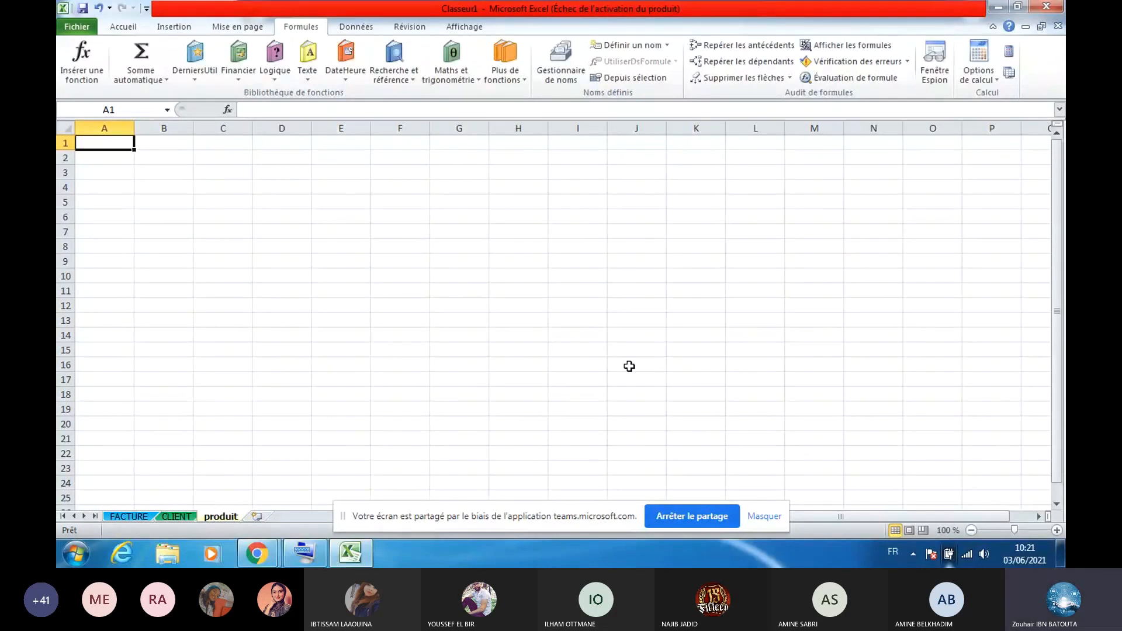
scroll(257, 165, up, 4)
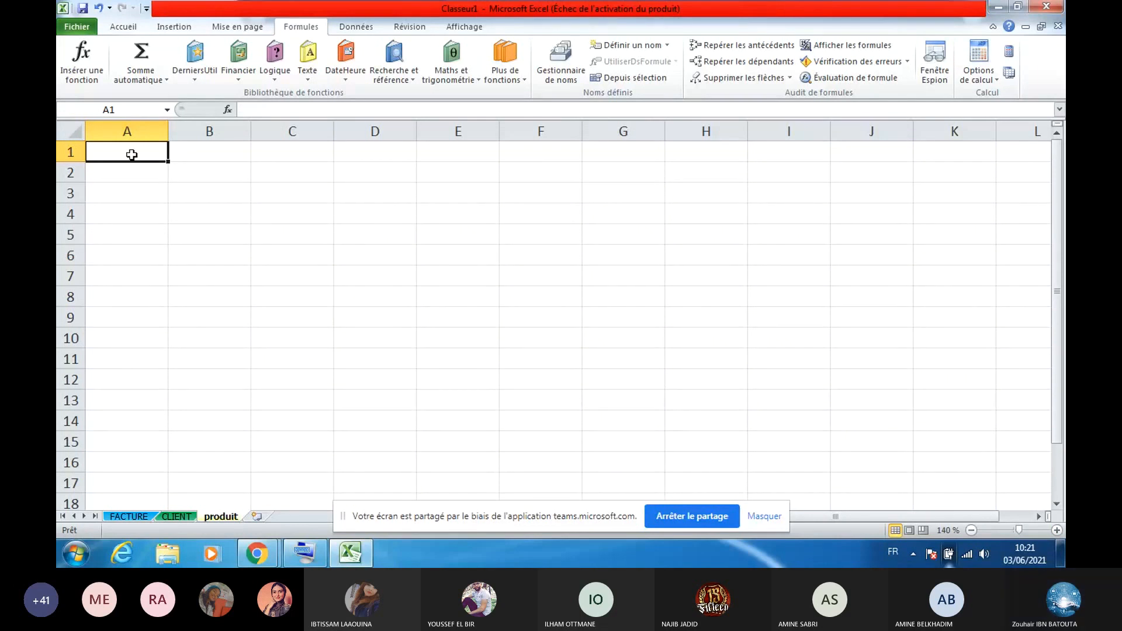
text(ref)
click(190, 155)
key(Caps_Lock)
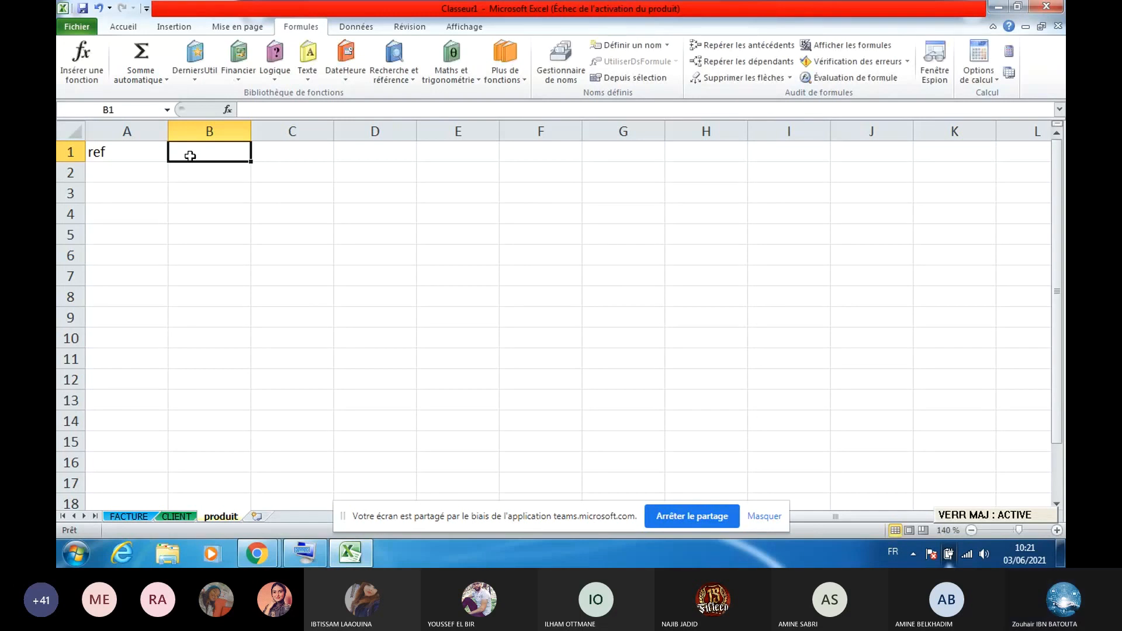
text(DESCRIPTION)
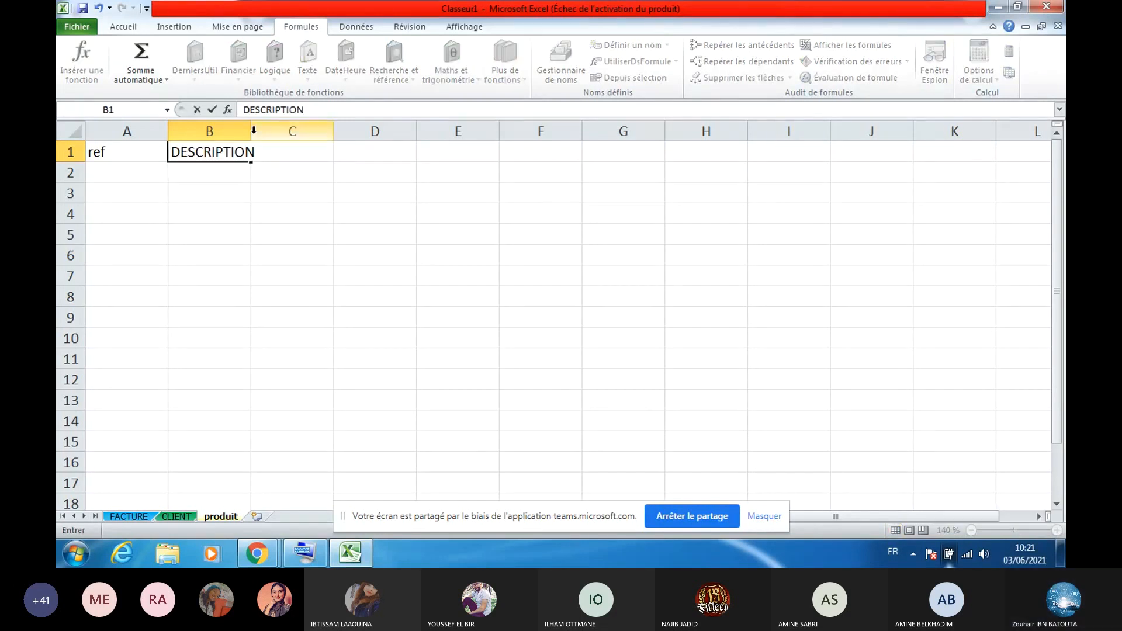
click(292, 234)
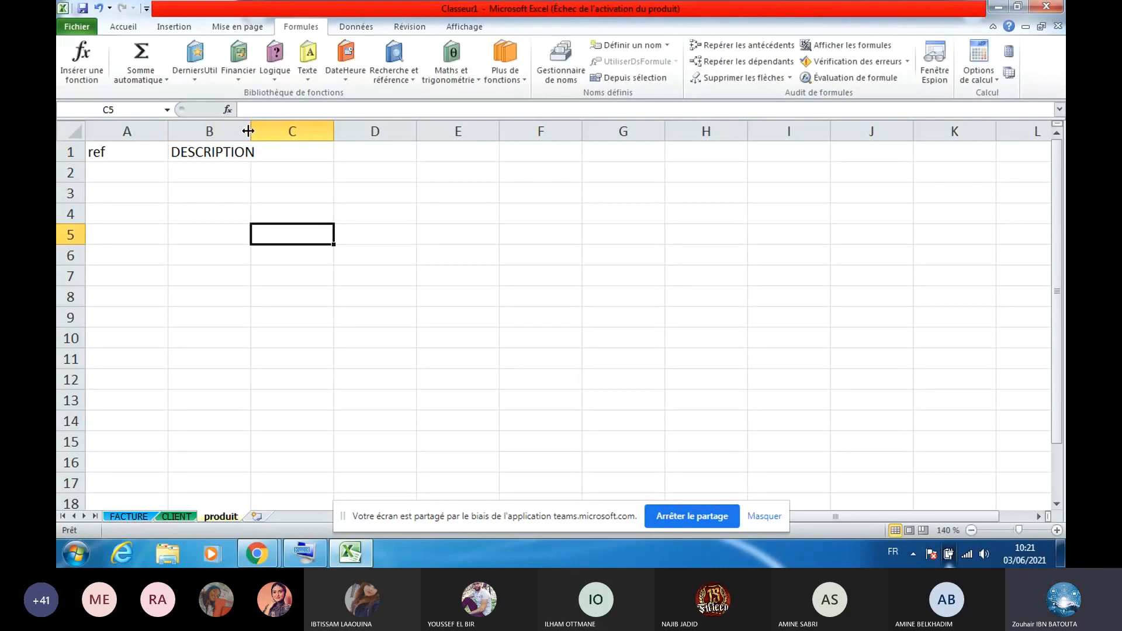
Widen column B, add headers PU and TTVA in C1:D1, and select A1:D10
double_click(251, 131)
click(299, 151)
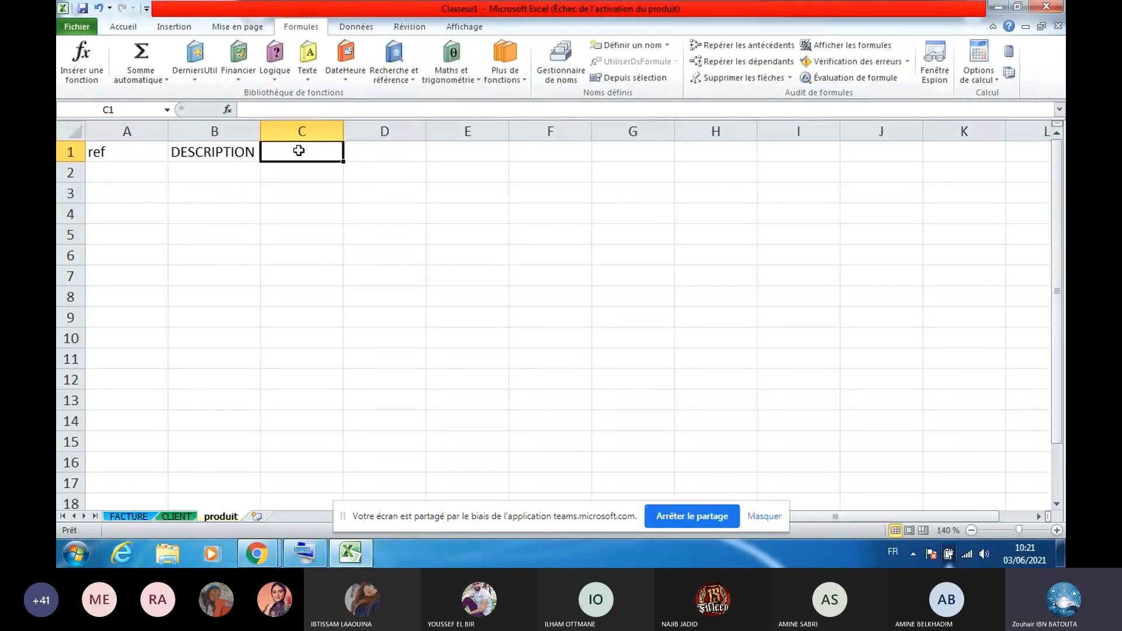
text(P)
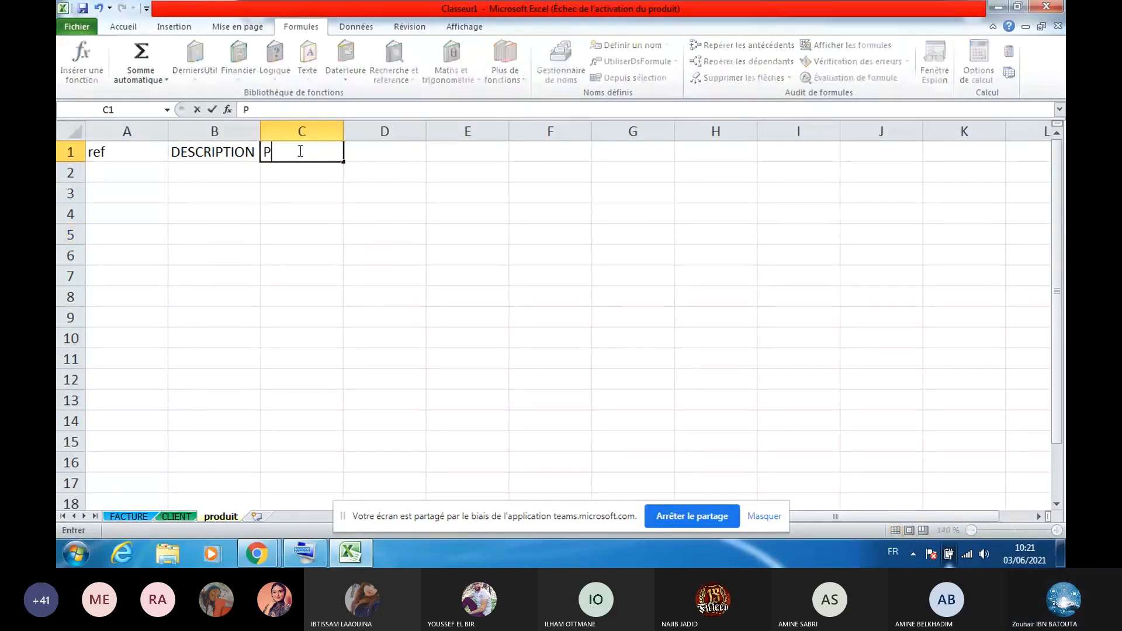
text(U)
click(377, 148)
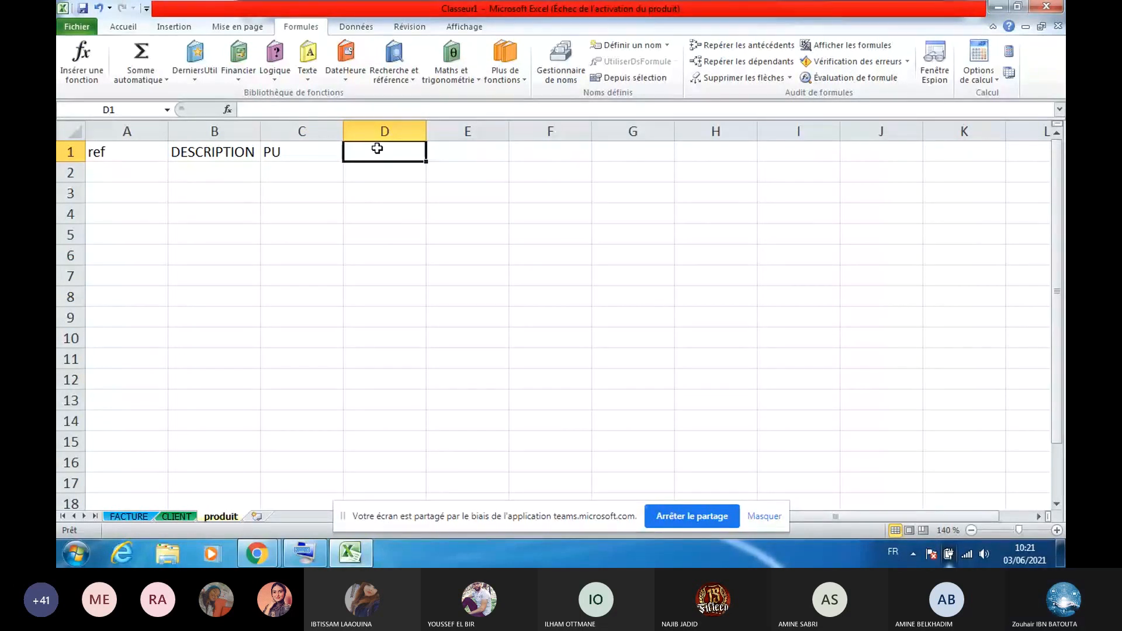
text(TT)
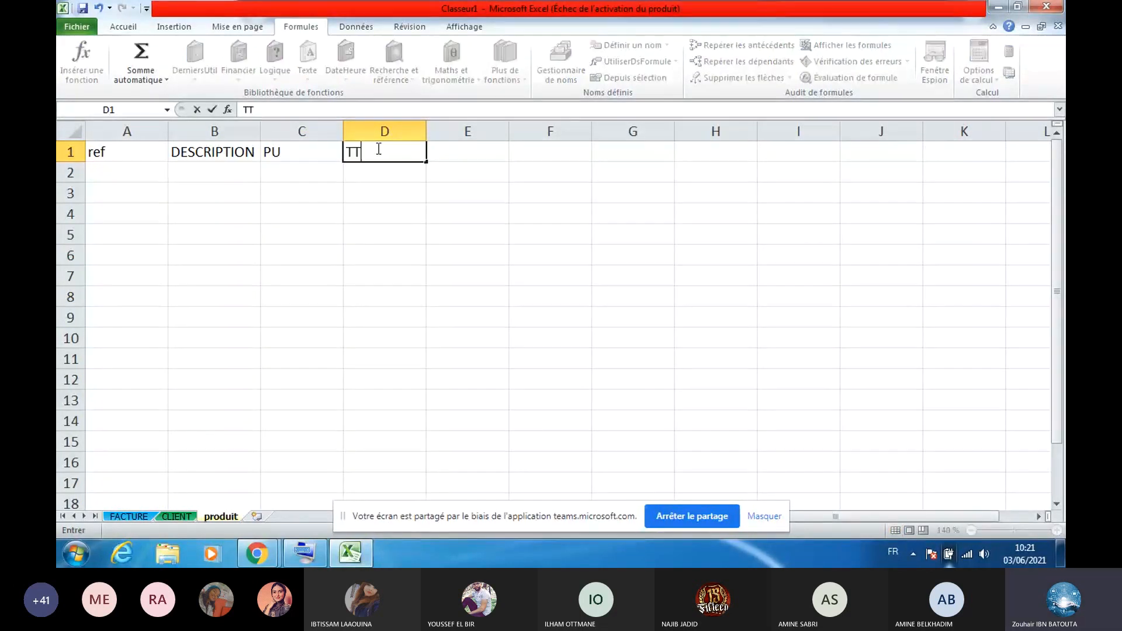
text(VA)
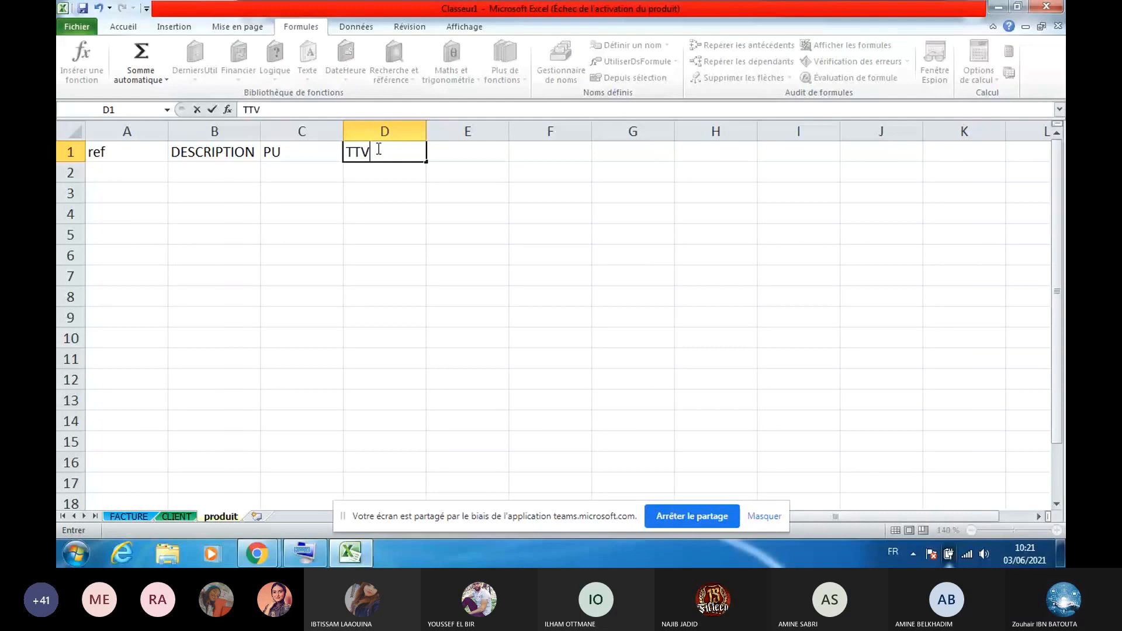
click(469, 148)
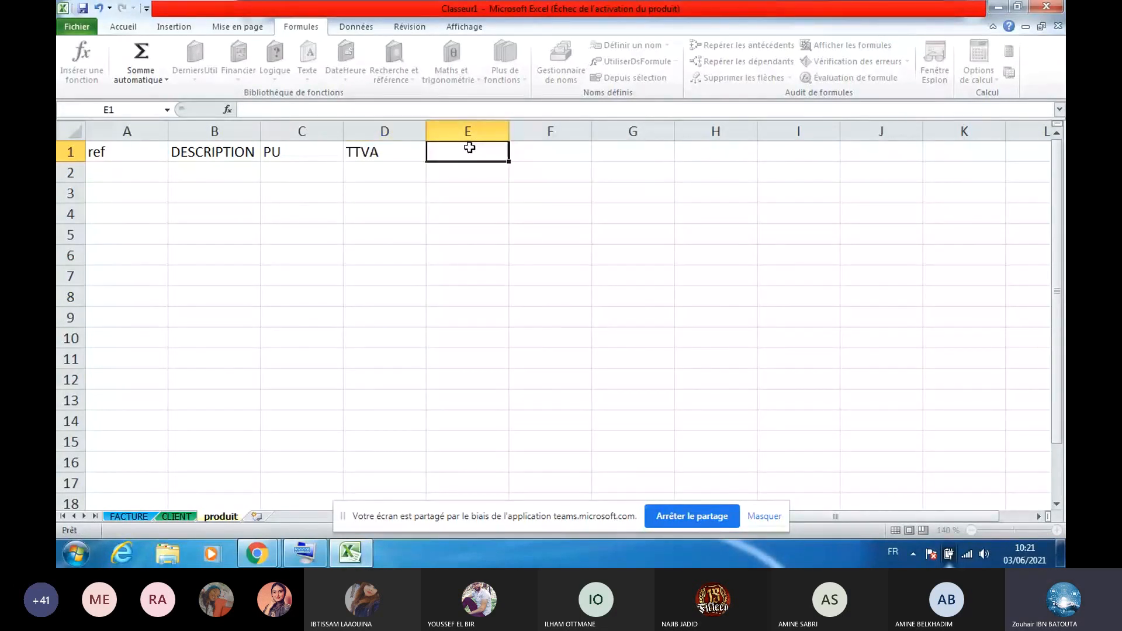
drag(163, 151, 393, 341)
Apply all borders to A1:D10 and enter the first reference P 1 in A2
click(123, 26)
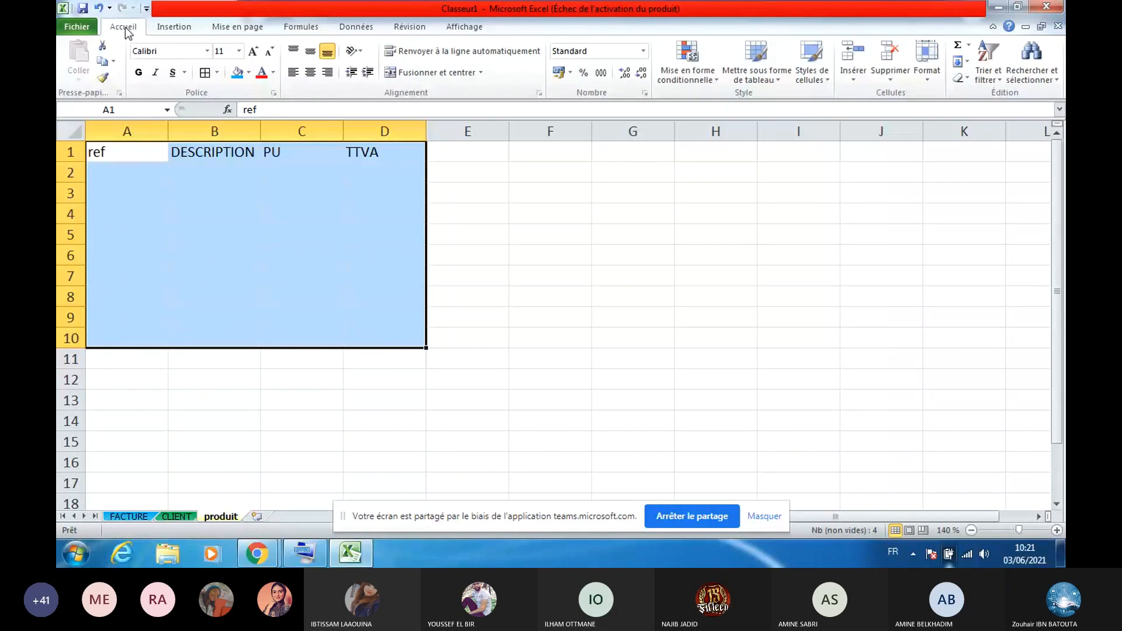
click(200, 75)
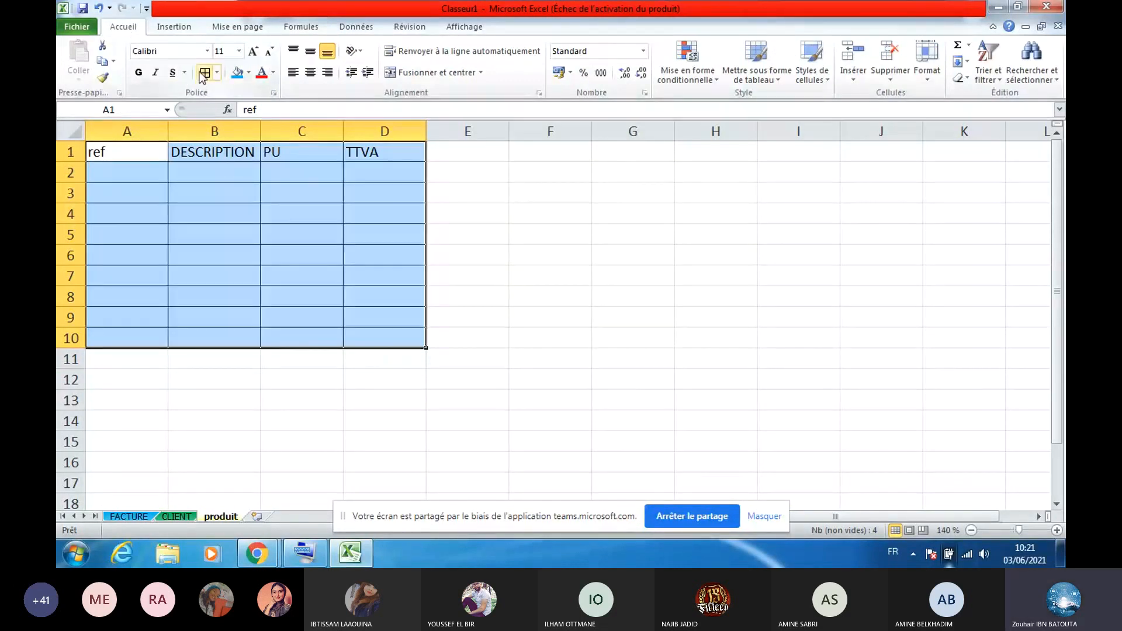
click(151, 171)
text(PR)
text(OD)
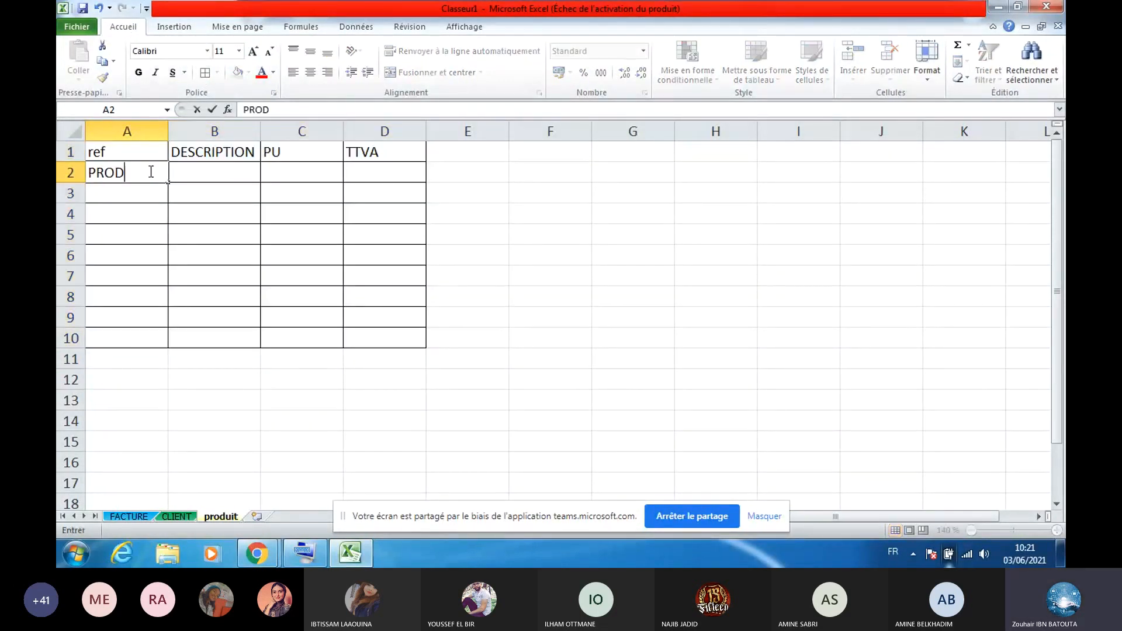
text(UIT)
key(BackSpace)
key(BackSpace)
key(BackSpace)
key(BackSpace)
key(BackSpace)
key(BackSpace)
text(1)
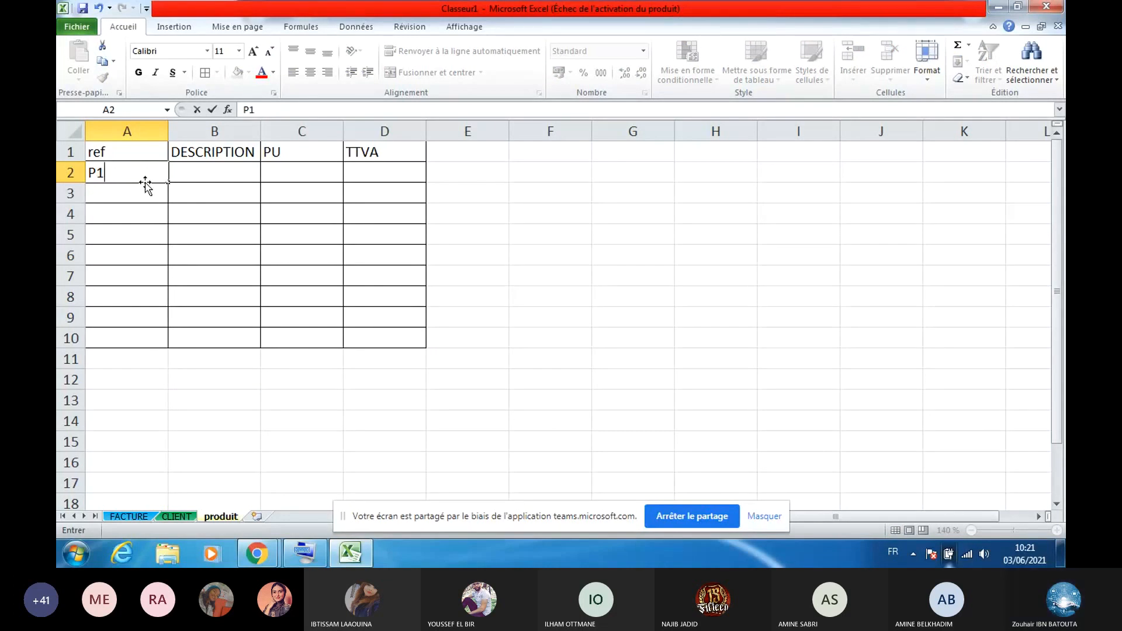
click(98, 170)
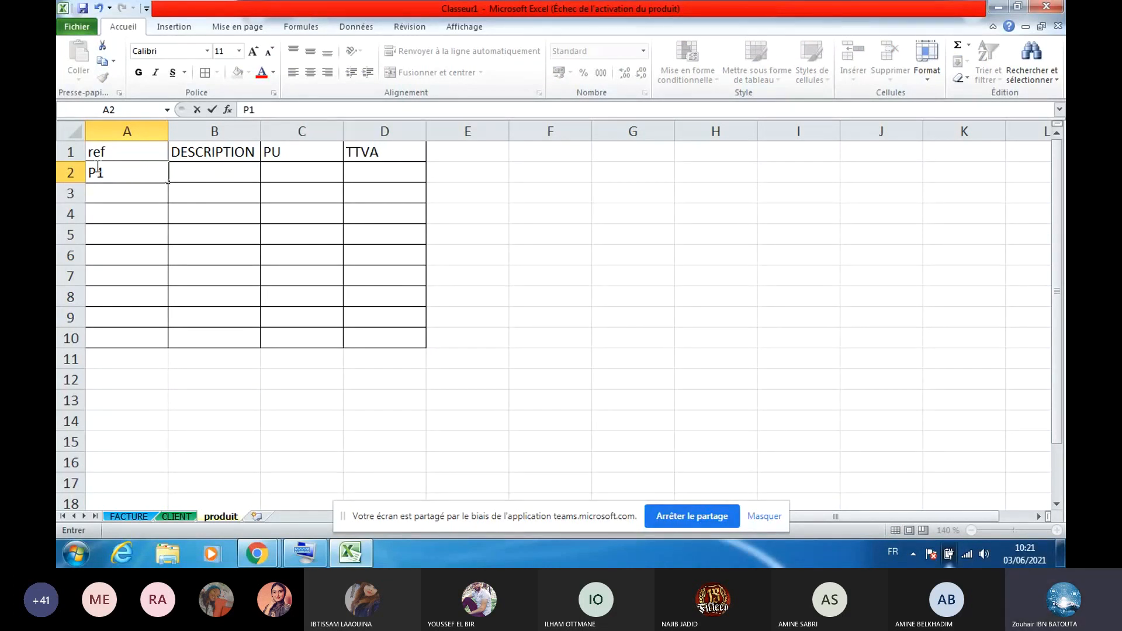
click(130, 211)
Enter P 2 in A3 and extend the references down through A10
click(131, 190)
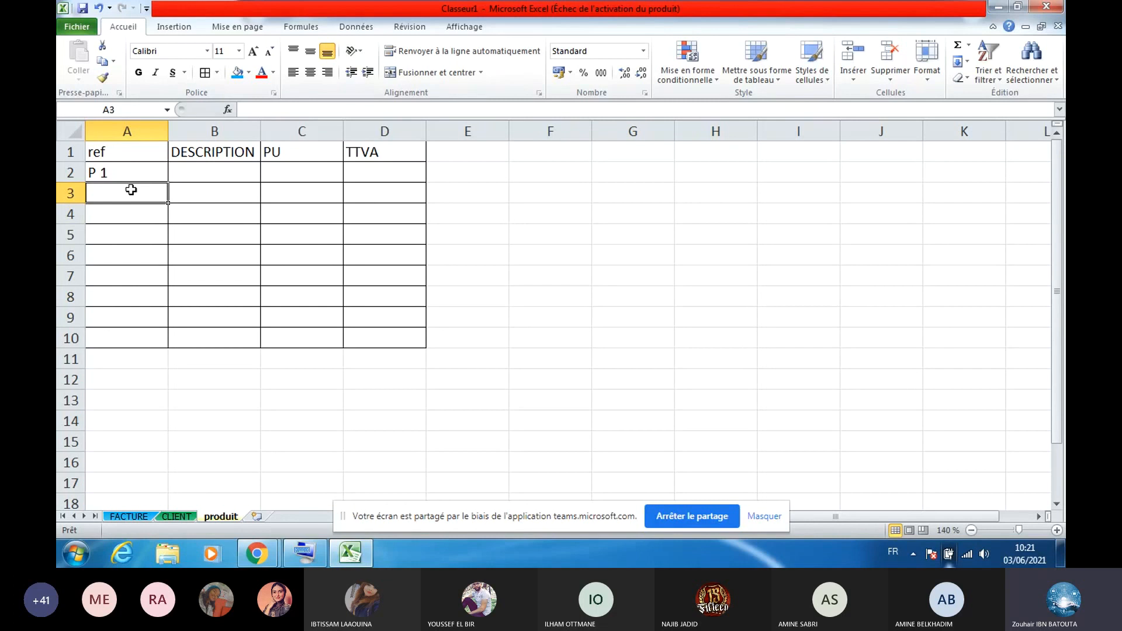
text(P2)
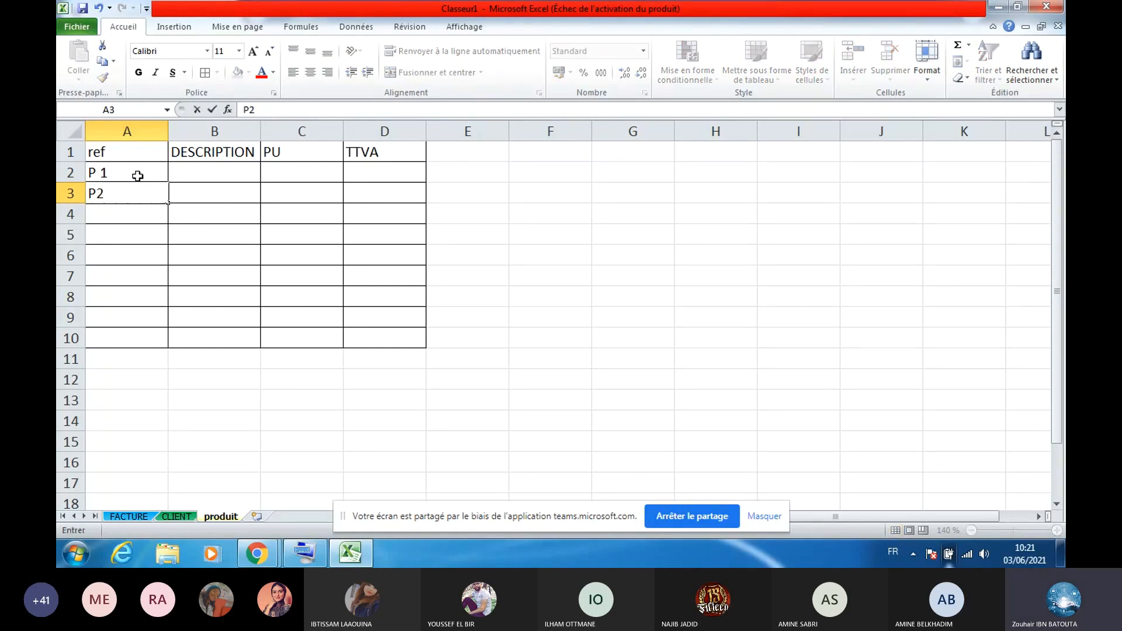
click(152, 173)
double_click(97, 192)
click(147, 165)
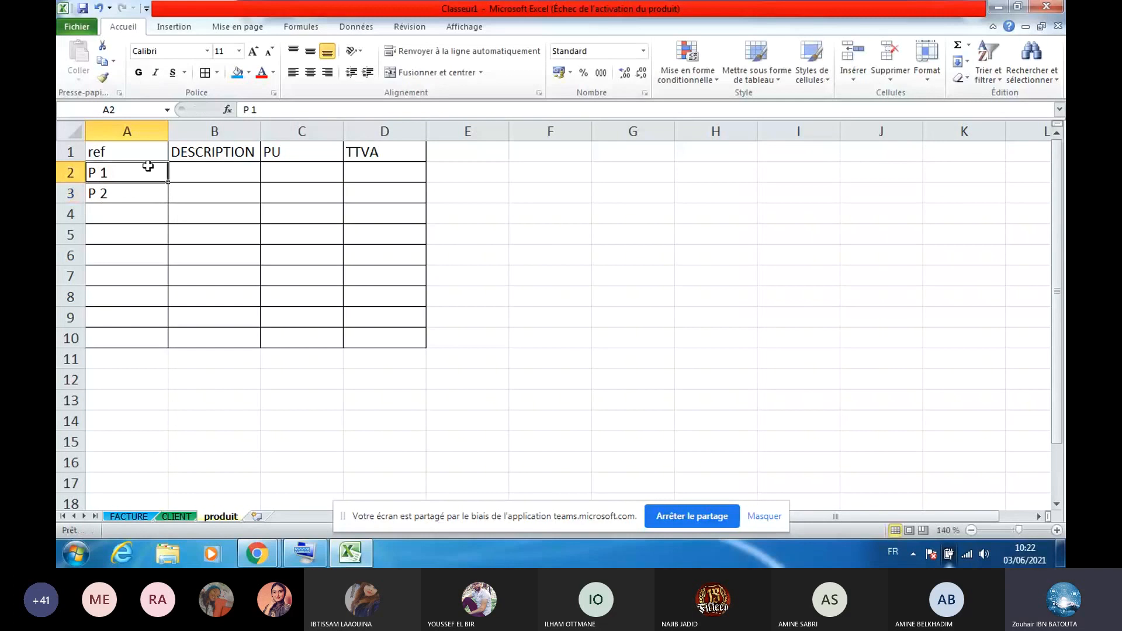
click(171, 202)
drag(147, 172, 162, 343)
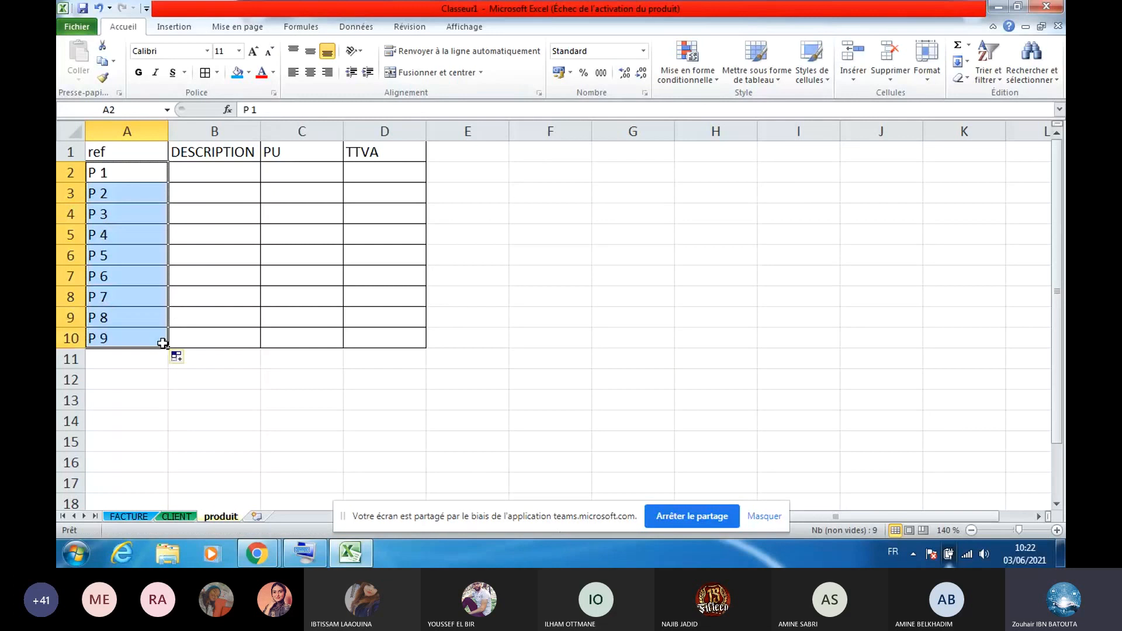
Type descriptions PRODUIT 1 and PRODUIT 2 in B2:B3 and select them
click(231, 177)
text(PRODUIT 1)
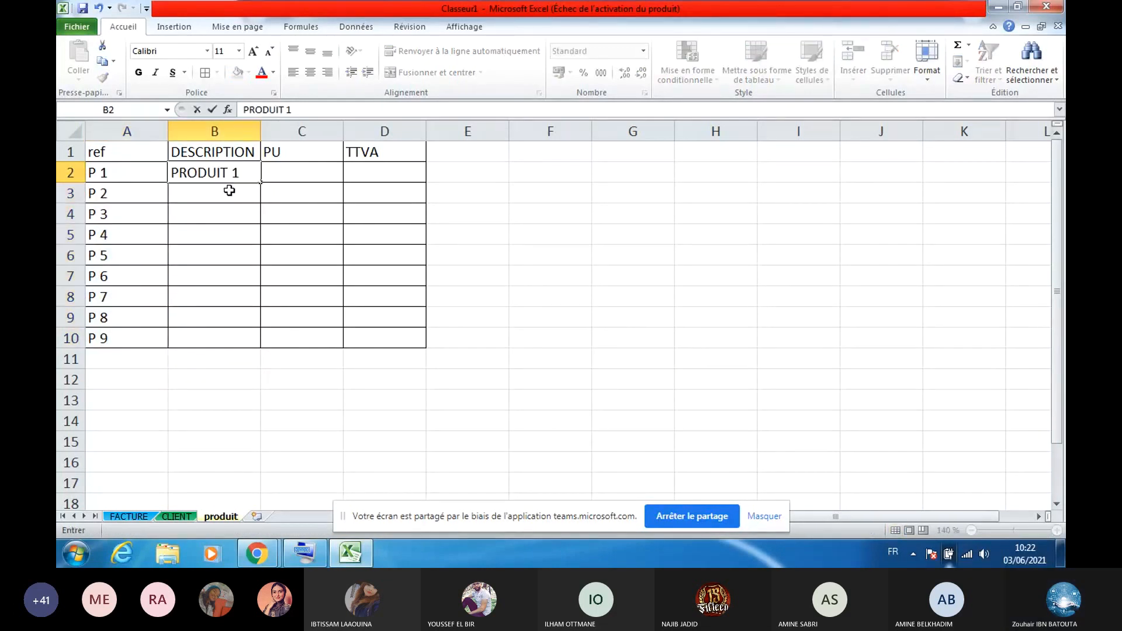
key(Return)
text(PROD)
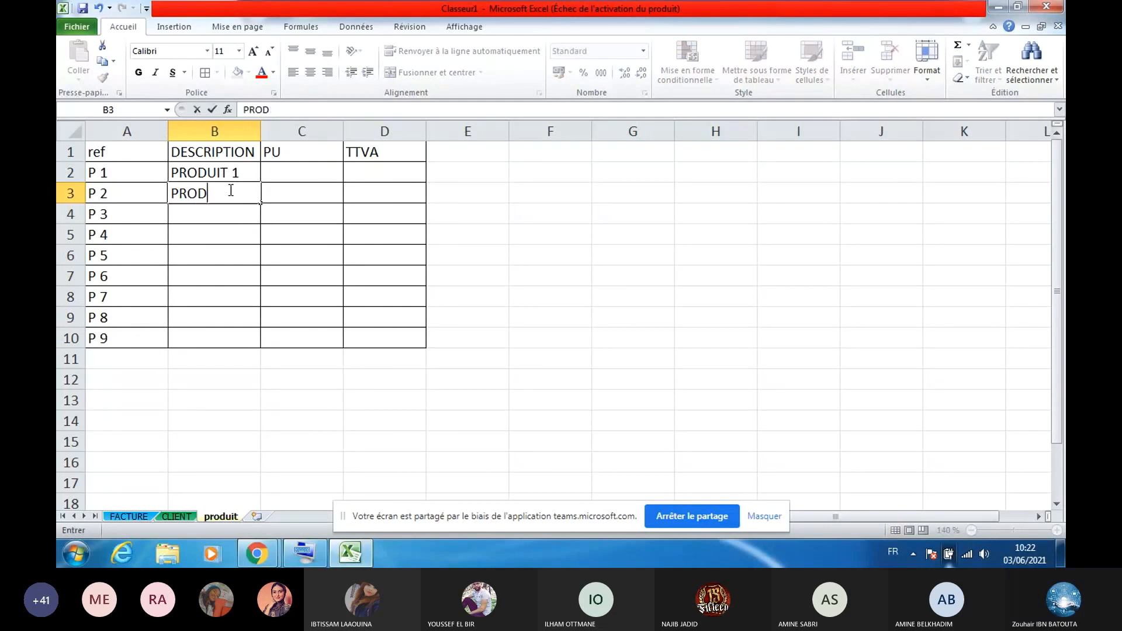
key(BackSpace)
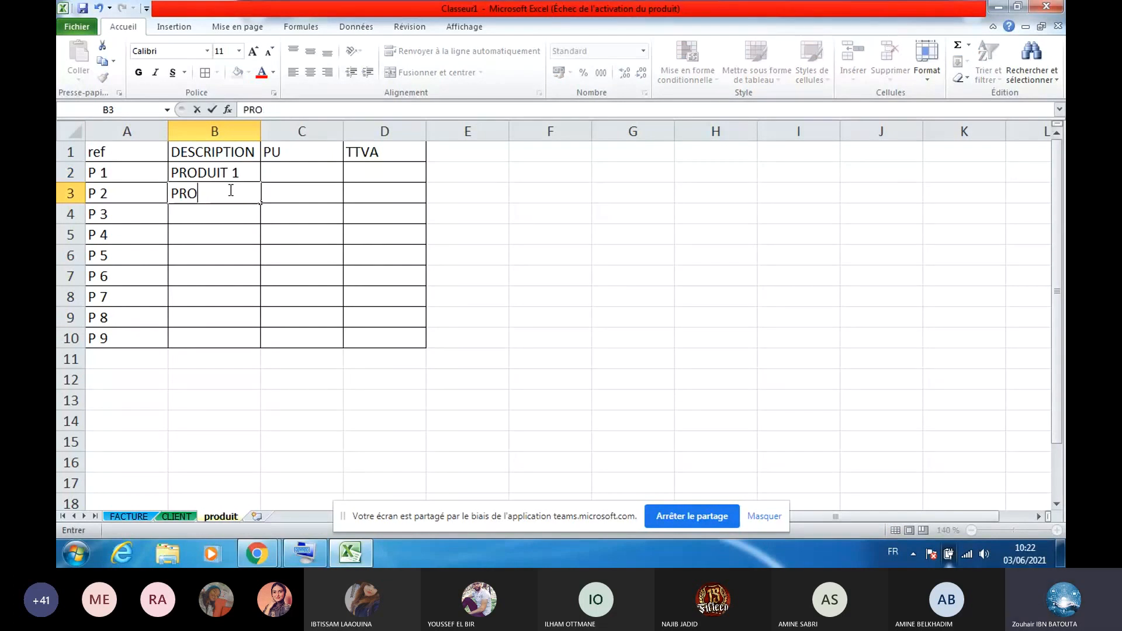
text(DUIT 2)
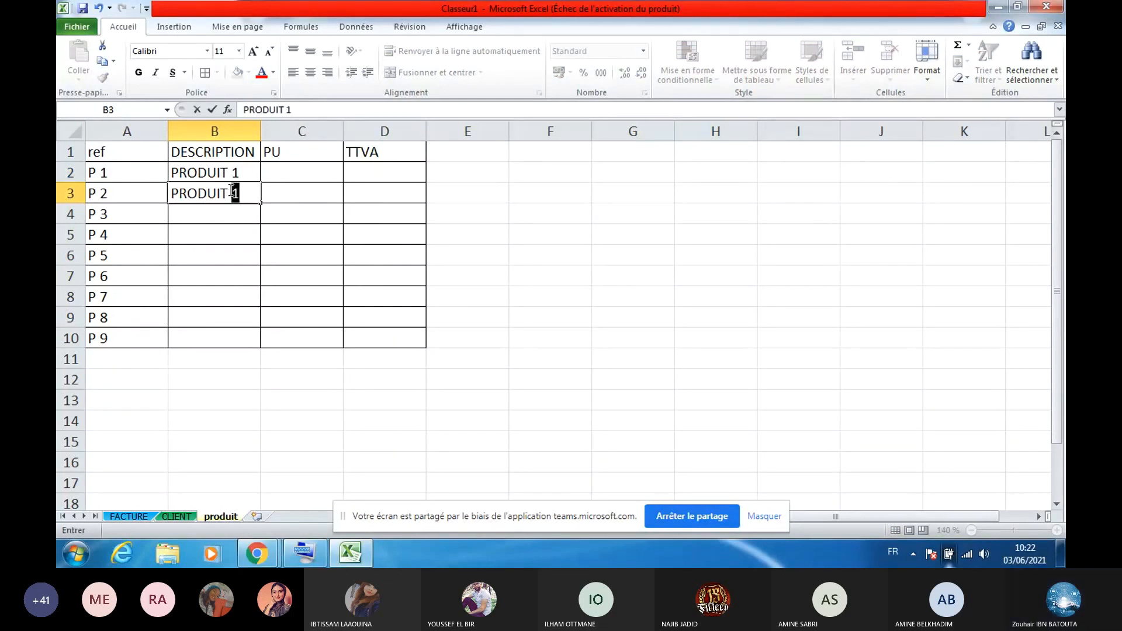
click(281, 214)
drag(242, 170, 250, 333)
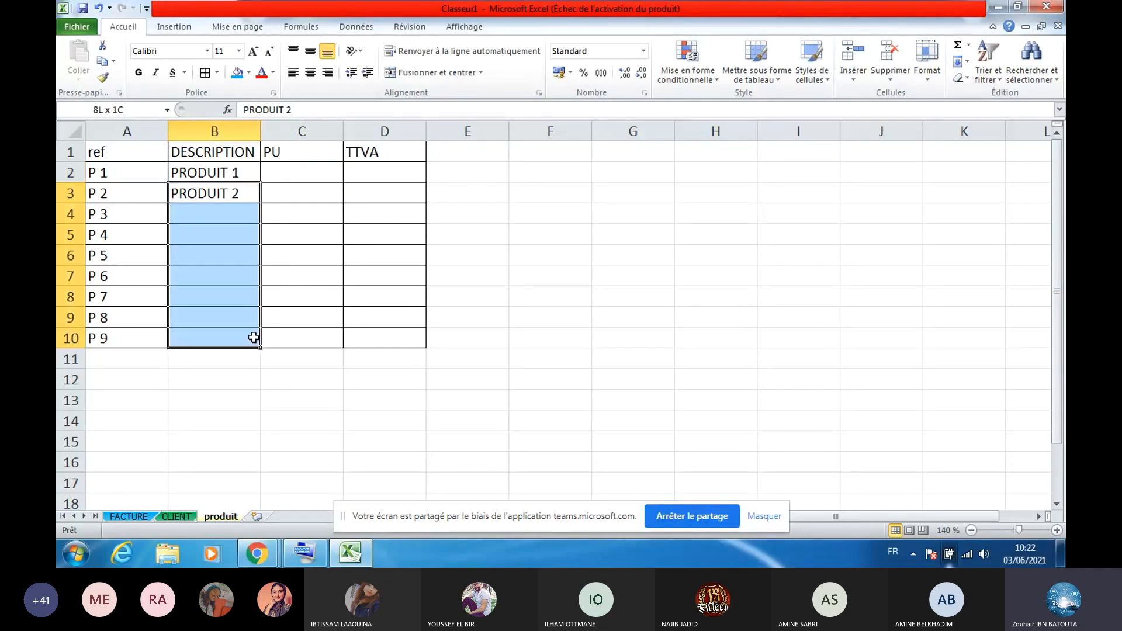
Fill the product descriptions down from PRODUIT 1 and 2 to PRODUIT 9
click(325, 169)
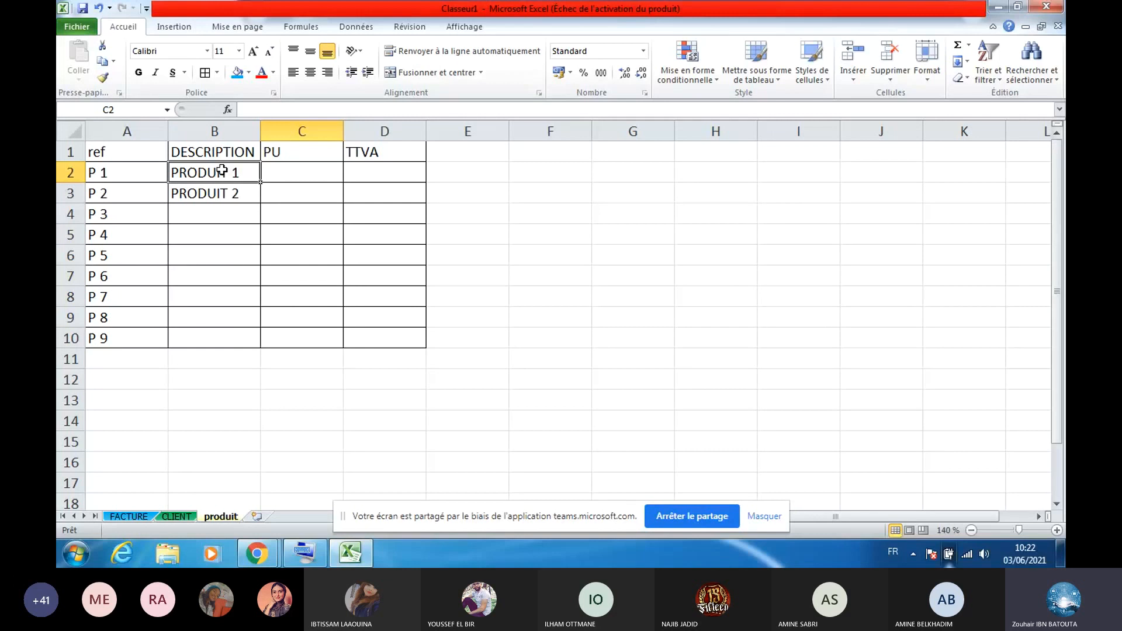
drag(222, 170, 262, 343)
click(305, 170)
Enter prices 50 and 65 and extend the series down to row 10, ending at 170
text(50)
click(311, 194)
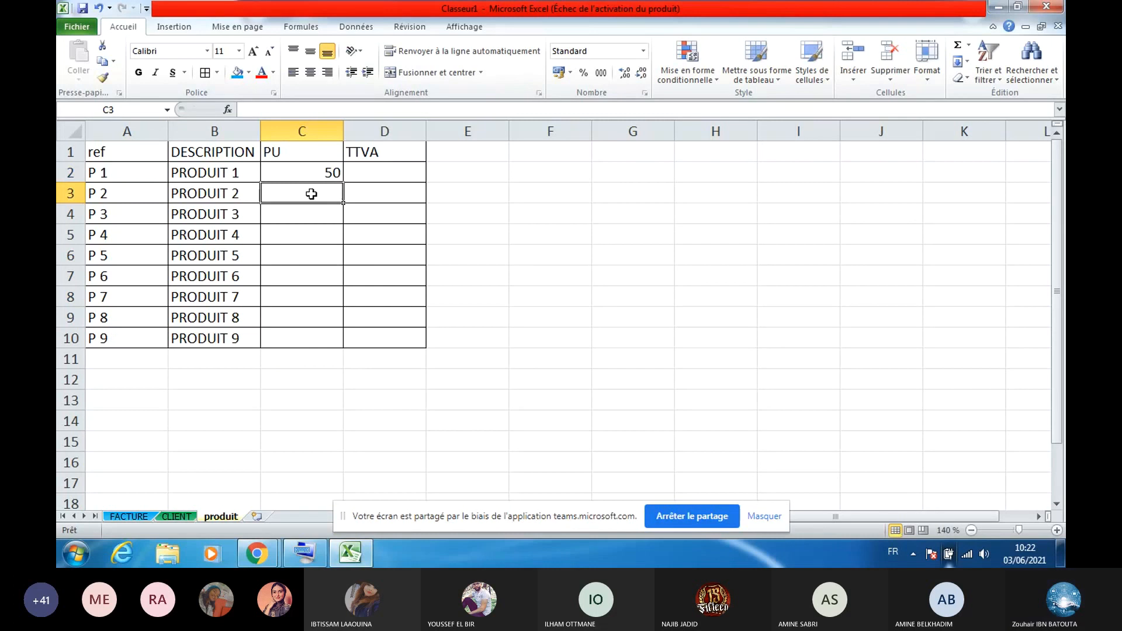
text(65)
double_click(312, 194)
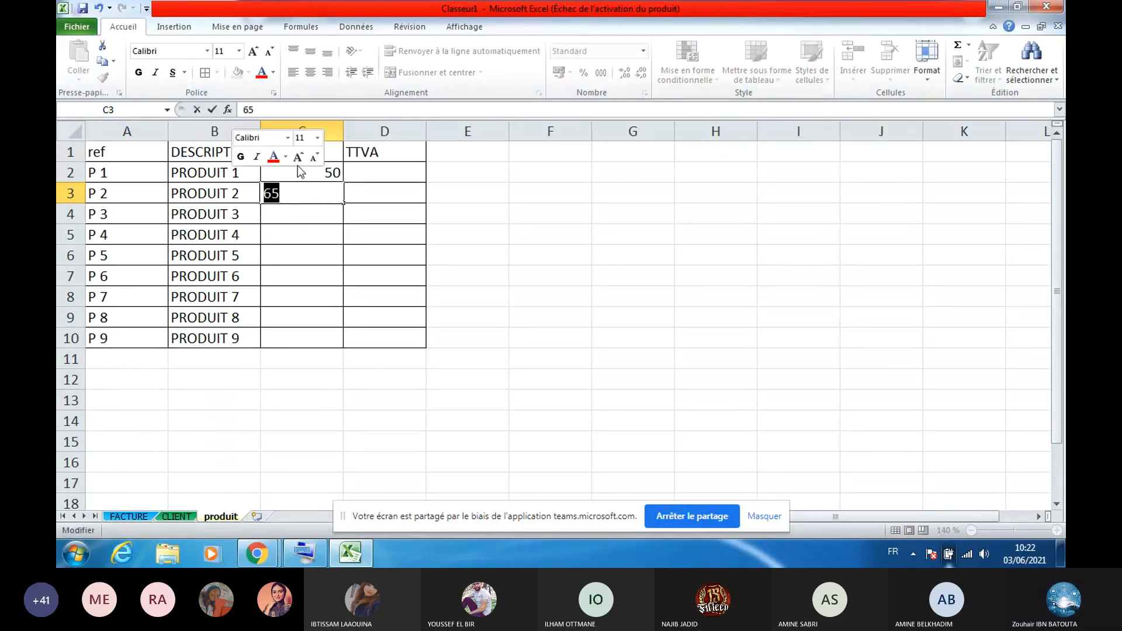
drag(301, 173, 315, 193)
drag(343, 203, 338, 351)
Enter VAT rate 0,2 in D2 and 0,15 in D3, copying 0,15 down through D6
click(392, 180)
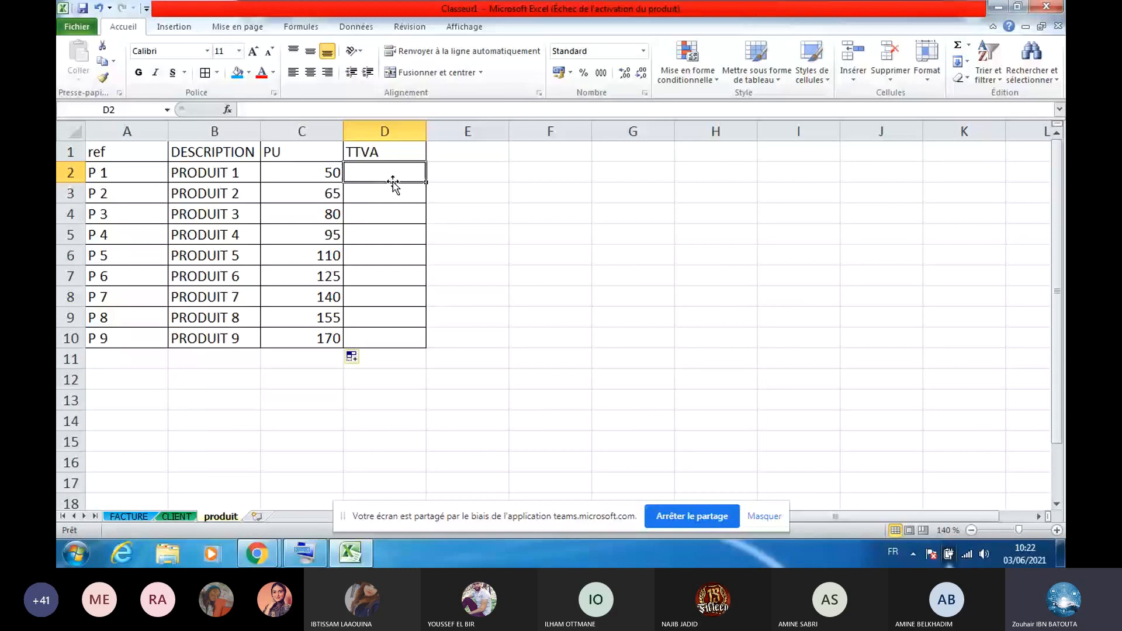
text(20)
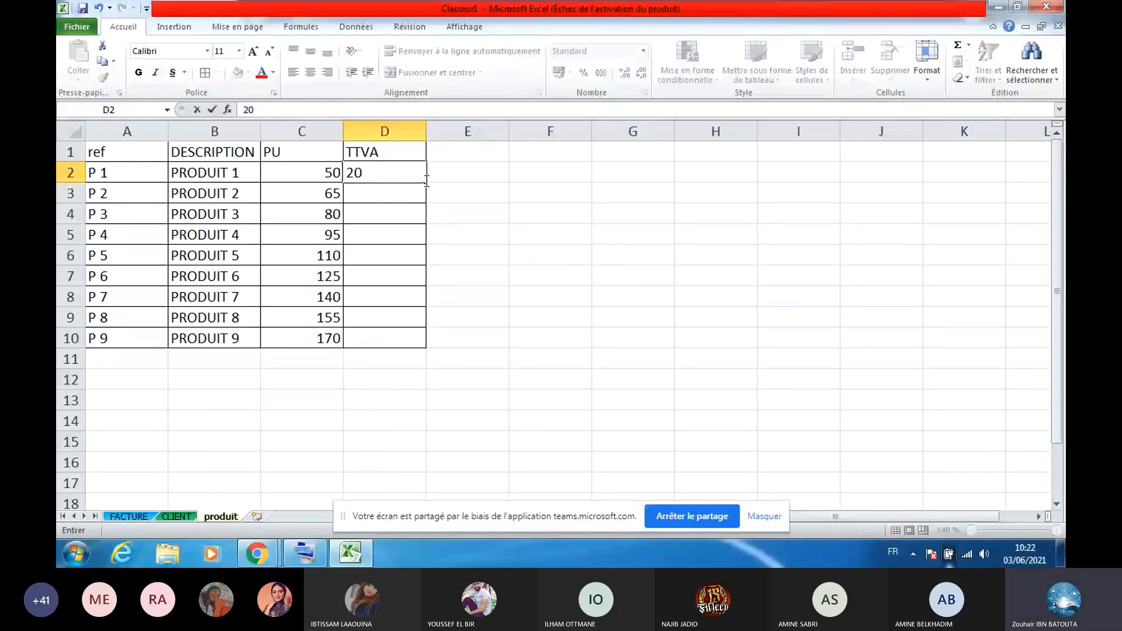
key(BackSpace)
key(BackSpace)
text(0,2)
key(Return)
text(0,15)
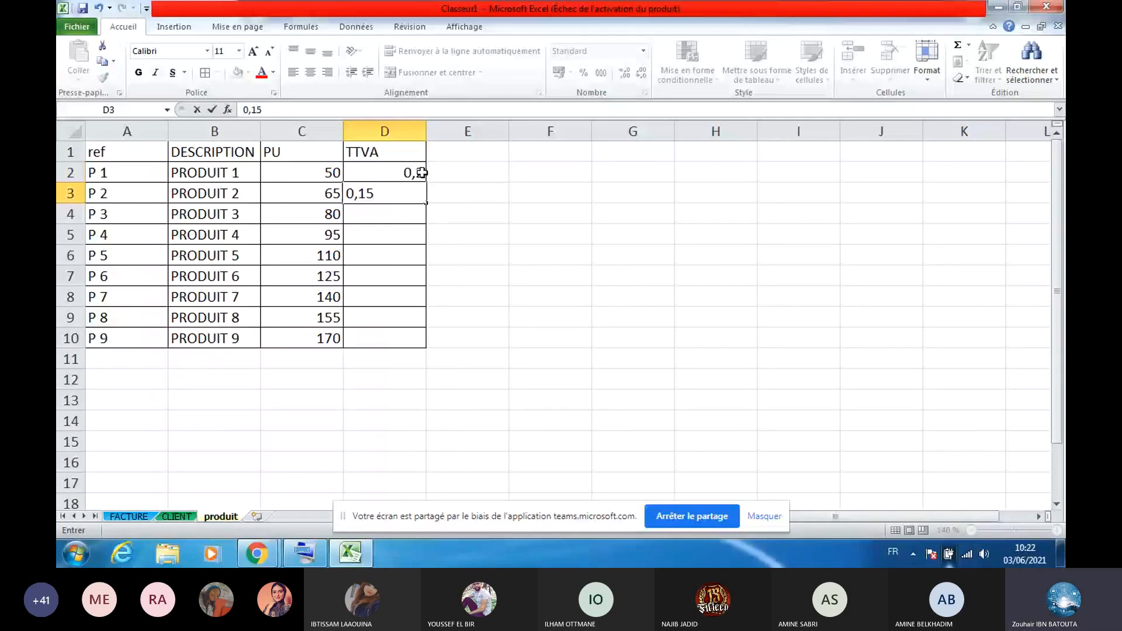
click(411, 173)
drag(412, 173, 412, 193)
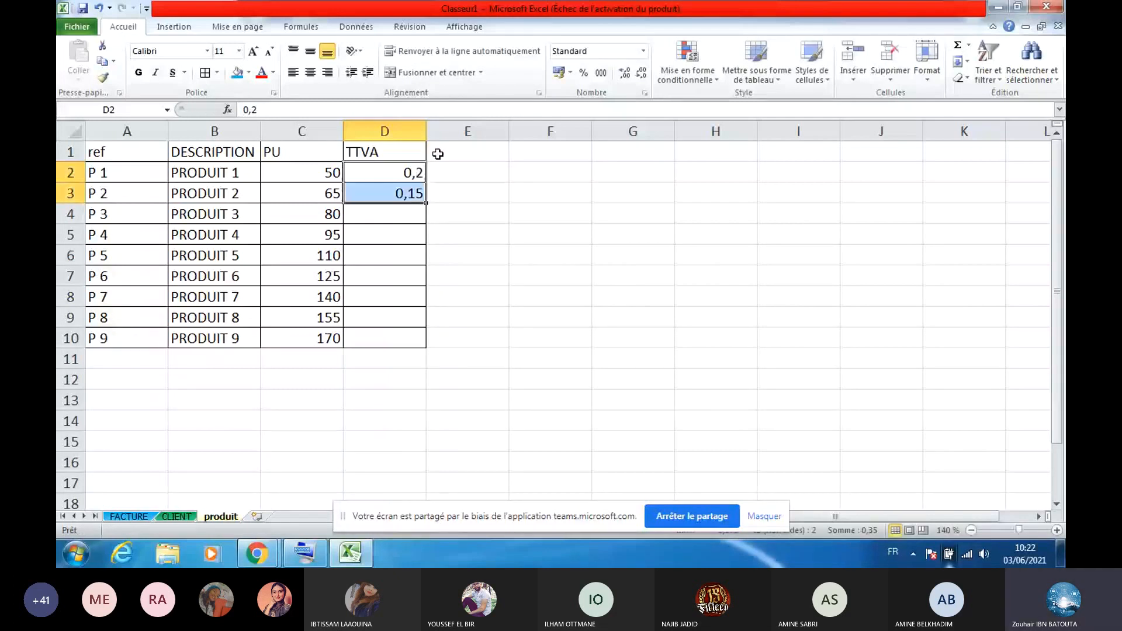
click(415, 192)
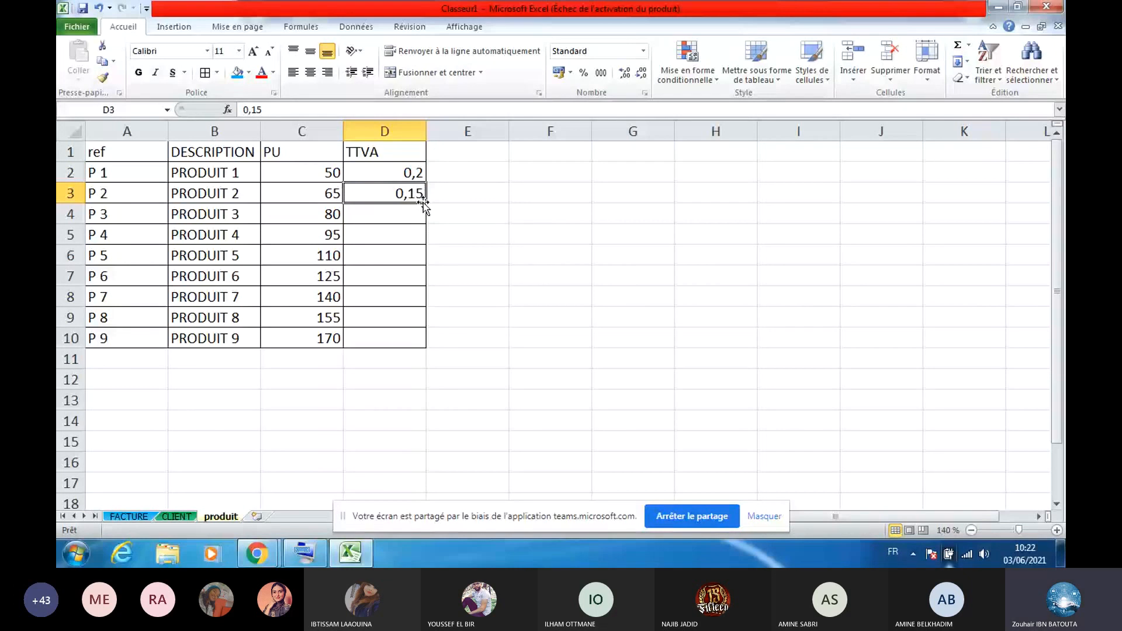
mouse_move(423, 202)
mouse_down()
mouse_move(420, 225)
mouse_move(426, 205)
mouse_up()
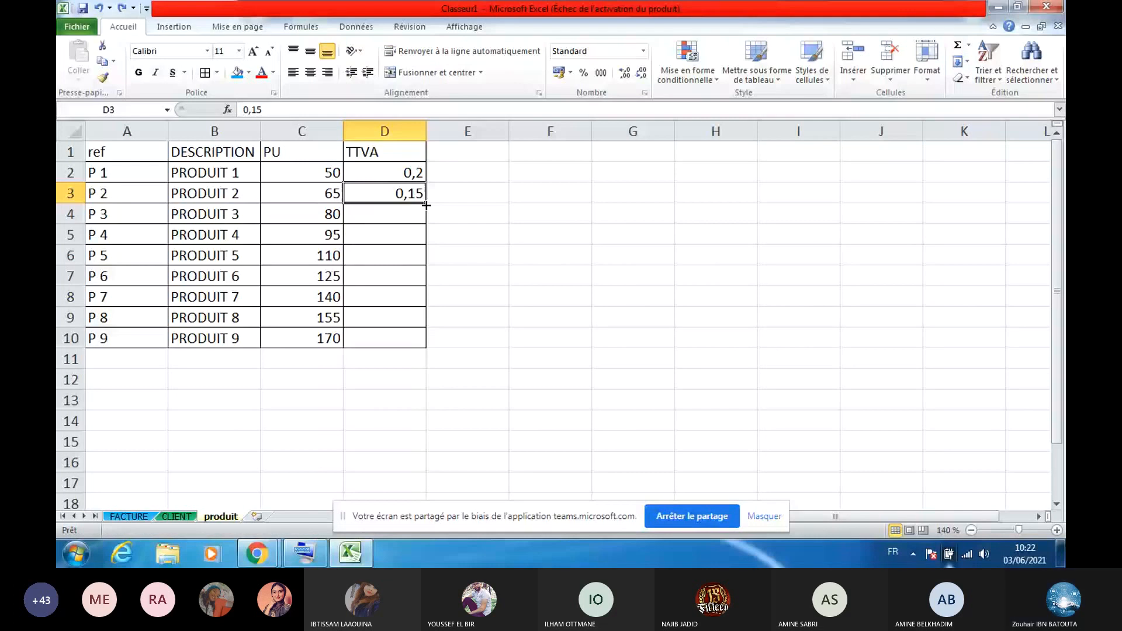
drag(426, 205, 422, 257)
click(407, 276)
Enter rate 0,2 in D7 and D8, and 0,23 in D9 and D10
text(0,2)
key(Return)
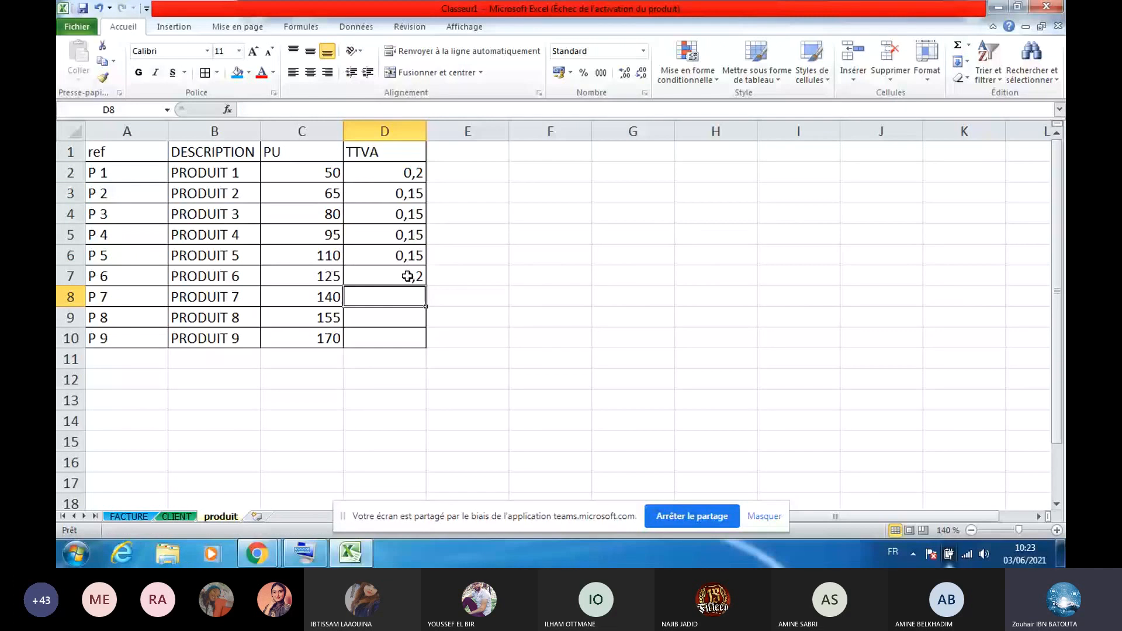
click(407, 276)
drag(426, 286, 421, 318)
click(409, 316)
text(0,23)
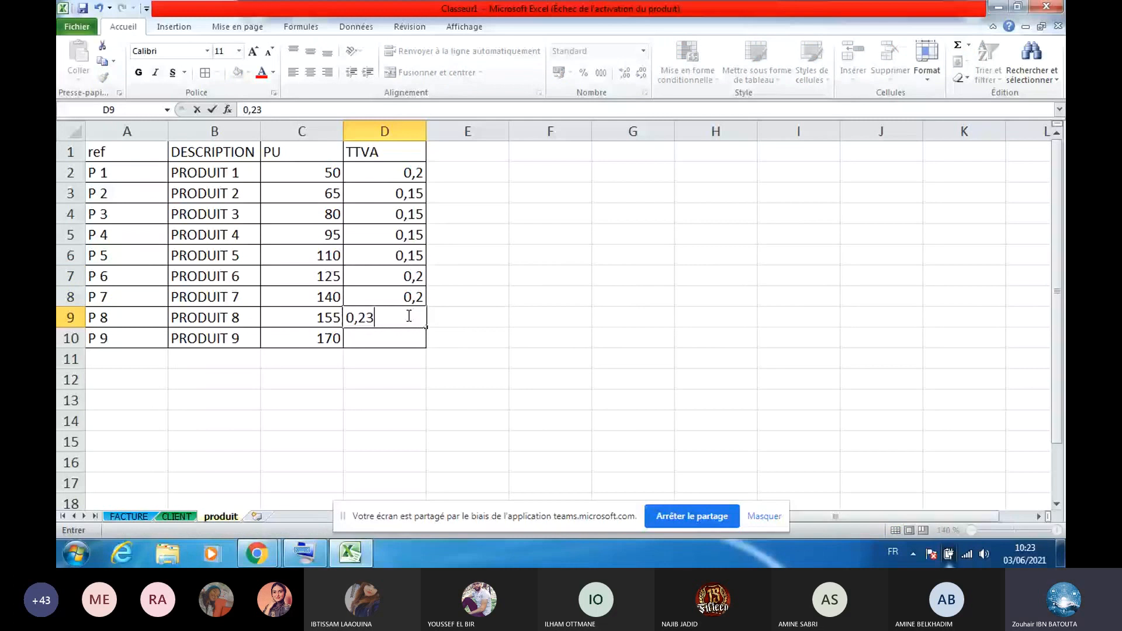
click(409, 316)
double_click(428, 326)
click(406, 293)
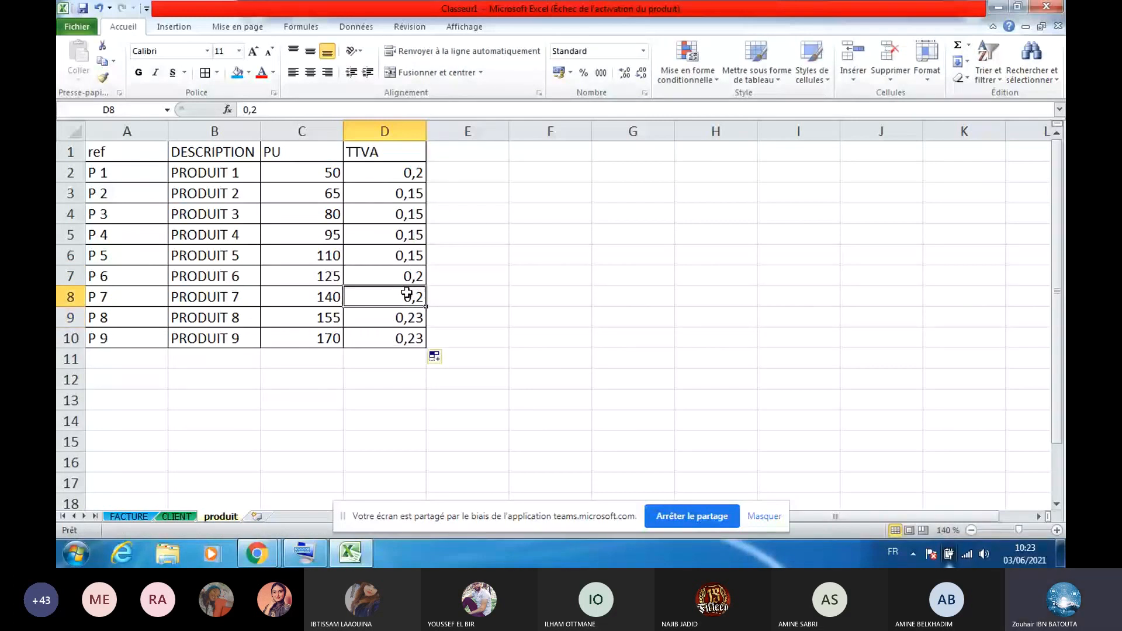
Select the header row A1:D1, then switch to the FACTURE sheet and zoom in
drag(117, 152, 262, 153)
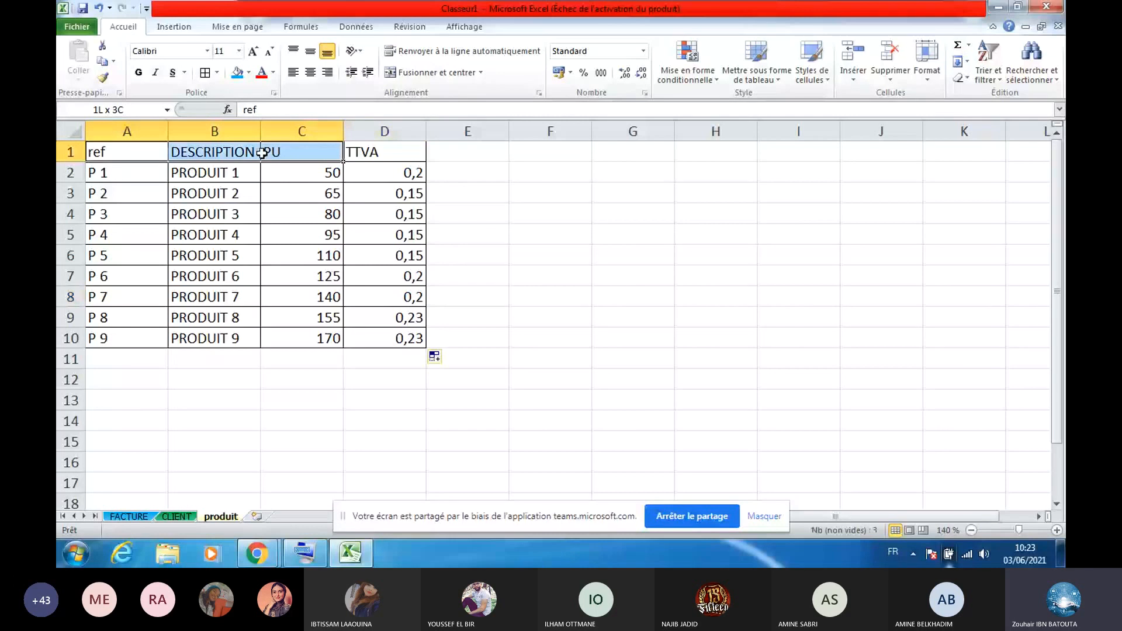
drag(263, 153, 380, 153)
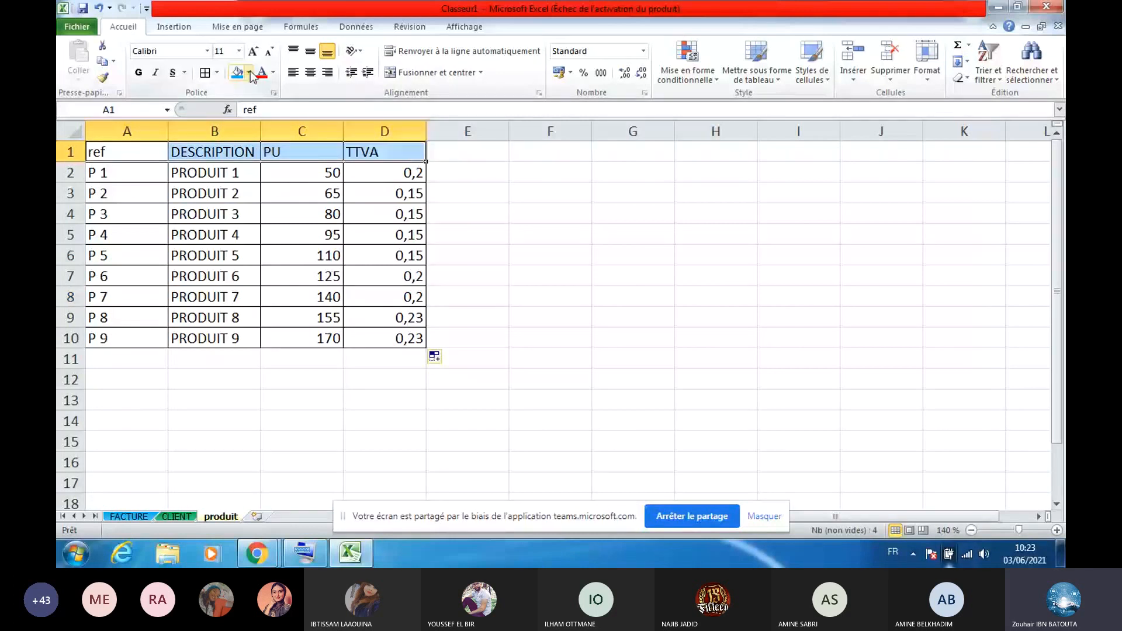
click(128, 517)
click(1056, 531)
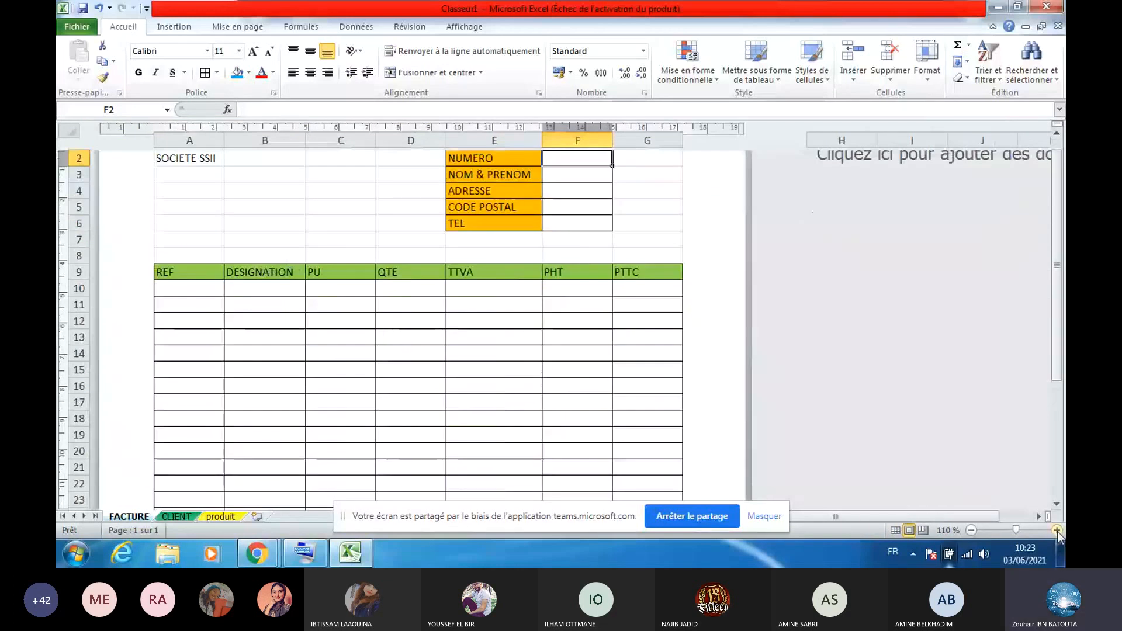
Zoom the FACTURE sheet to 120%, select client number cell F2, and show the Formules library
click(1056, 530)
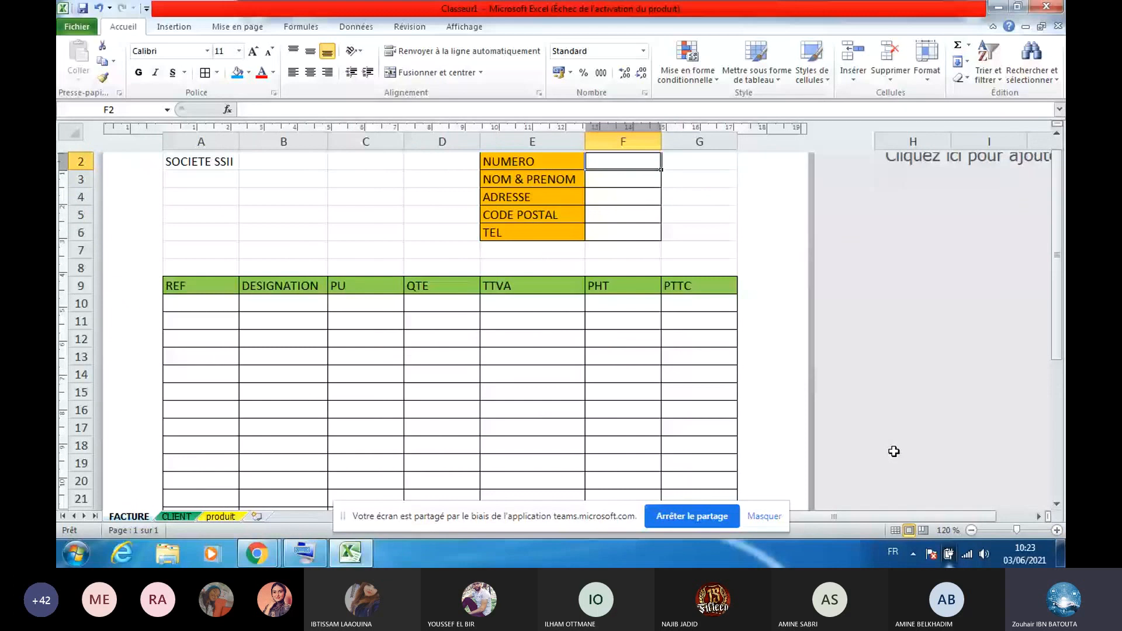
scroll(894, 451, up, 1)
click(442, 233)
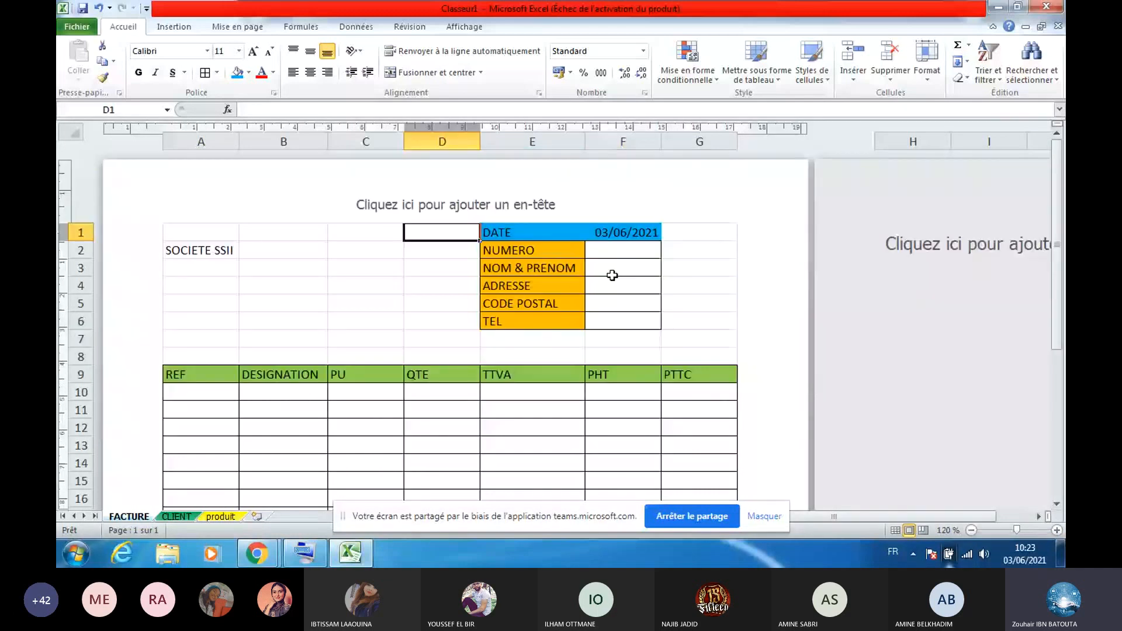
click(634, 246)
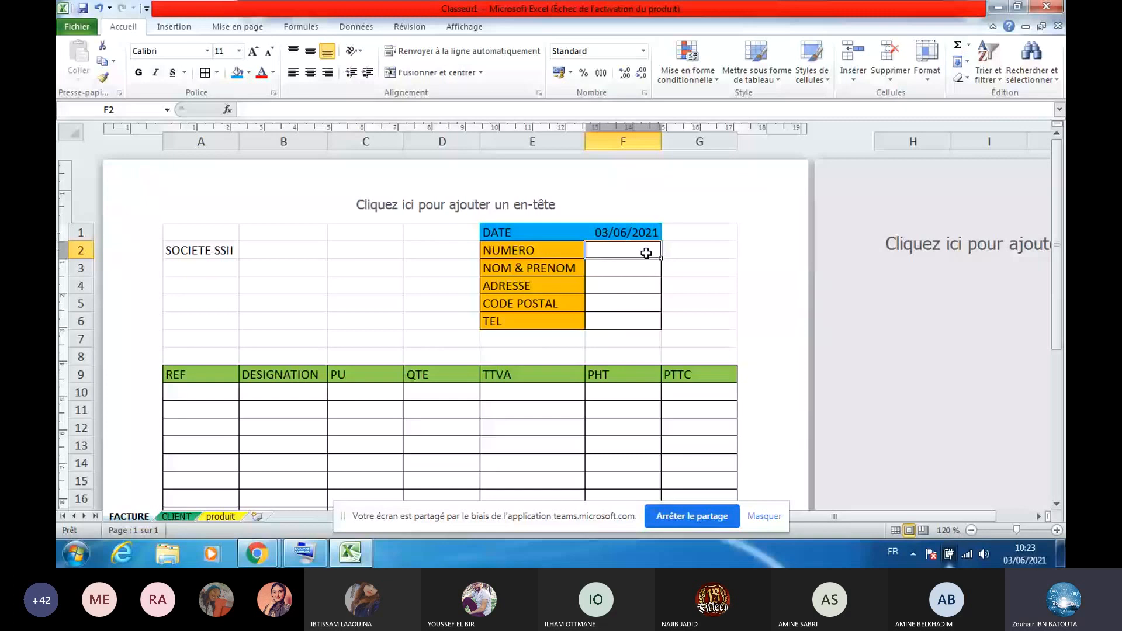
click(306, 30)
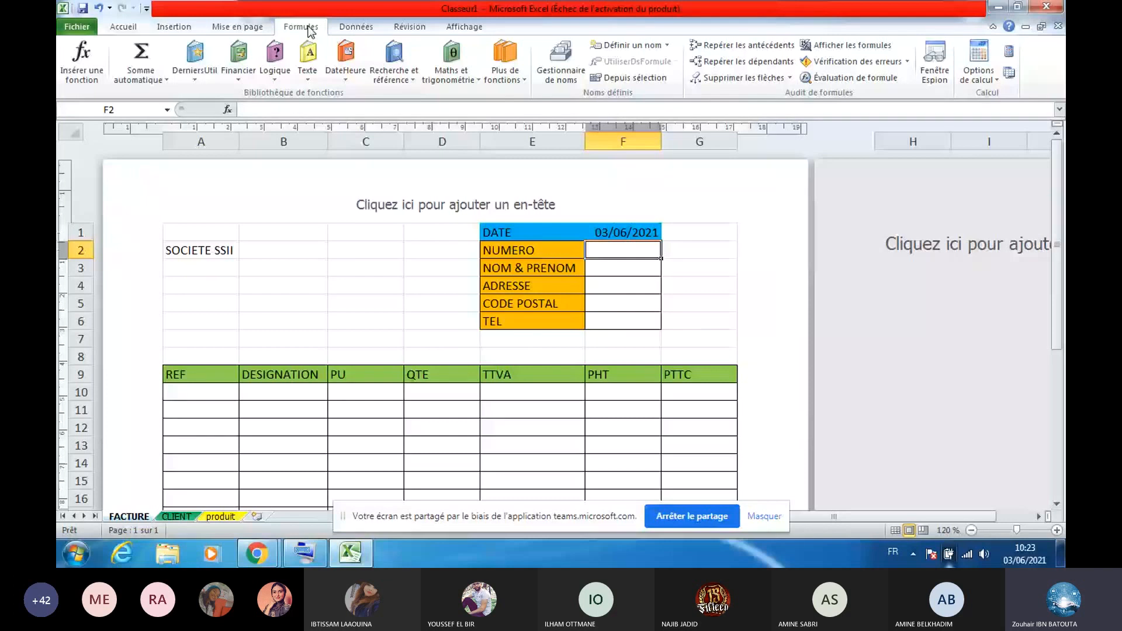
Start a RECHERCHEV formula in F2, cancel it, and switch to the Données tools
click(394, 61)
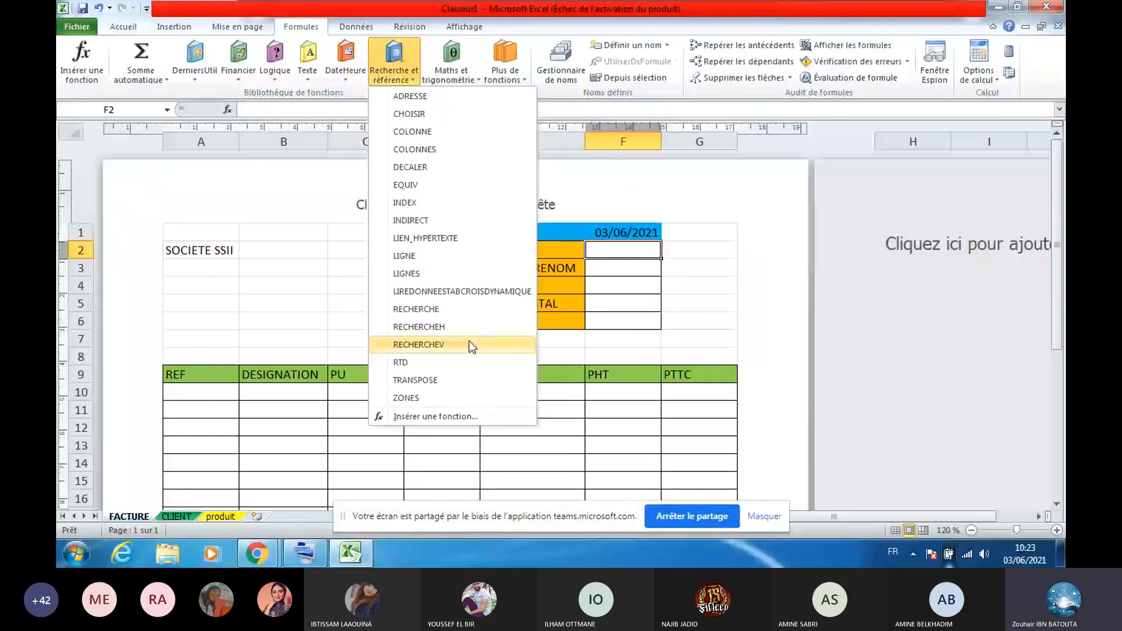
click(468, 344)
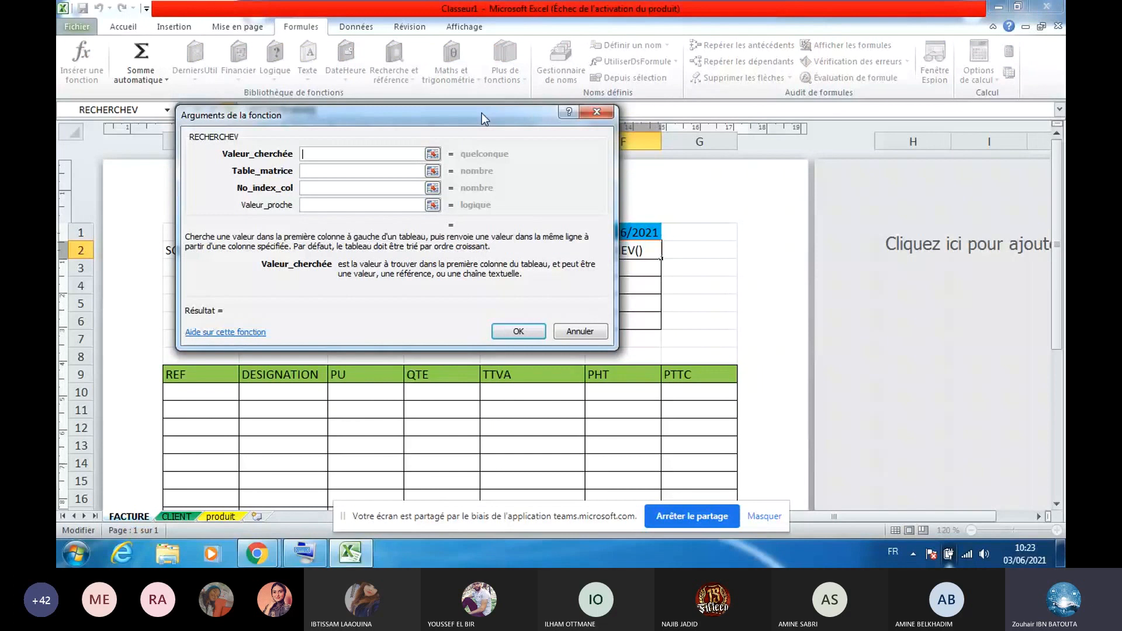
drag(481, 114, 714, 306)
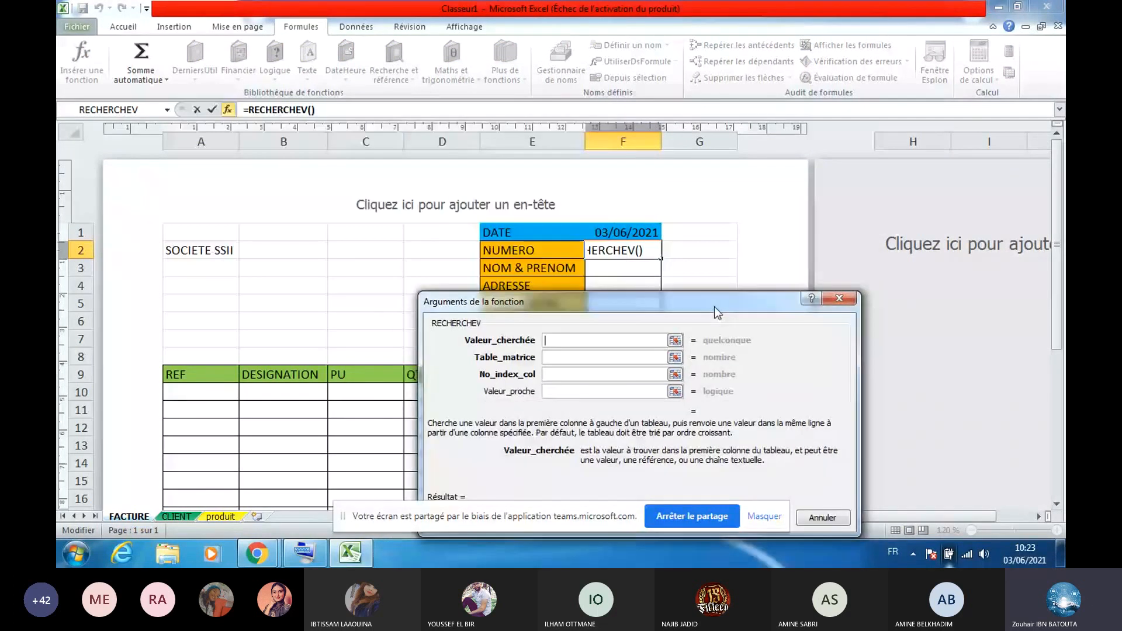
click(839, 298)
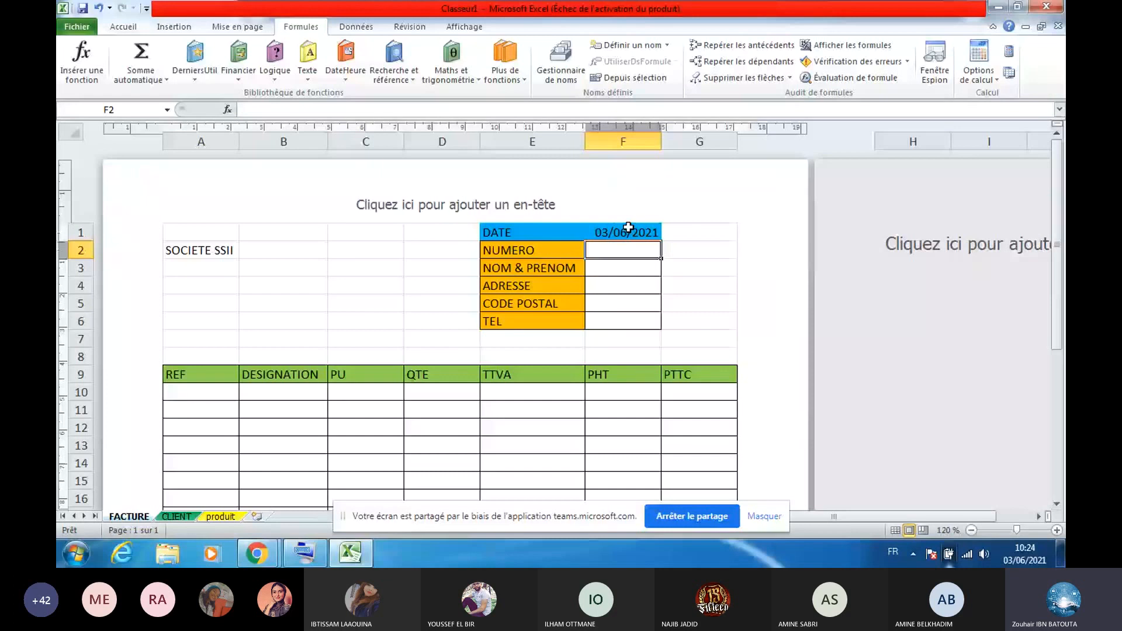
click(355, 27)
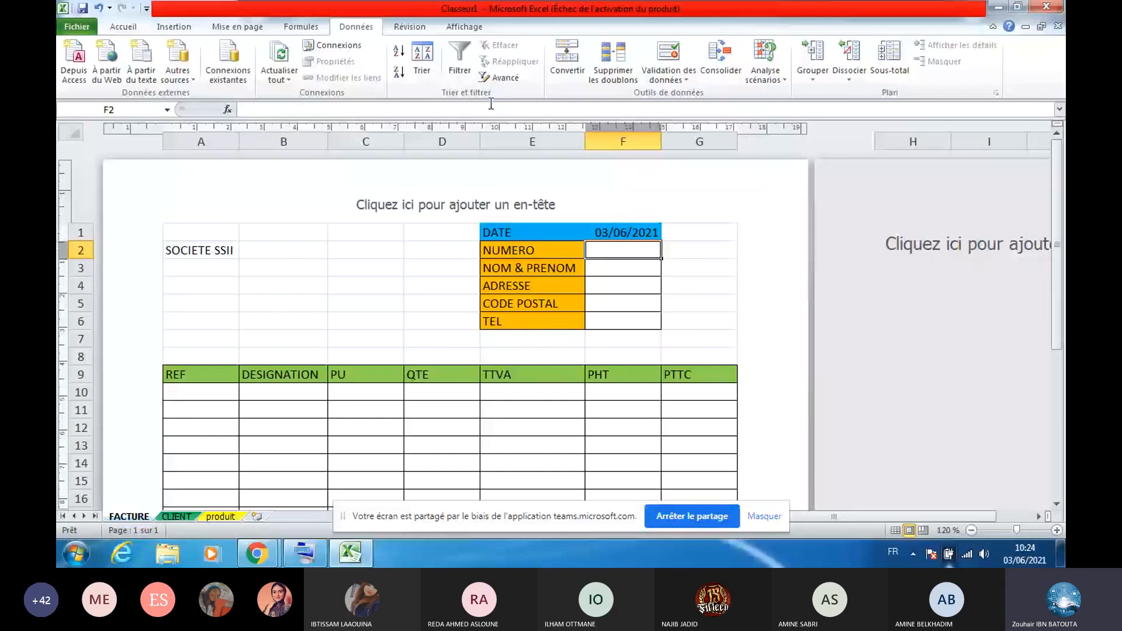
Give F2 a List data validation with source =CLIENT!$A:$A
click(667, 56)
click(577, 380)
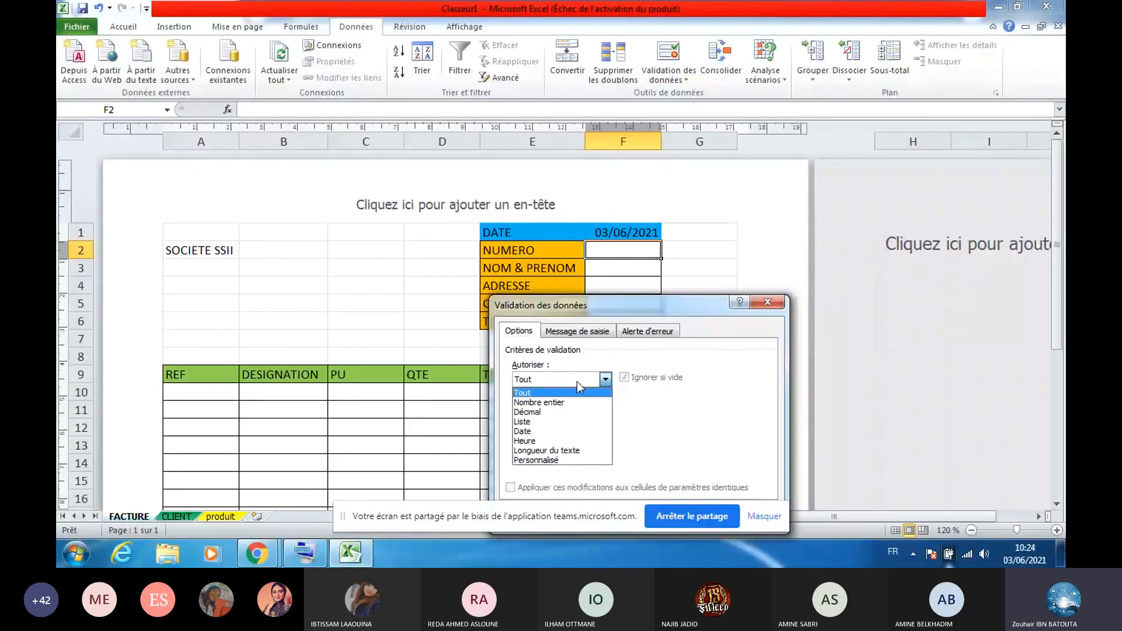
click(565, 422)
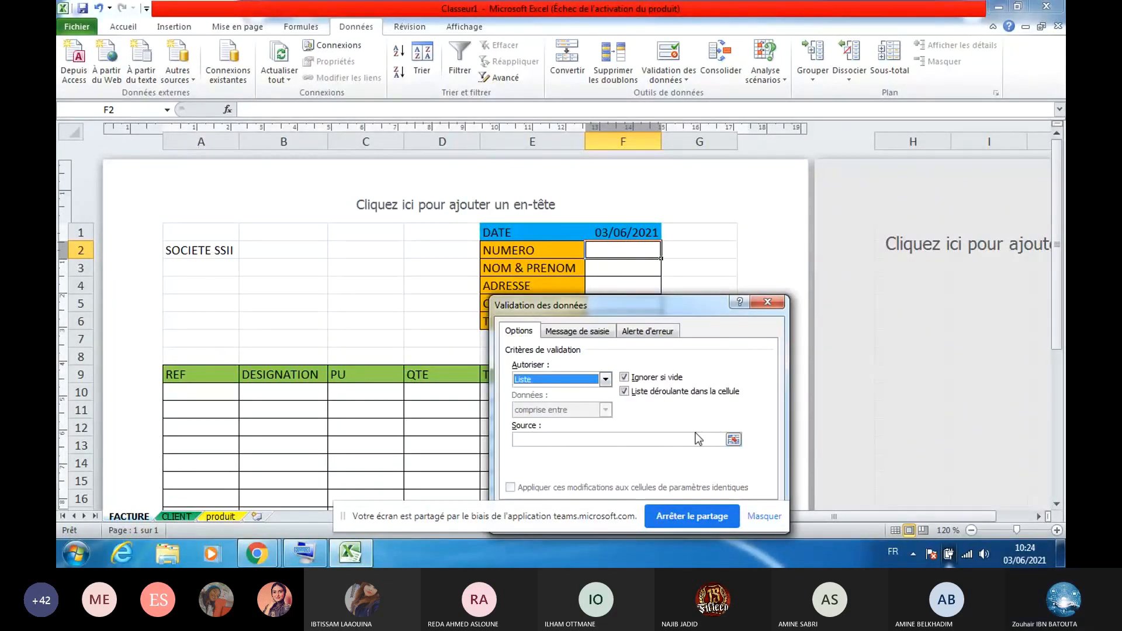
click(733, 440)
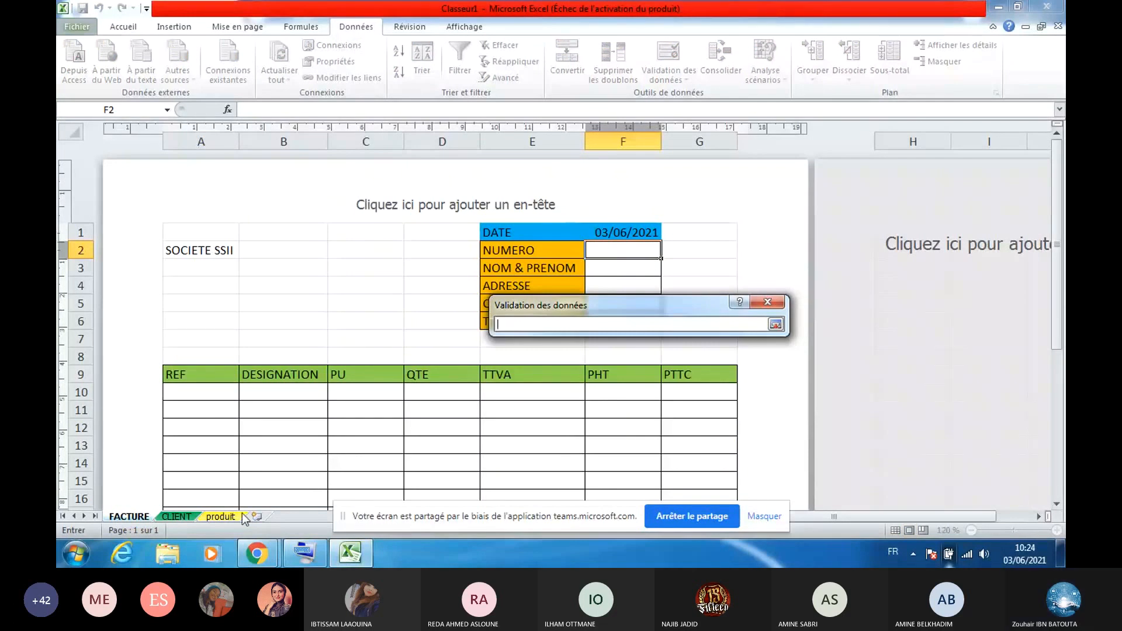
click(177, 516)
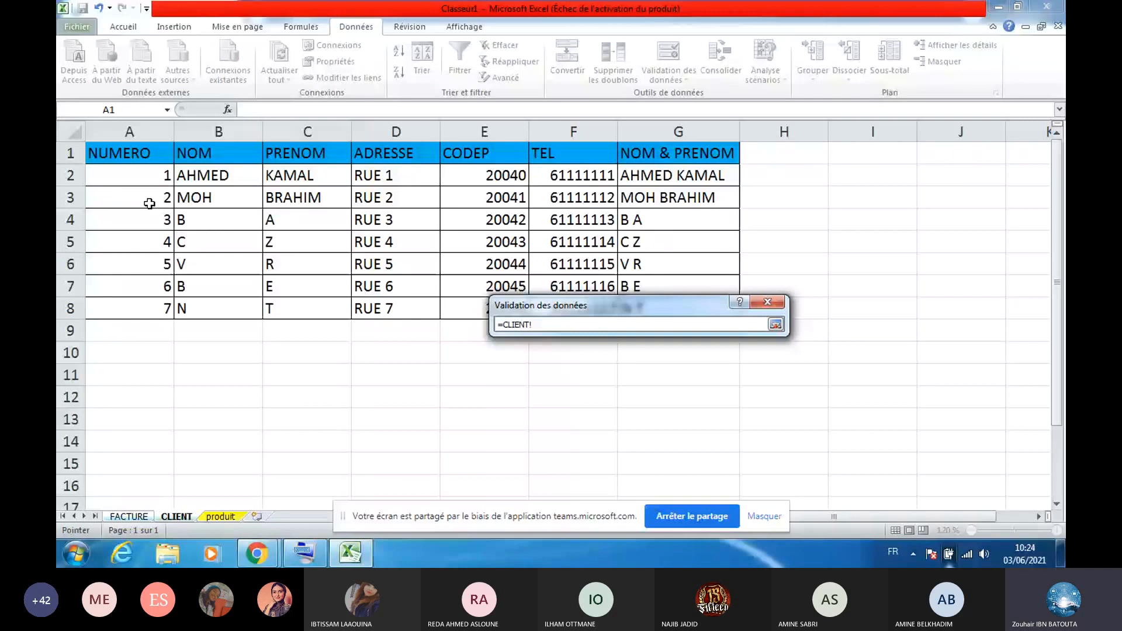
click(129, 132)
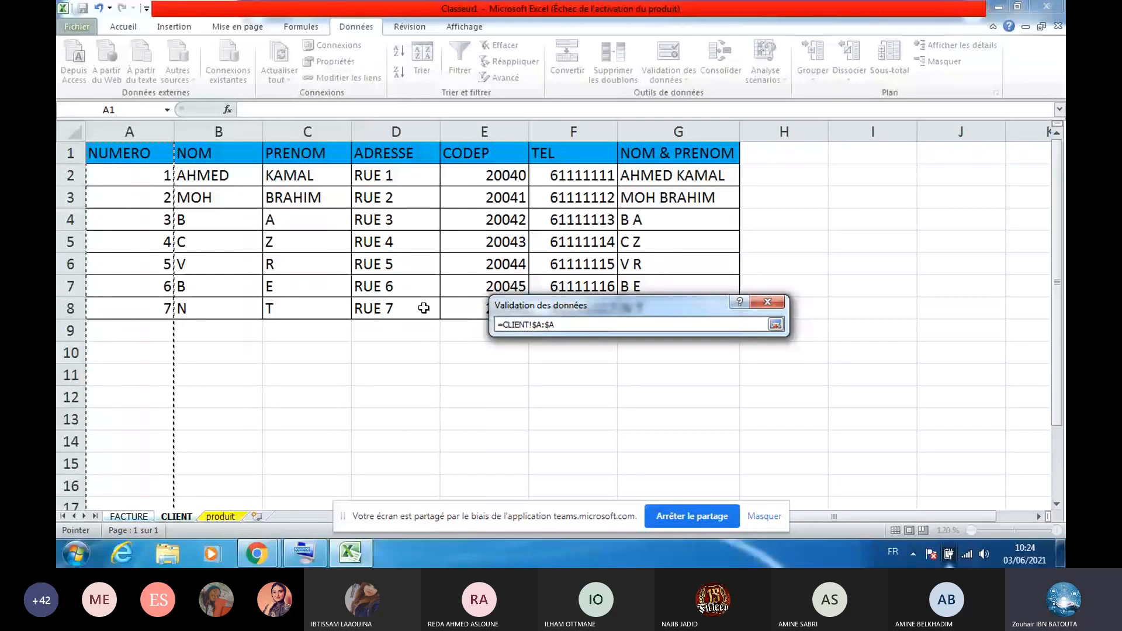
key(Return)
drag(670, 301, 672, 242)
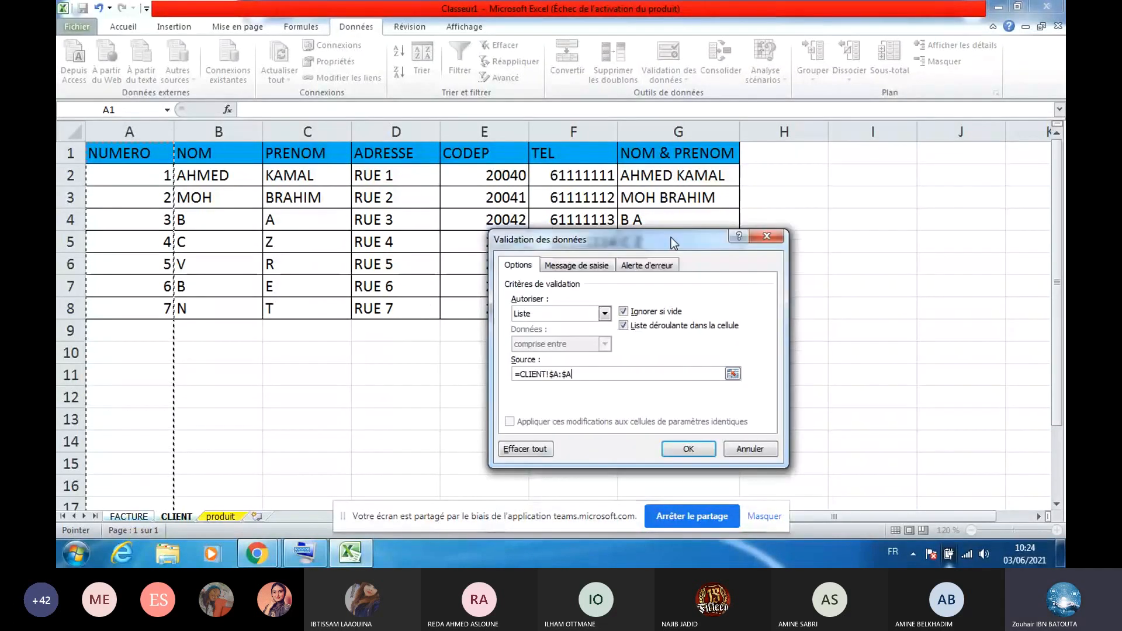
click(687, 449)
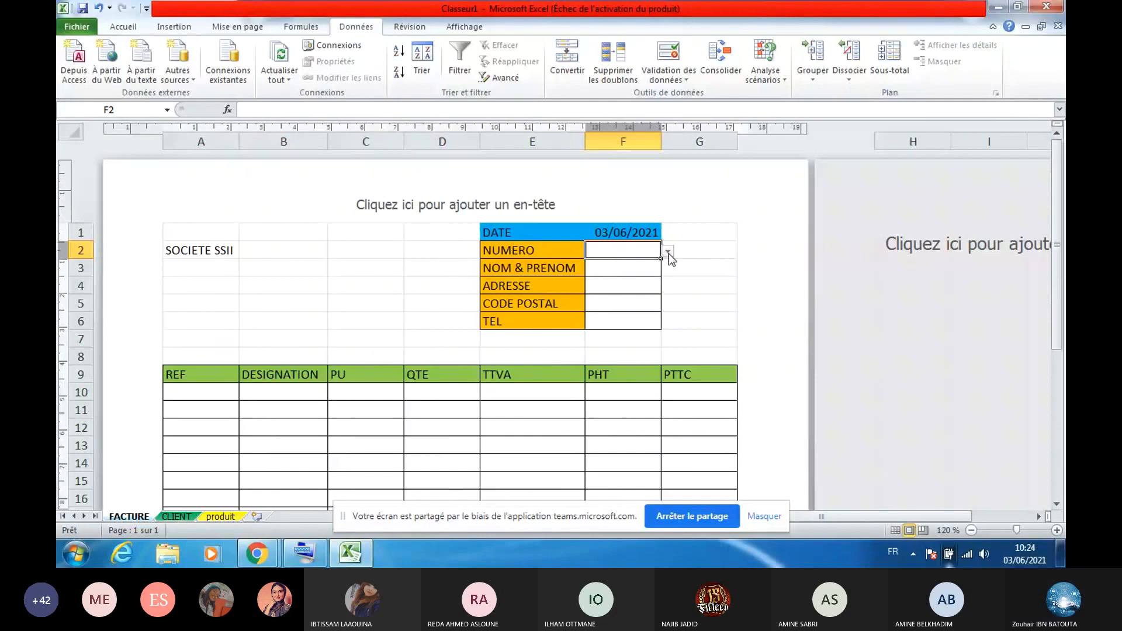
Pick client numbers 1, 3, then 1 again from F2's dropdown, and select F3
click(667, 251)
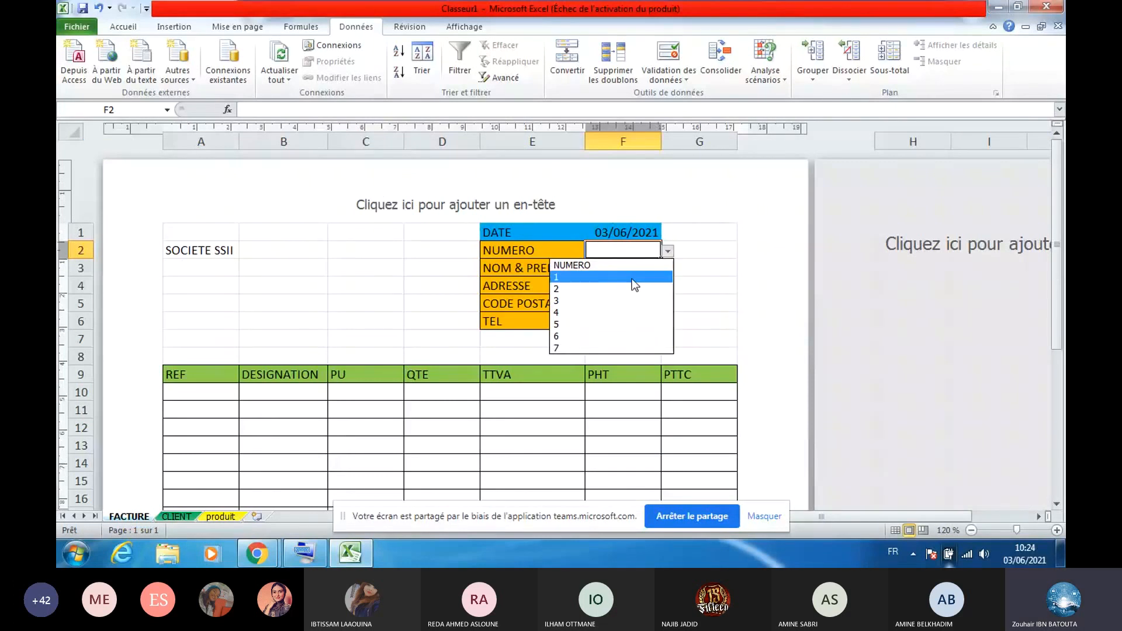
click(635, 277)
click(668, 251)
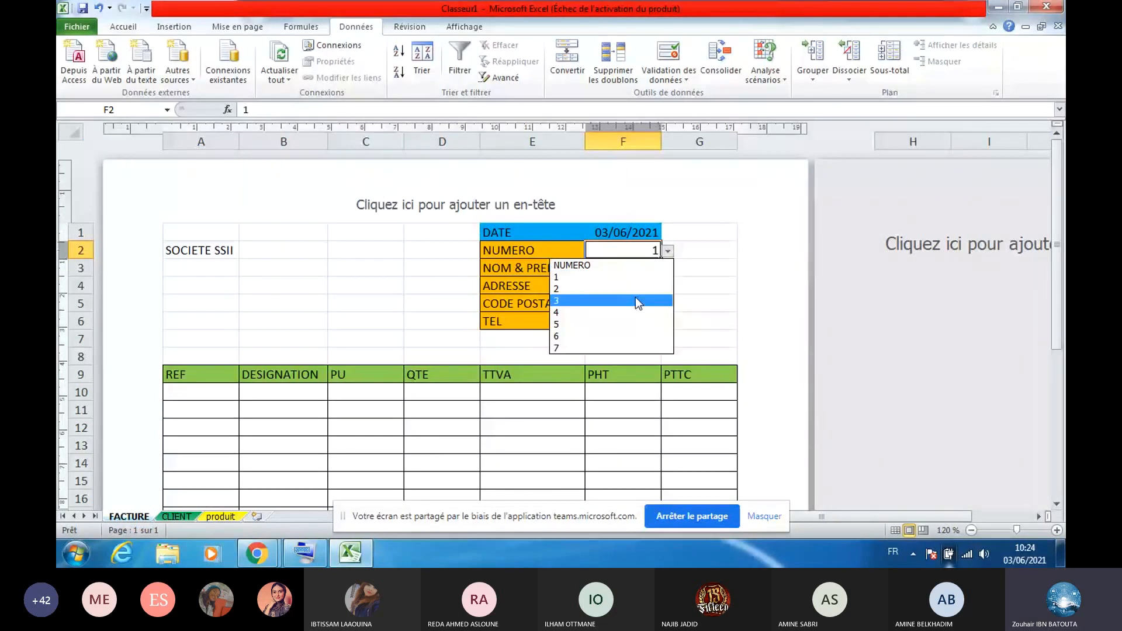
click(635, 299)
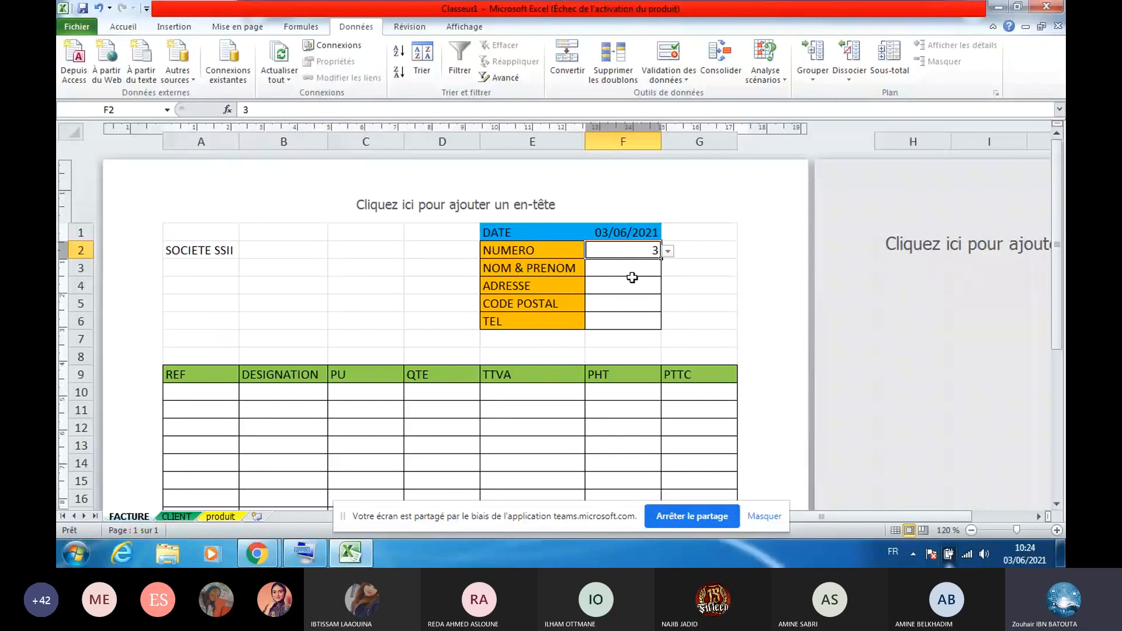
click(667, 251)
click(640, 278)
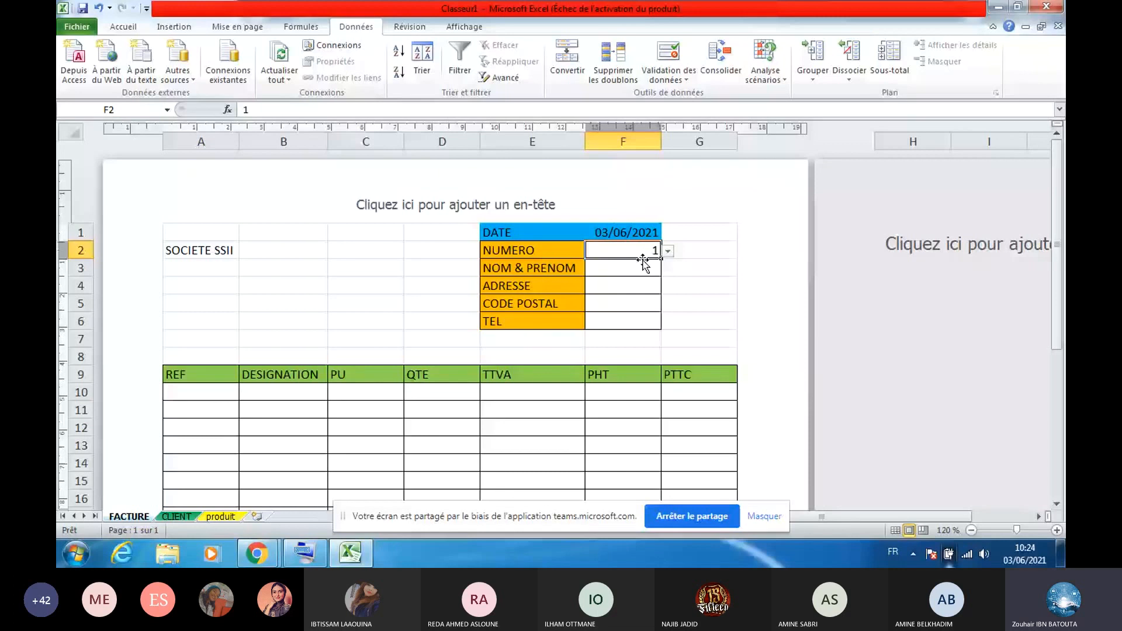
click(637, 268)
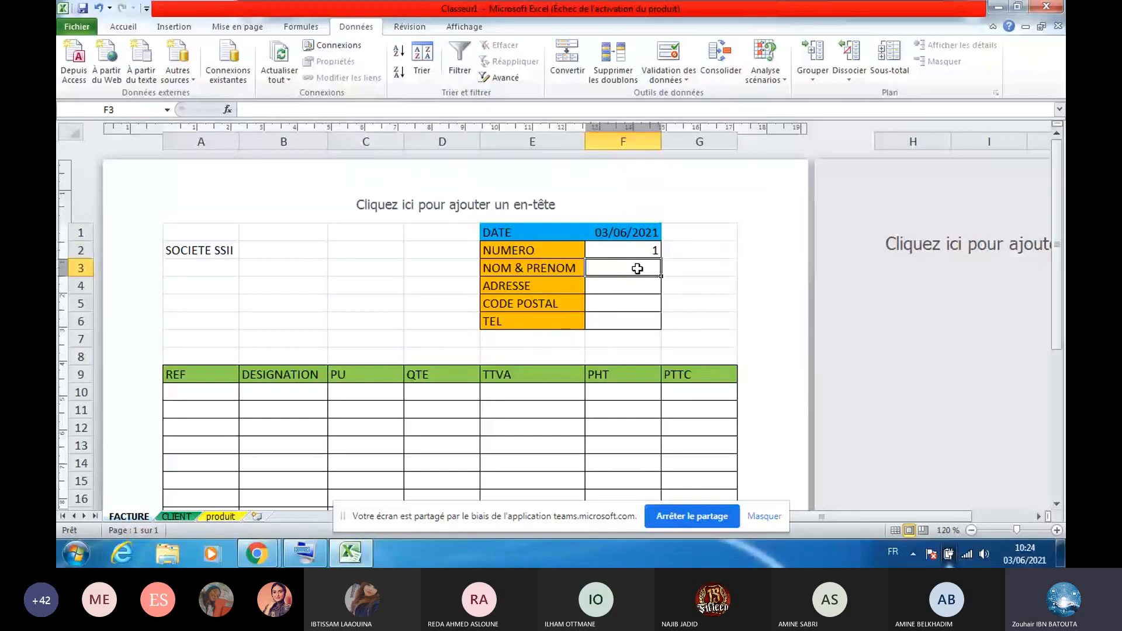
Start a RECHERCHEV formula in F3 with F2 as the lookup value
click(301, 26)
click(394, 61)
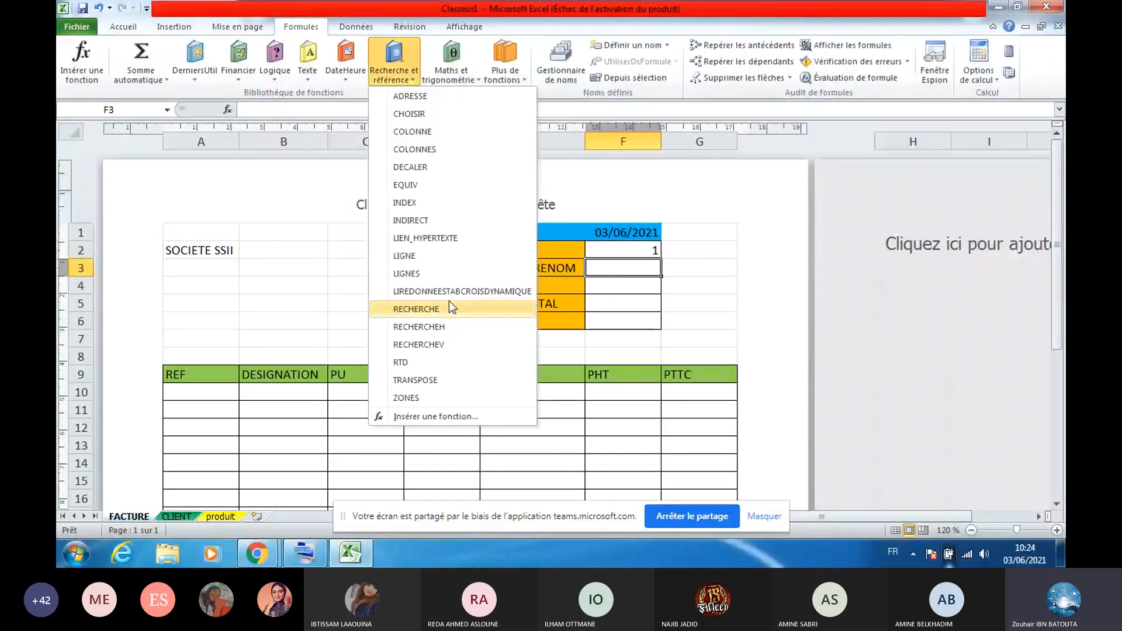
click(454, 343)
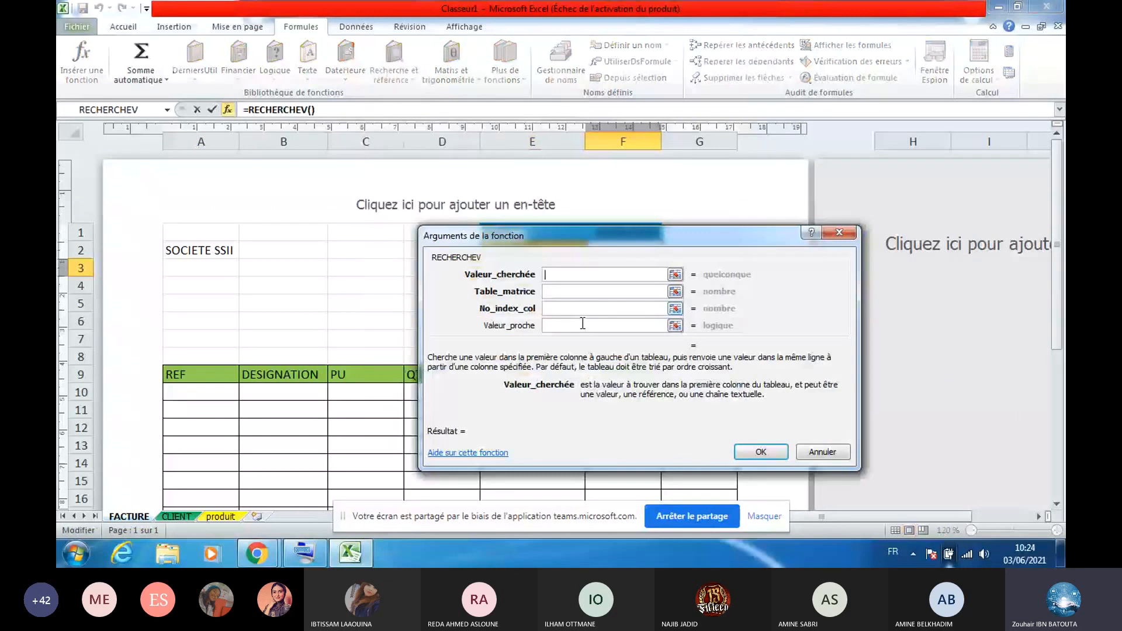
drag(659, 248, 779, 346)
click(636, 250)
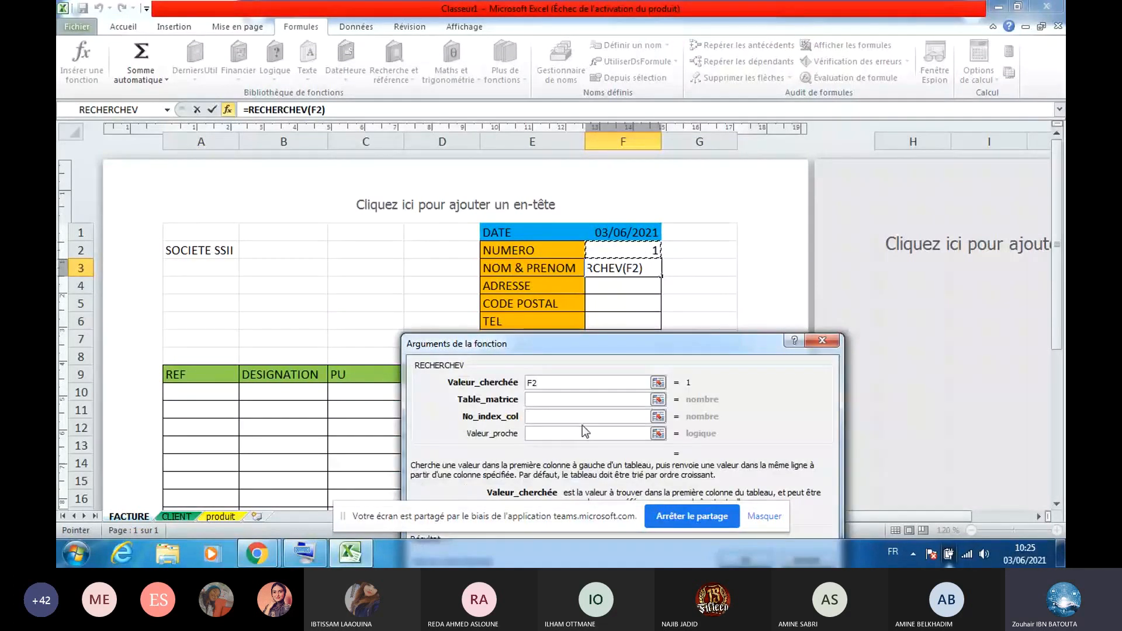
click(605, 400)
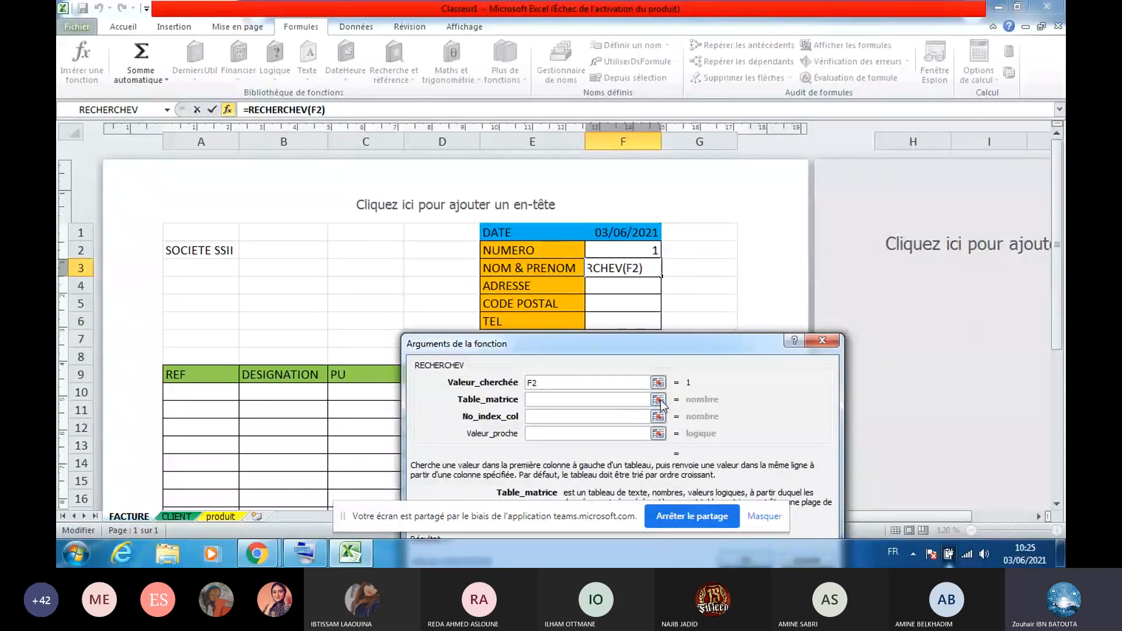
Set the lookup table to CLIENT!A:G with column 7 and exact match 0, and confirm
click(658, 401)
click(177, 516)
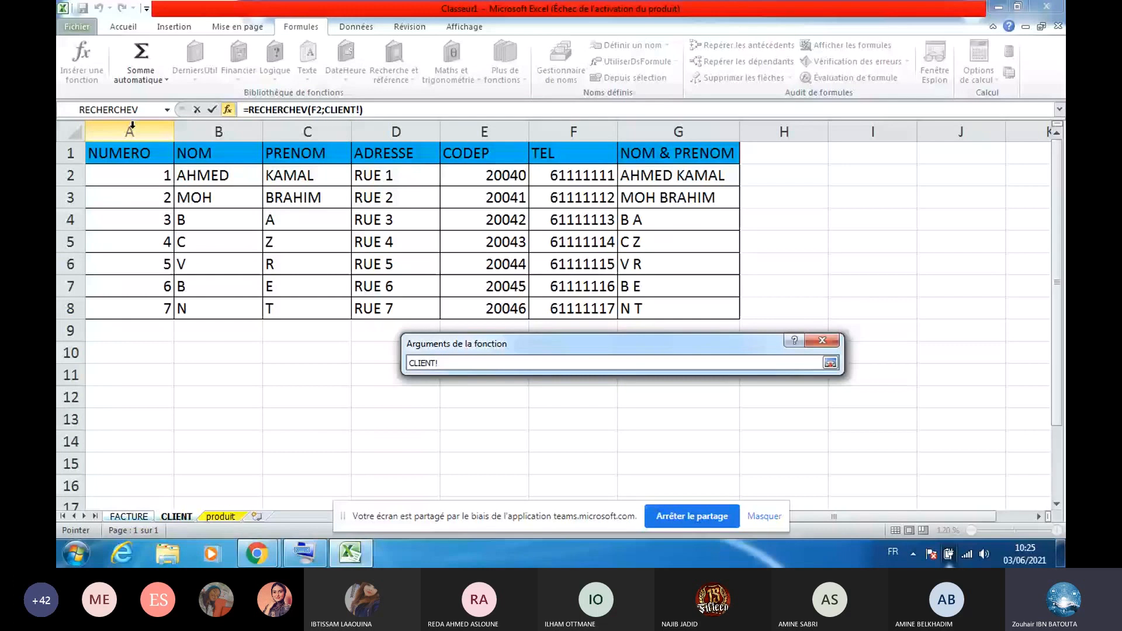
drag(133, 126, 636, 136)
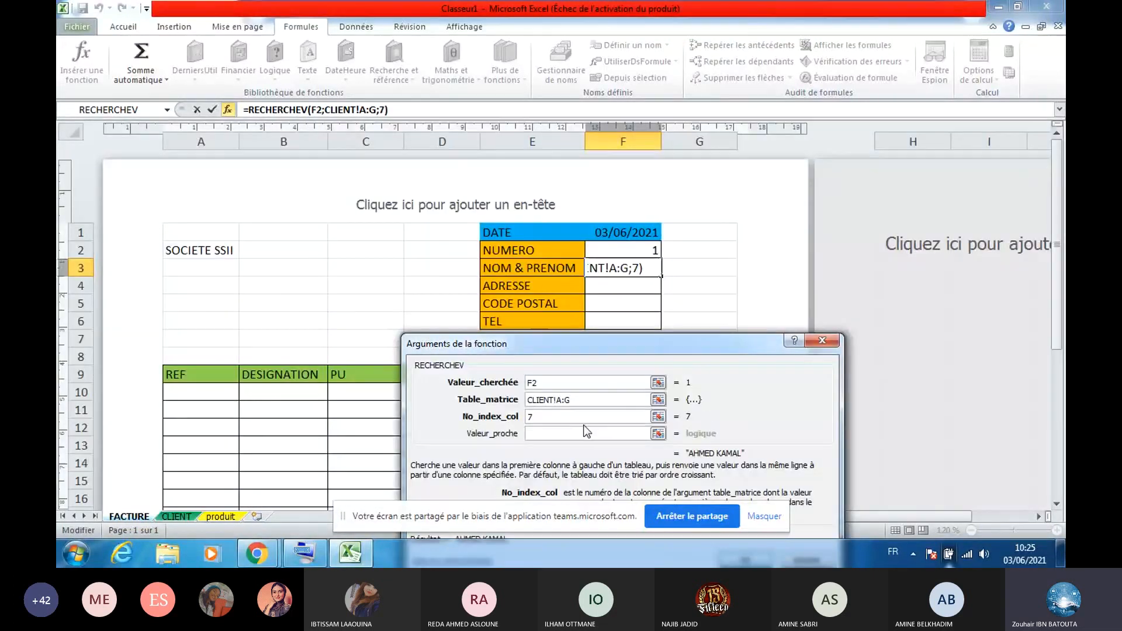
click(581, 433)
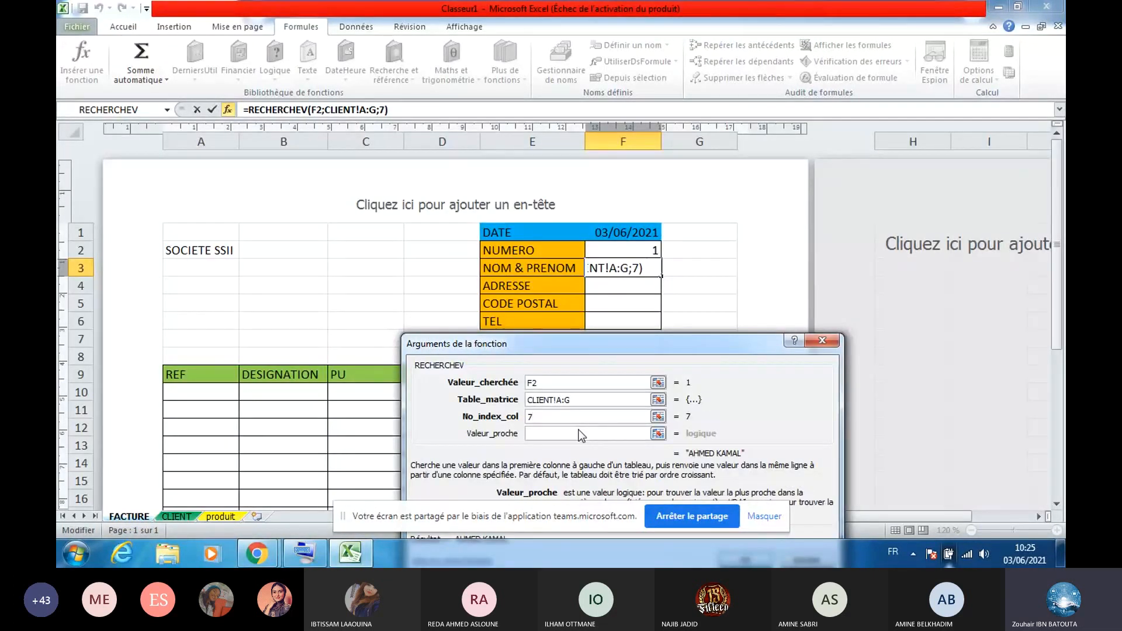
text(0)
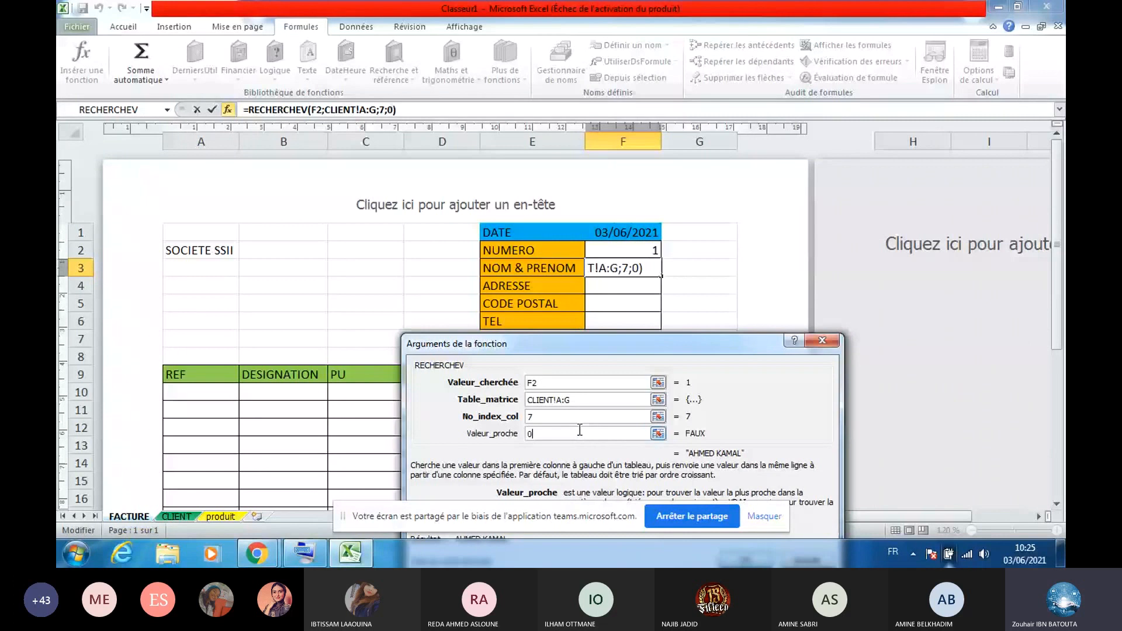
drag(593, 347, 581, 235)
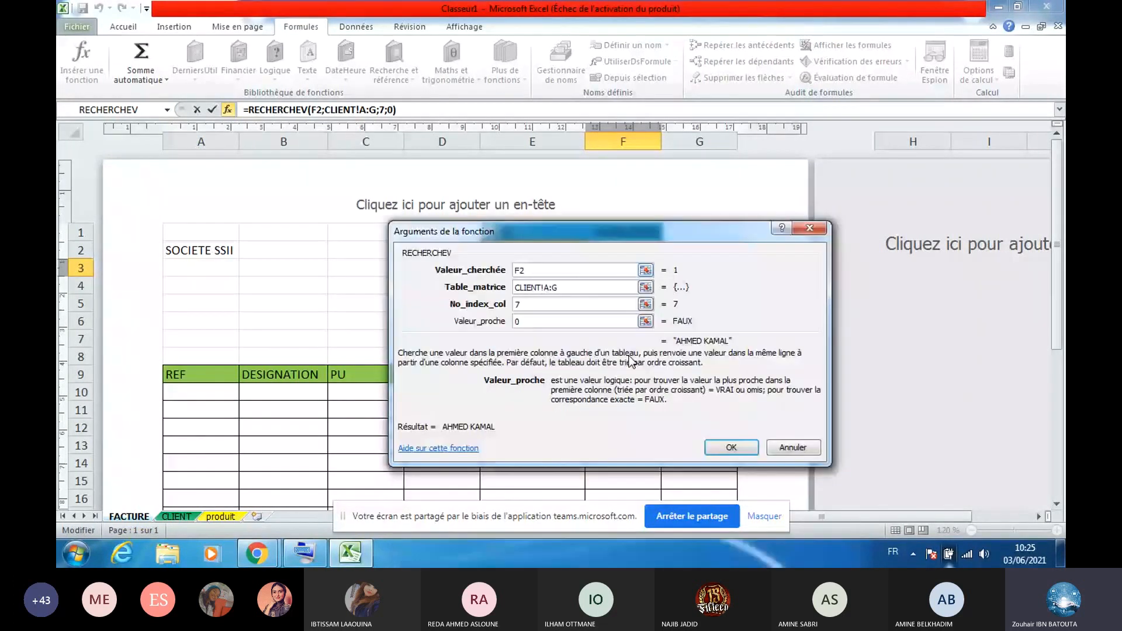
click(729, 448)
click(653, 249)
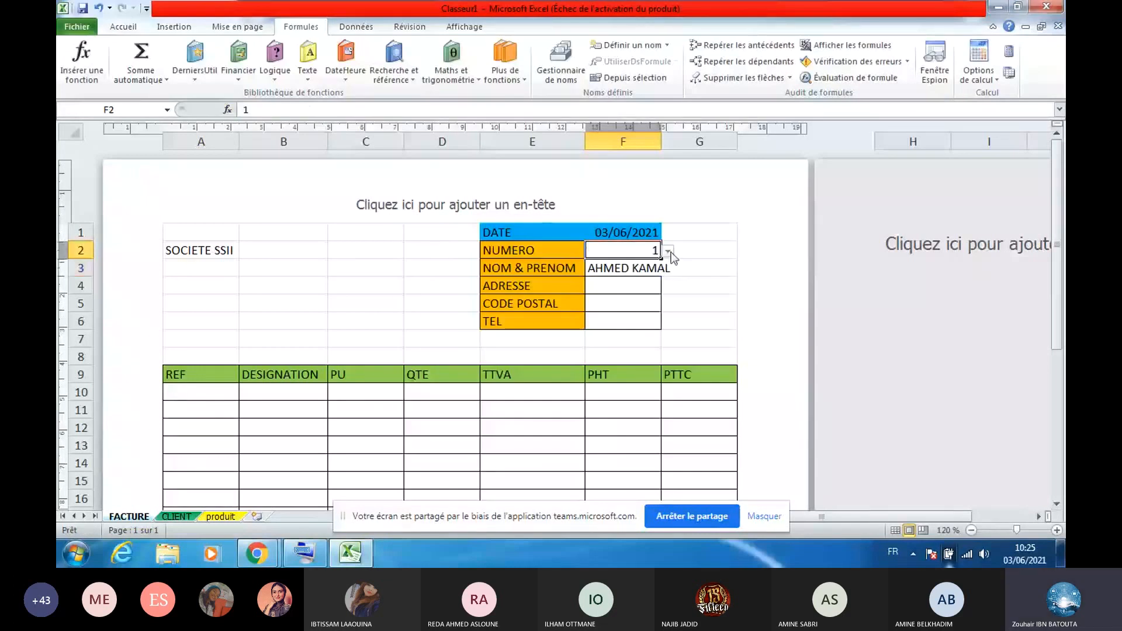
Pick client 4 in F2, then clear F2 so the name lookup shows #N/A
click(668, 251)
click(632, 288)
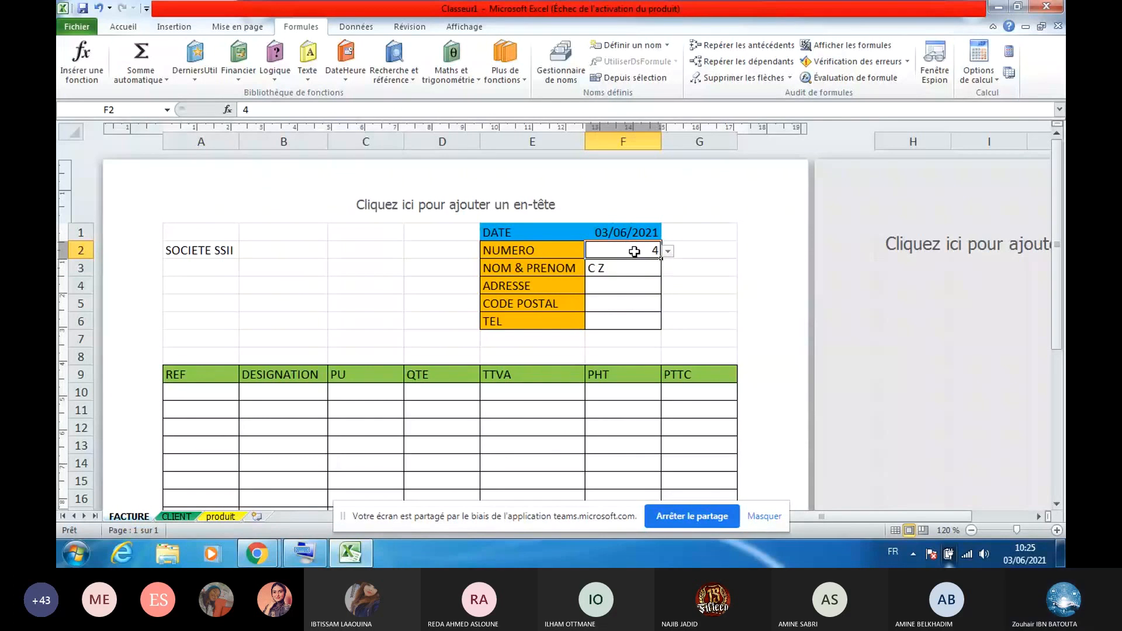
key(BackSpace)
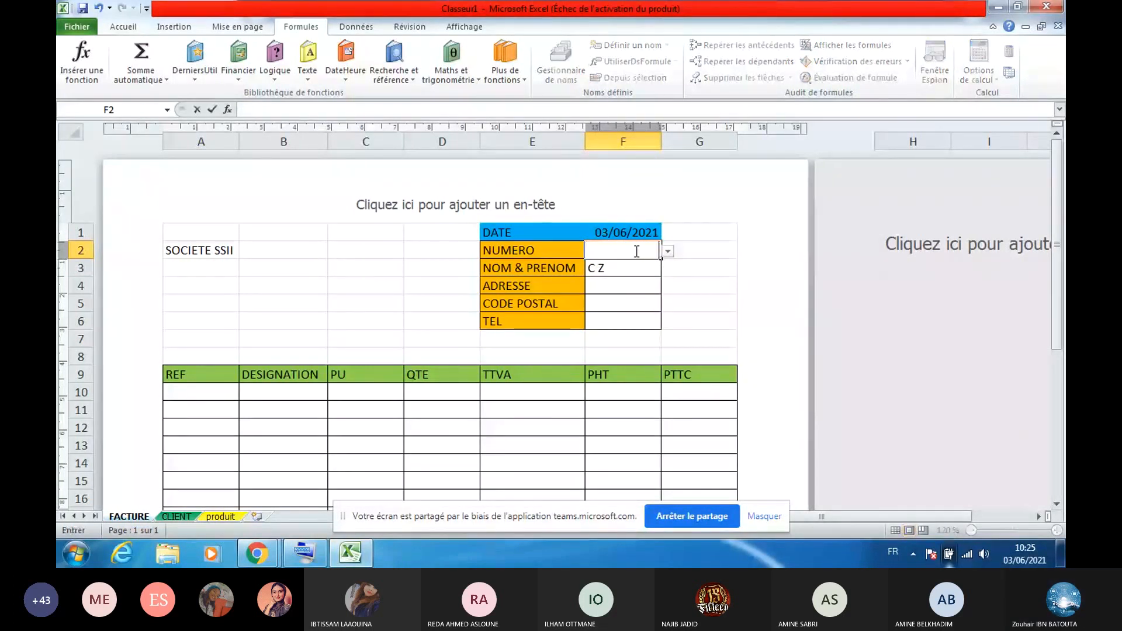
click(667, 251)
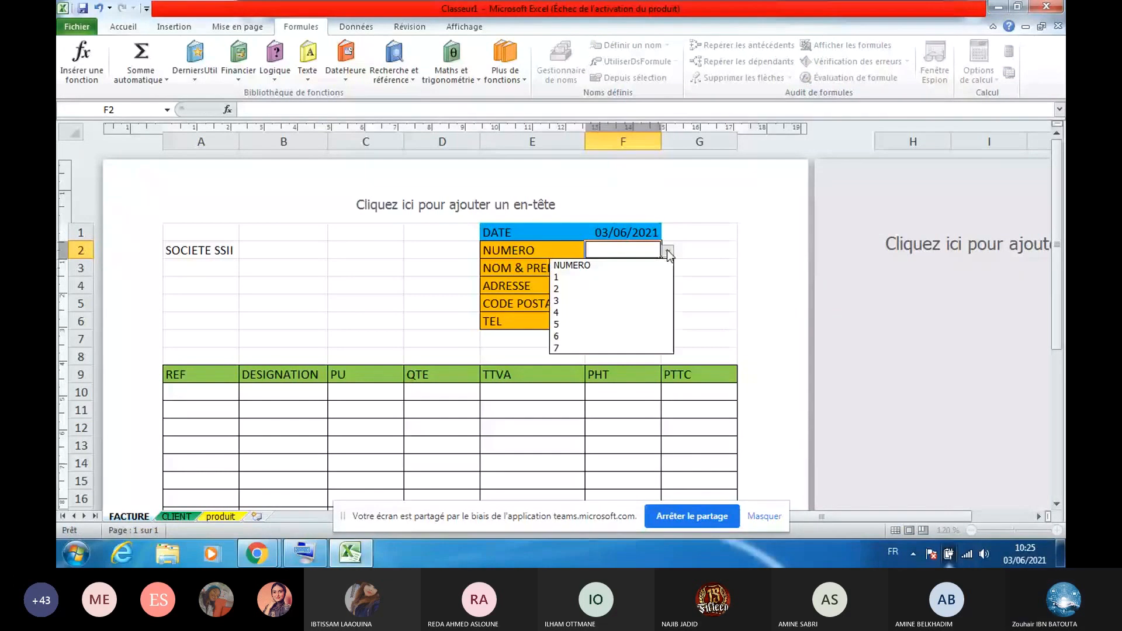
key(Escape)
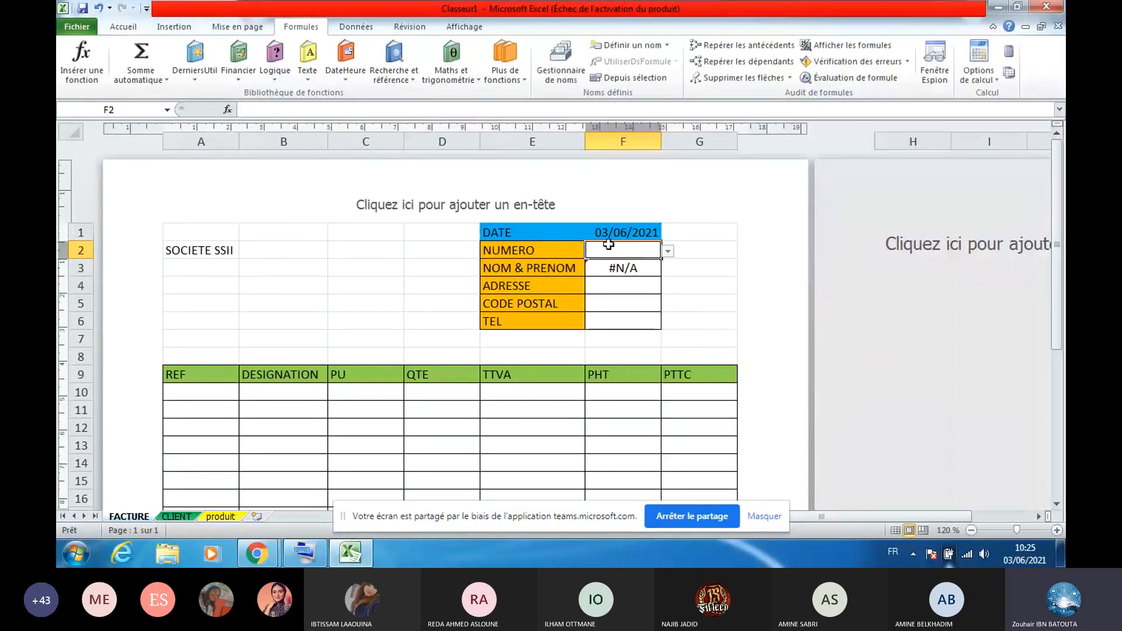
Select F3 and highlight its whole RECHERCHEV formula in the formula bar
click(623, 270)
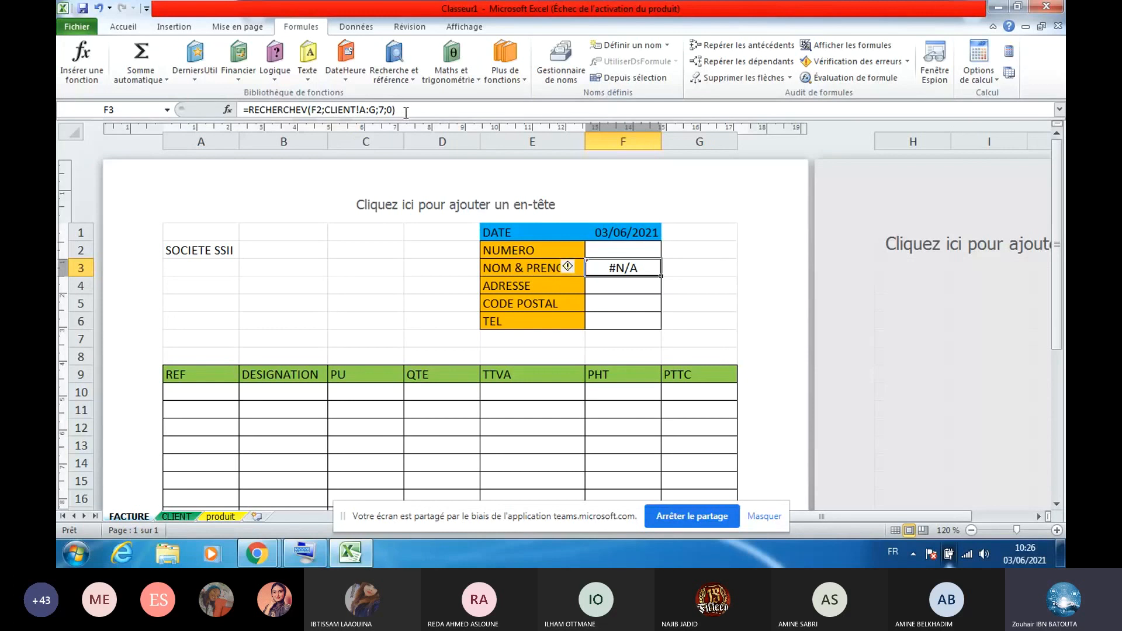
drag(406, 113, 322, 100)
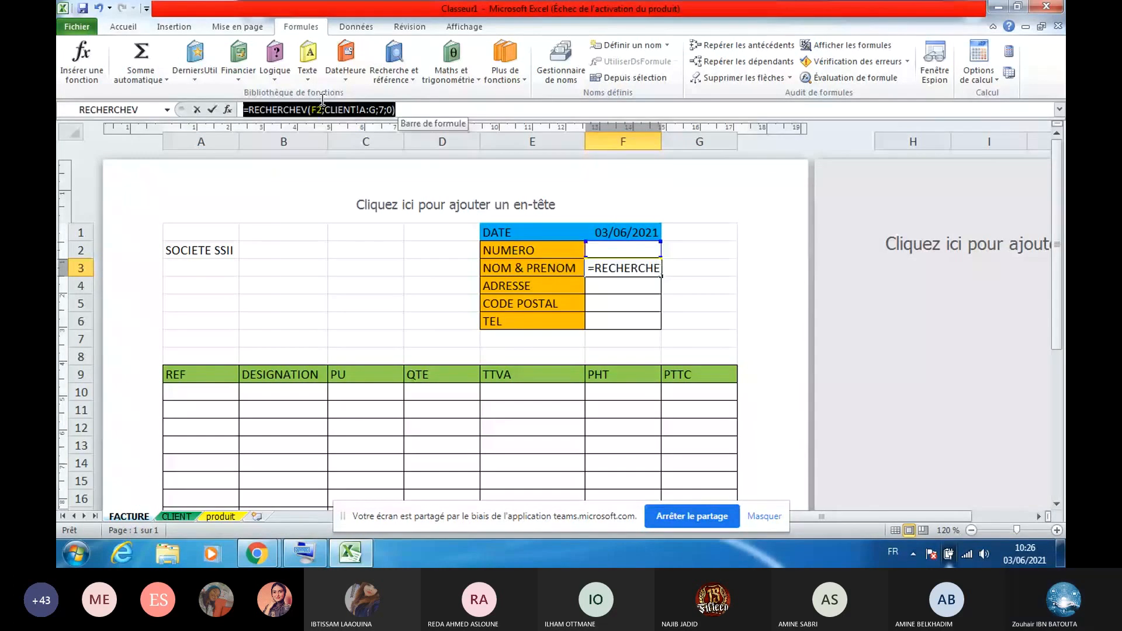
click(407, 109)
drag(407, 109, 252, 109)
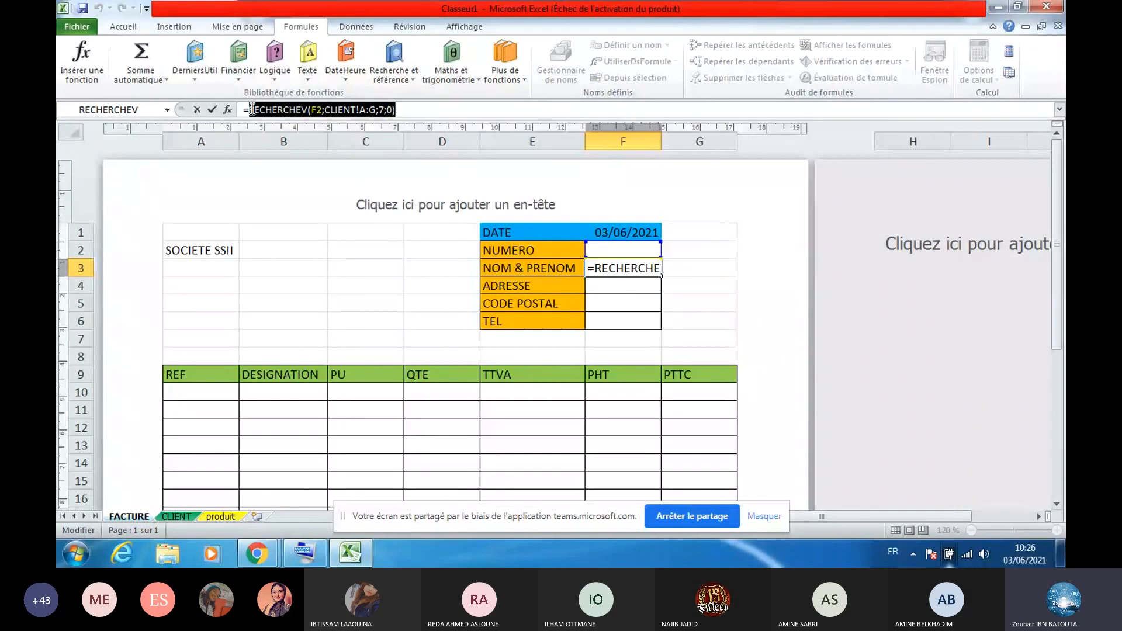
right_click(252, 110)
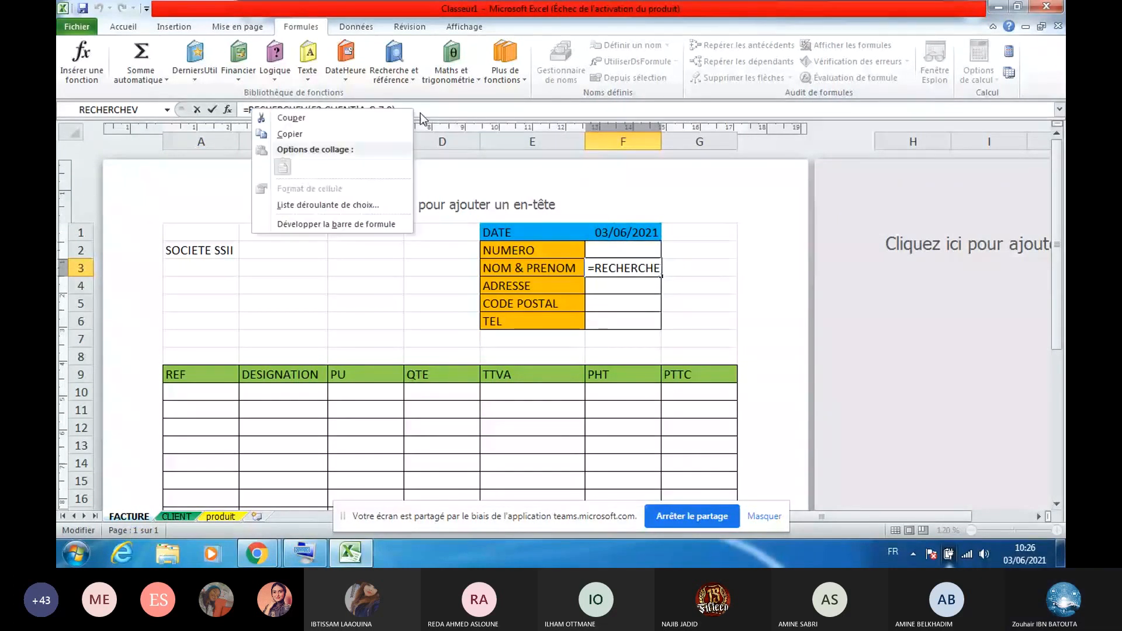
Delete F3's RECHERCHEV formula from the formula bar, leaving the cell empty
click(419, 113)
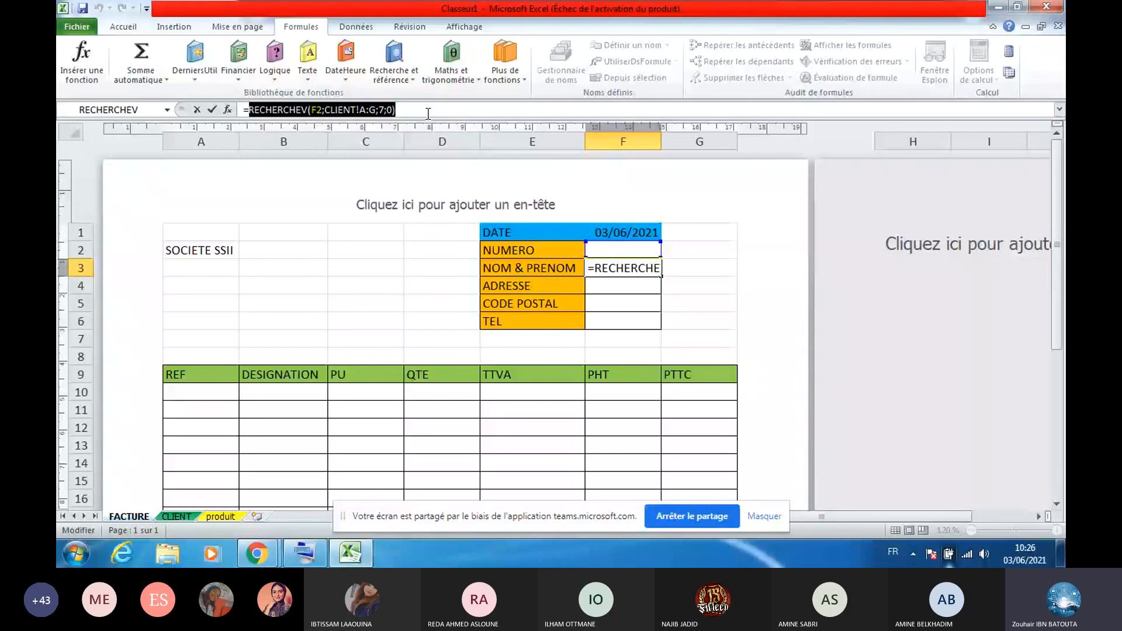
key(BackSpace)
key(BackSpace)
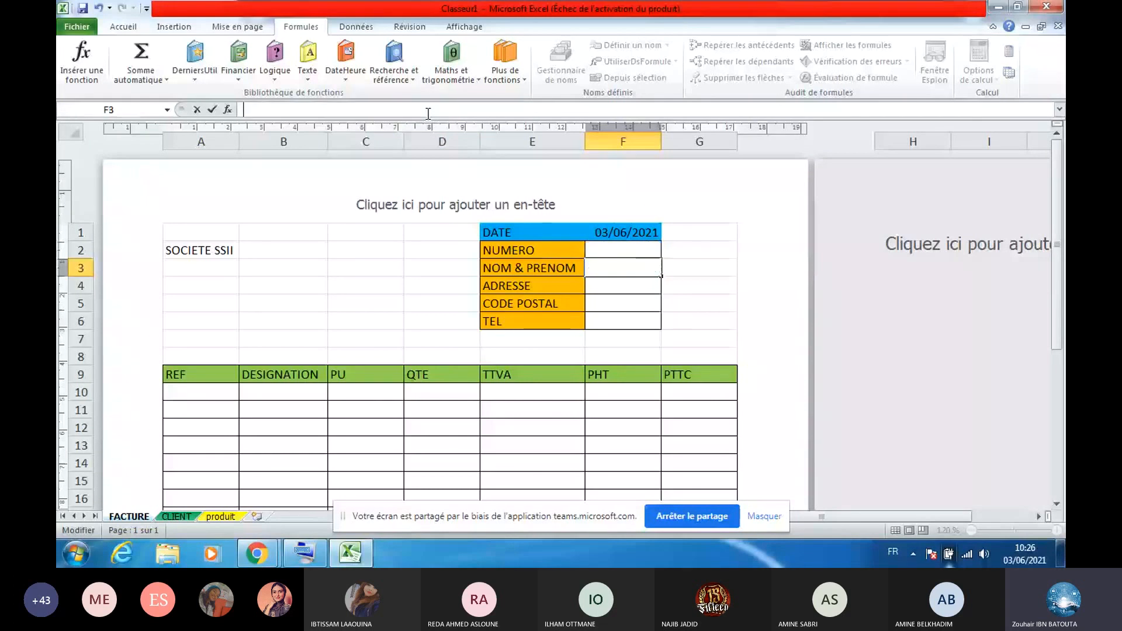
click(627, 267)
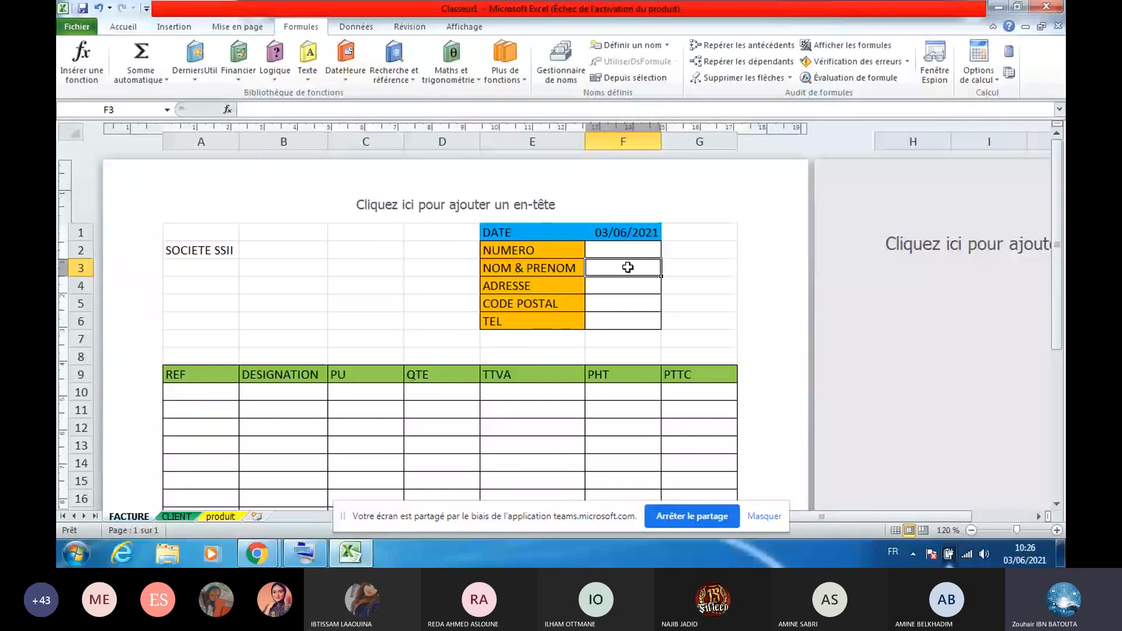
Insert an SI function in F3 with the test F2=""
click(274, 61)
click(292, 167)
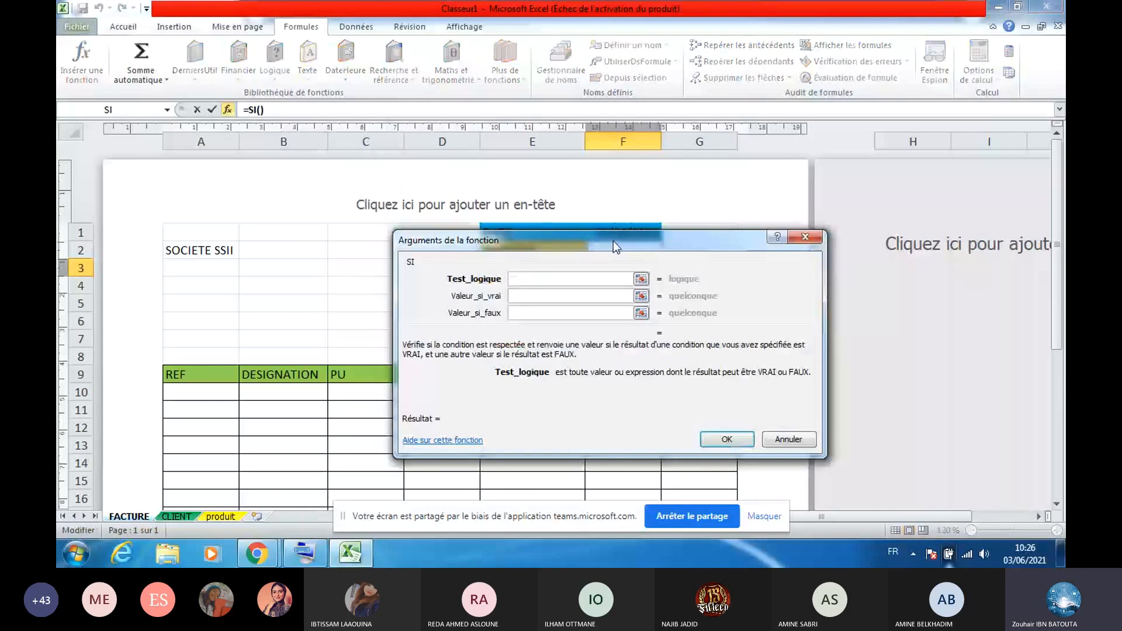
drag(612, 241, 563, 310)
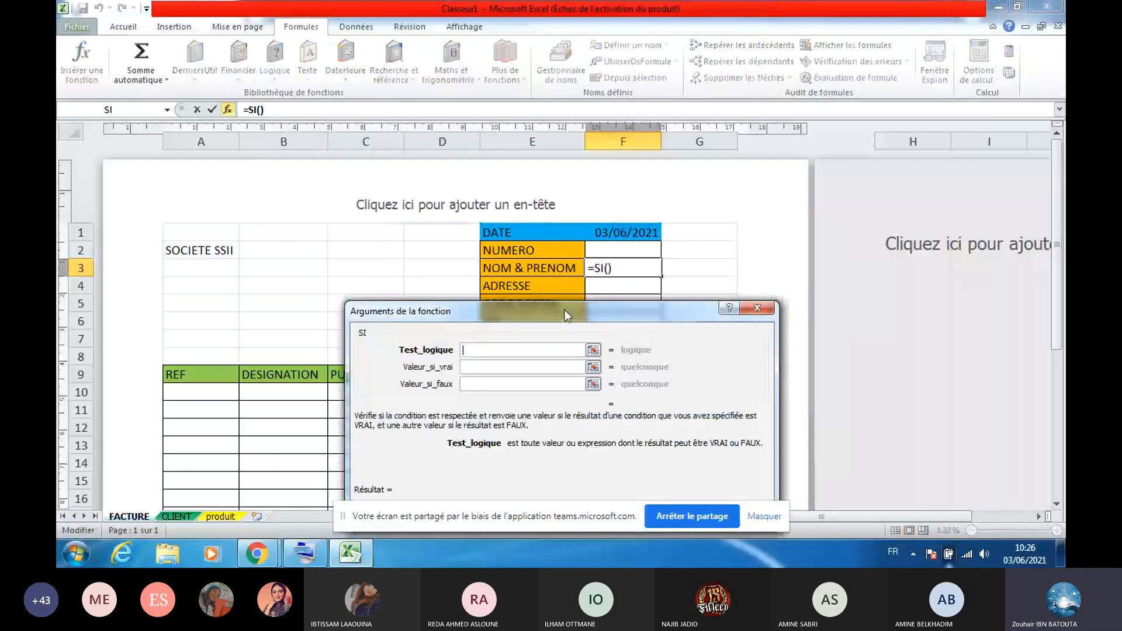
text(F2+33)
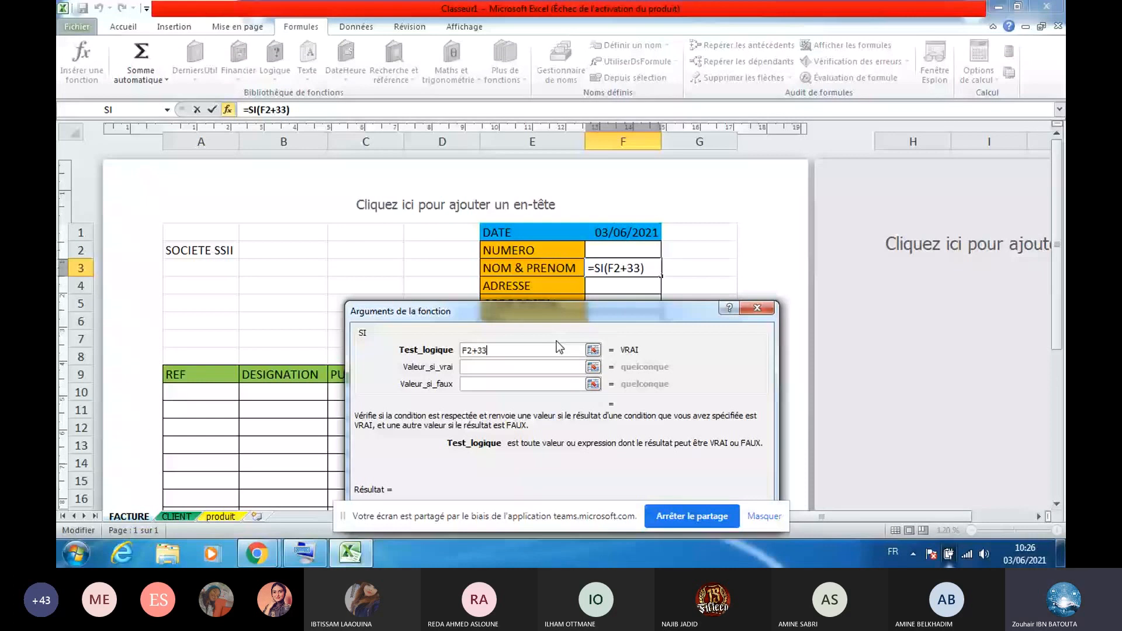
key(BackSpace)
key(BackSpace)
key(BackSpace)
key(Caps_Lock)
text(="")
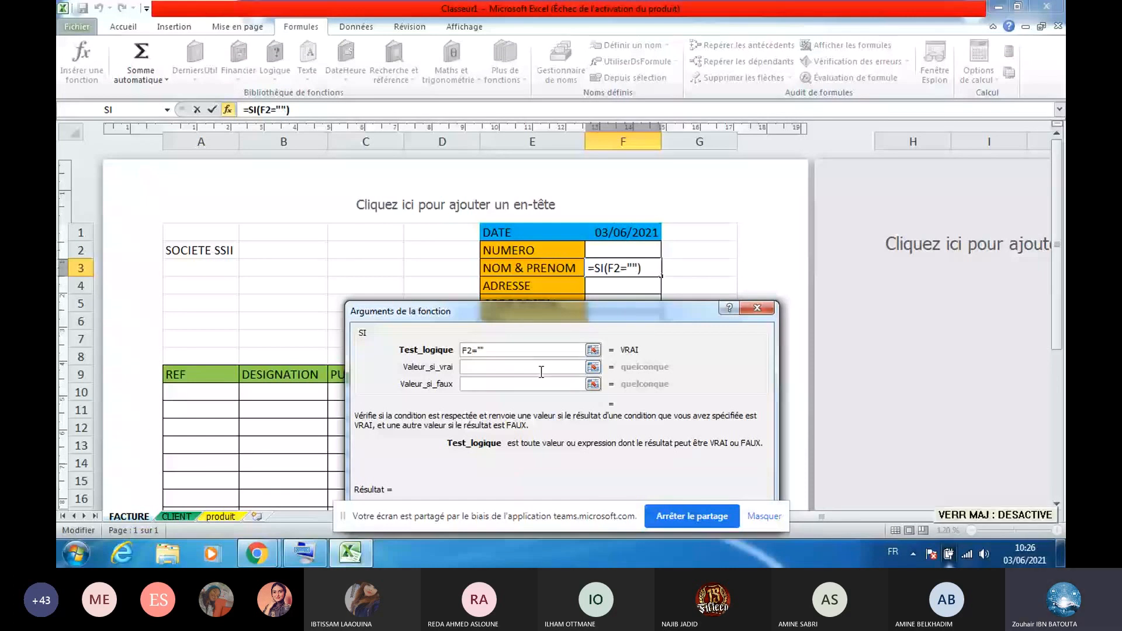
Set value-if-true to "" and value-if-false to RECHERCHEV(F2;CLIENT!A:G;7;0), and confirm
click(541, 370)
text("")
click(543, 384)
key(ctrl+v)
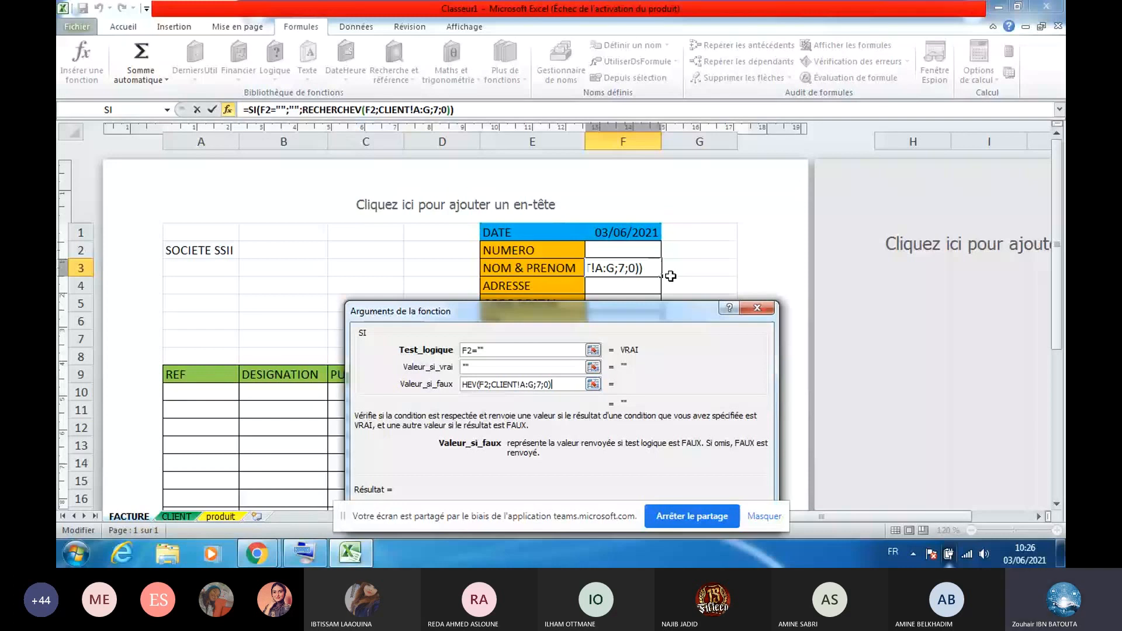
key(Return)
click(623, 250)
click(668, 251)
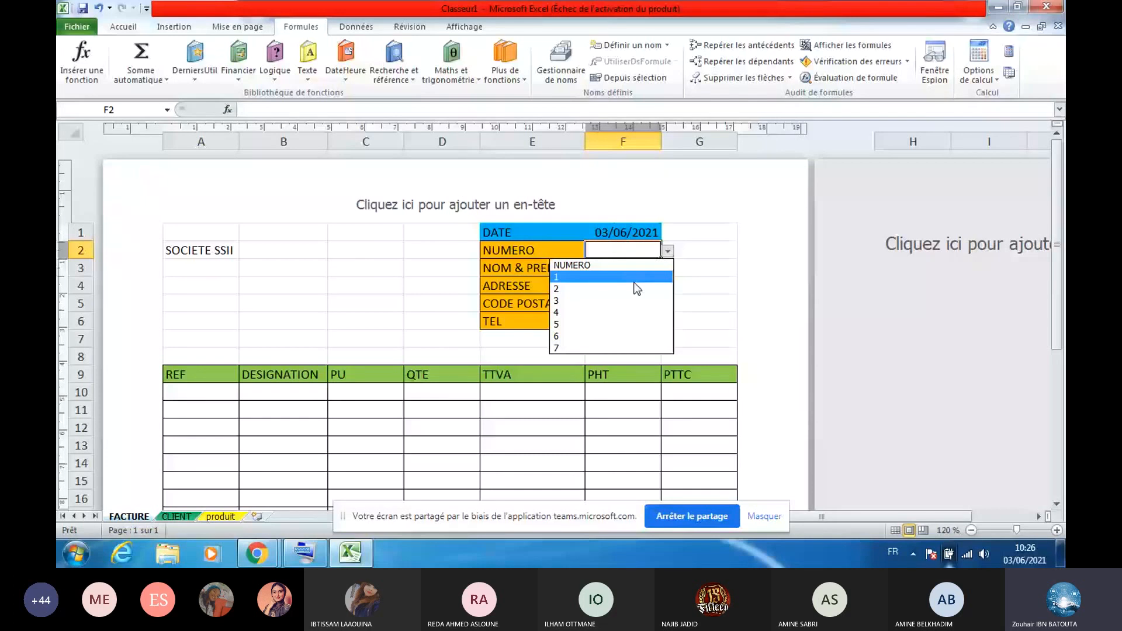
Choose client 2 in F2, then change it to 1
click(637, 288)
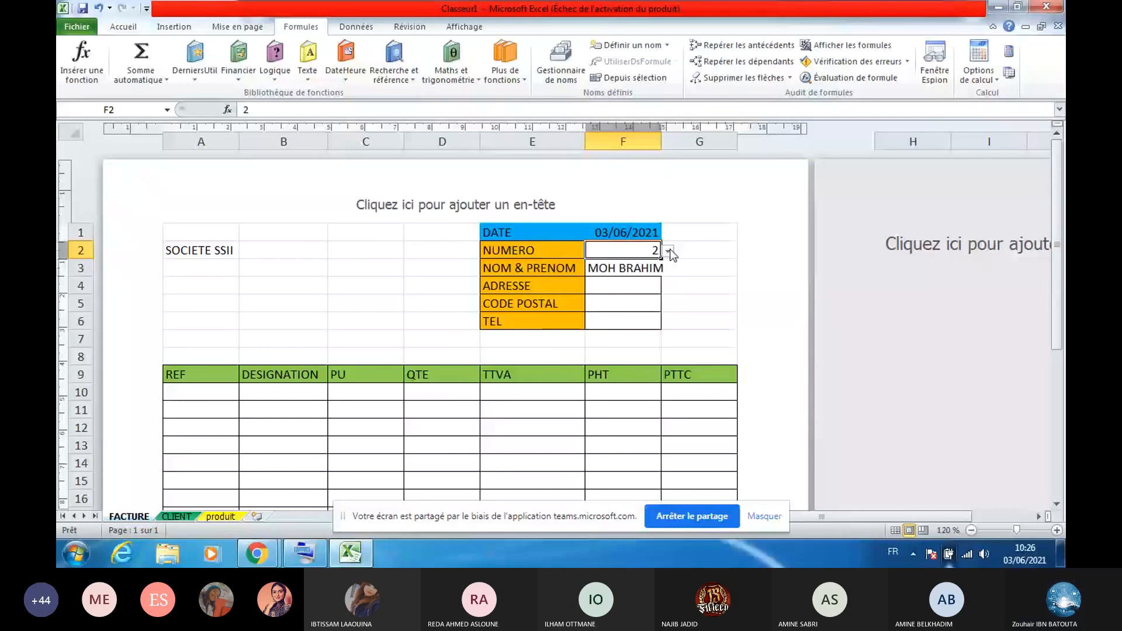
text(1)
key(Return)
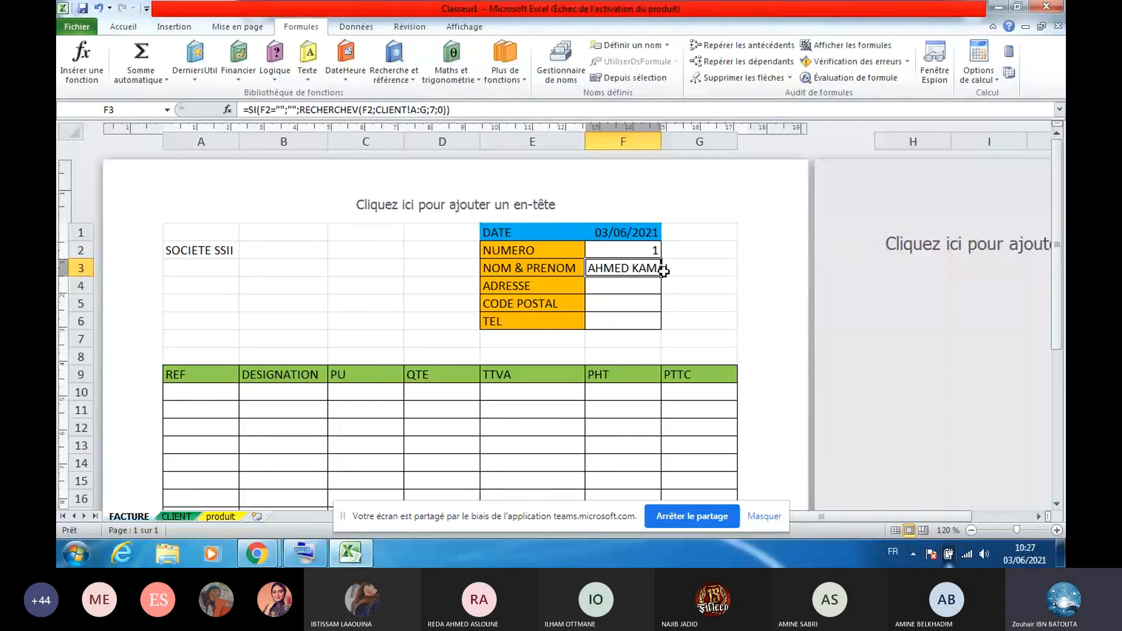
Confirm F3's SI formula unchanged and reopen it at its F2 reference
triple_click(347, 102)
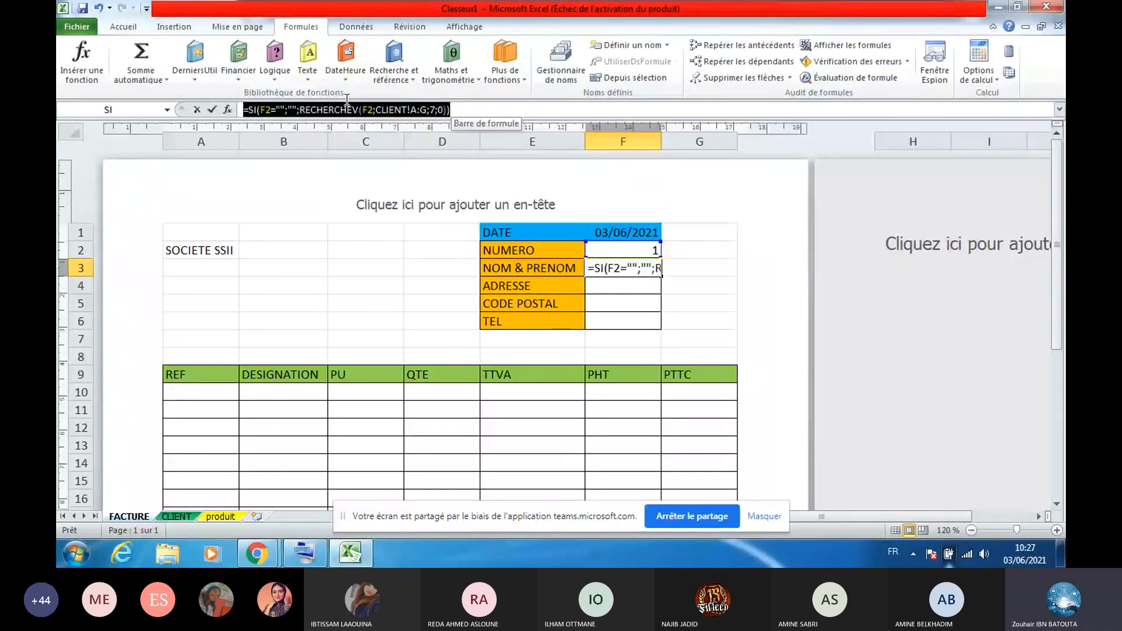
drag(227, 105, 250, 114)
key(Return)
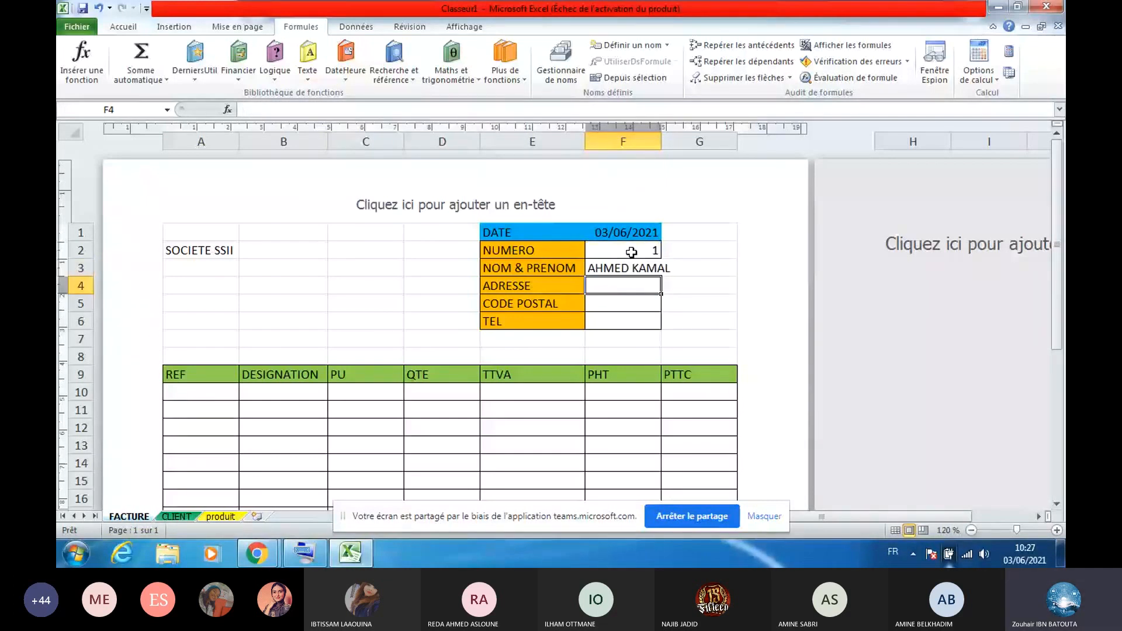
click(631, 252)
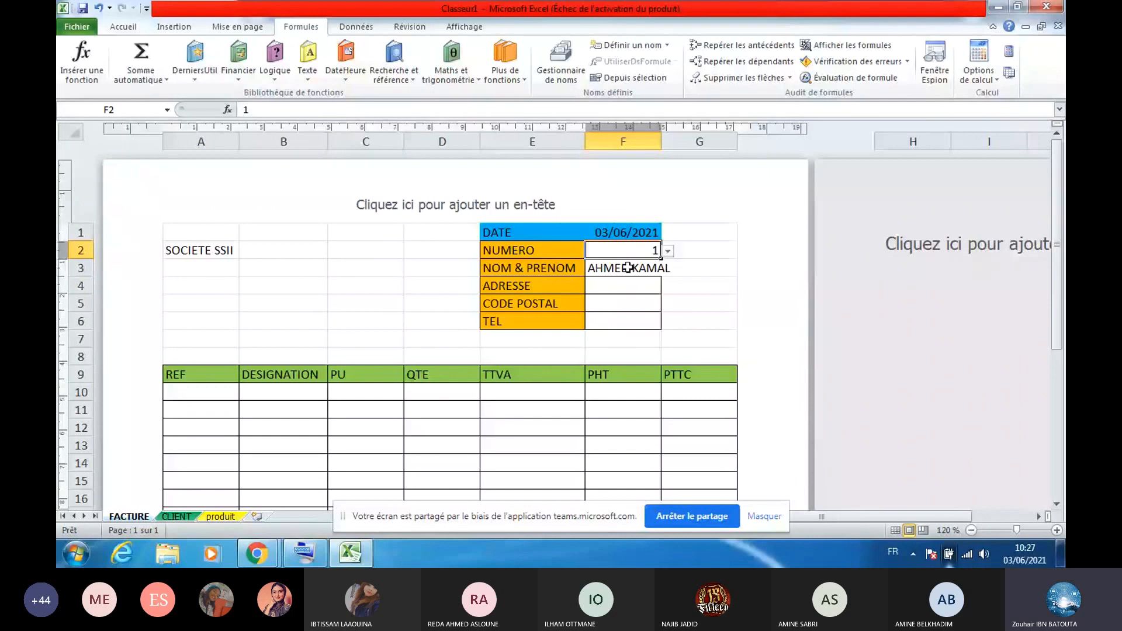
click(628, 269)
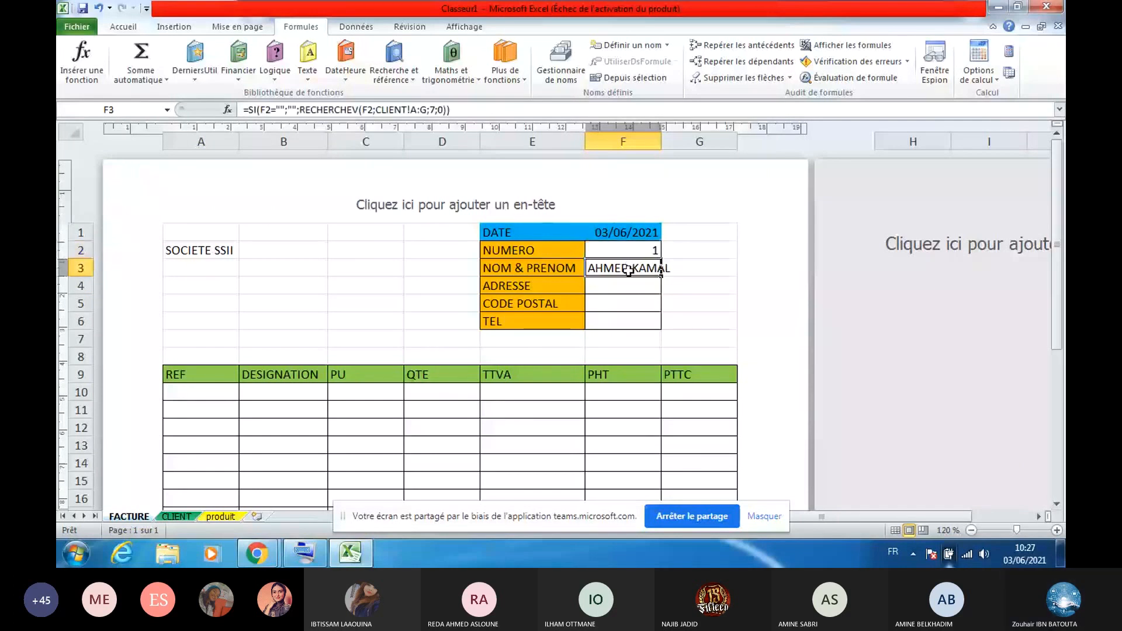
click(367, 110)
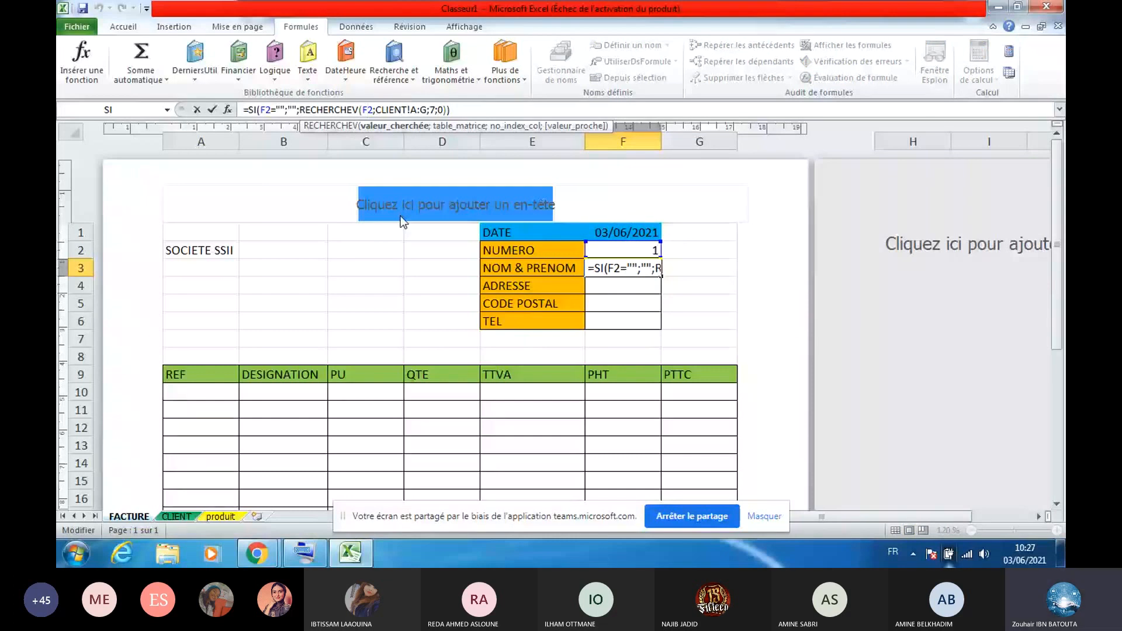
Lock the F2 reference as $F$2 in F3's name lookup and widen column F
key(F4)
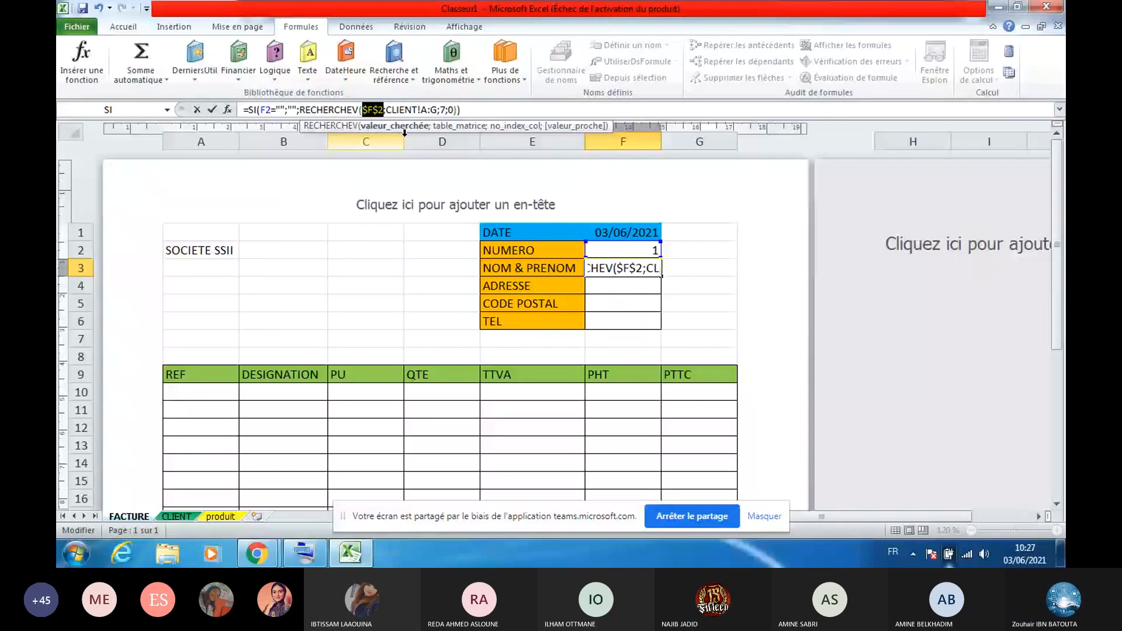
key(Return)
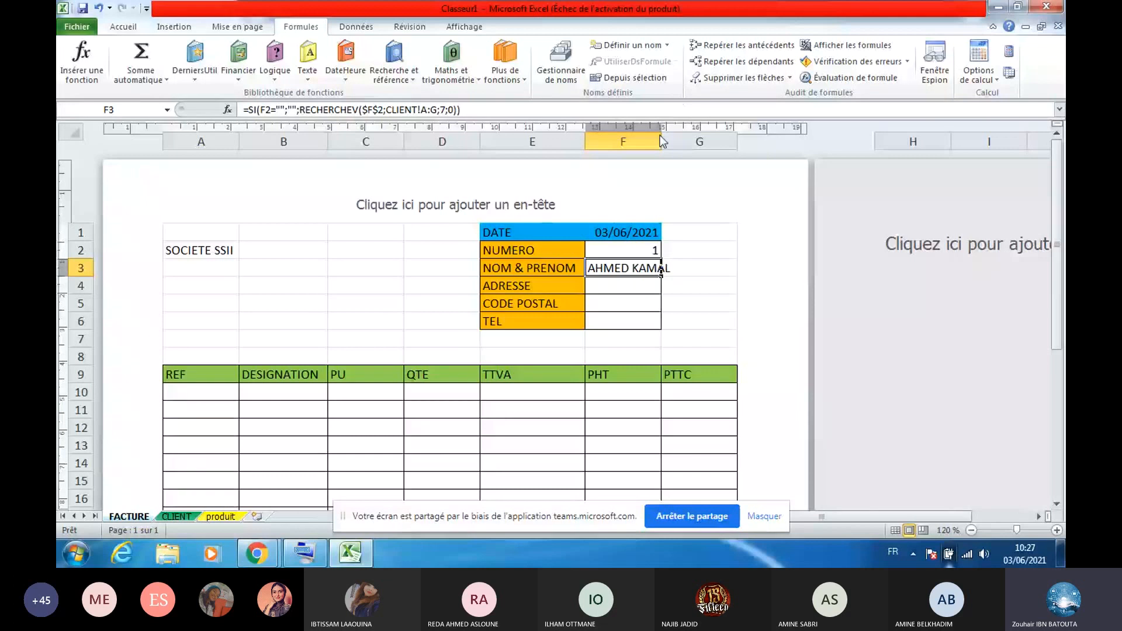
mouse_move(660, 141)
mouse_down()
mouse_move(682, 141)
mouse_move(650, 142)
mouse_up()
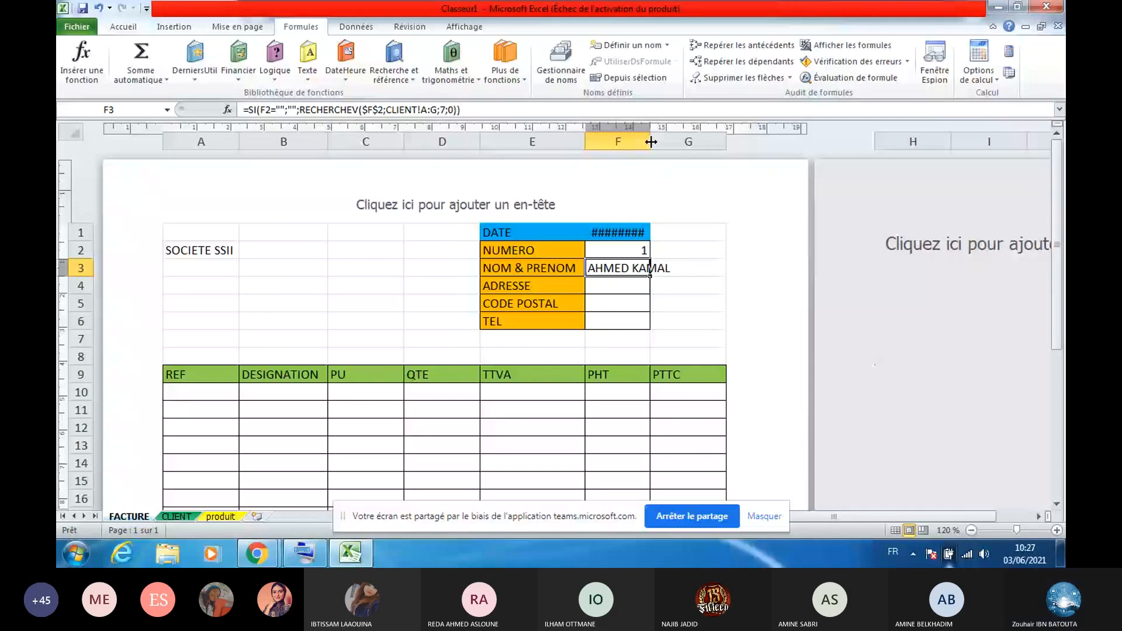
Copy the F3 name lookup formula down into F4:F6, then check the CLIENT table's column layout
drag(650, 276, 647, 323)
click(609, 289)
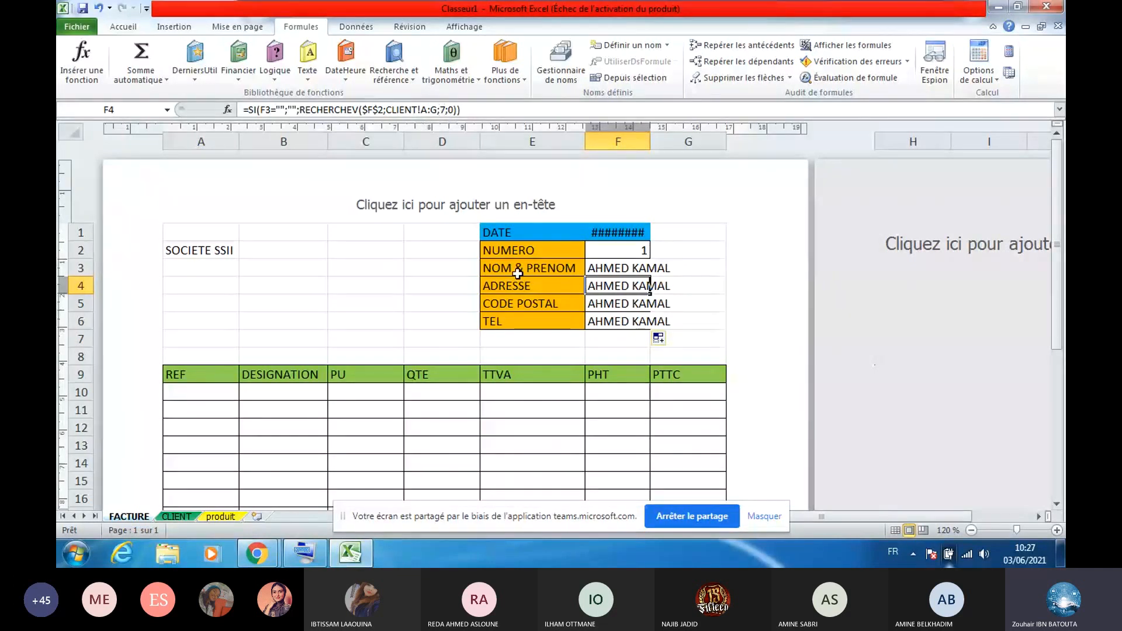
click(179, 514)
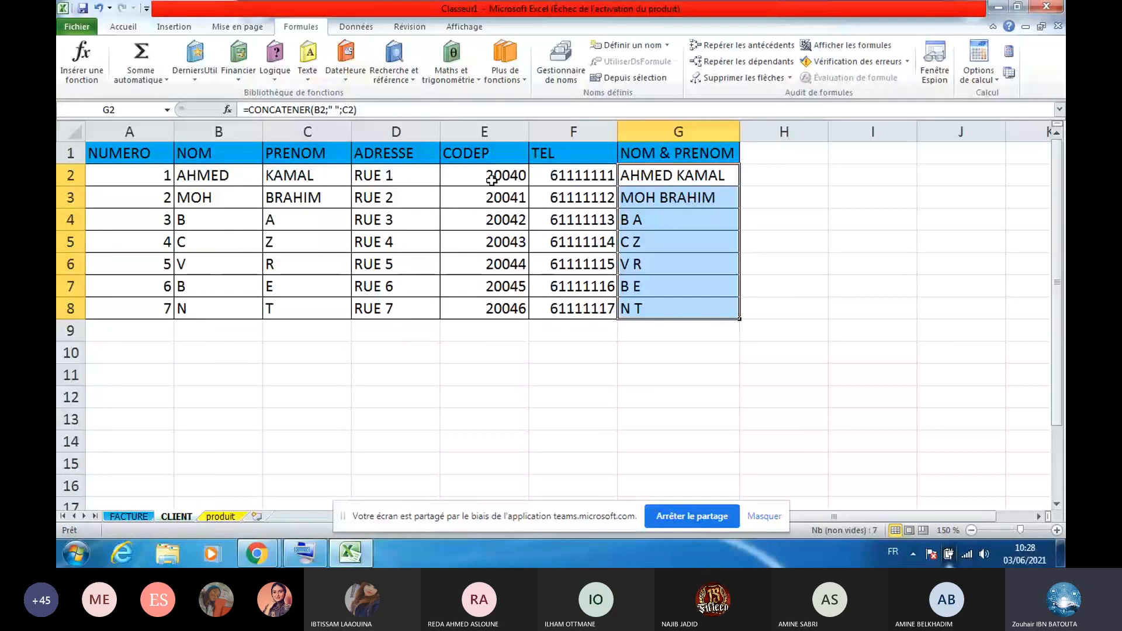
Change the lookup column index in F4 and F5 to return address RUE 1 and postal code 20040
click(130, 515)
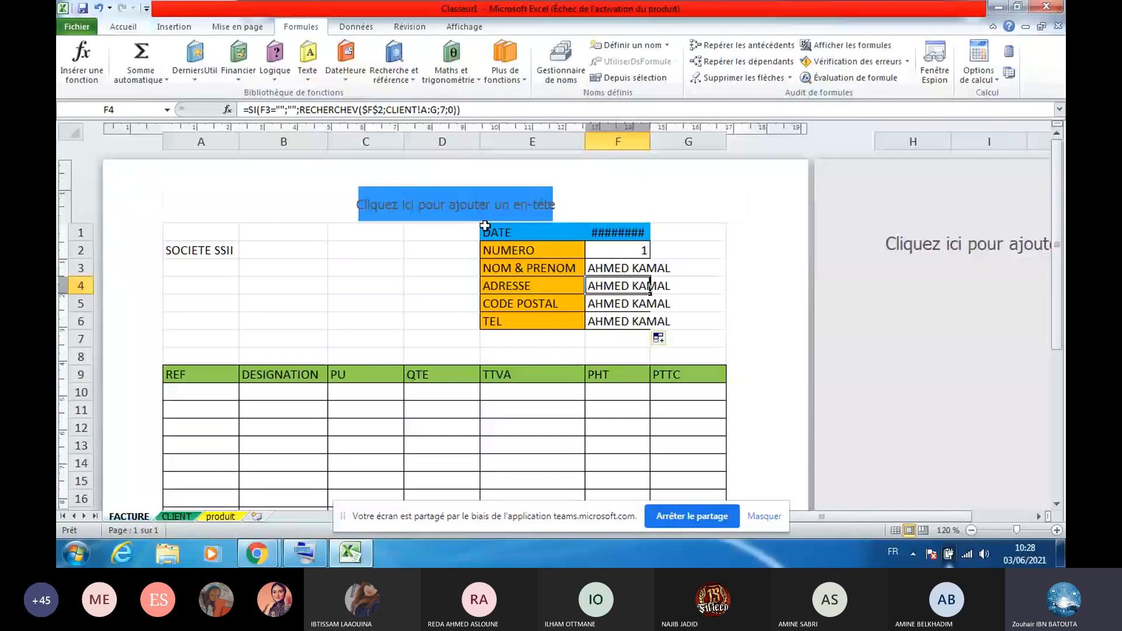
click(440, 110)
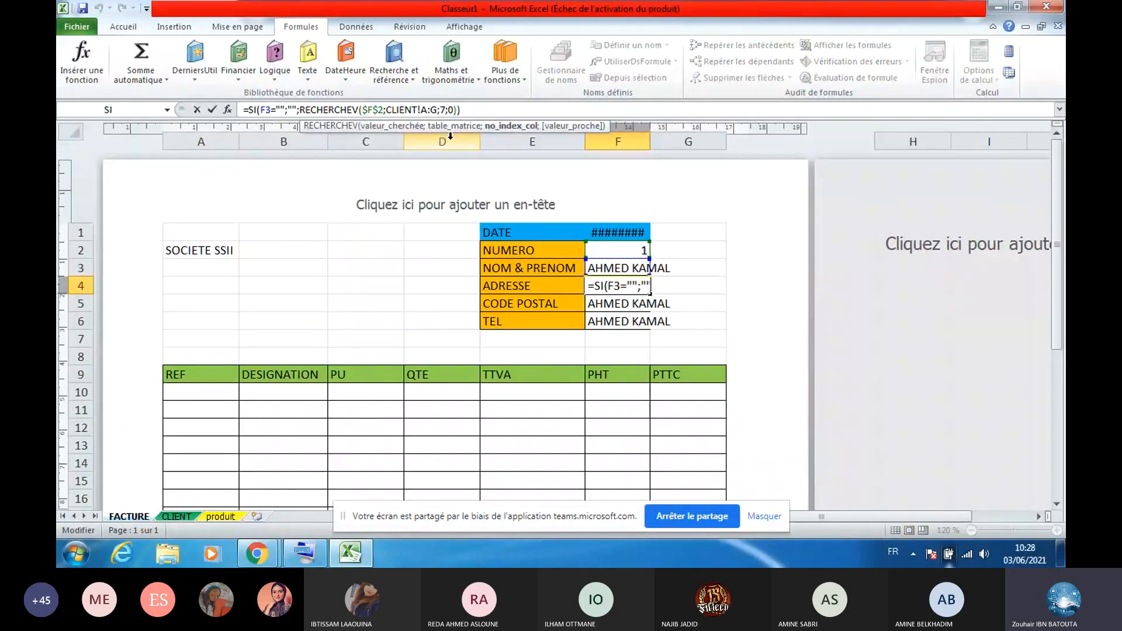
key(Return)
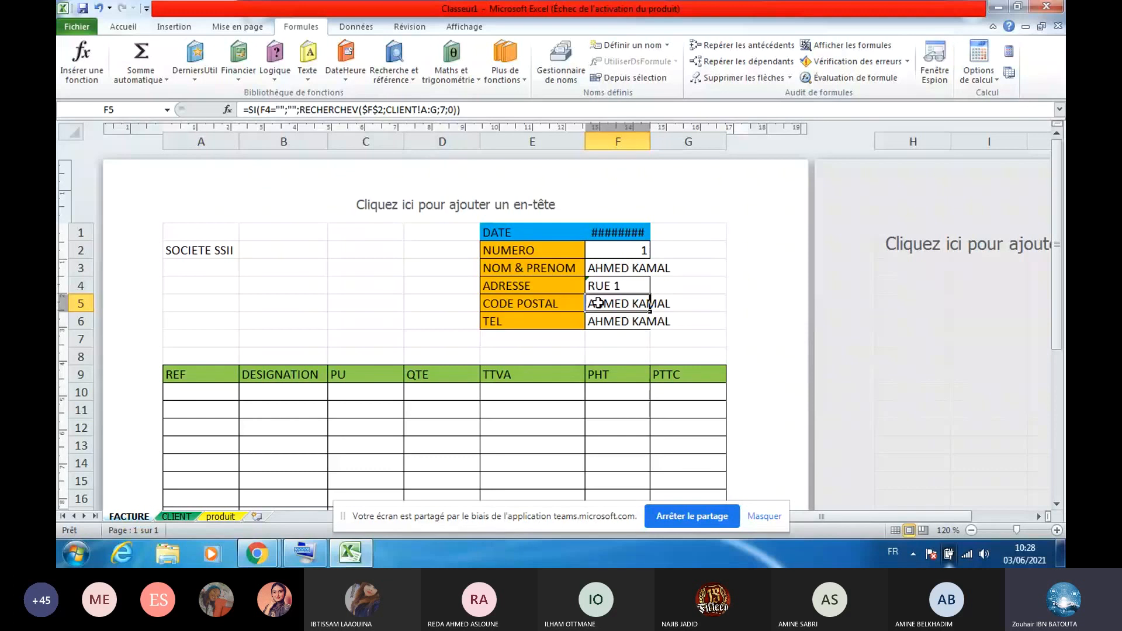
click(449, 109)
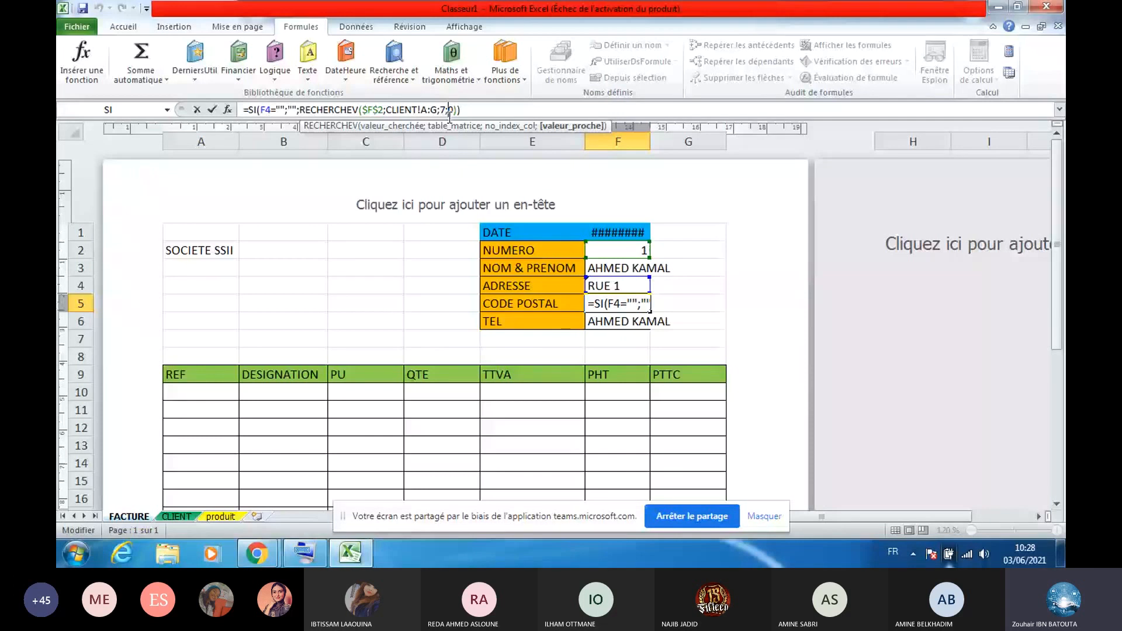
key(Return)
click(635, 263)
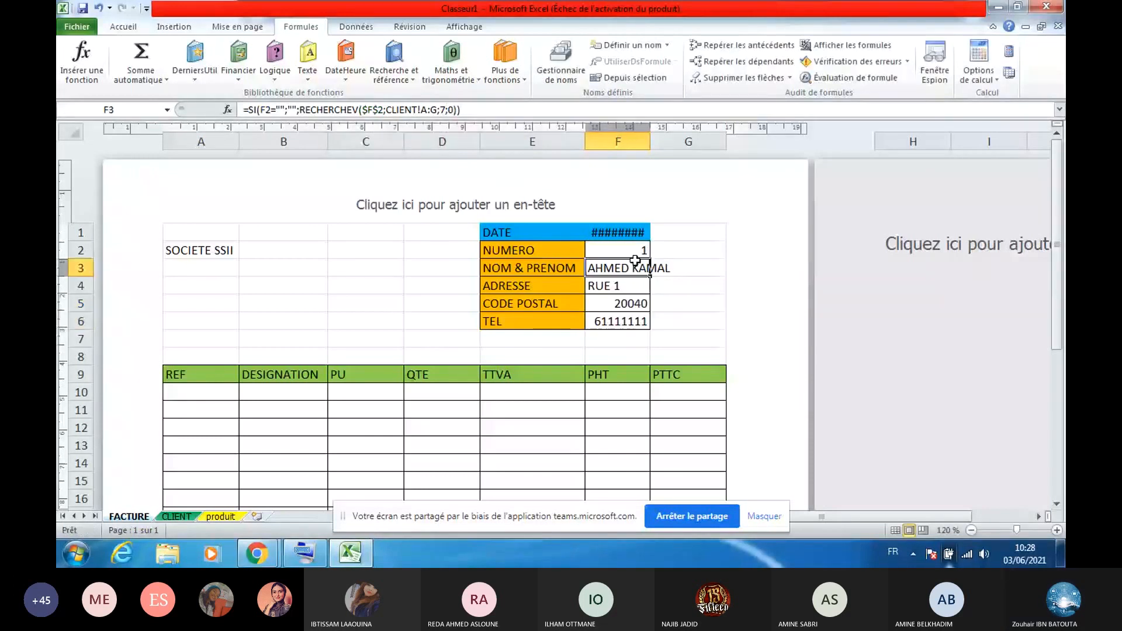
Pick client 5 from the F2 dropdown to test the auto-fill, then clear F2 and select A10
click(644, 250)
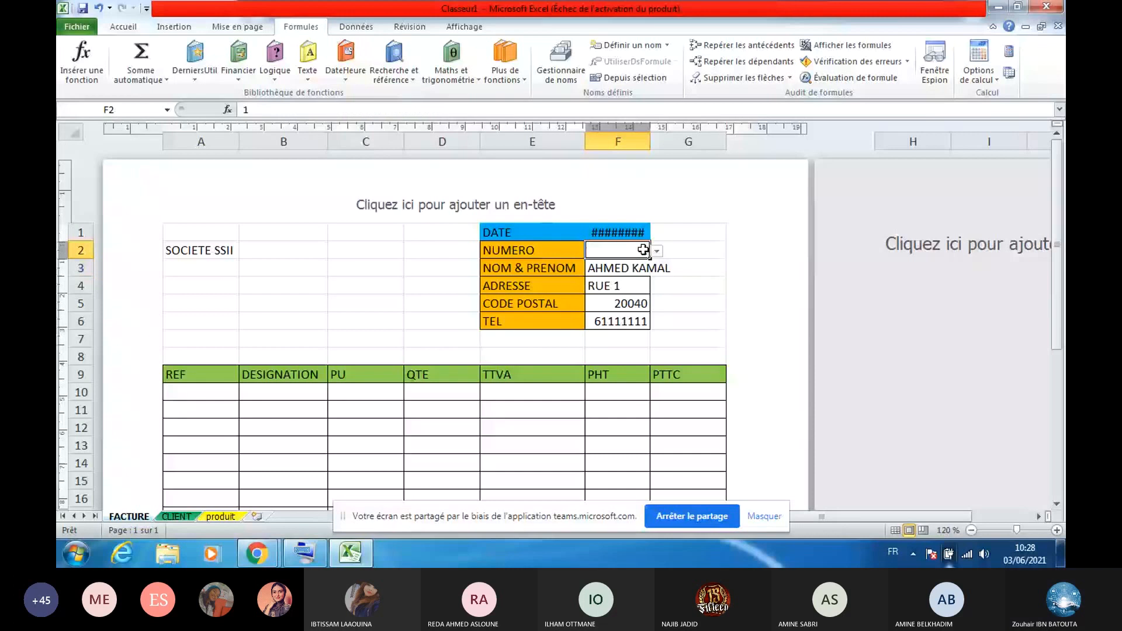
click(658, 252)
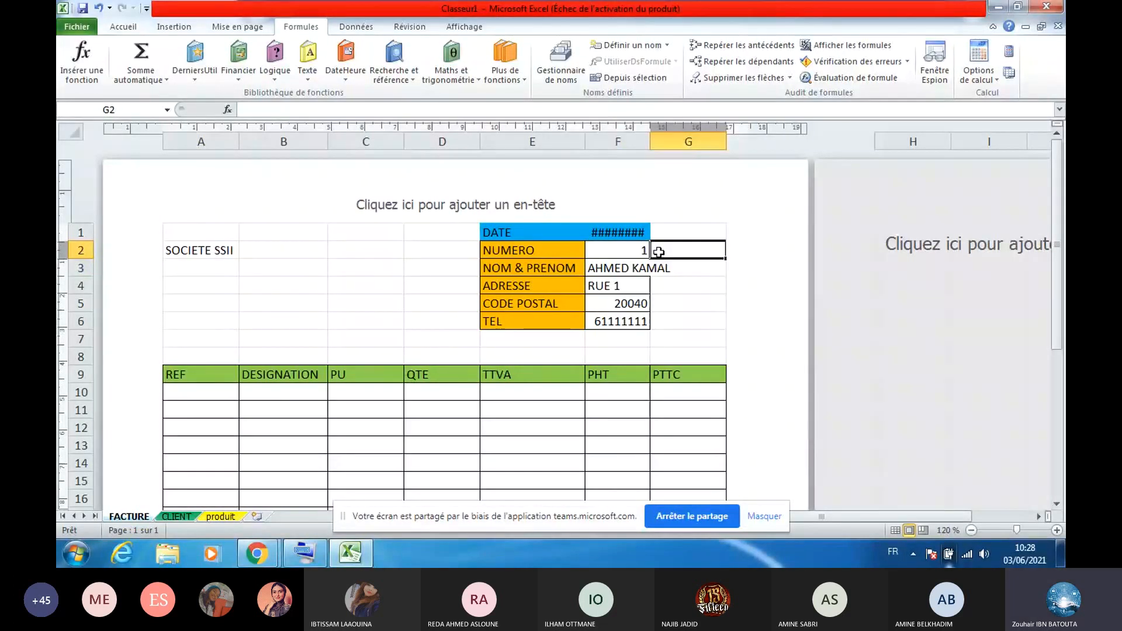
click(627, 251)
click(657, 251)
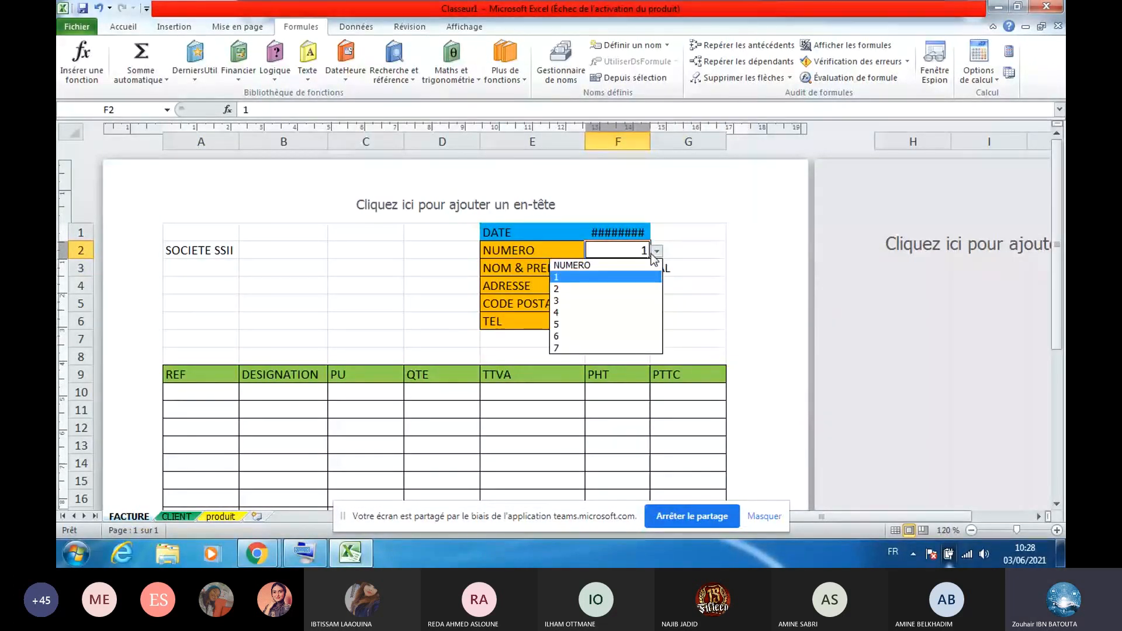
key(Down)
key(Down)
key(Down)
key(Down)
key(Return)
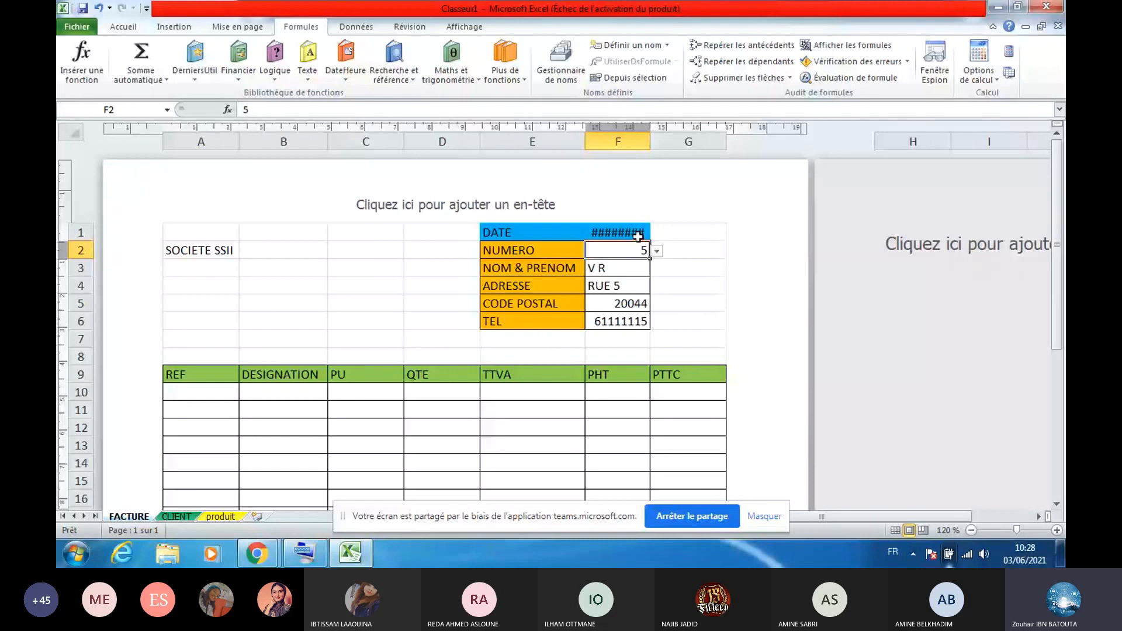
key(Delete)
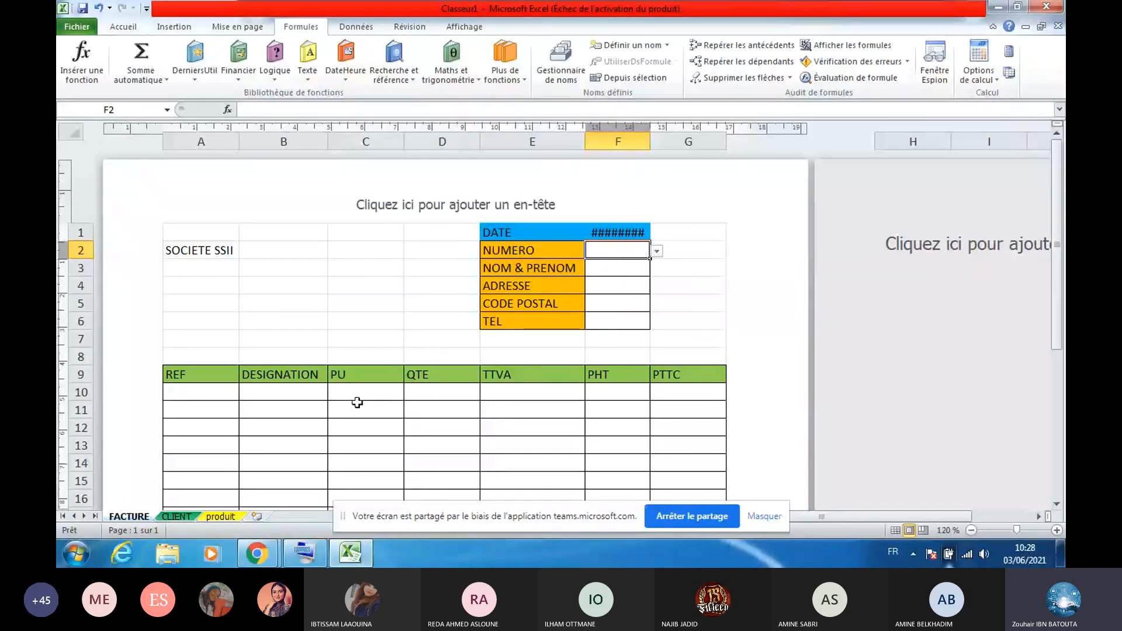
click(195, 392)
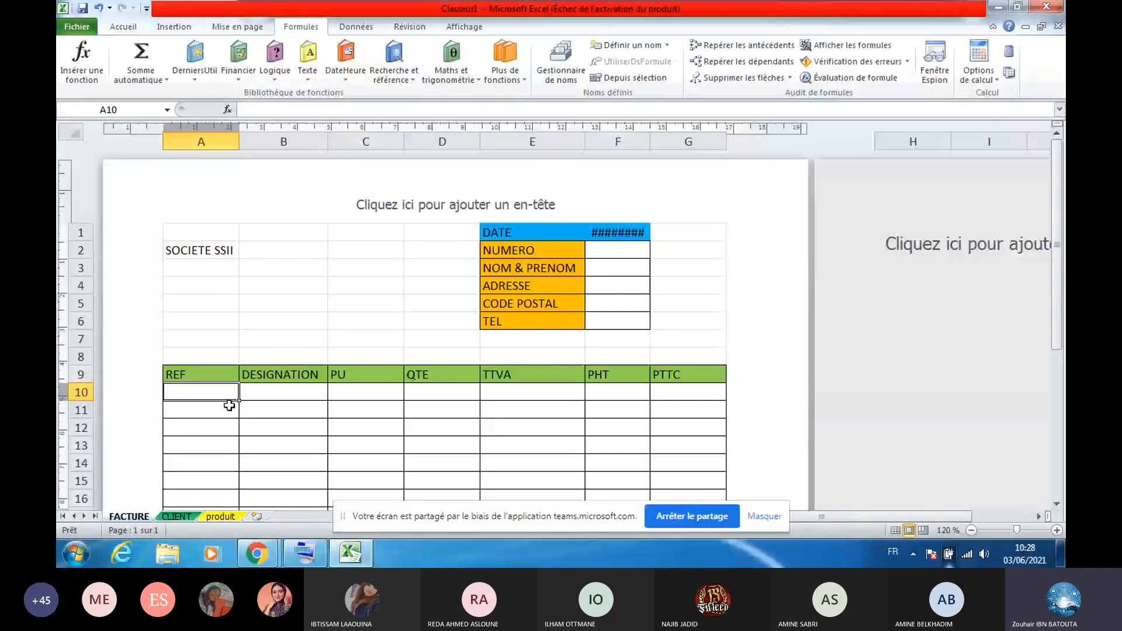
Add a List data validation to A10 using the product references on the produit sheet
click(356, 27)
click(668, 58)
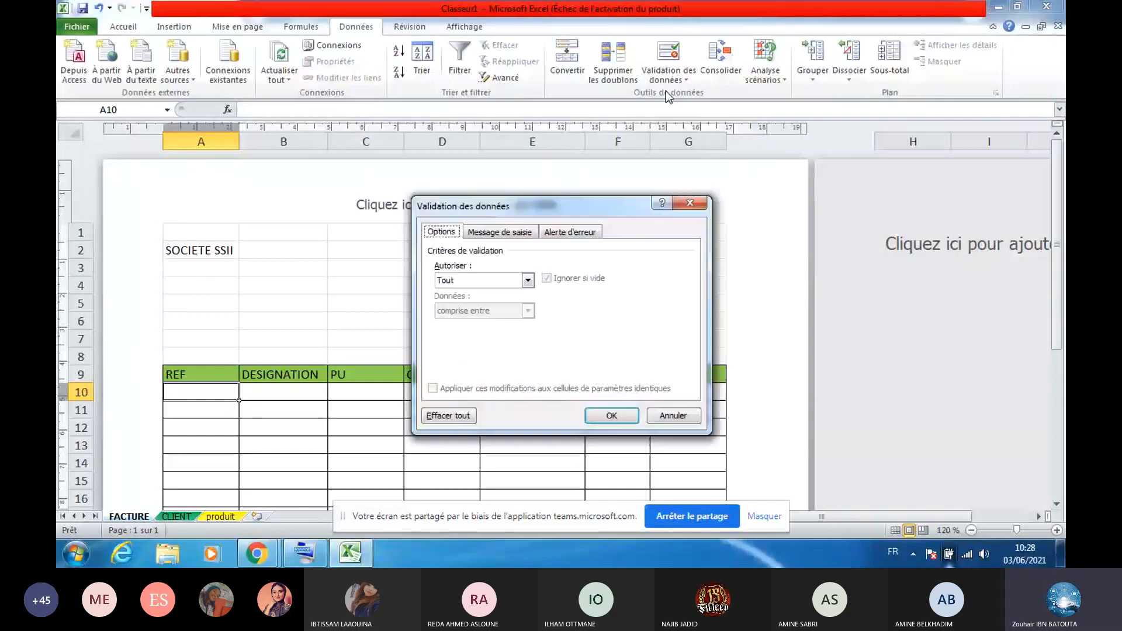
click(489, 280)
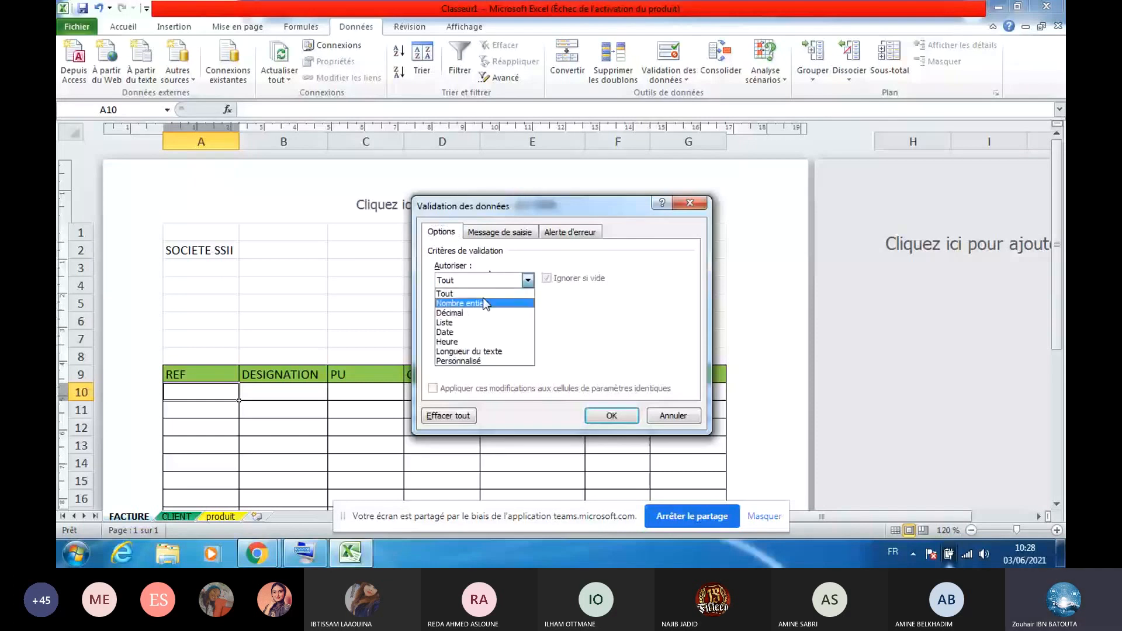
click(467, 322)
click(655, 341)
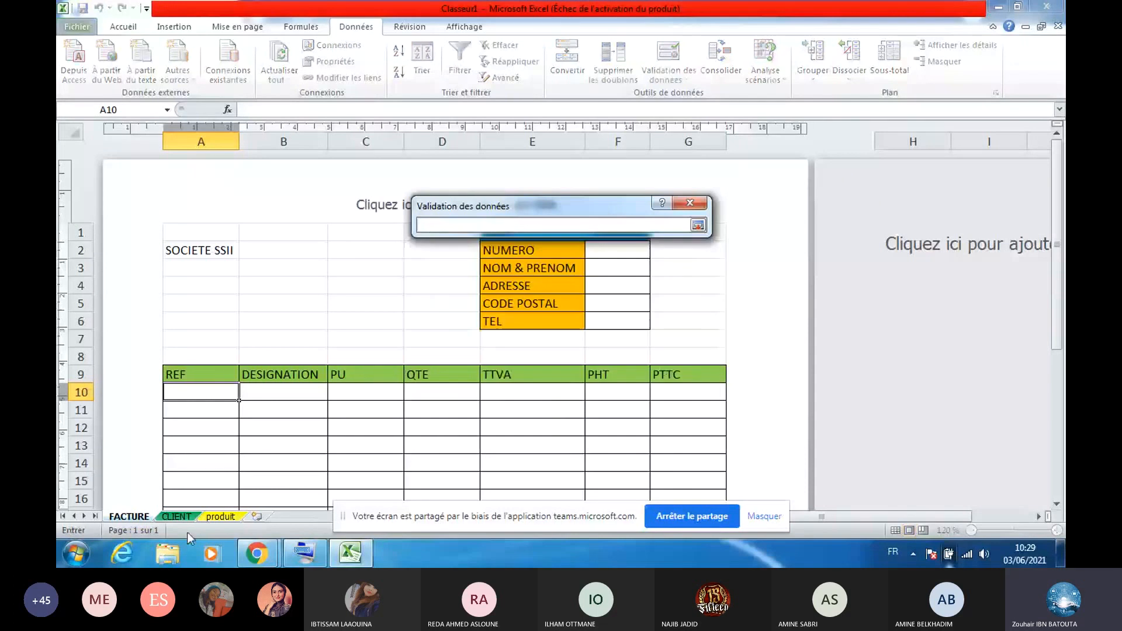
click(222, 517)
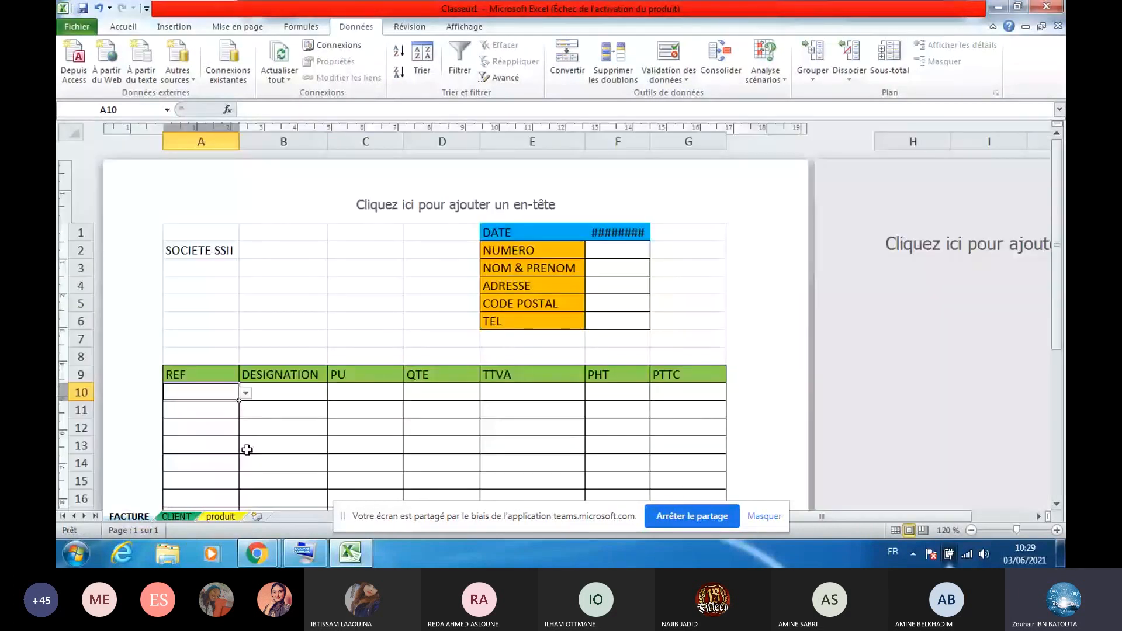
click(246, 393)
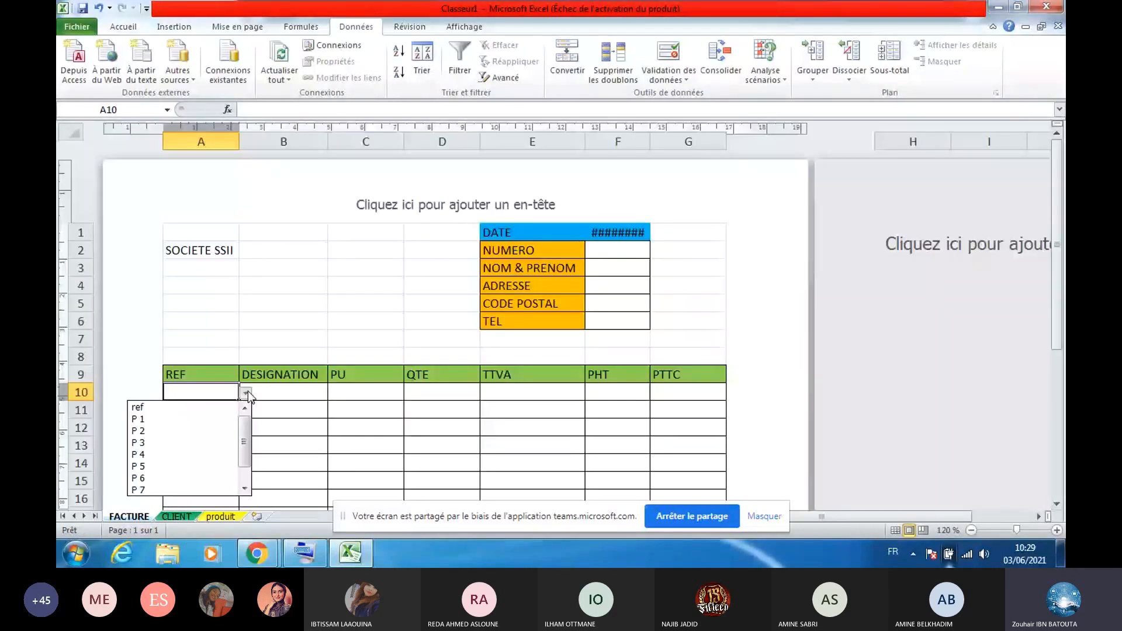
click(236, 392)
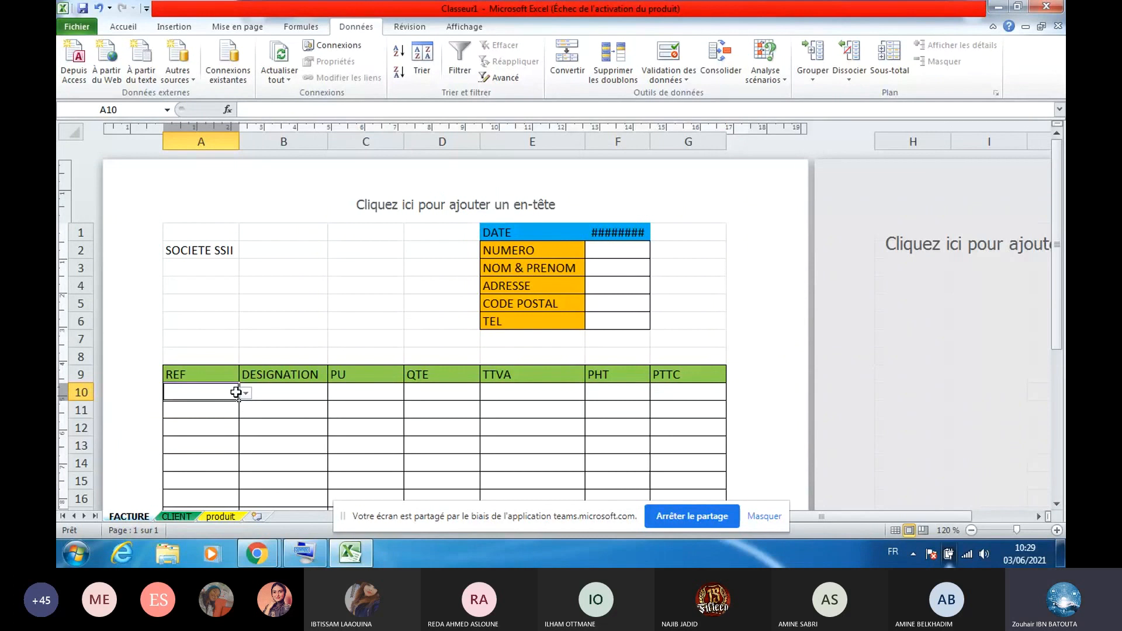
Copy the REF dropdown from A10 down the column to A17
drag(236, 392, 226, 474)
click(221, 262)
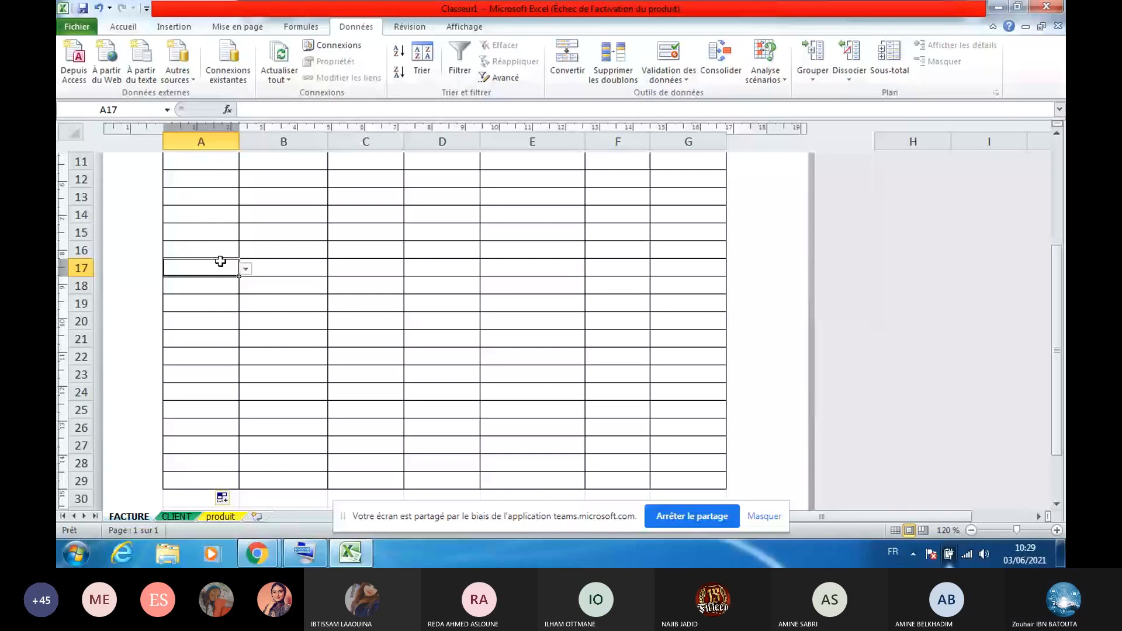
scroll(220, 262, up, 1)
click(225, 215)
click(228, 233)
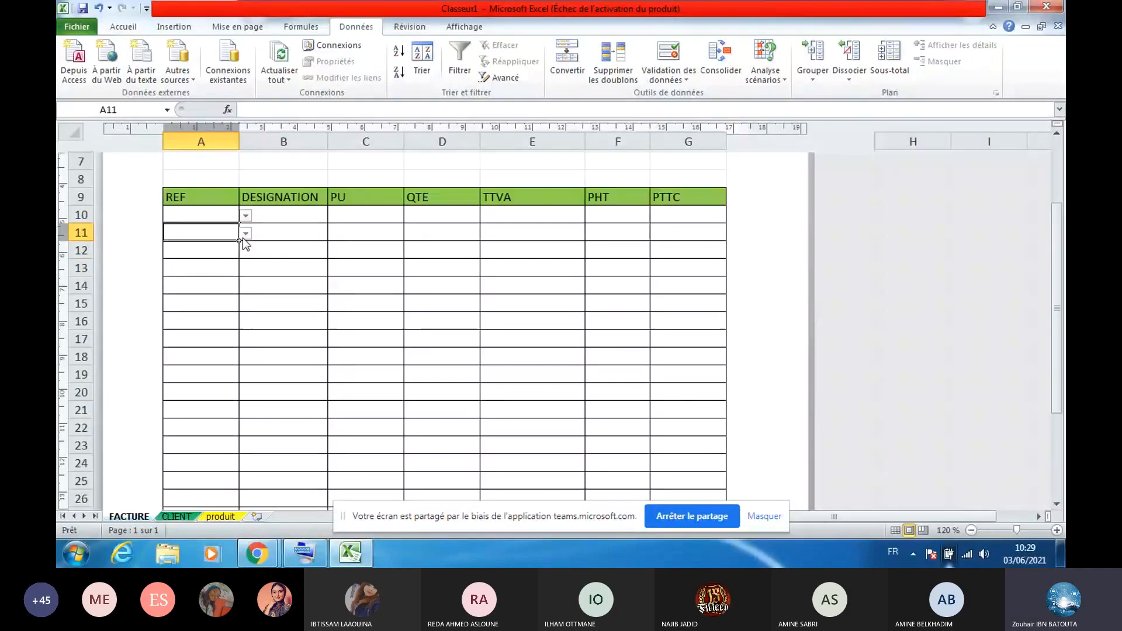
Choose product P 1 in A10 and move to the DESIGNATION cell B10
click(201, 214)
click(245, 215)
click(199, 228)
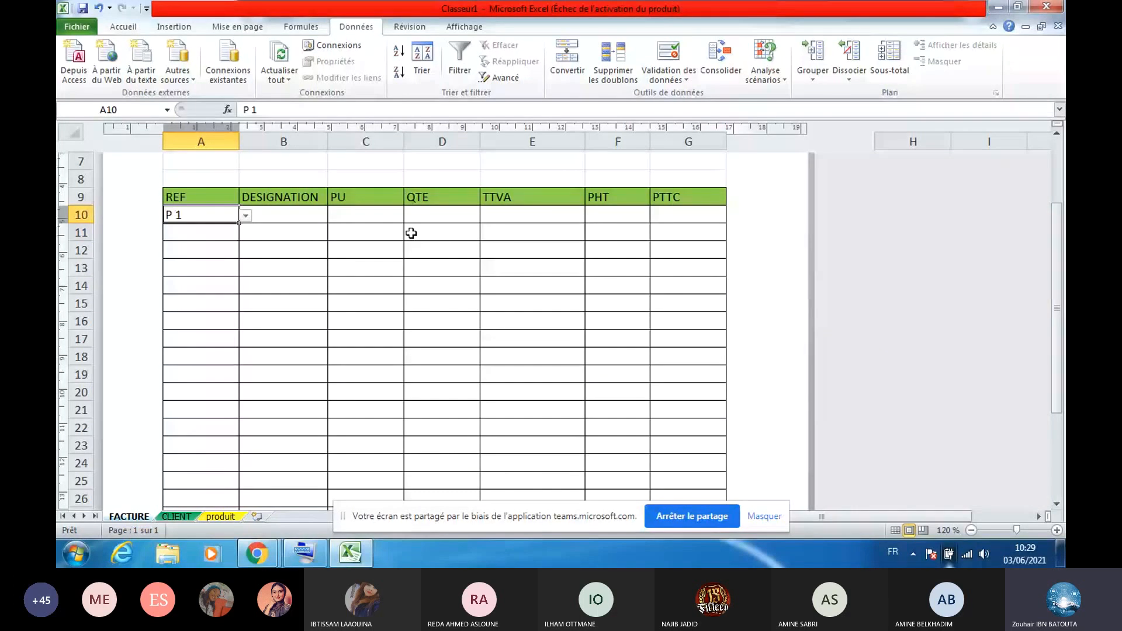
click(310, 214)
click(311, 27)
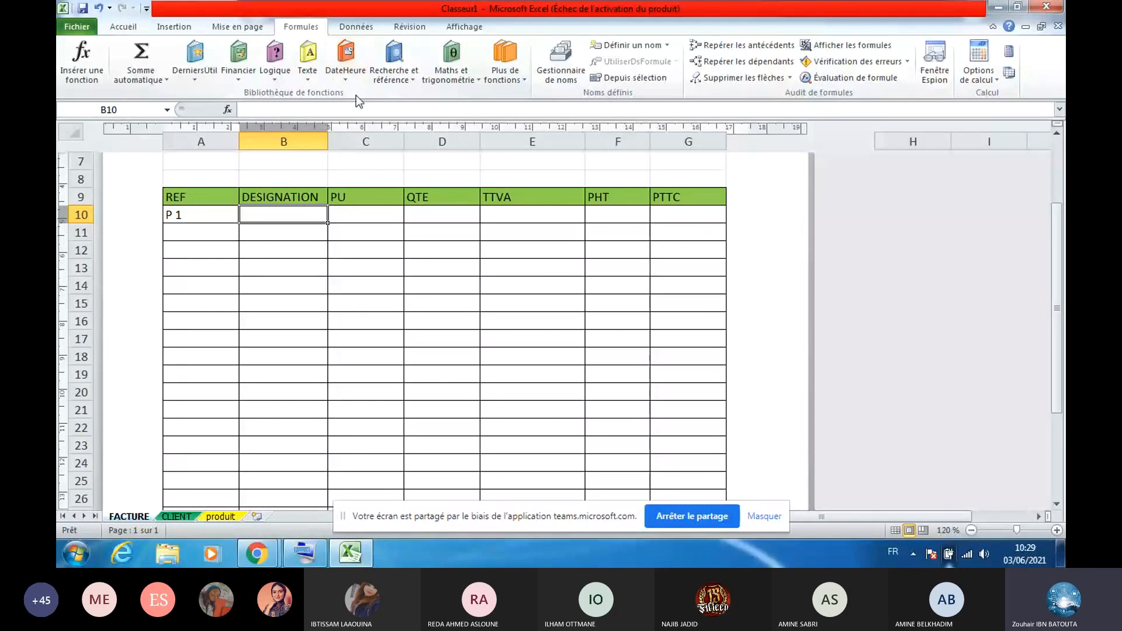
click(399, 69)
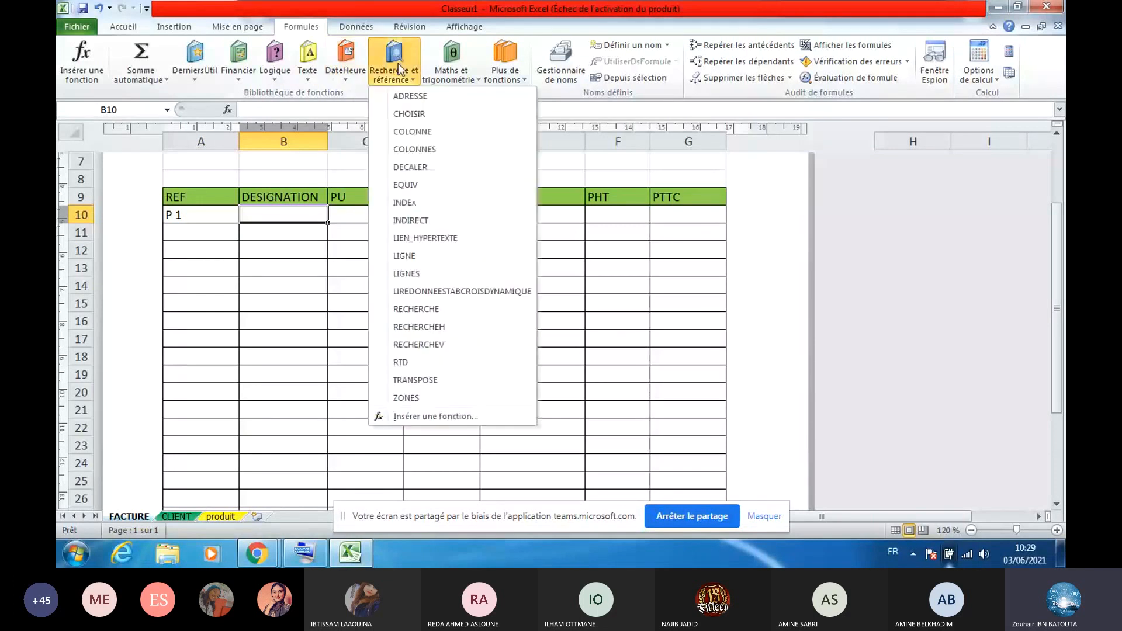
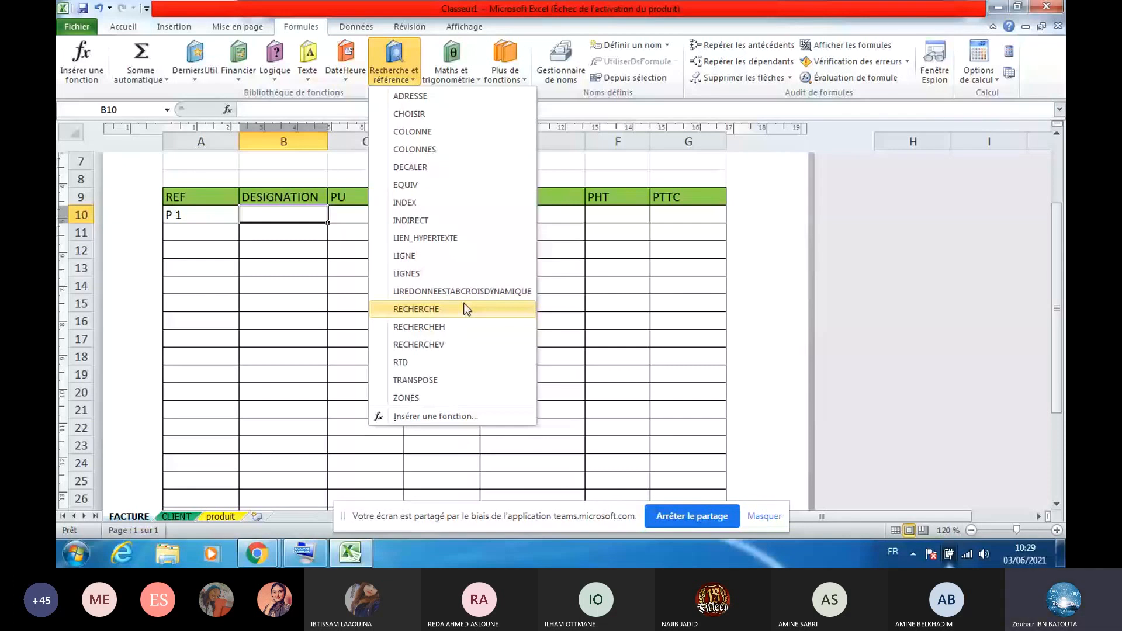
Enter =RECHERCHEV(A10;produit!A:D;2;0) in B10 to return A10's product designation
click(418, 344)
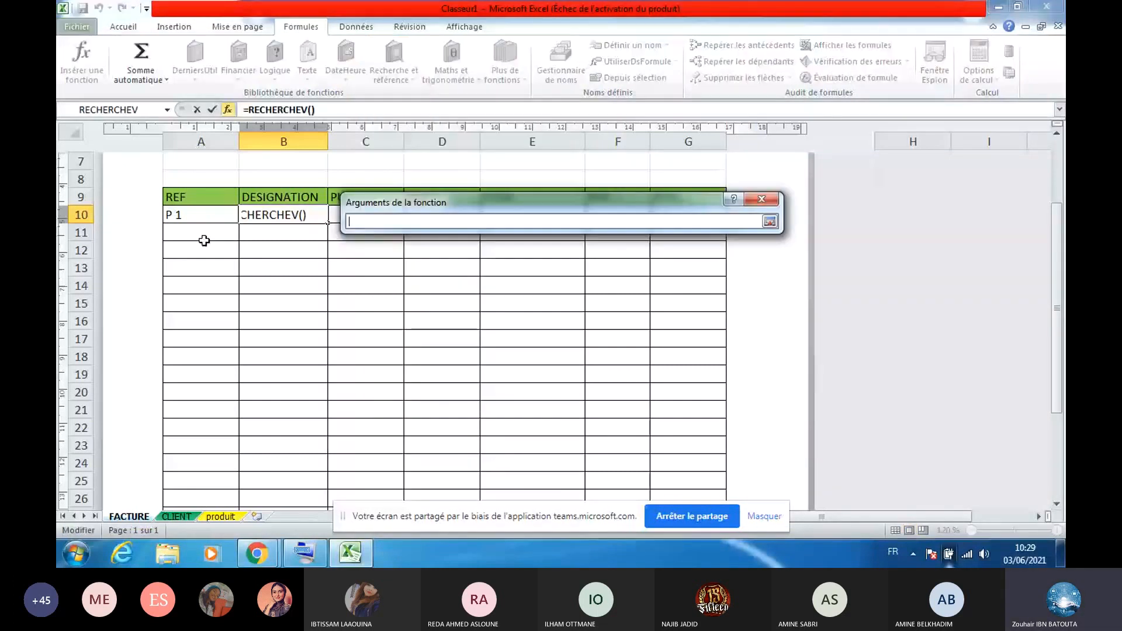
click(221, 517)
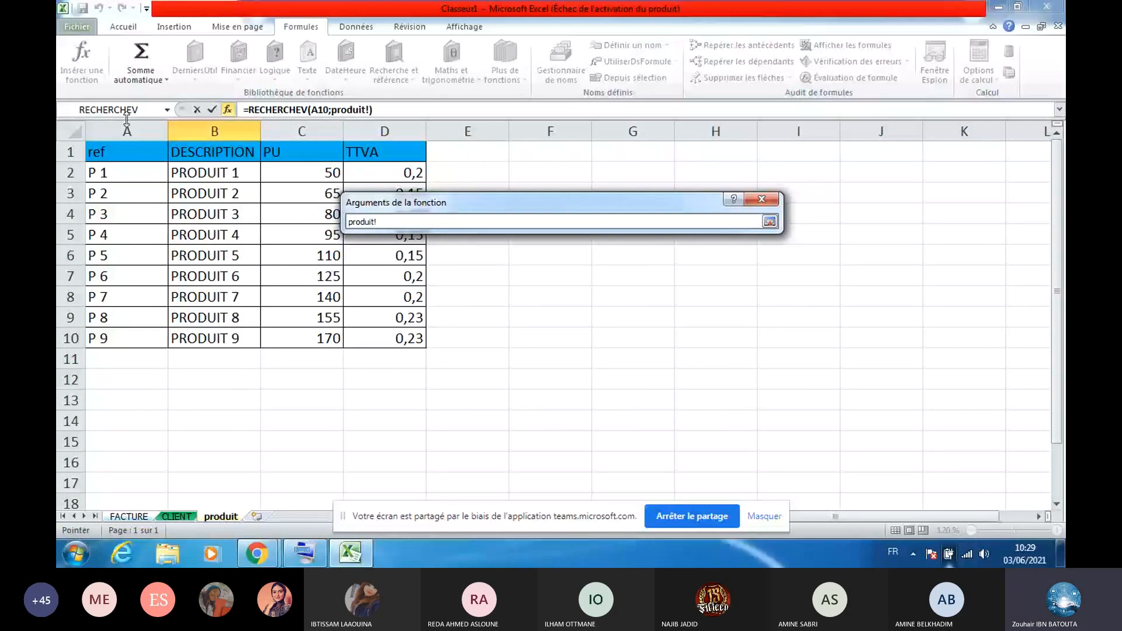
drag(127, 125, 384, 129)
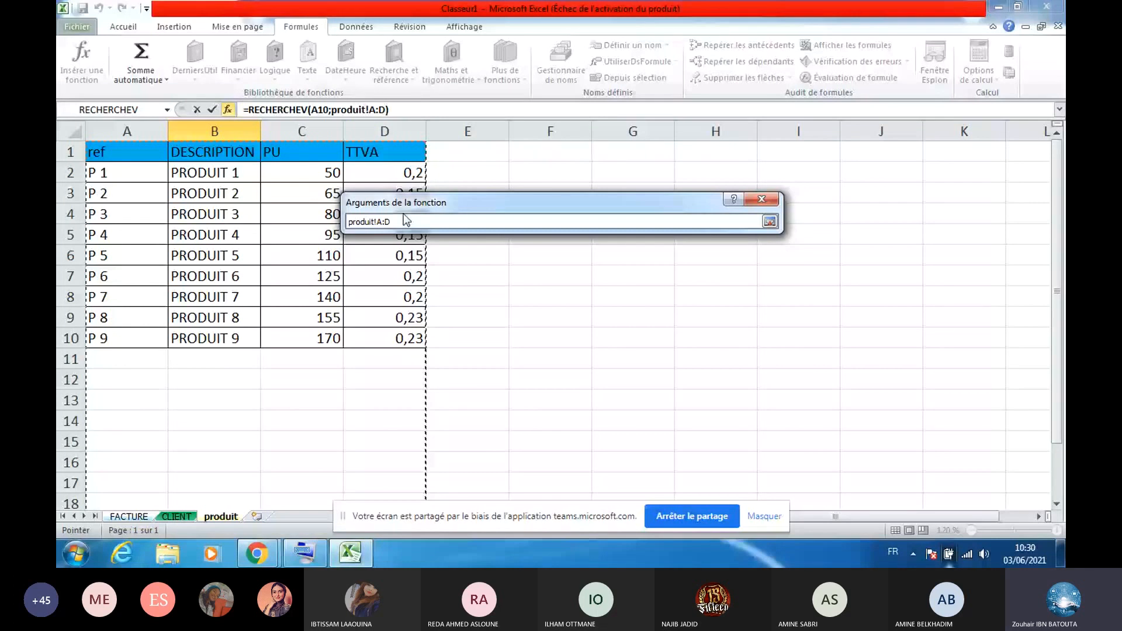
key(Return)
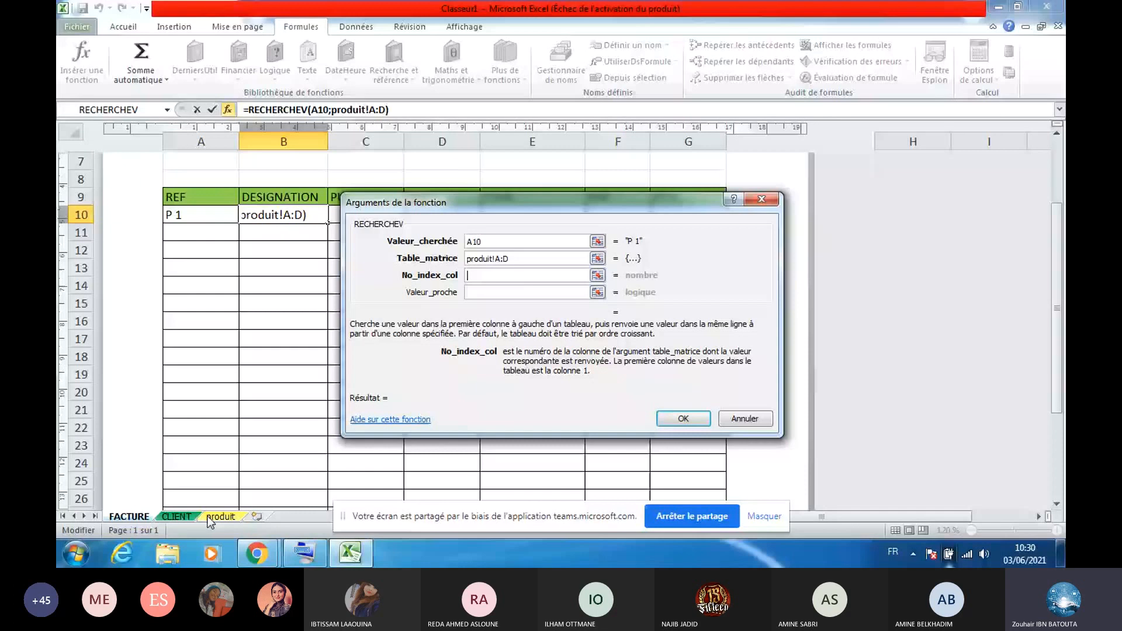
text(2)
click(481, 293)
text(0)
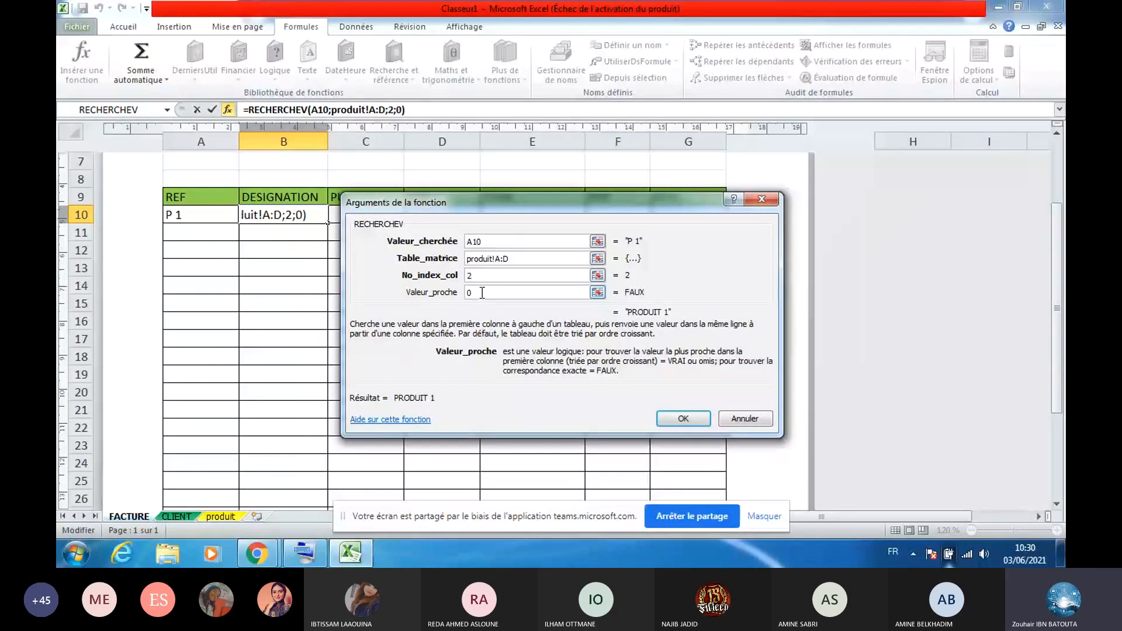
key(Return)
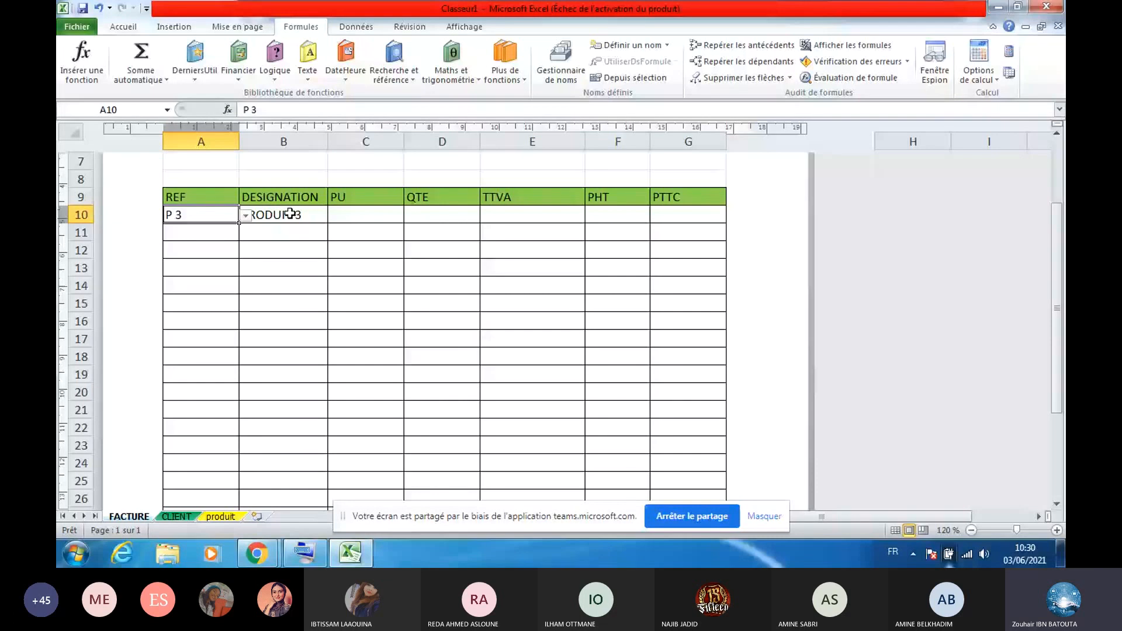
Clear the reference in A10 and cut the RECHERCHEV formula out of B10
key(Delete)
click(290, 214)
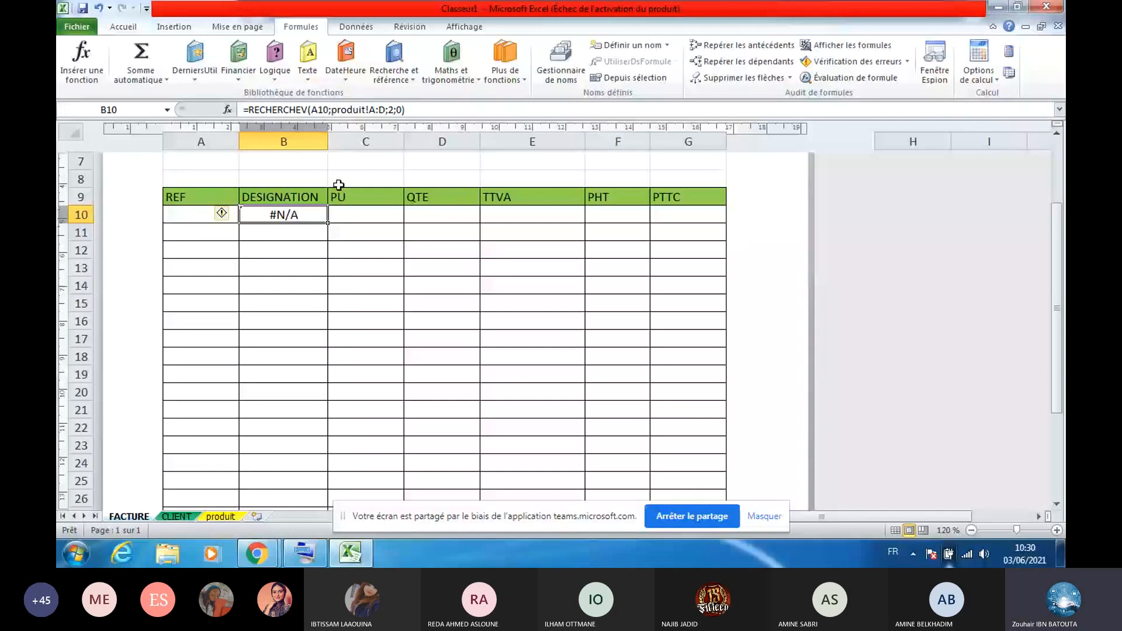
right_click(259, 111)
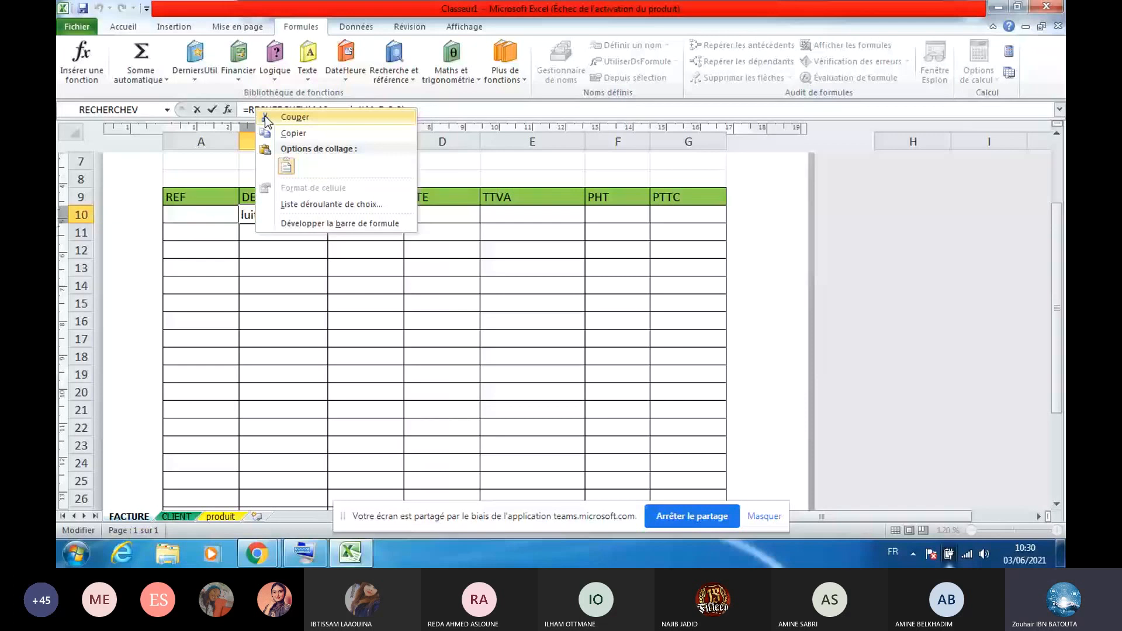
click(267, 117)
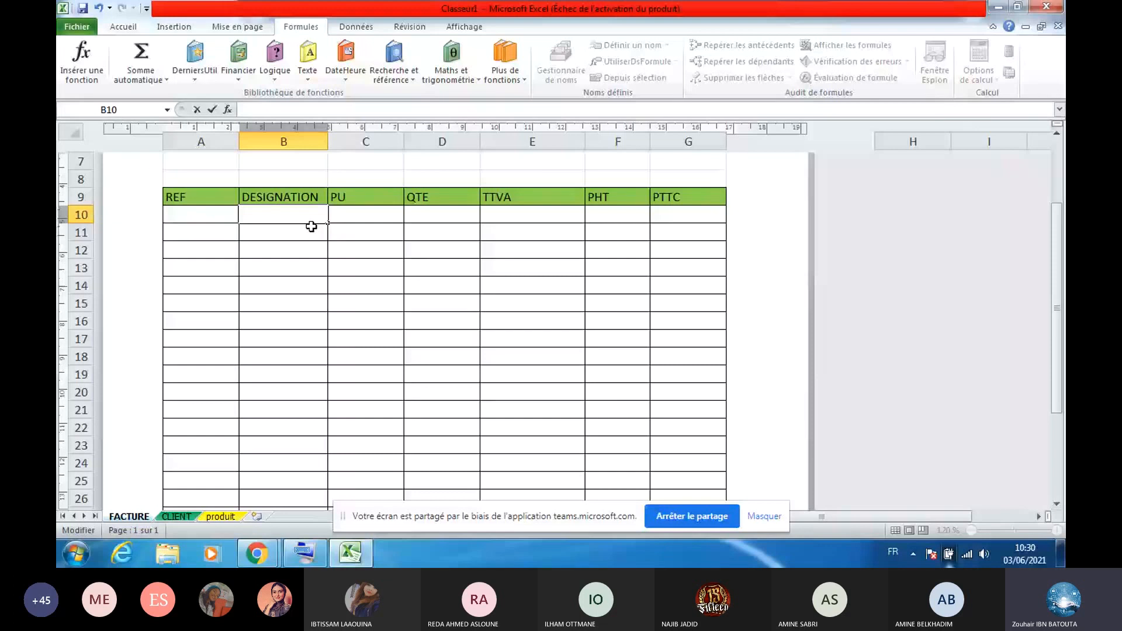
Insert SI in B10 with test A10="", true value "", and the cut lookup as false value
click(274, 61)
click(298, 173)
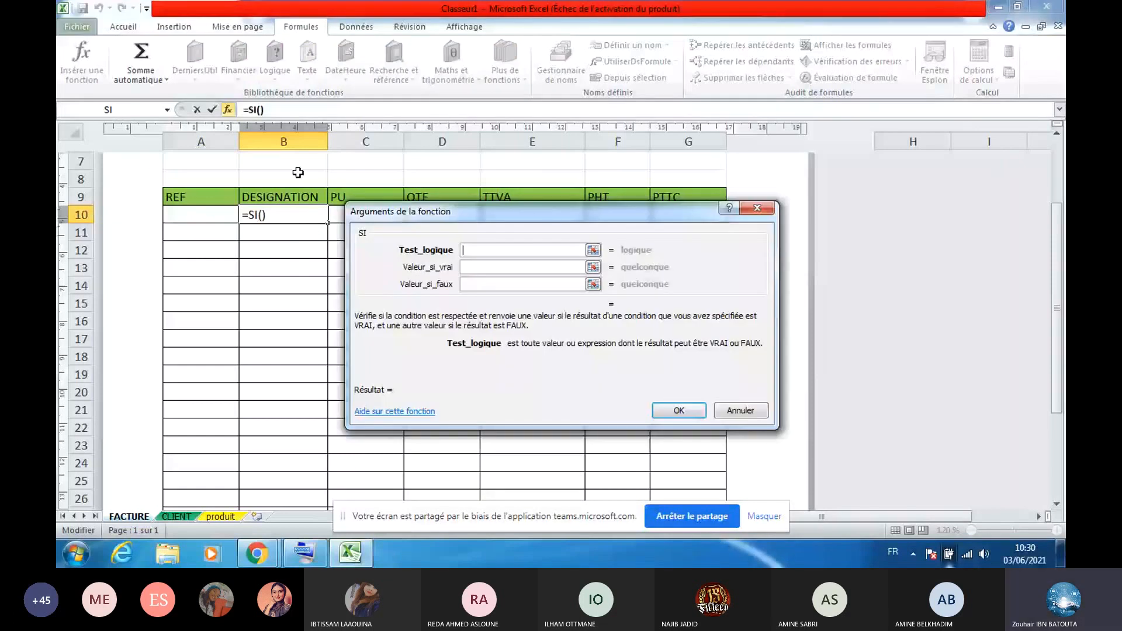
click(200, 215)
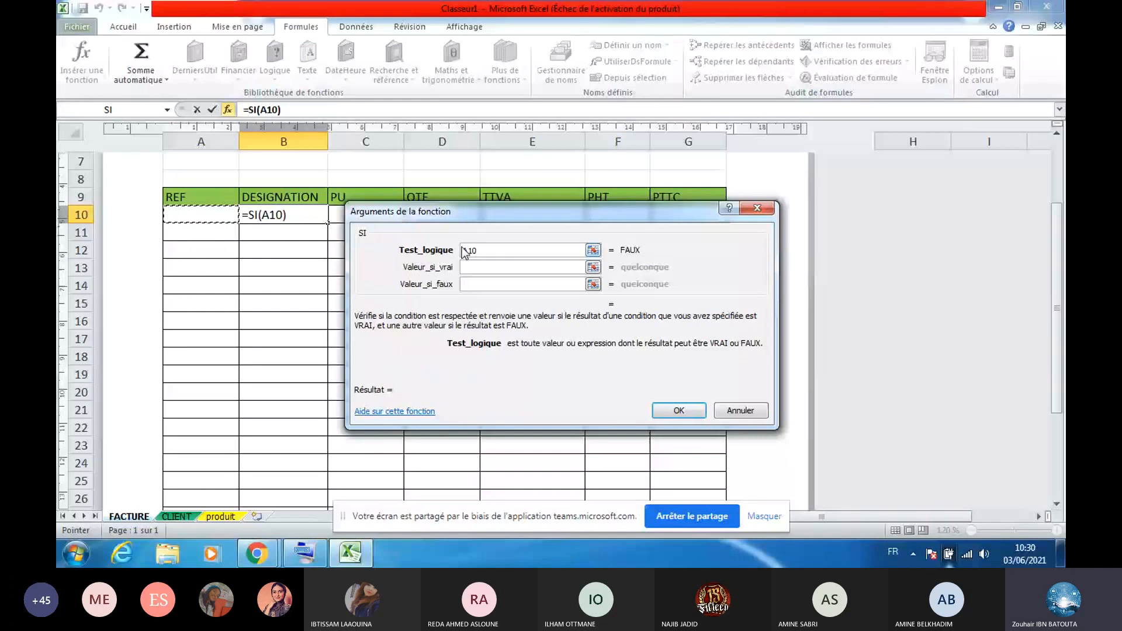
text(="")
click(480, 268)
text("")
key(Tab)
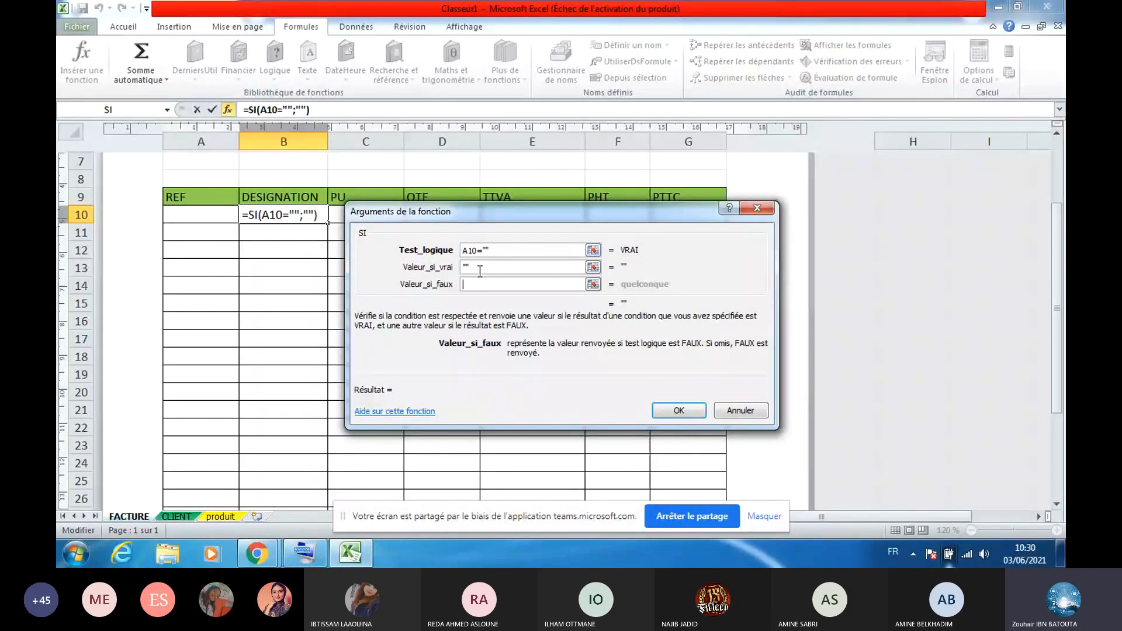
key(ctrl+v)
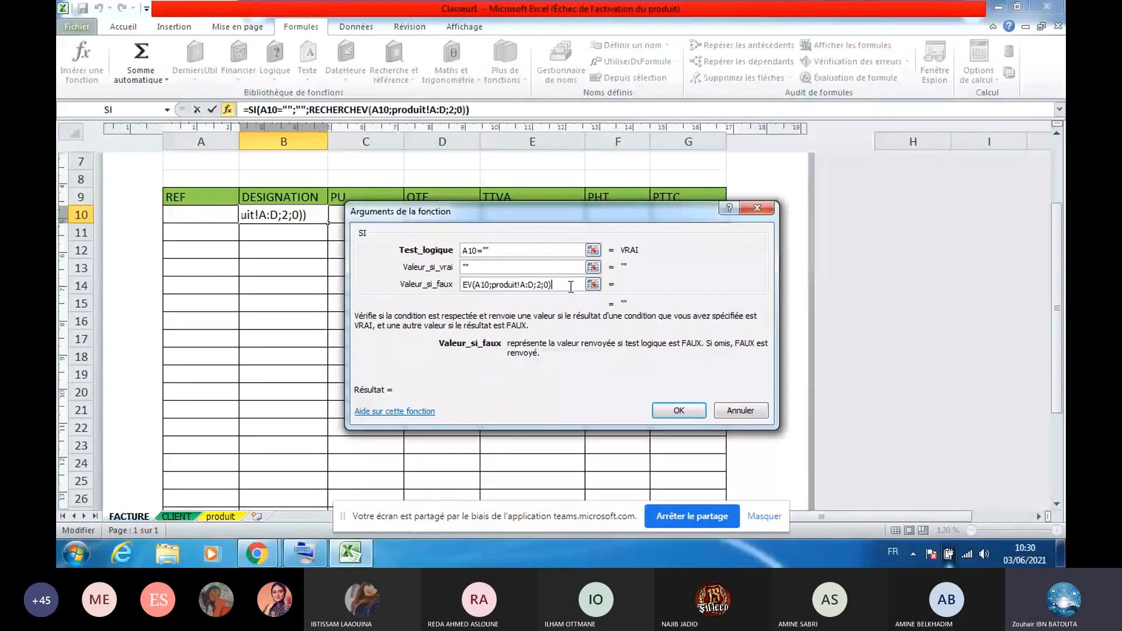
key(Return)
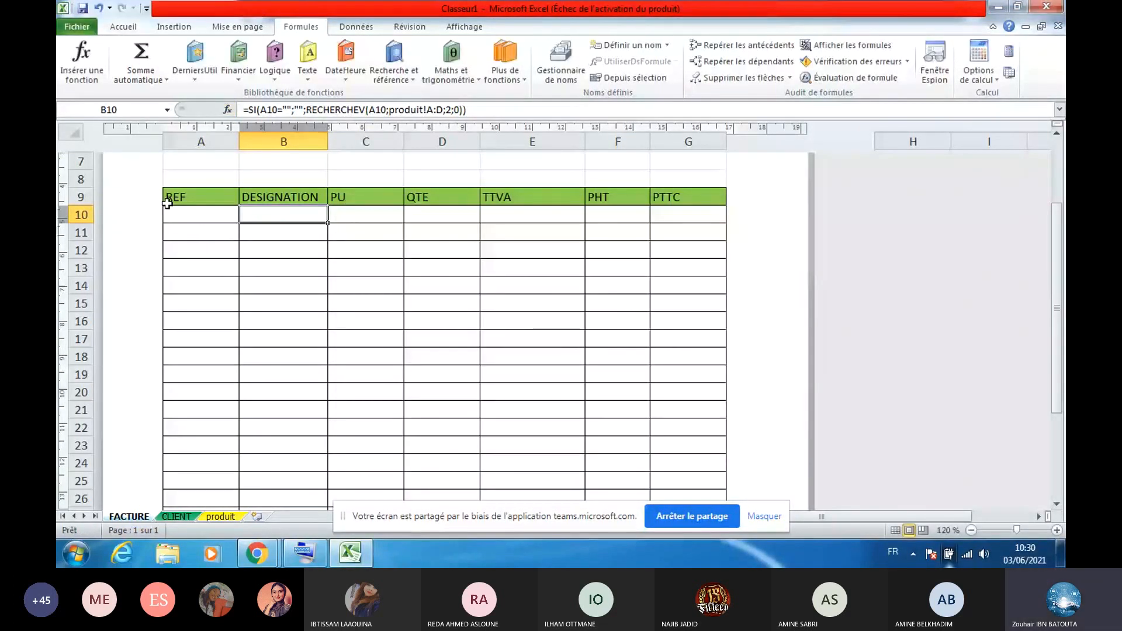
click(232, 213)
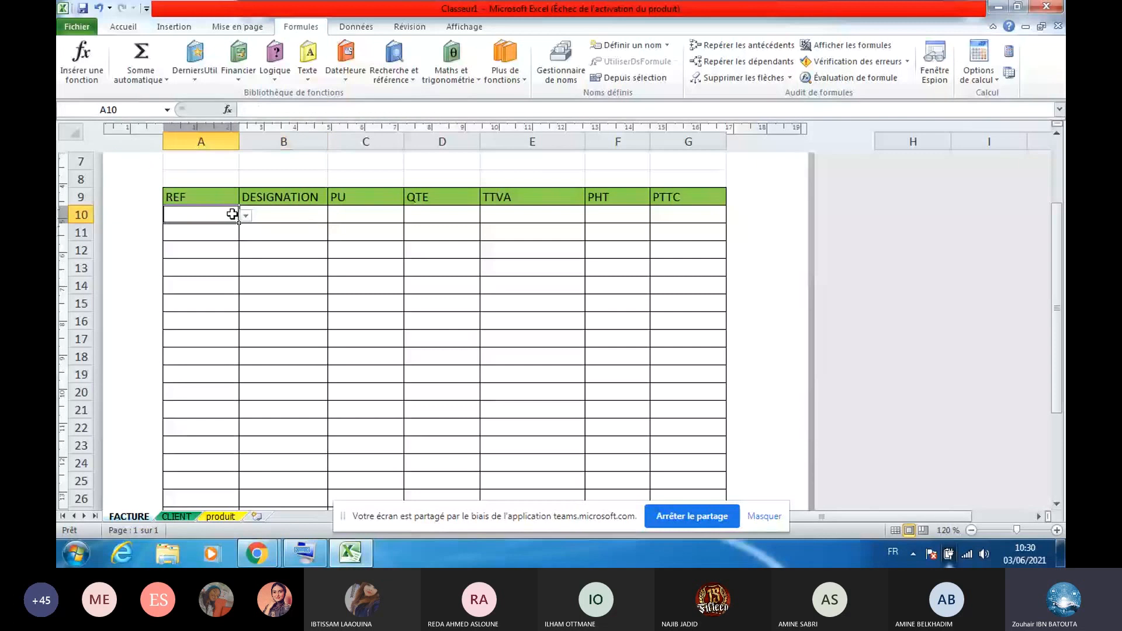
Choose reference P 7 in A10 and copy B10's designation formula down to row 29
click(245, 216)
click(176, 253)
click(245, 217)
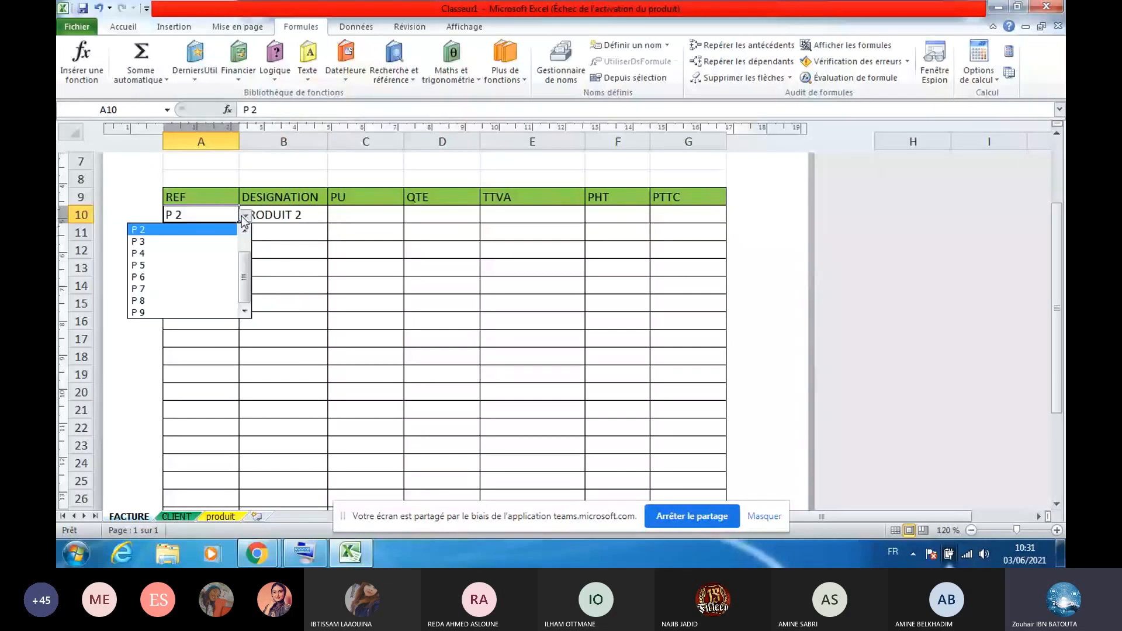
click(139, 289)
click(284, 215)
drag(327, 223, 322, 478)
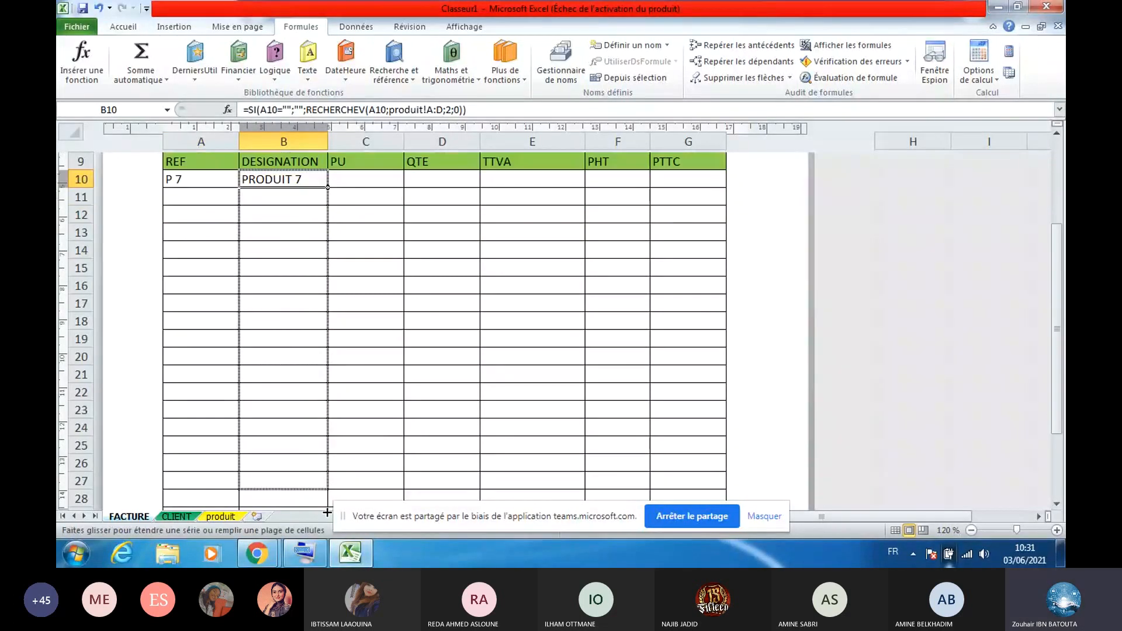
Review the B10, C10 and E10 cells and the produit sheet columns
click(310, 197)
scroll(314, 316, up, 2)
click(303, 203)
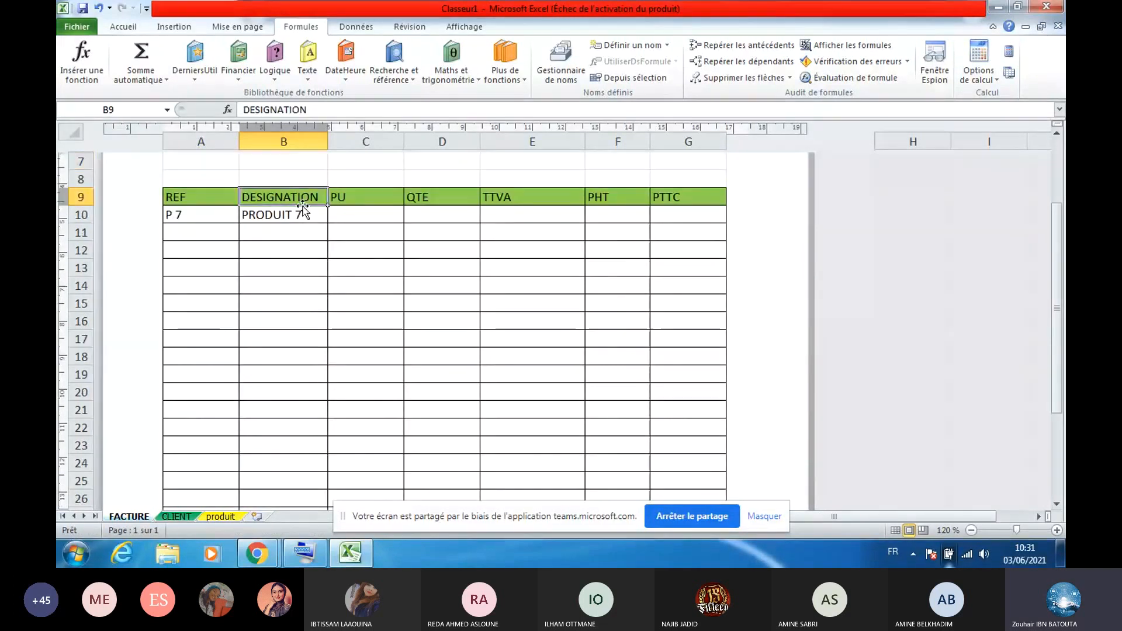
click(302, 217)
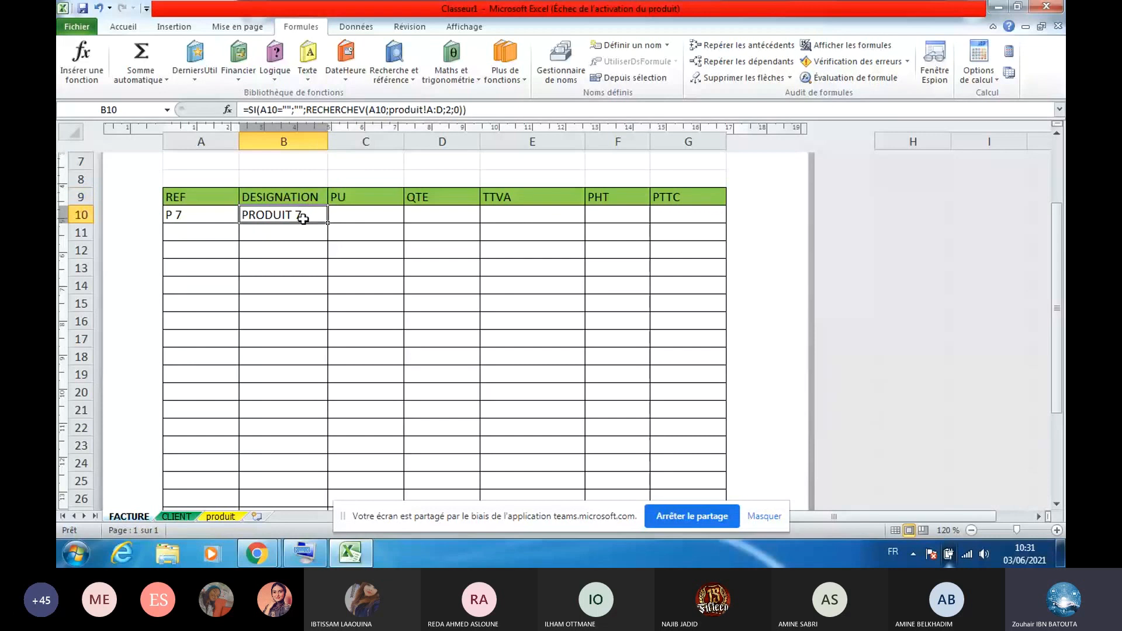
click(375, 215)
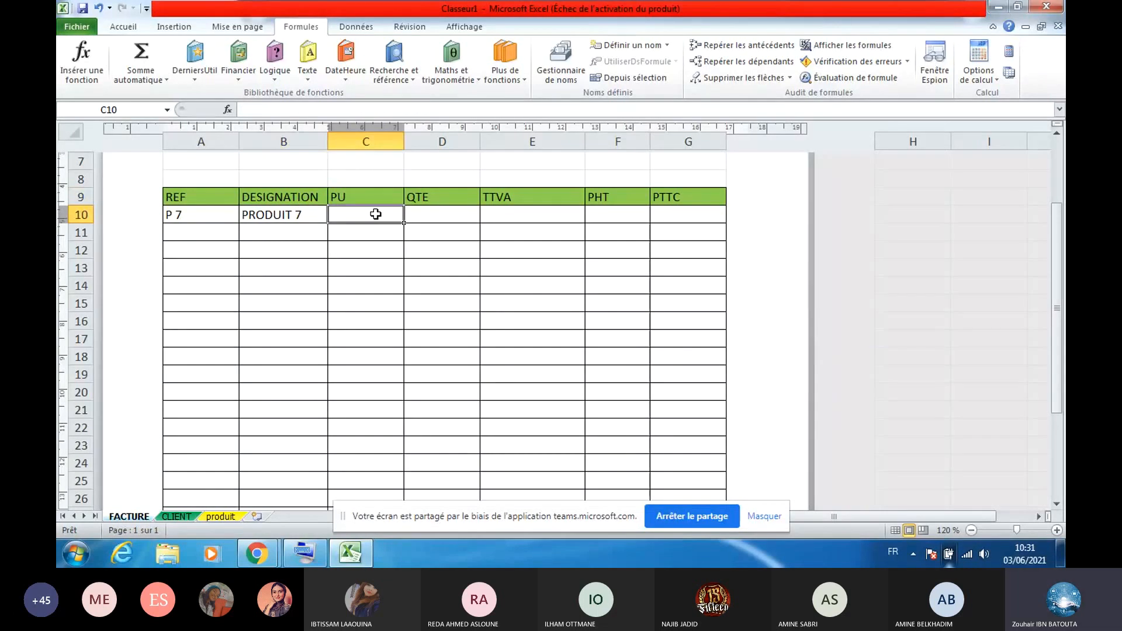
click(504, 220)
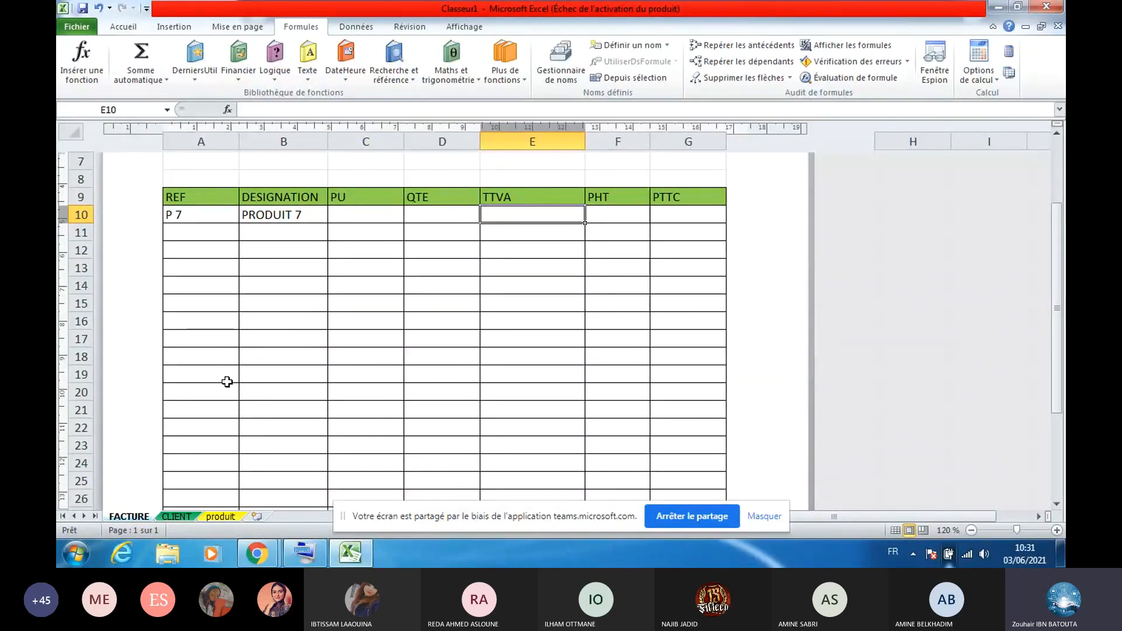
click(220, 516)
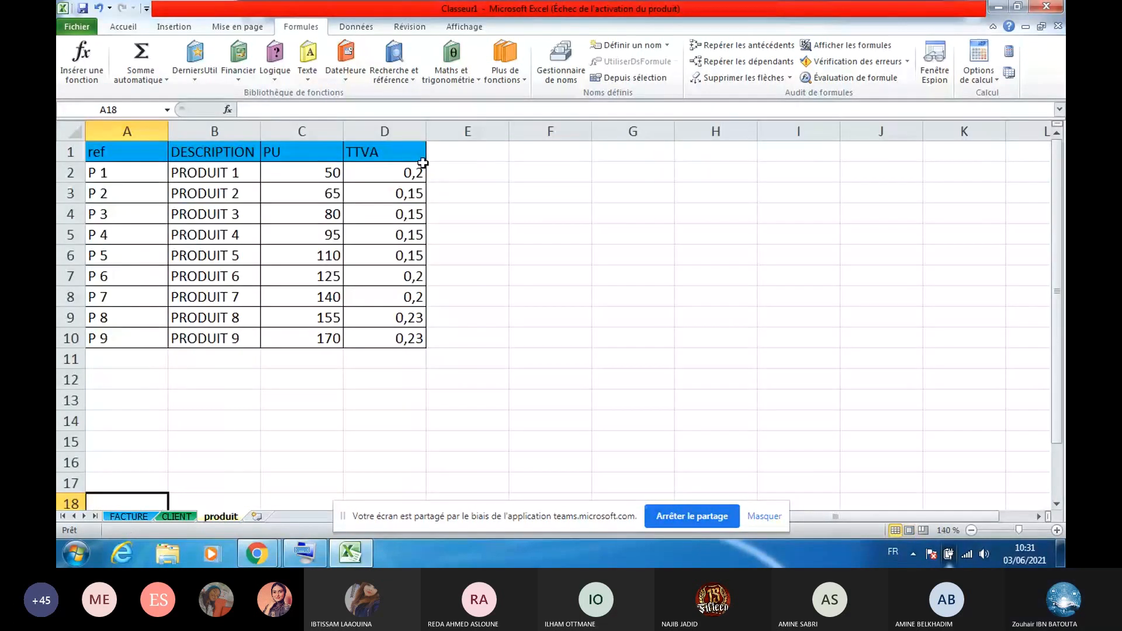
click(139, 512)
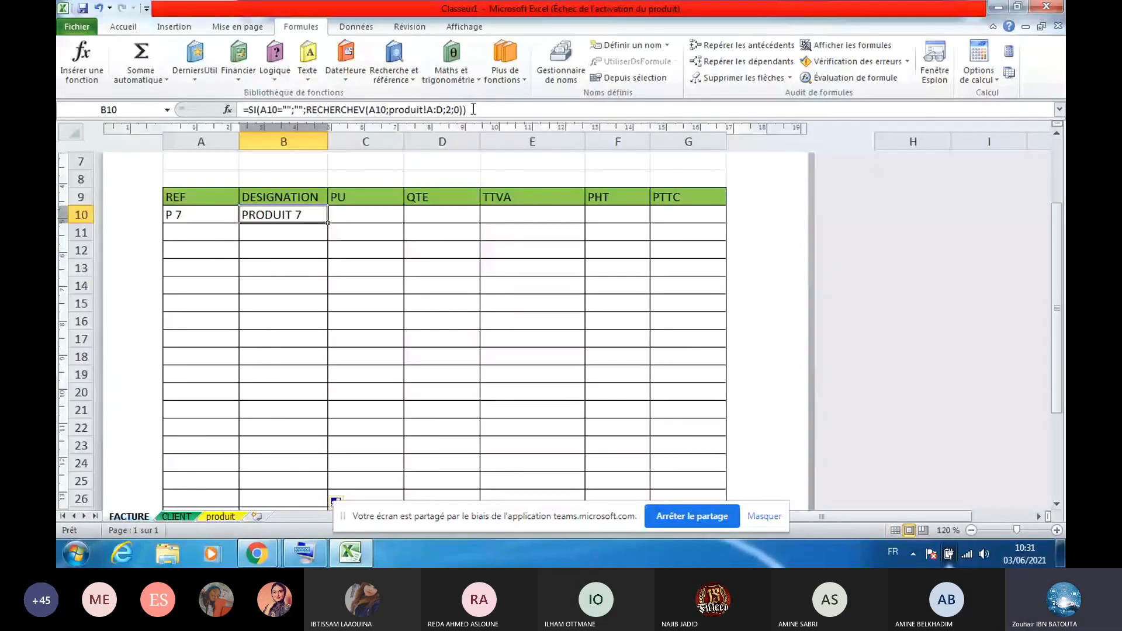
Copy B10's SI/RECHERCHEV formula text and paste it into C10
drag(473, 109, 247, 110)
key(ctrl+c)
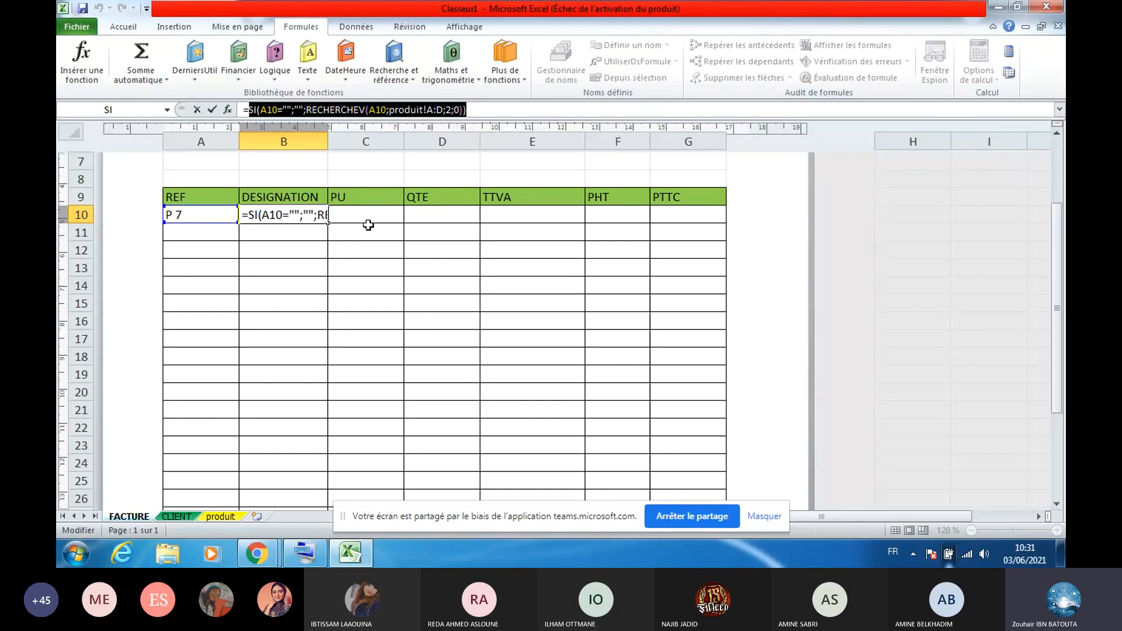
key(Escape)
click(221, 517)
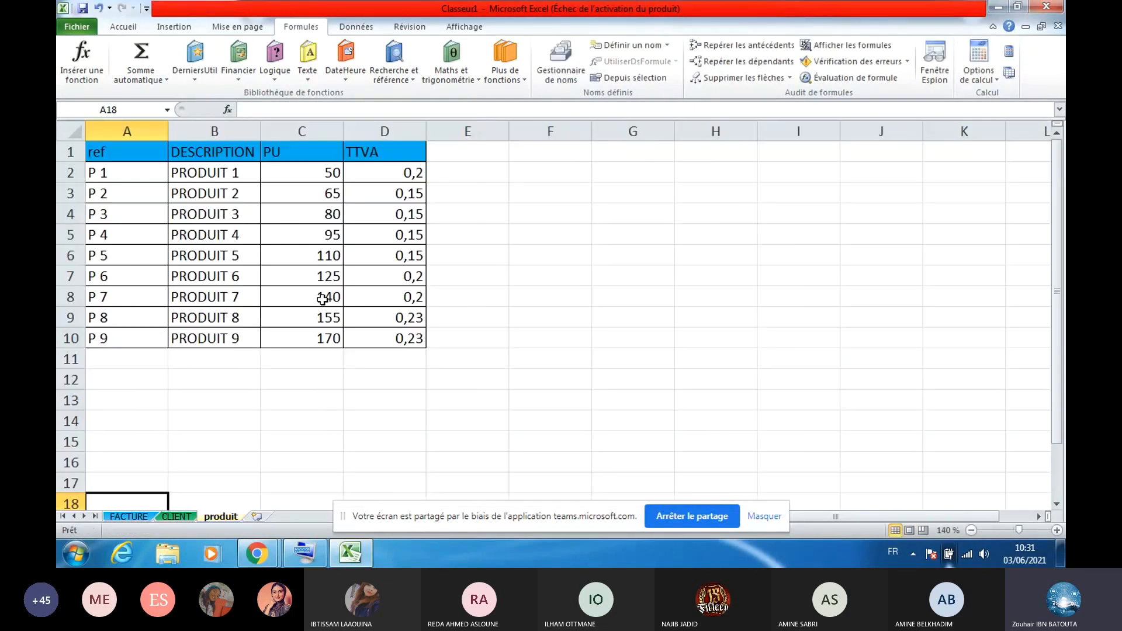
click(129, 516)
click(366, 215)
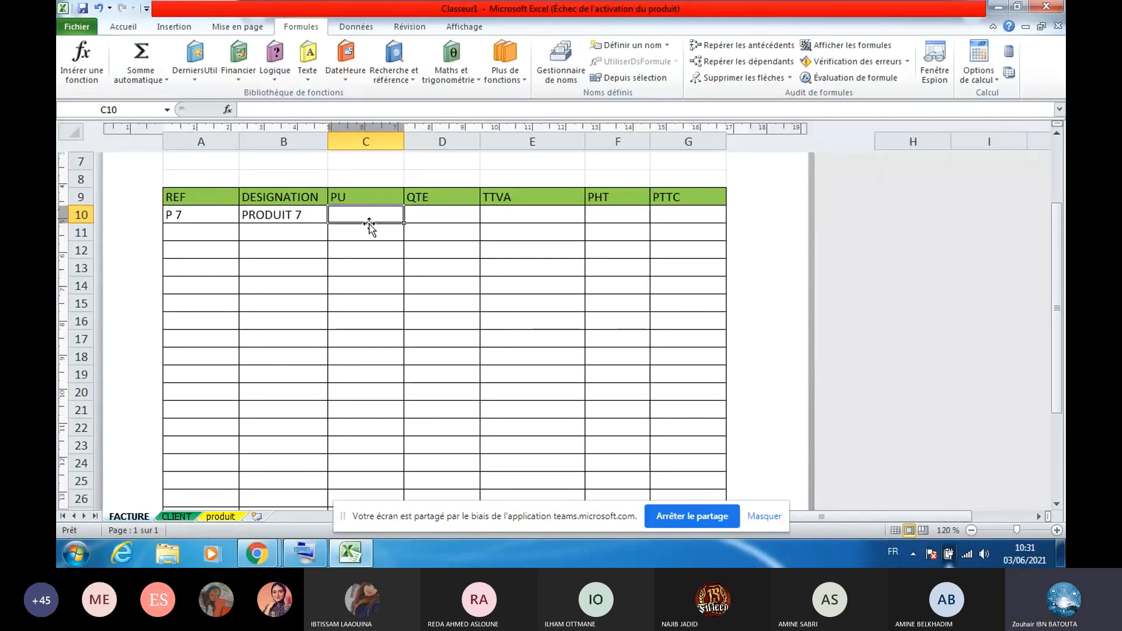
click(401, 108)
key(ctrl+v)
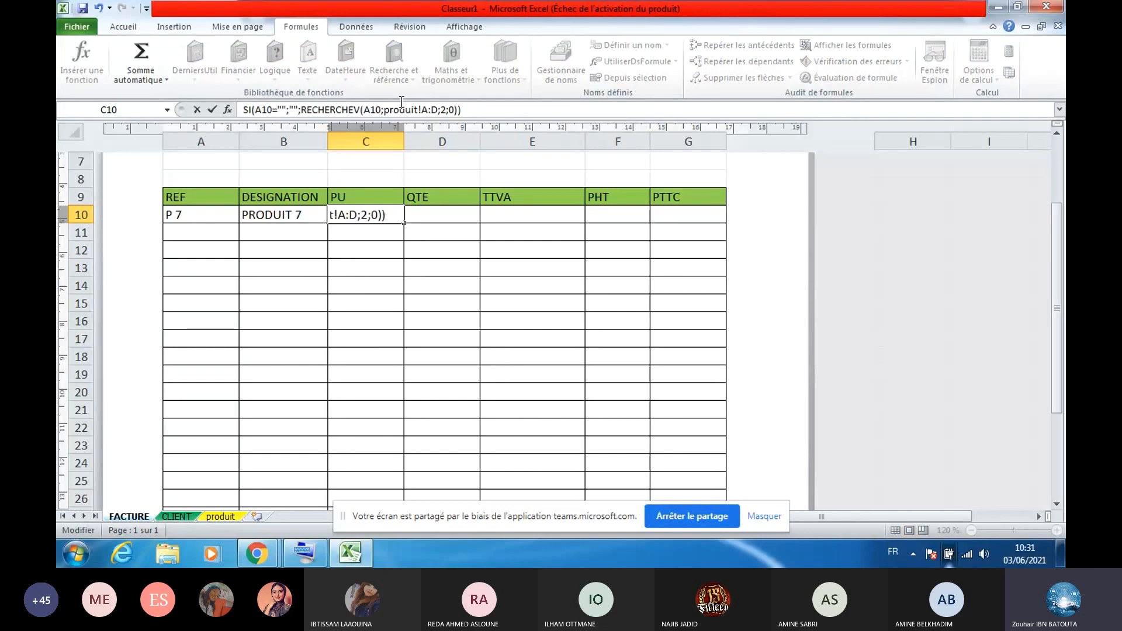
Change C10's column index to 3 and add the leading =, returning unit price 140
key(Left)
key(Left)
key(Left)
key(Left)
key(BackSpace)
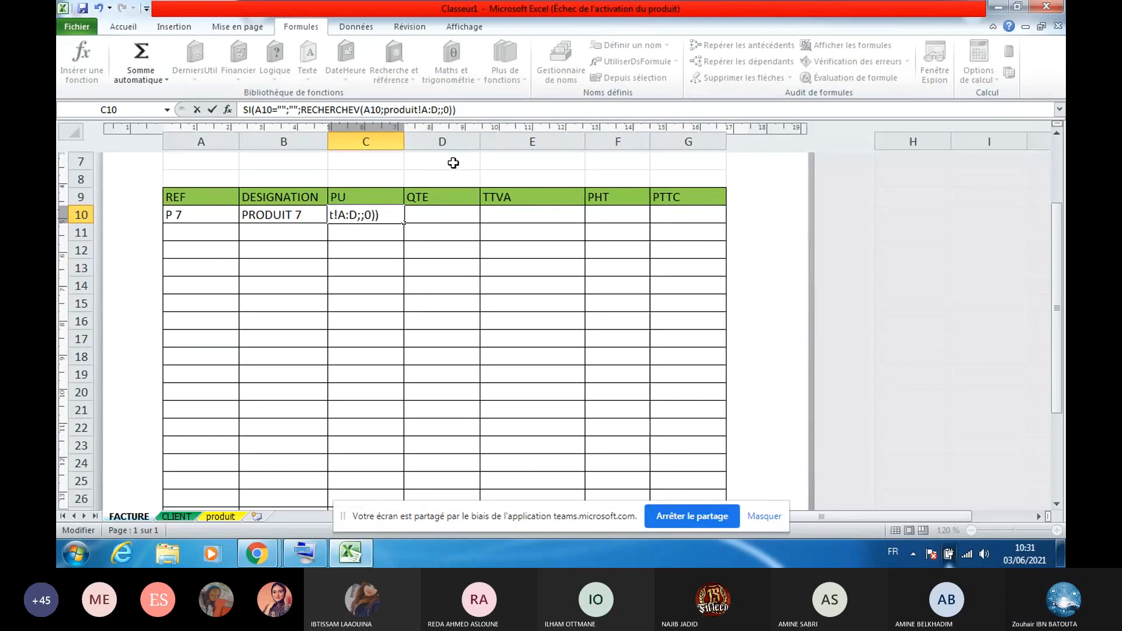
text(3)
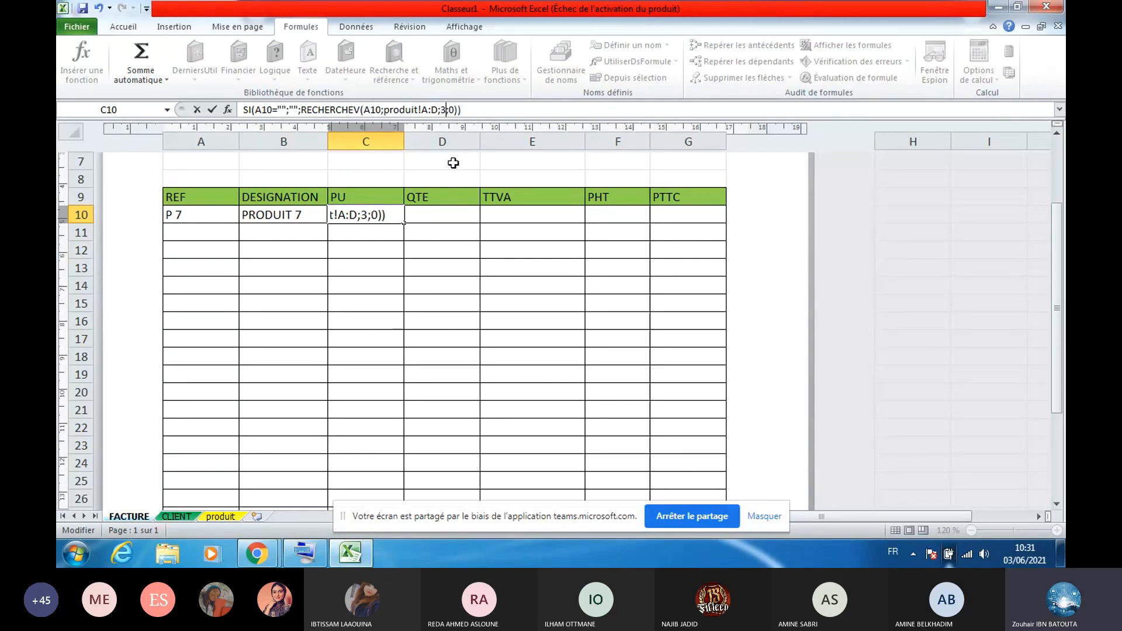
key(Return)
double_click(352, 215)
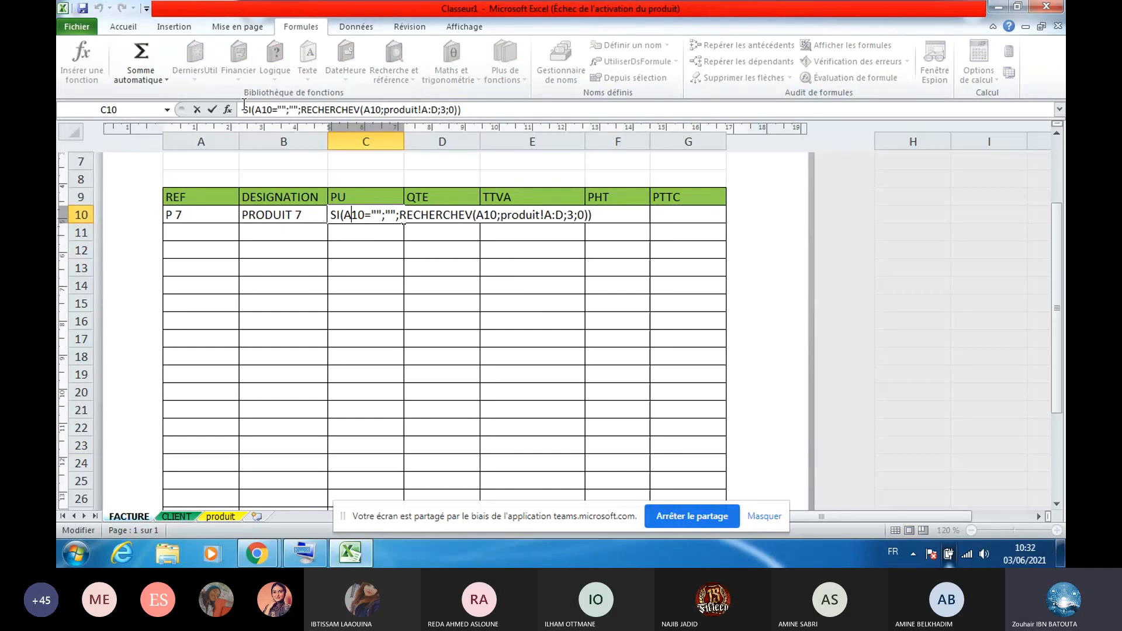
click(246, 108)
text(=)
key(Return)
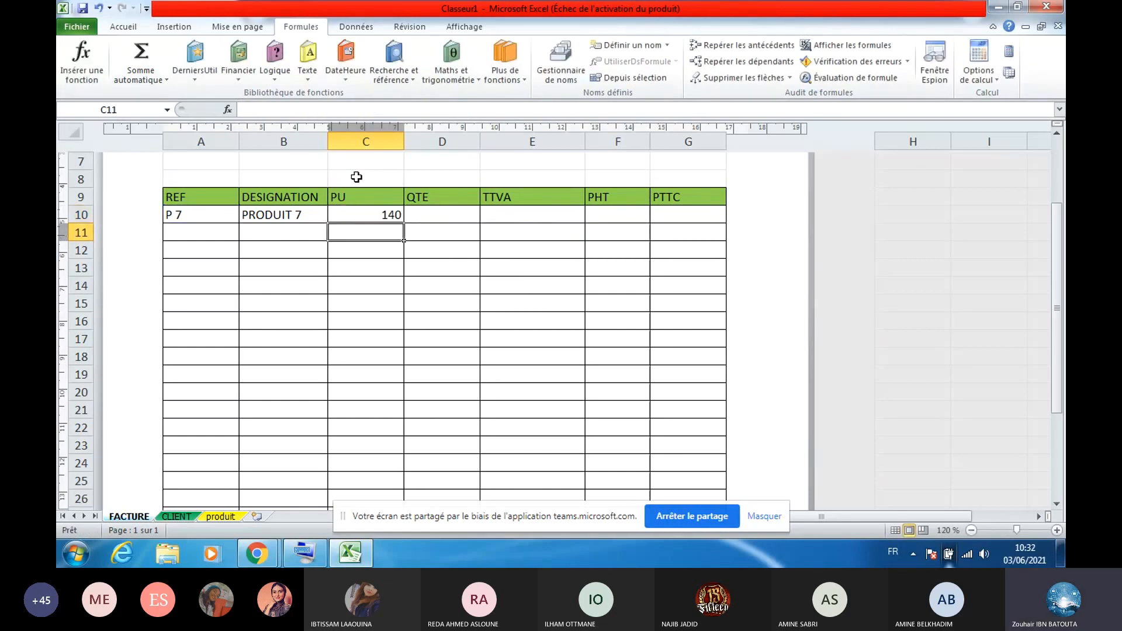
click(347, 212)
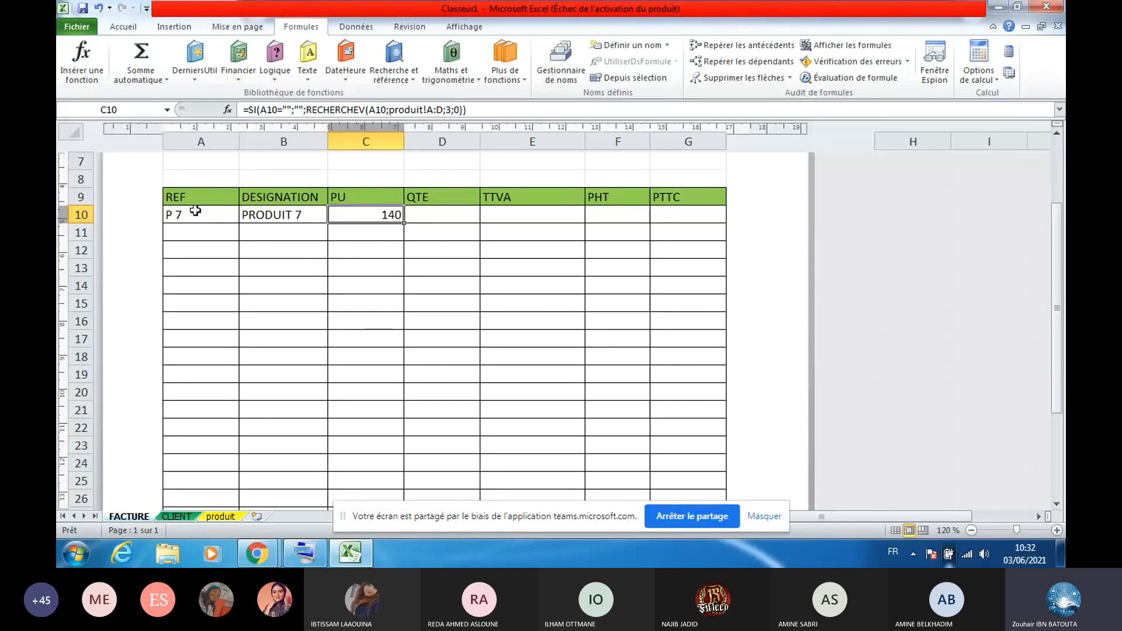
Choose reference P 3 in A10 and copy C10's PU lookup down to row 29
click(195, 210)
click(245, 216)
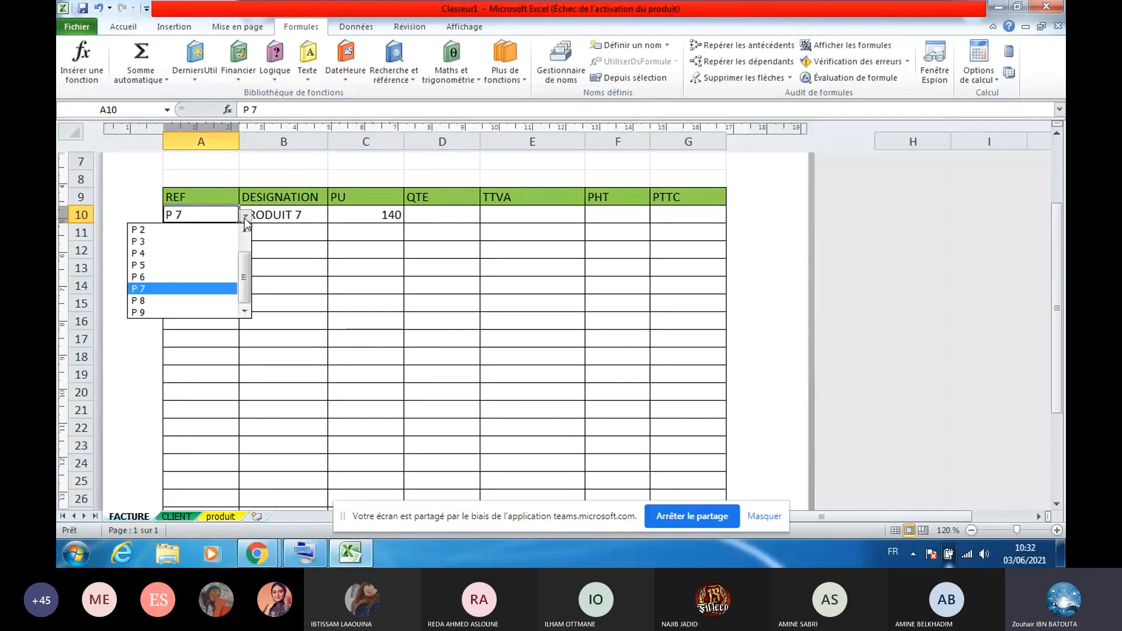
click(228, 229)
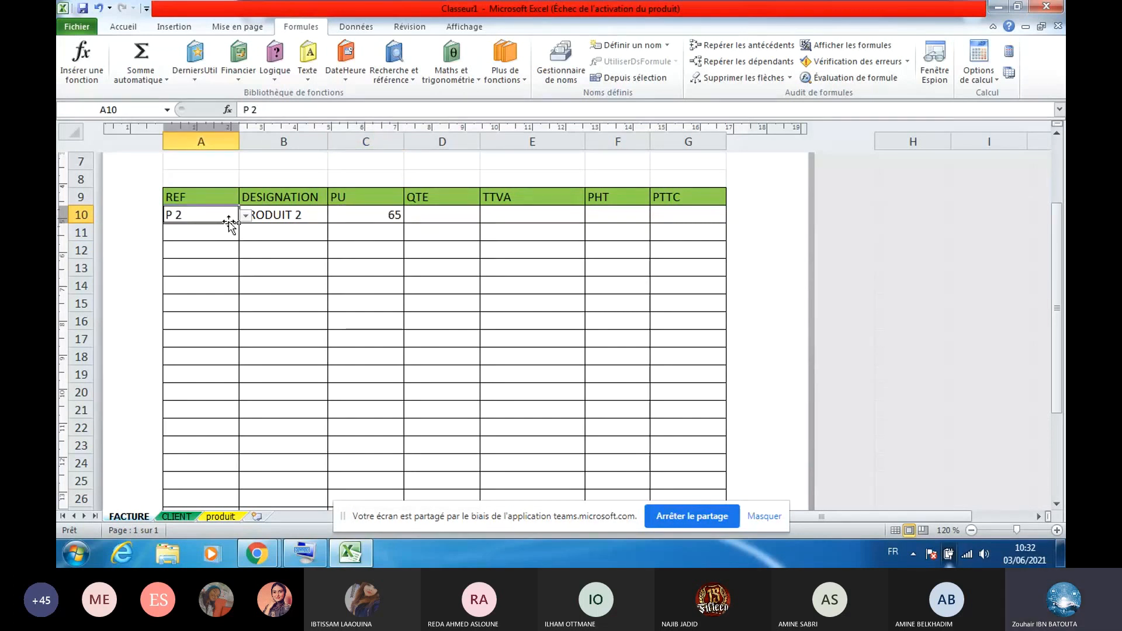
click(244, 216)
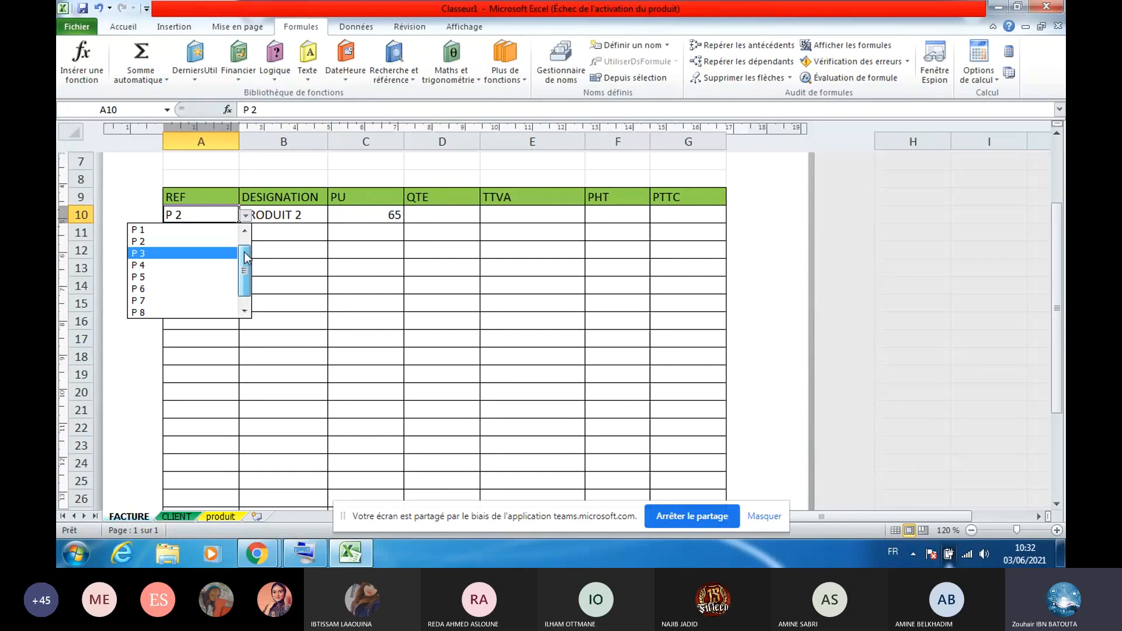
click(231, 254)
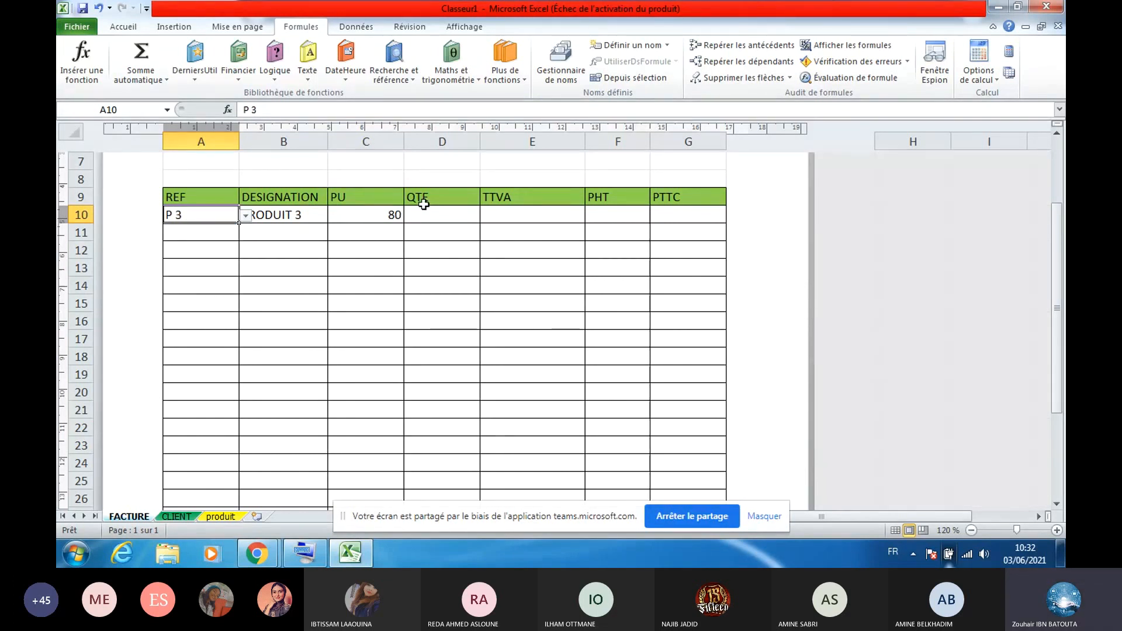
click(374, 215)
drag(404, 223, 398, 471)
click(251, 252)
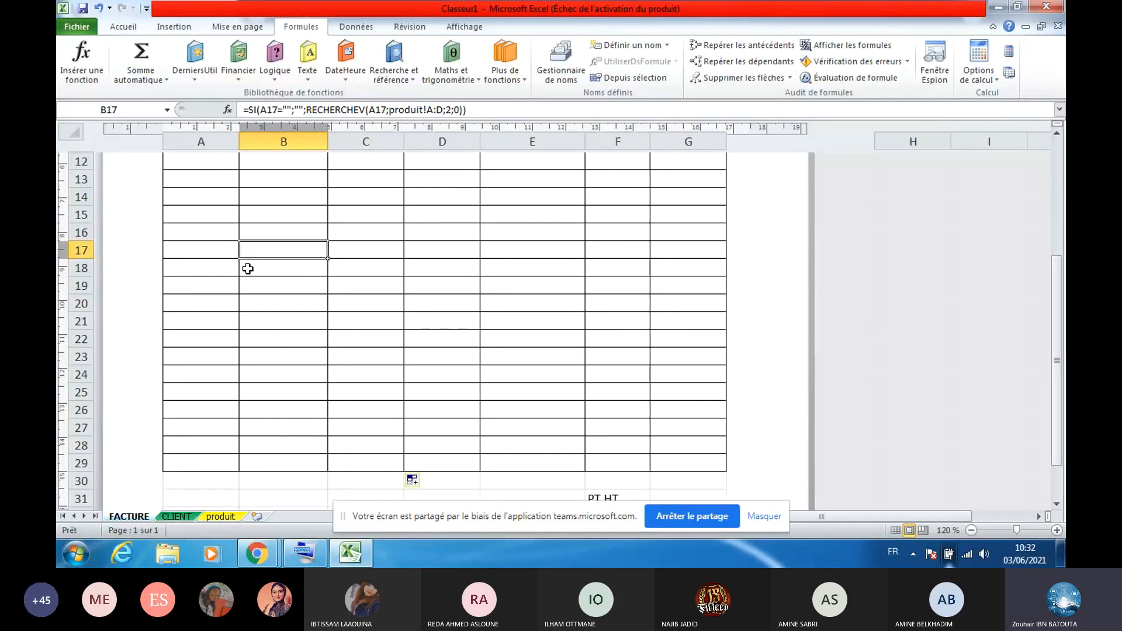
key(Up)
key(Up)
key(Up)
key(Up)
key(Up)
key(Up)
key(Up)
key(Up)
key(Up)
Choose reference P 5 for the second invoice line in A11
click(200, 215)
click(246, 215)
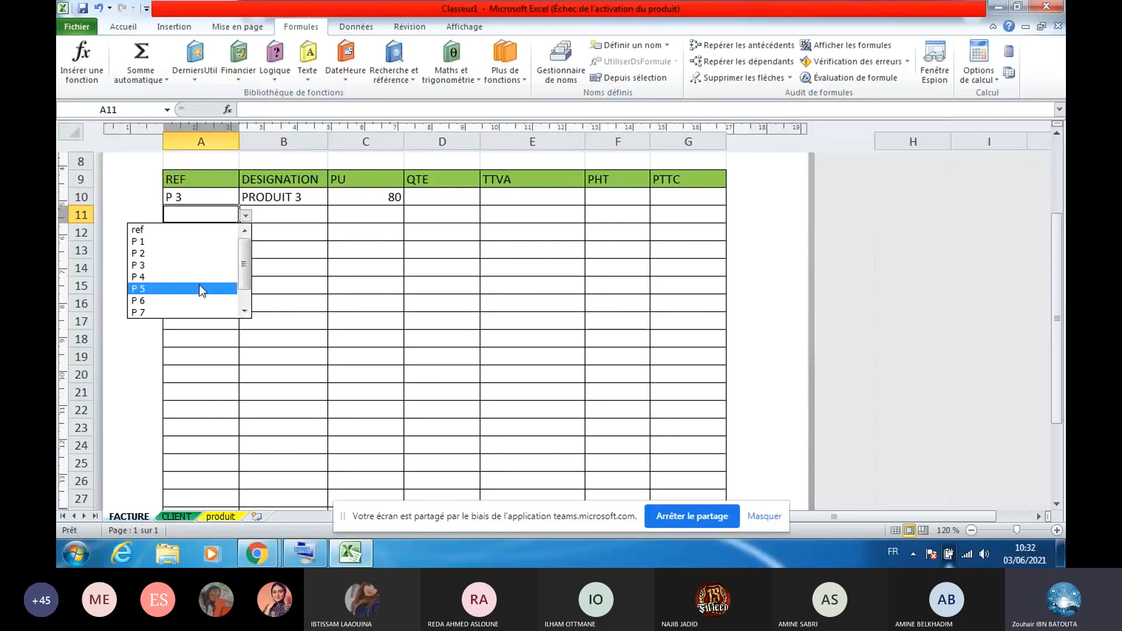
click(201, 288)
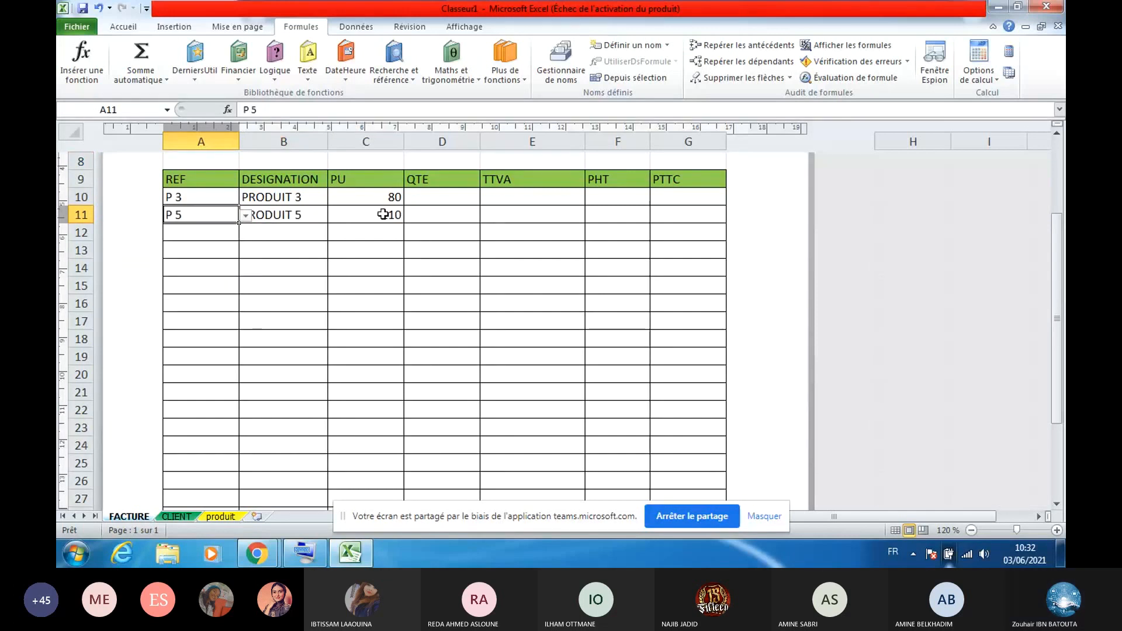
click(357, 195)
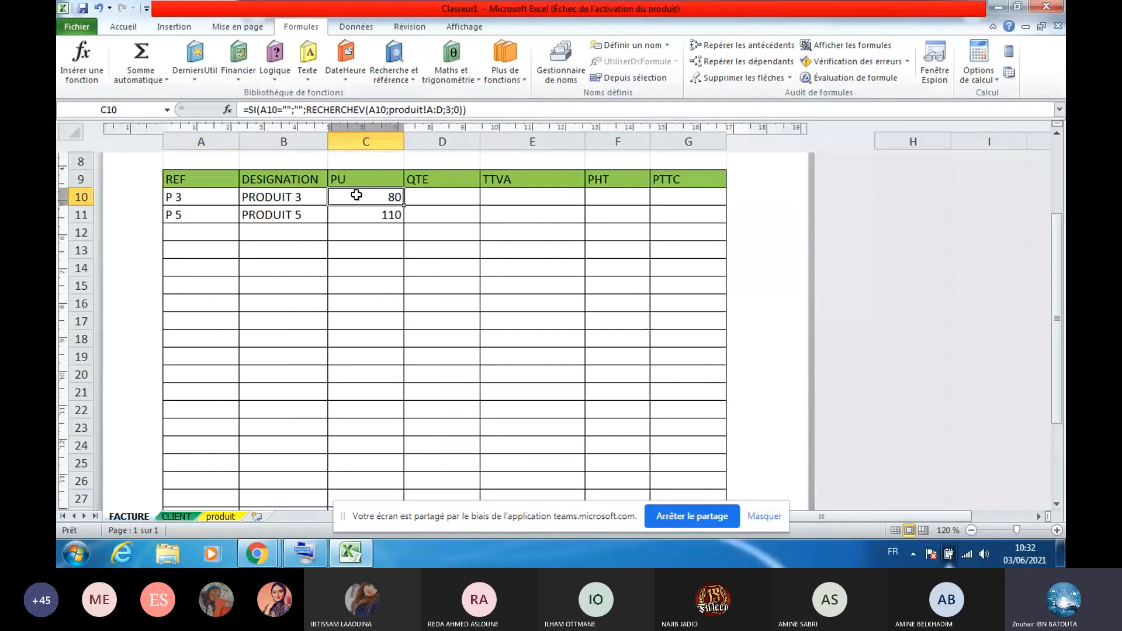
key(Right)
key(Right)
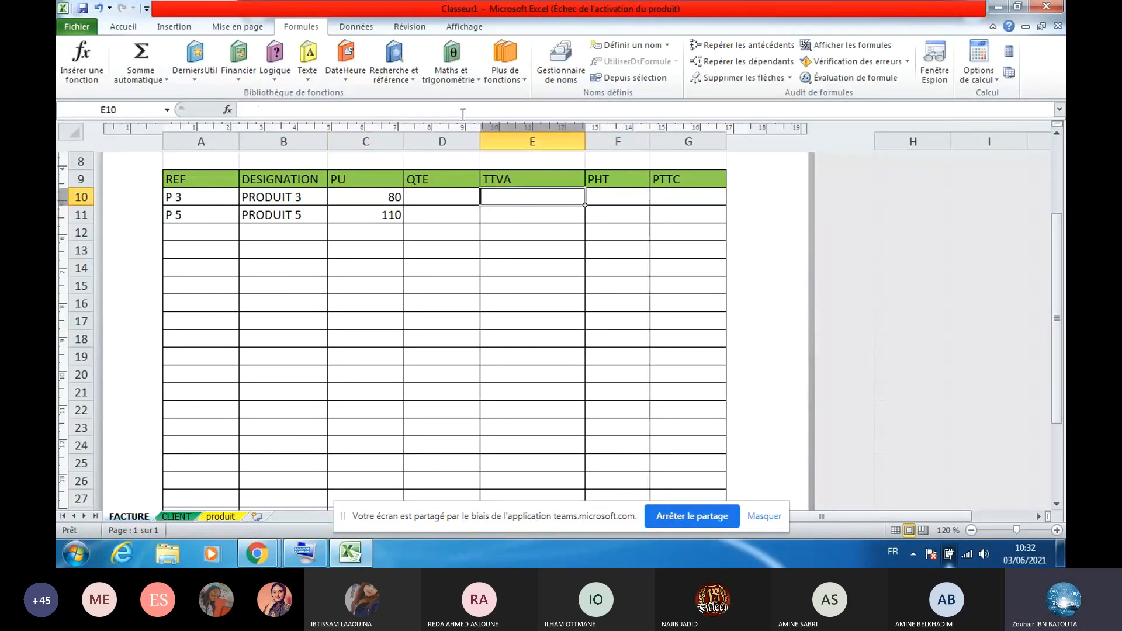
Change E10's lookup column from 3 to 4 to return the product's TVA rate
click(218, 516)
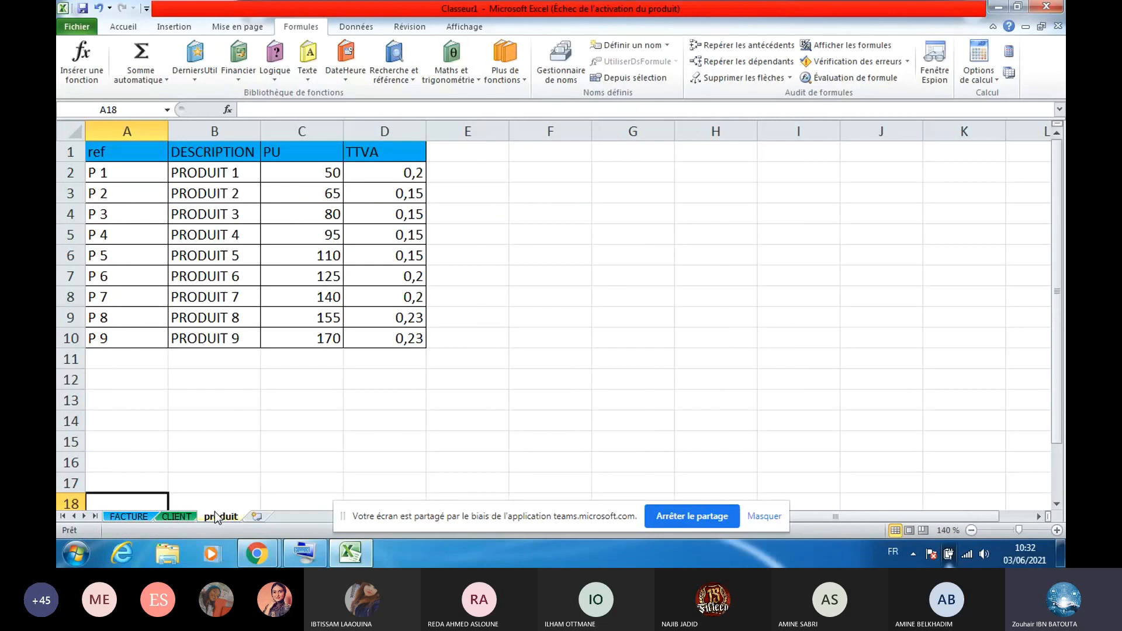
click(130, 517)
click(434, 111)
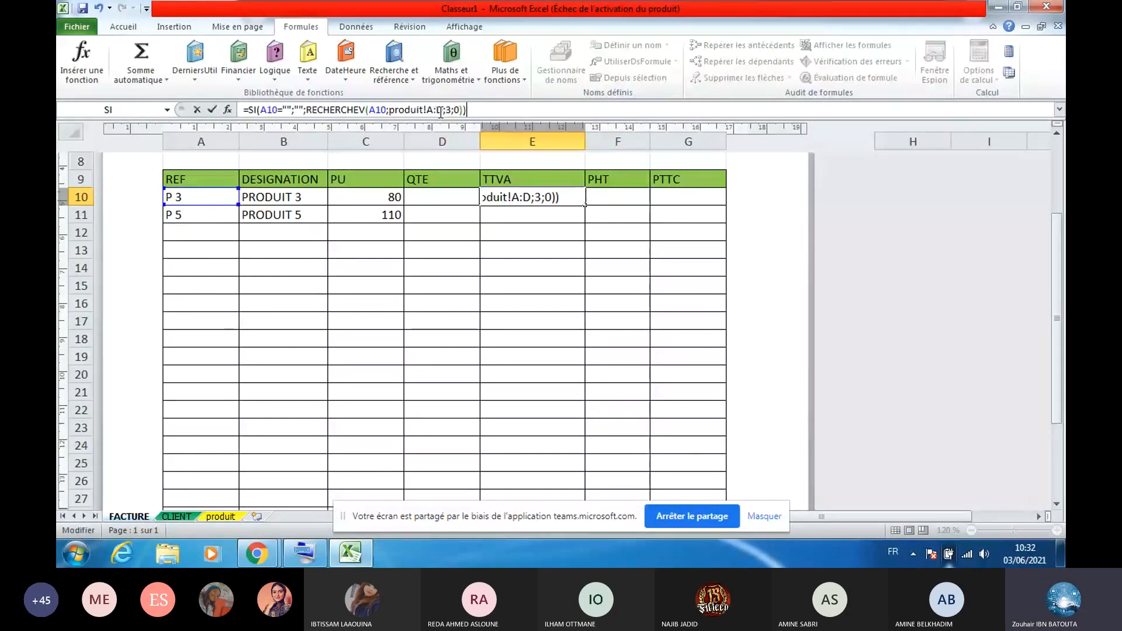
click(451, 111)
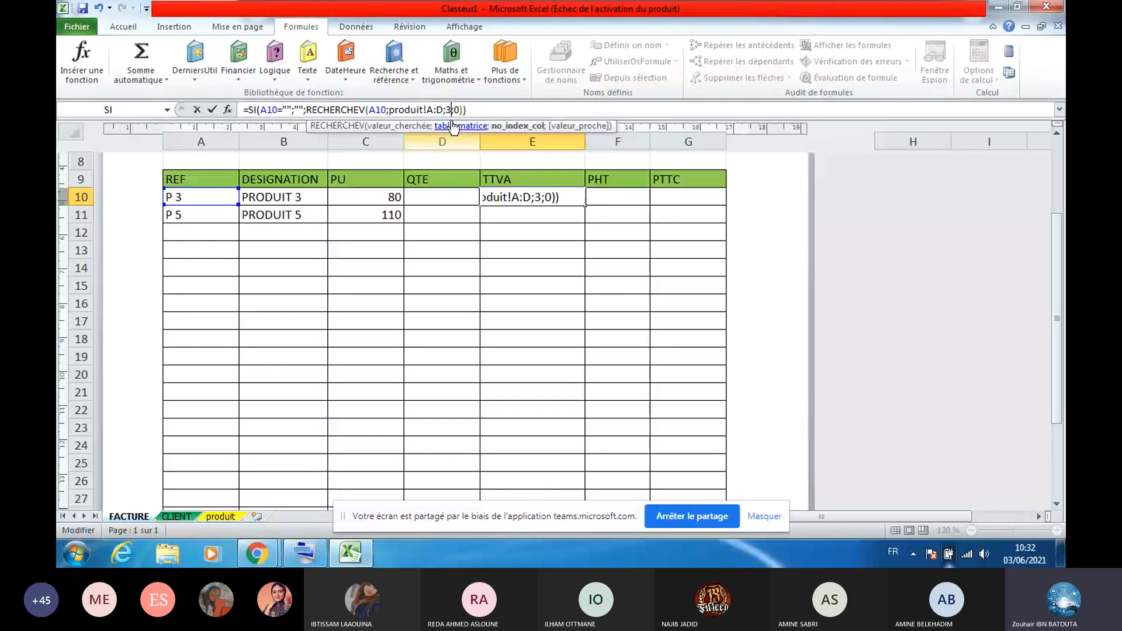
key(BackSpace)
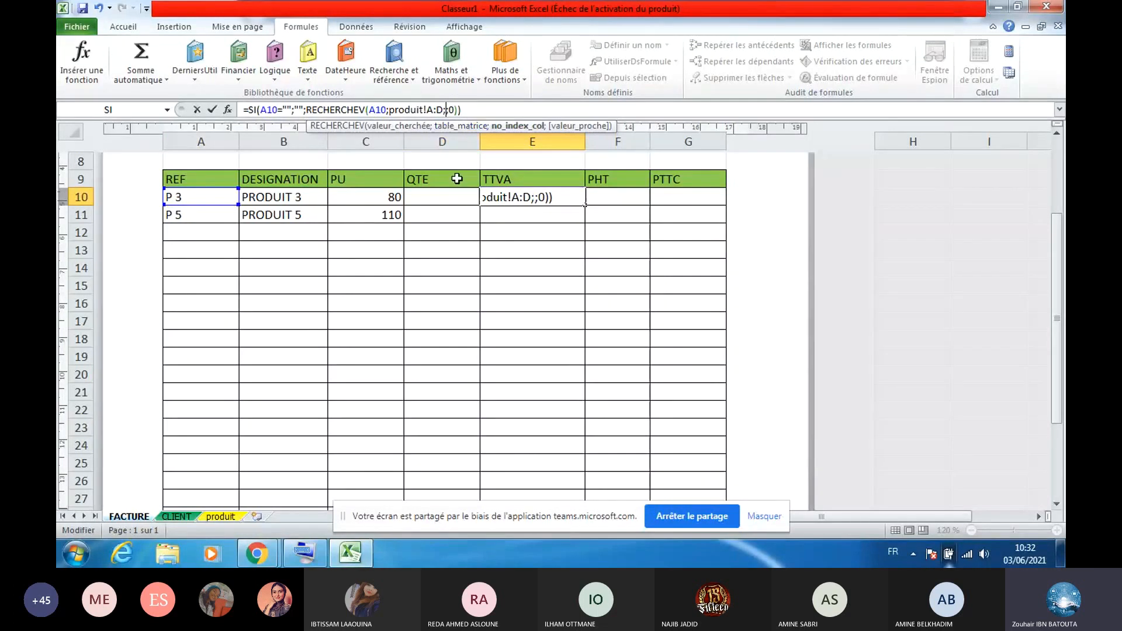
text(4)
key(Return)
Copy E10's TTVA lookup down the column, giving 0,15 for both lines
click(559, 196)
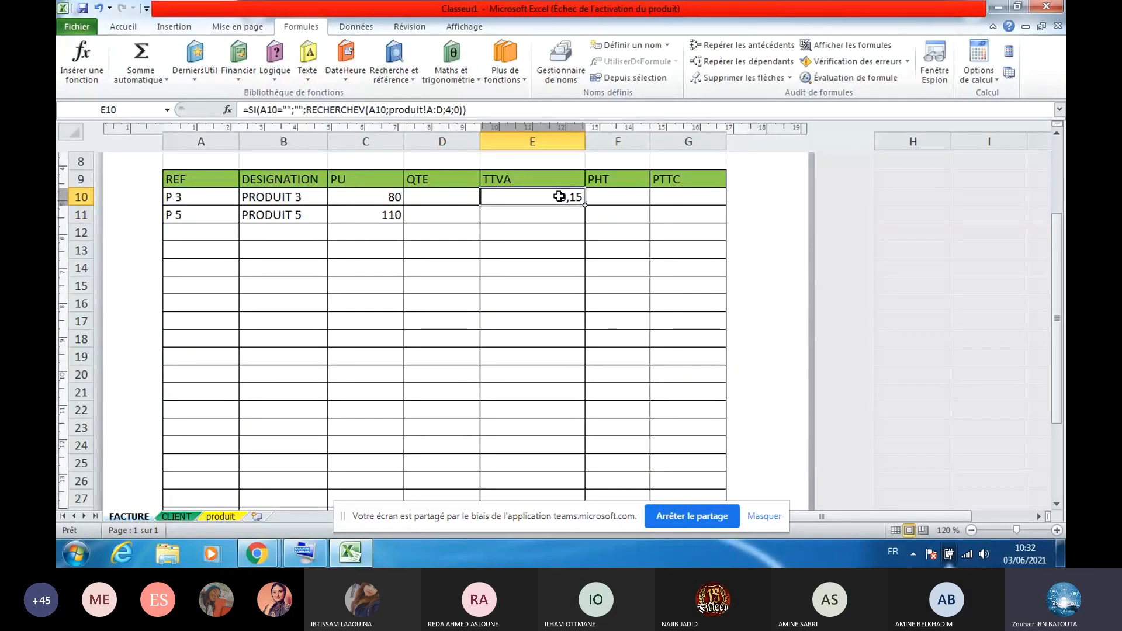
drag(585, 205, 569, 486)
click(551, 344)
key(Up)
key(Up)
key(Up)
key(Up)
key(Up)
key(Up)
key(Up)
key(Up)
key(Up)
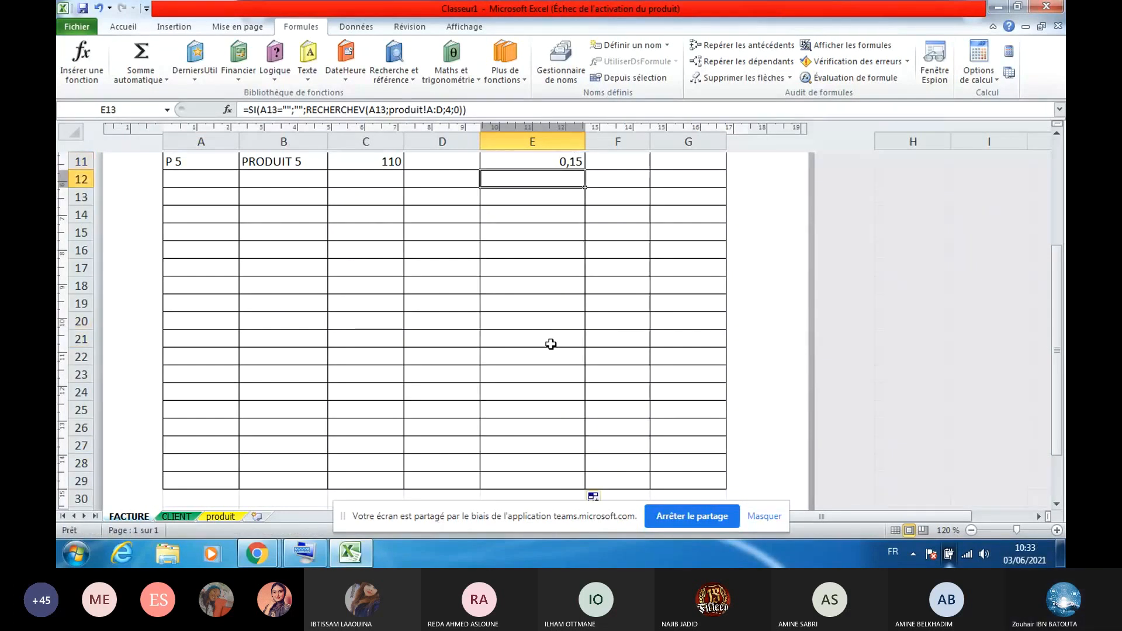
key(Up)
key(Up)
key(Up)
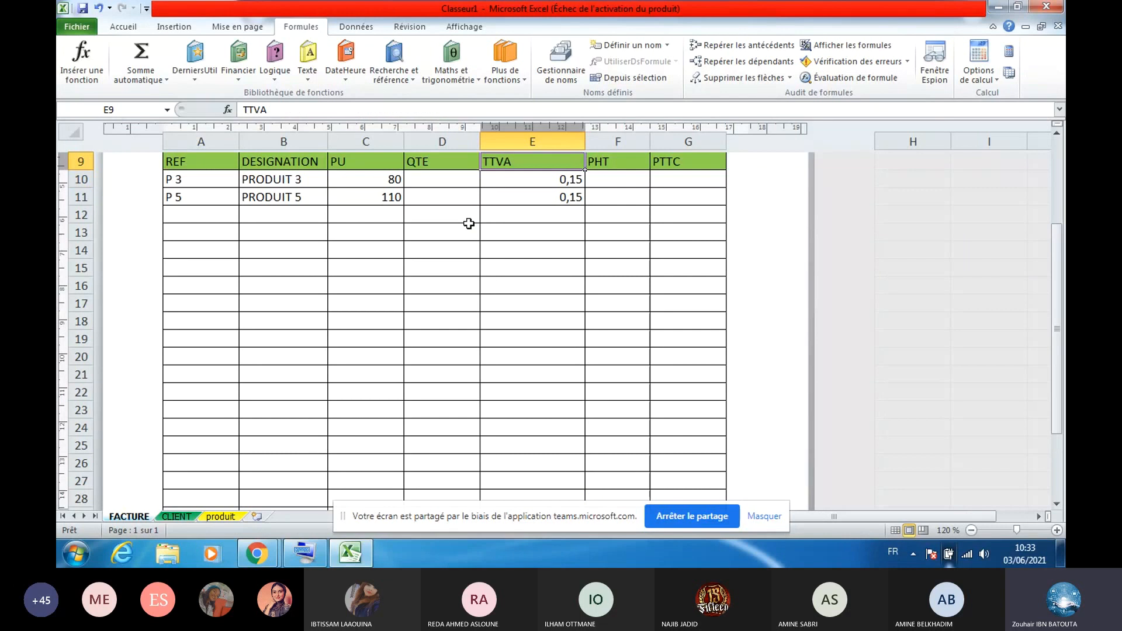
Enter quantities 20 and 33 in D10 and D11
click(455, 182)
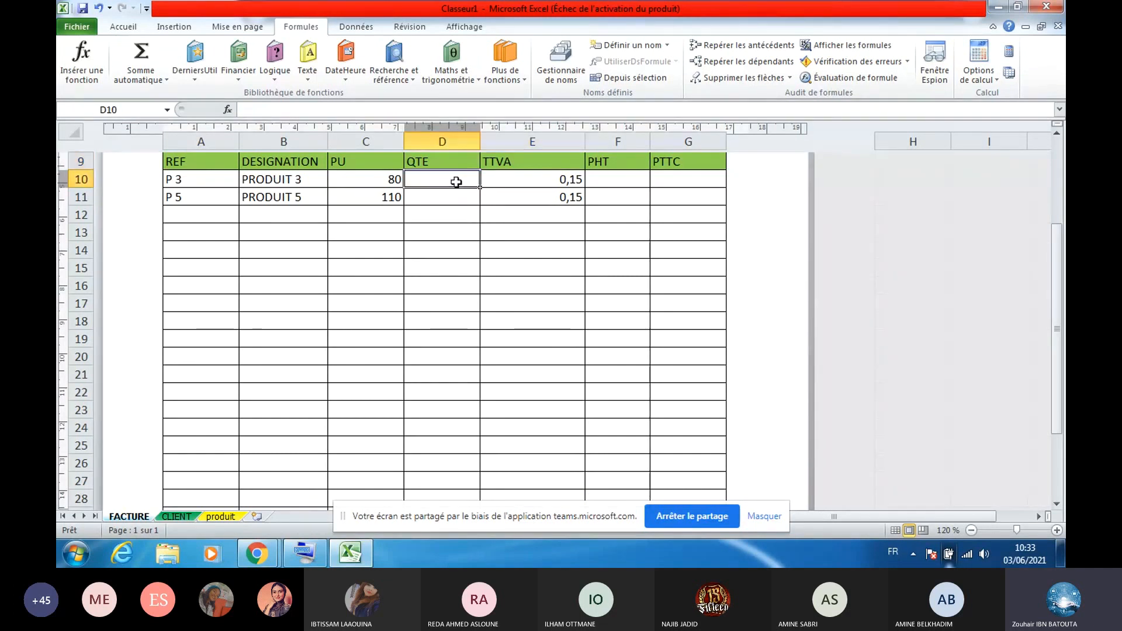
text(20)
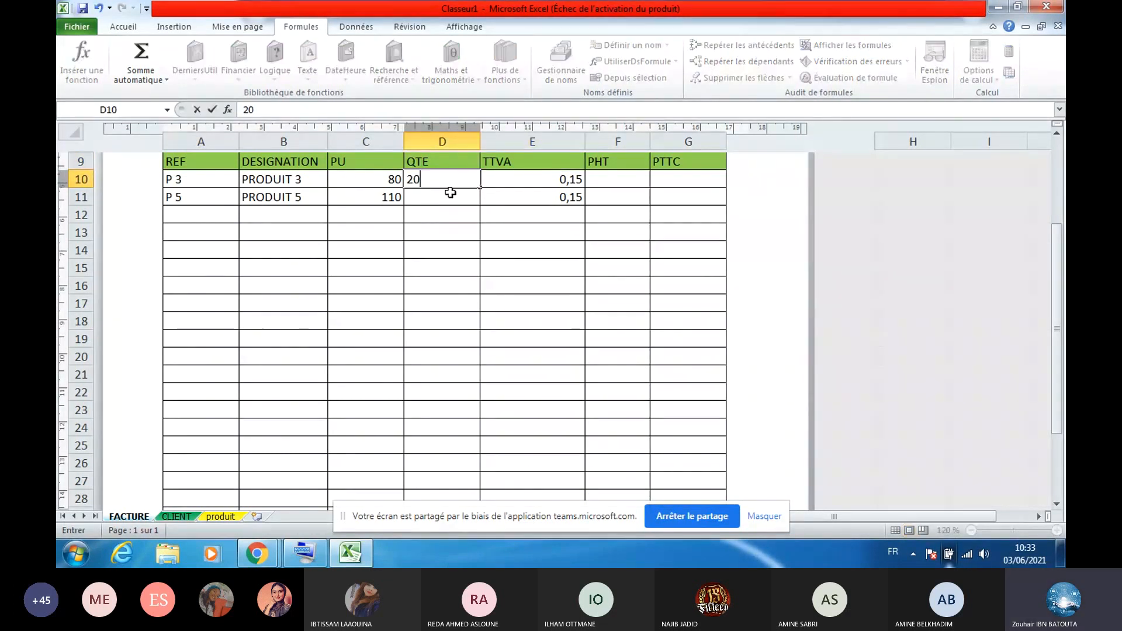
key(Return)
text(33)
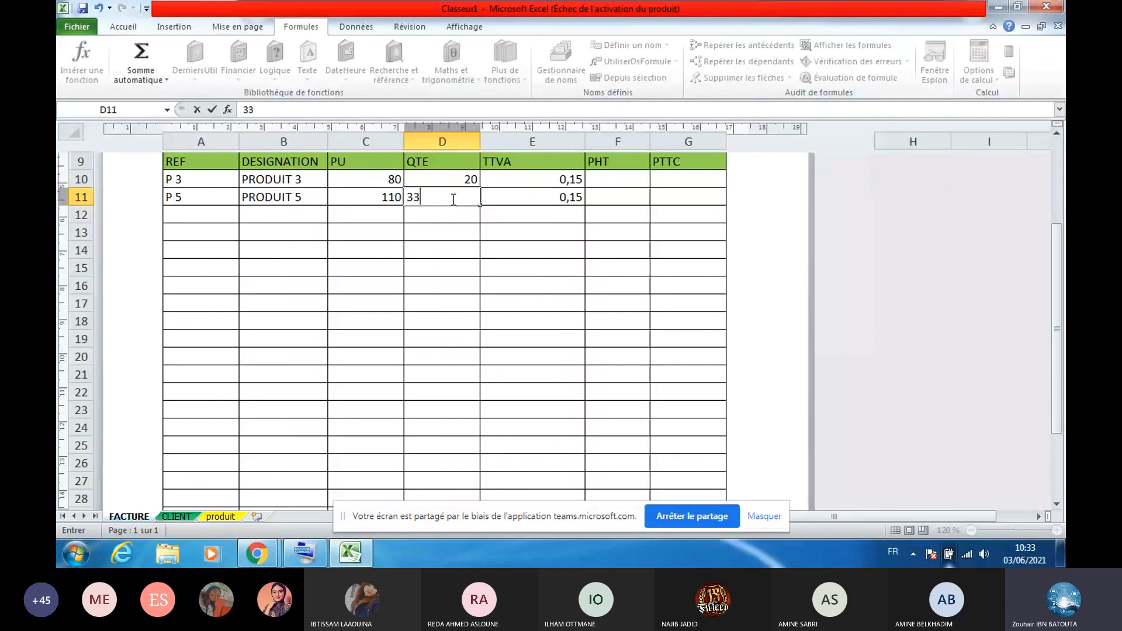
key(Return)
Enter PHT formula =C10*D10 in F10 and copy it down to row 29
click(629, 182)
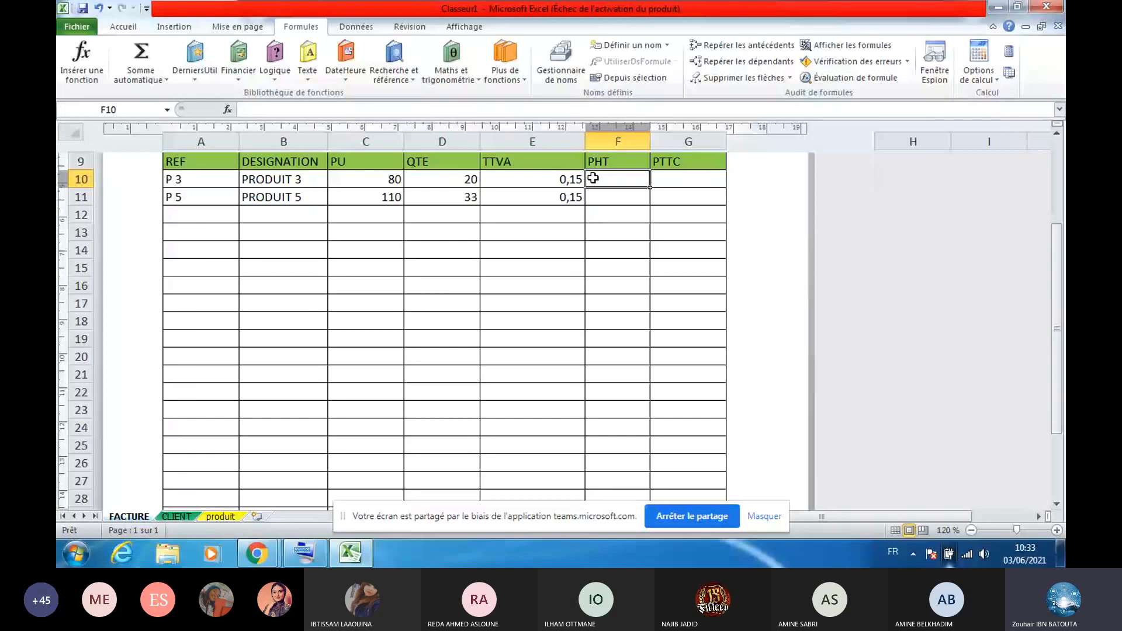
text(=)
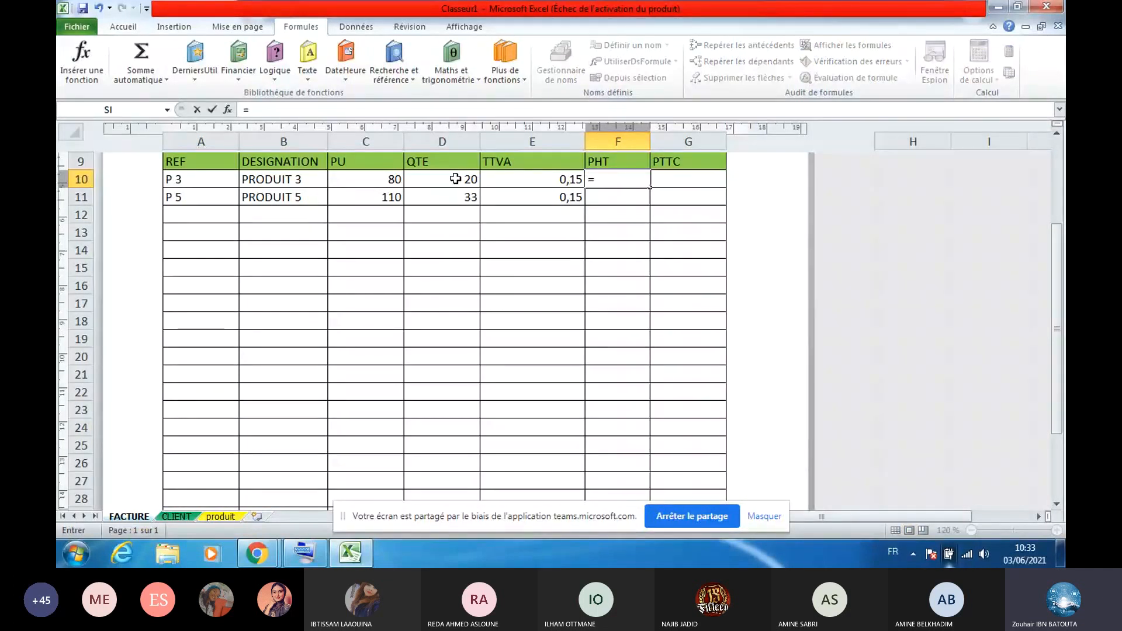
click(358, 172)
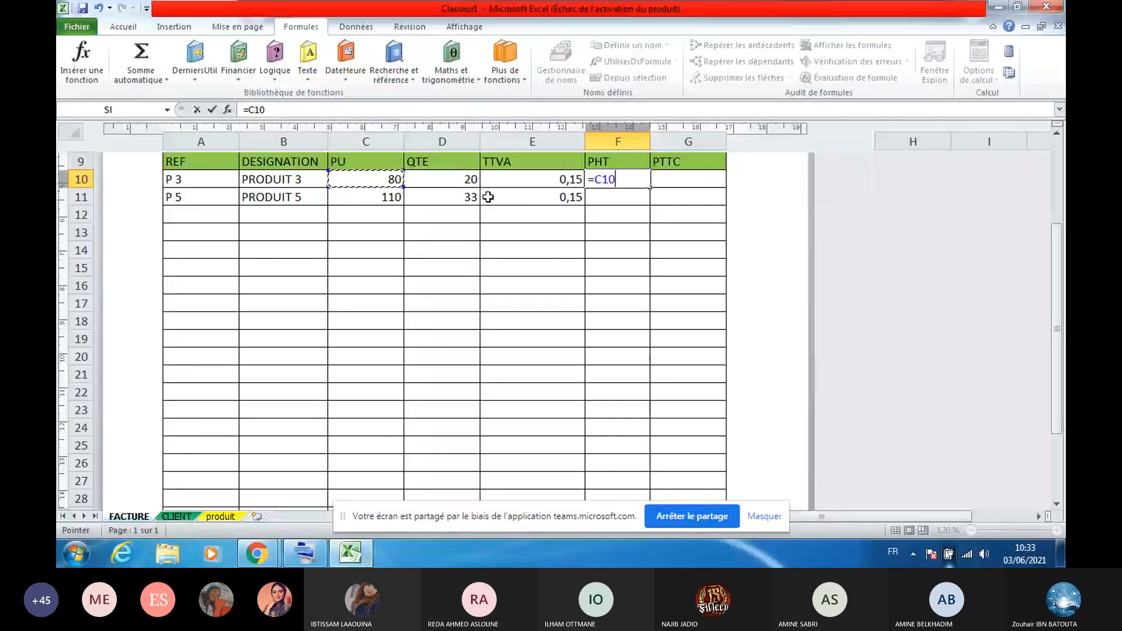
text(*)
click(470, 178)
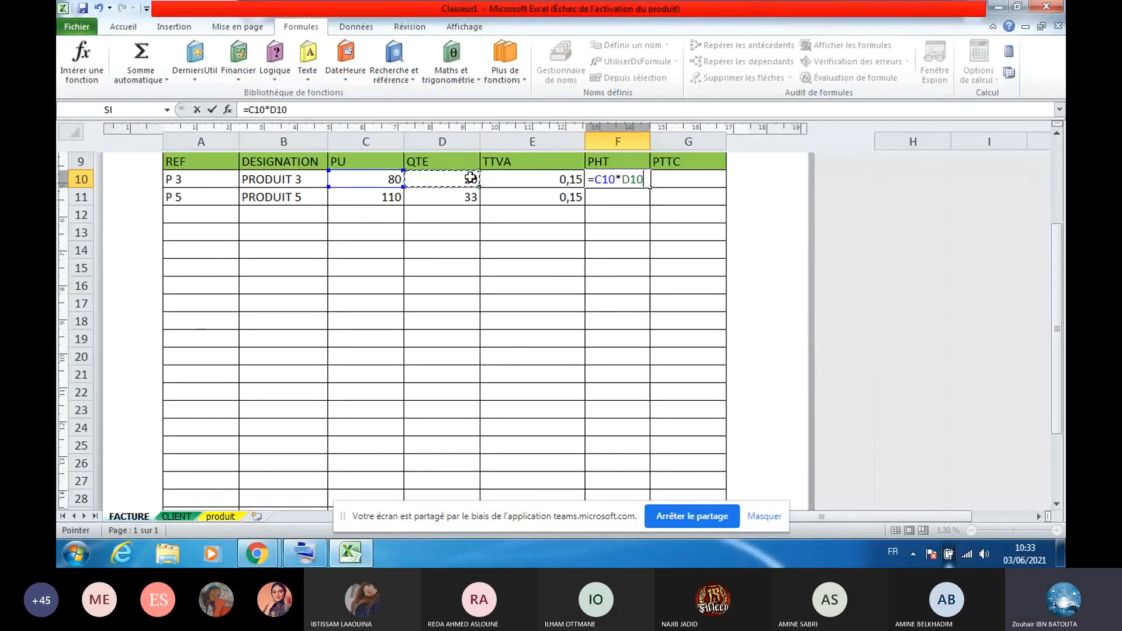
key(Return)
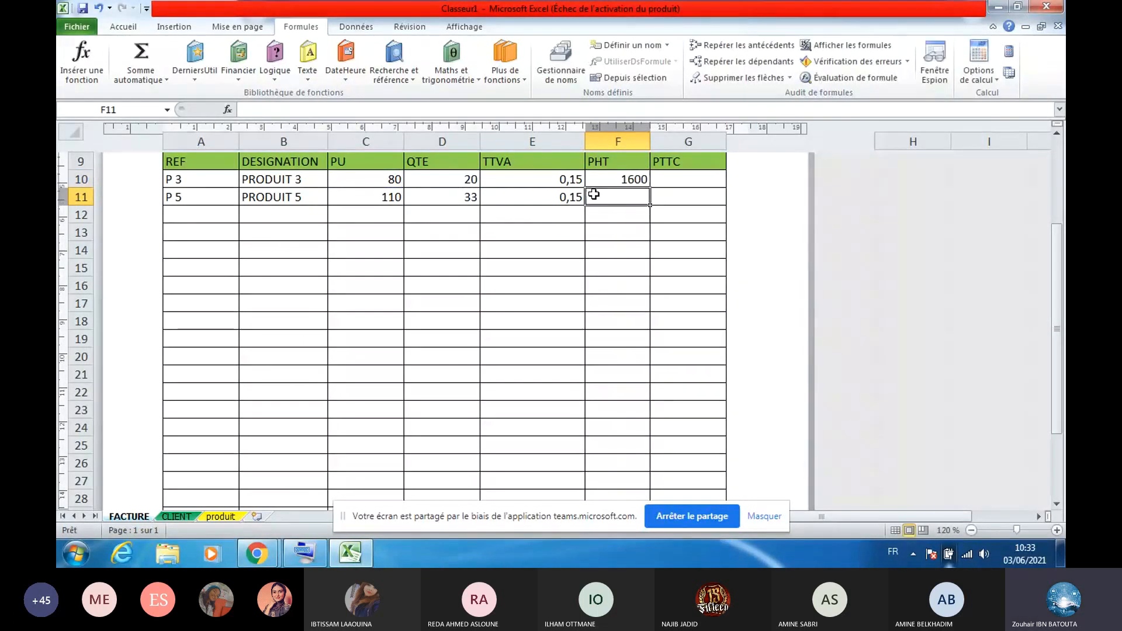
click(634, 180)
drag(649, 187, 629, 489)
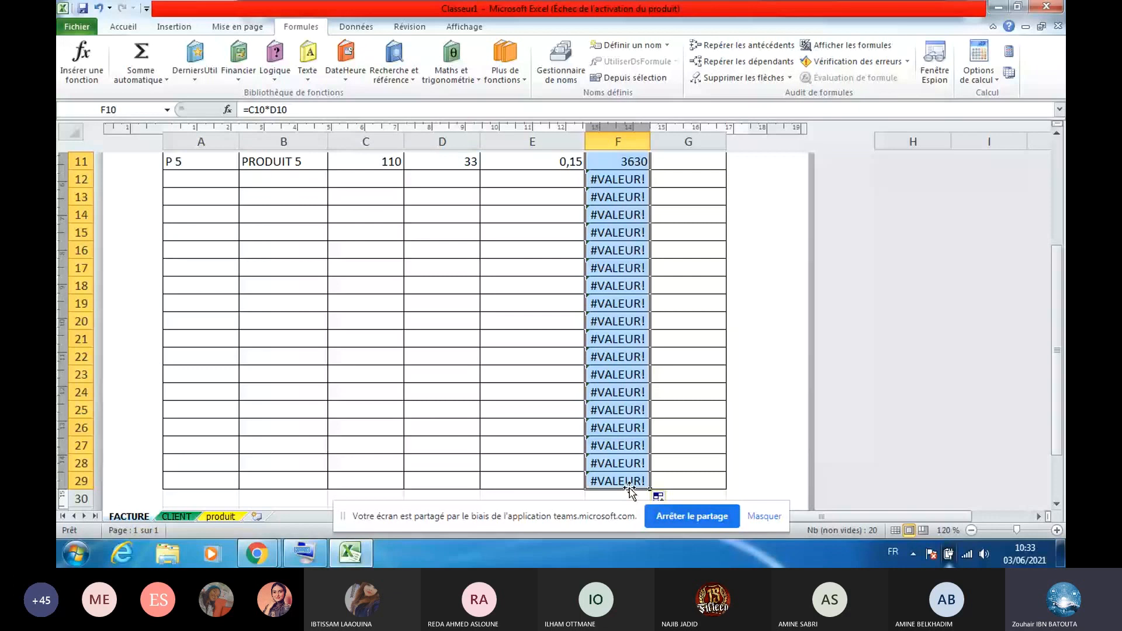
key(Up)
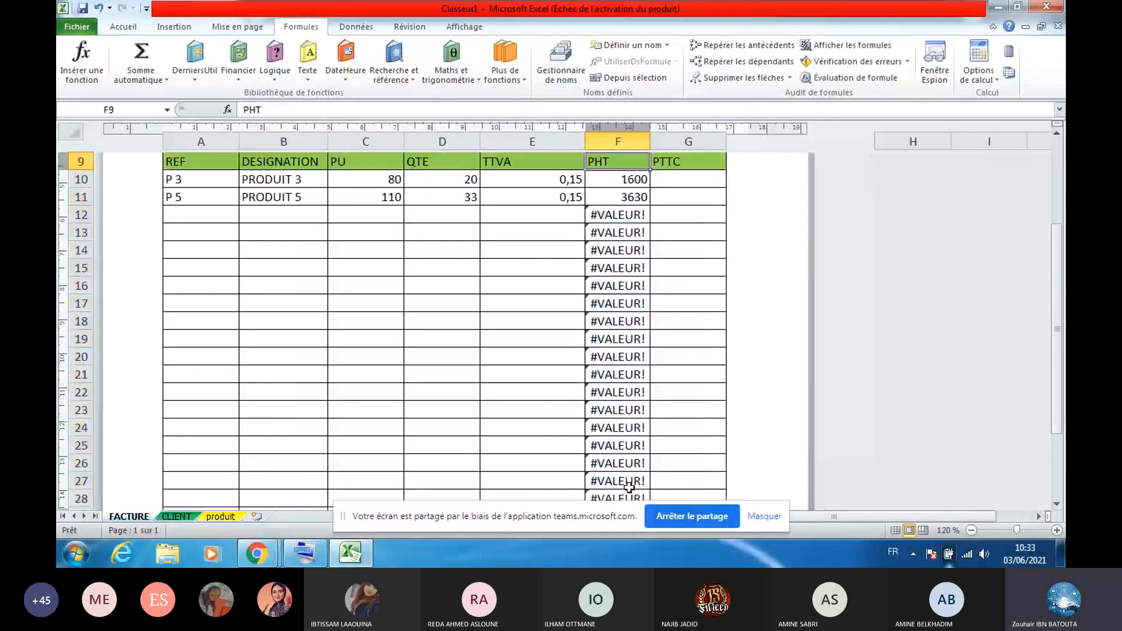
key(Up)
key(Up)
key(Down)
key(Down)
key(Down)
mouse_move(298, 111)
mouse_down()
mouse_move(241, 114)
mouse_move(305, 104)
mouse_up()
click(250, 111)
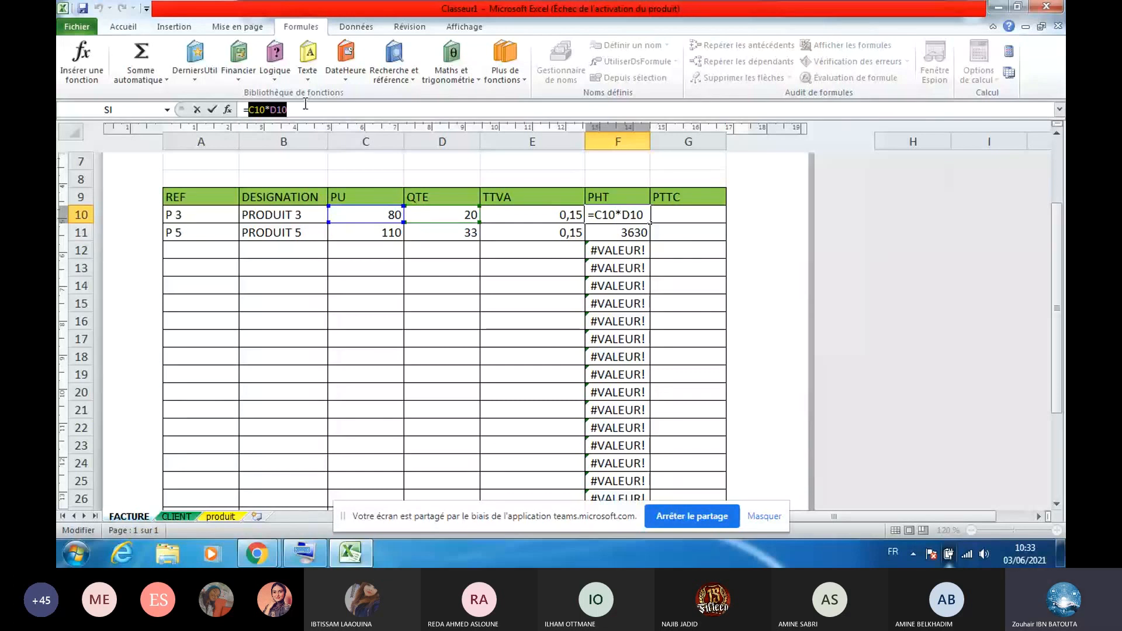
click(610, 270)
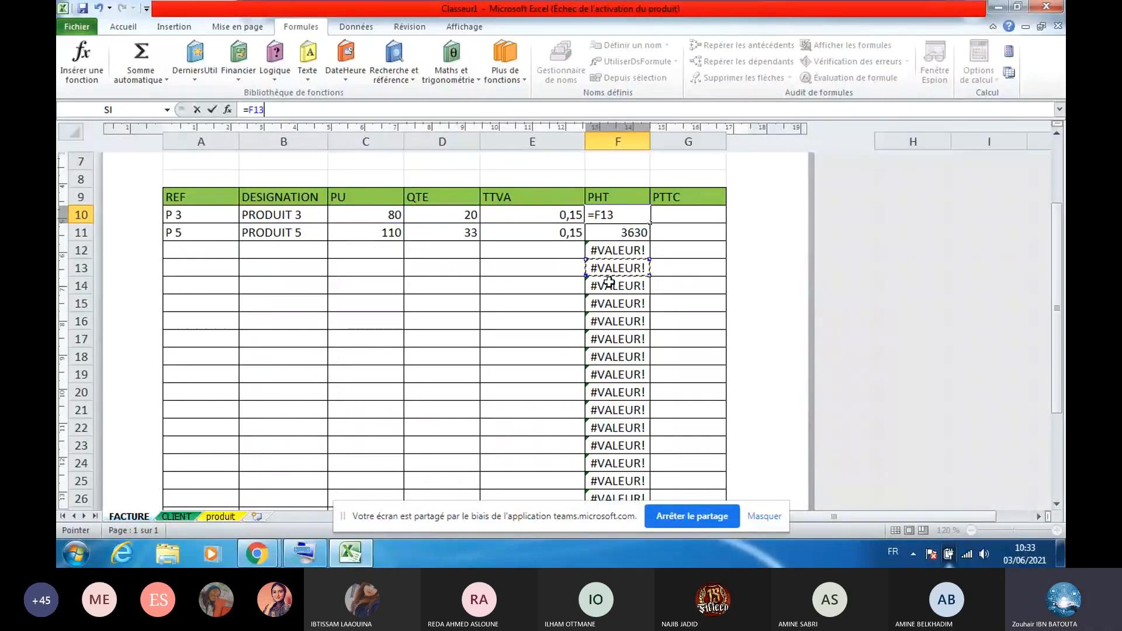
key(ctrl+z)
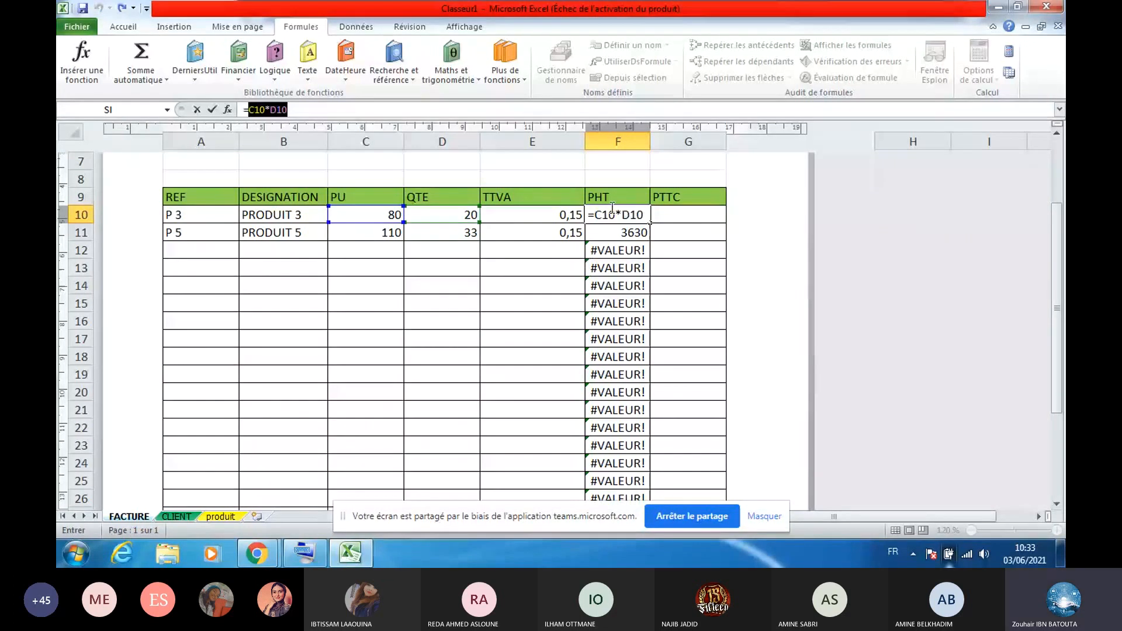
key(Return)
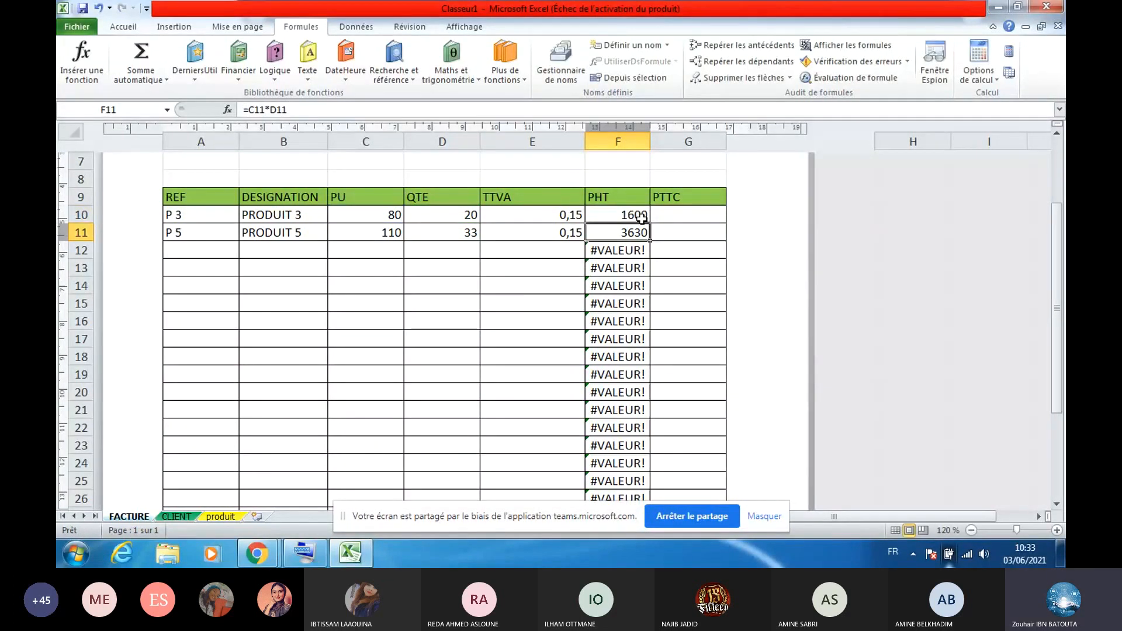
click(640, 219)
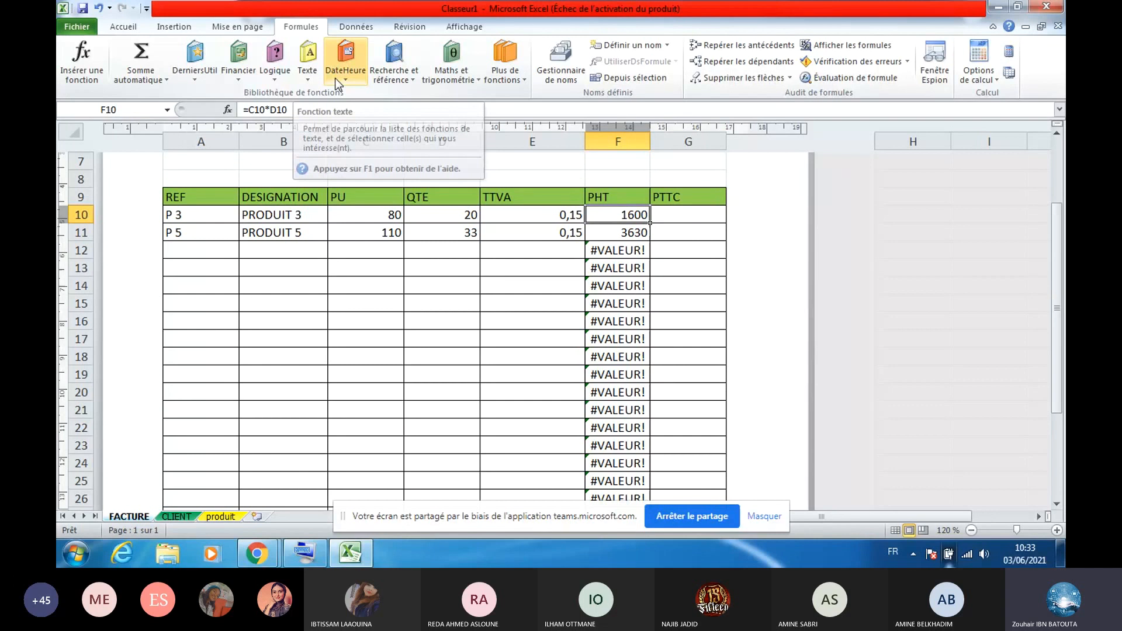
click(275, 73)
click(290, 150)
drag(457, 206, 467, 293)
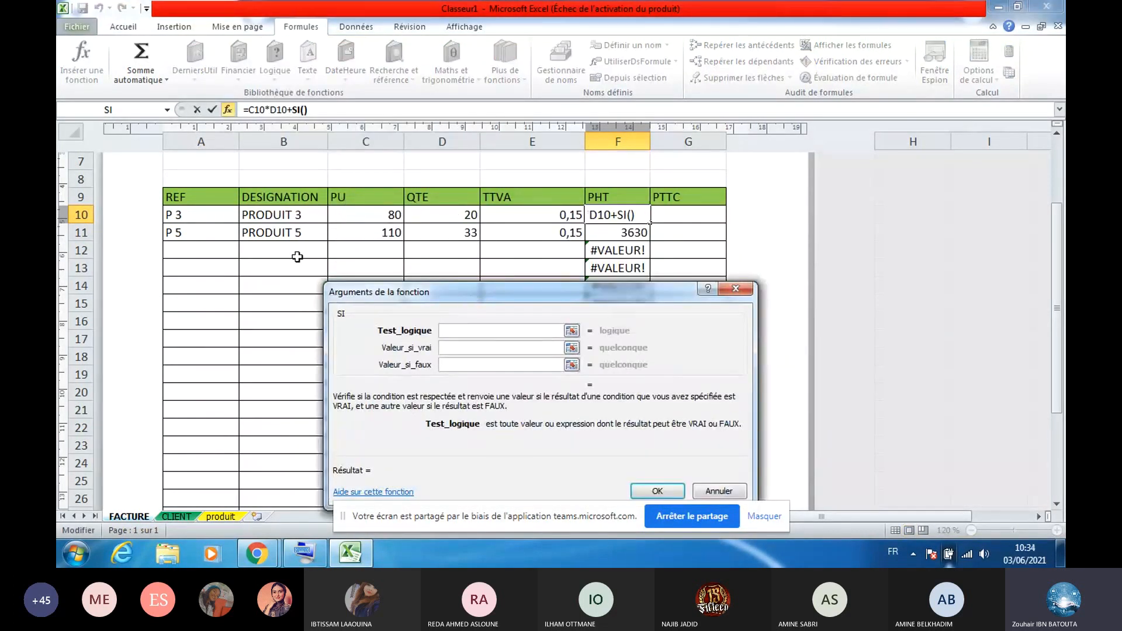
click(200, 220)
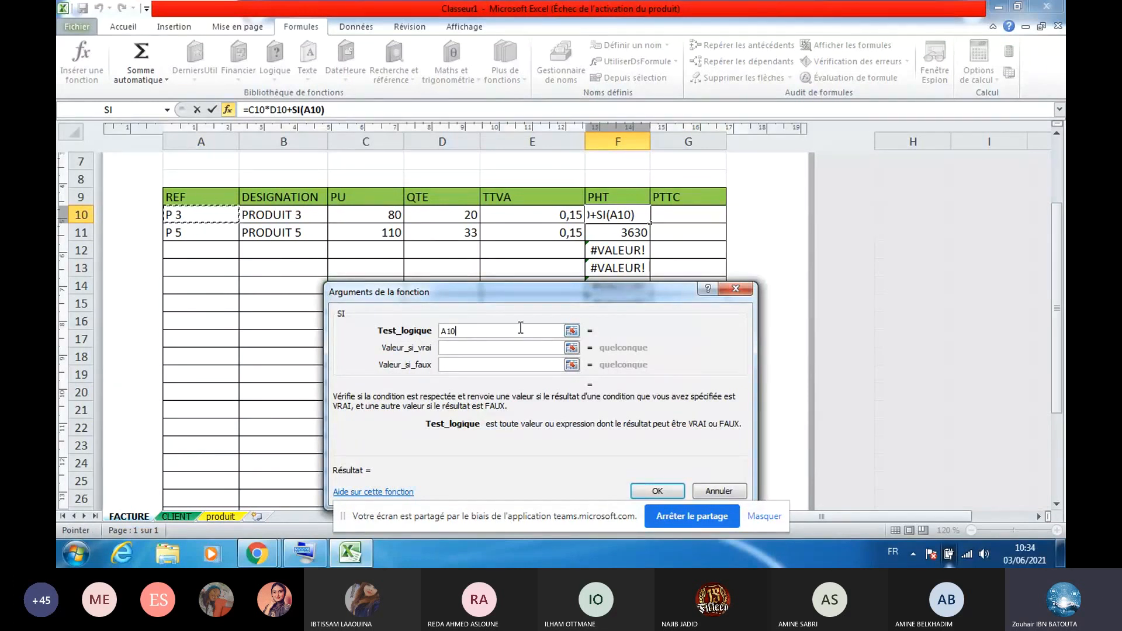
key(BackSpace)
key(BackSpace)
key(BackSpace)
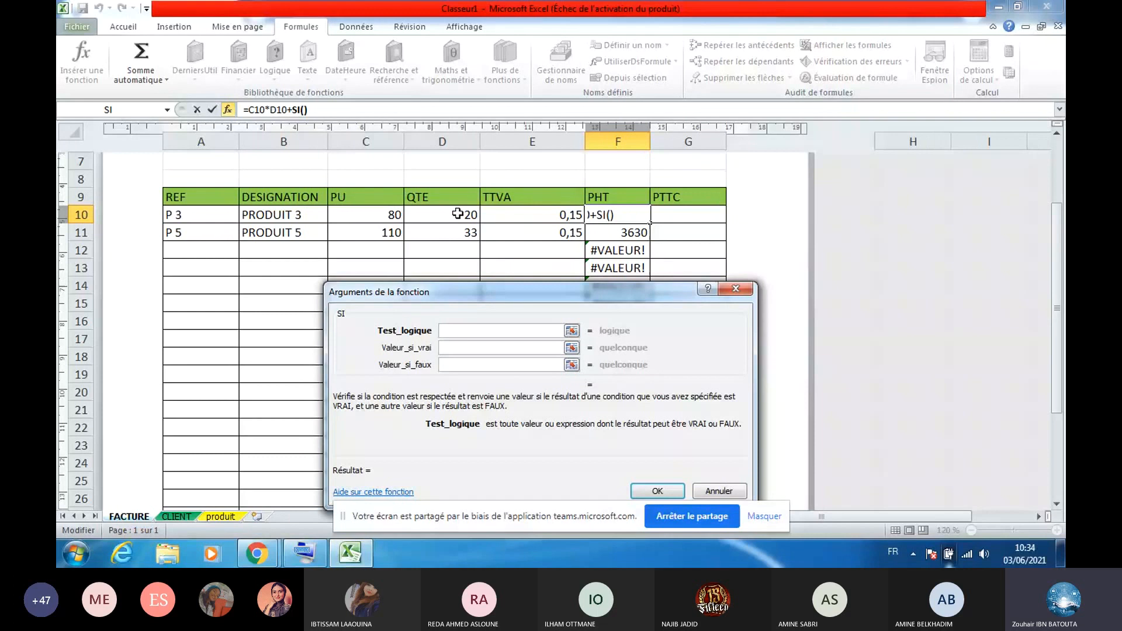
click(457, 214)
drag(457, 214, 511, 331)
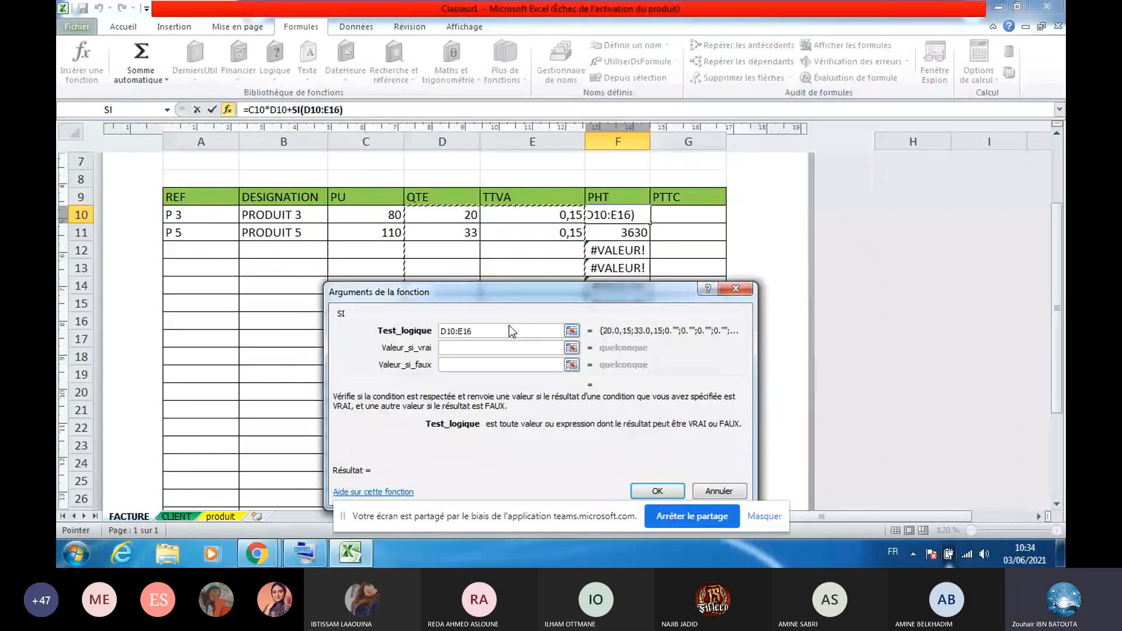
key(Escape)
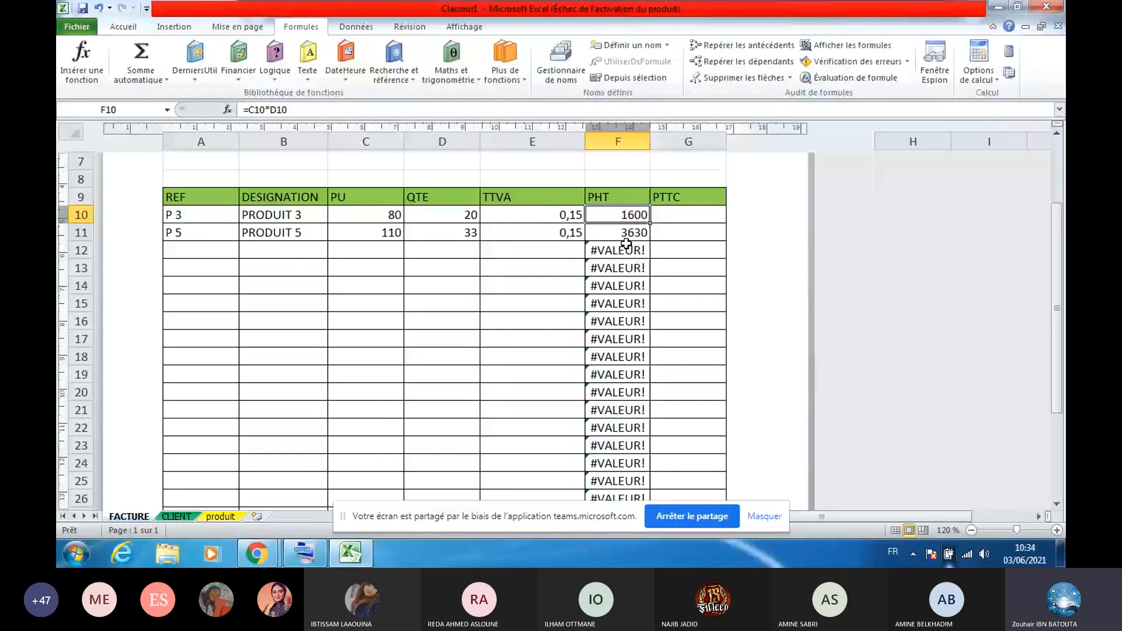
Re-enter the PHT formulas in F11 and F10 and return to F10
key(Down)
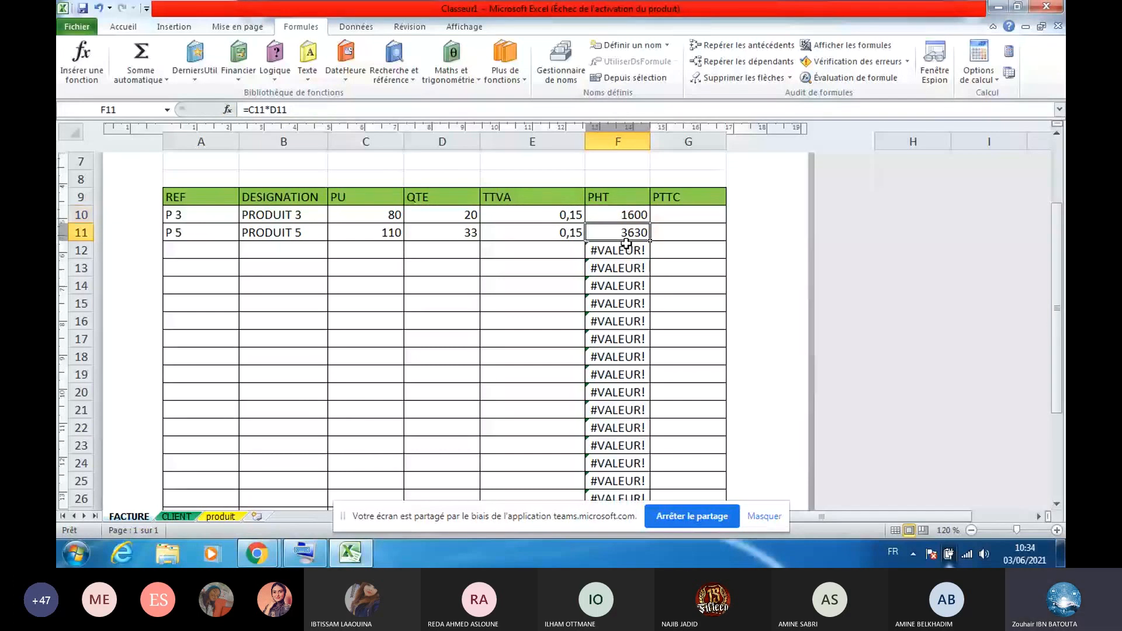
drag(287, 110, 245, 111)
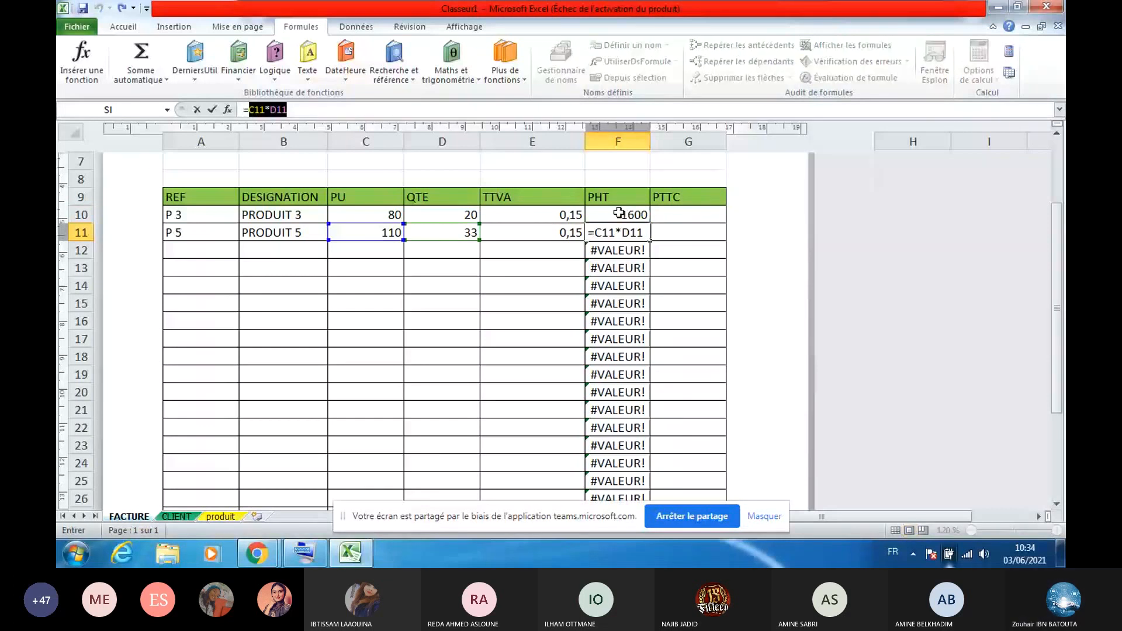
click(641, 216)
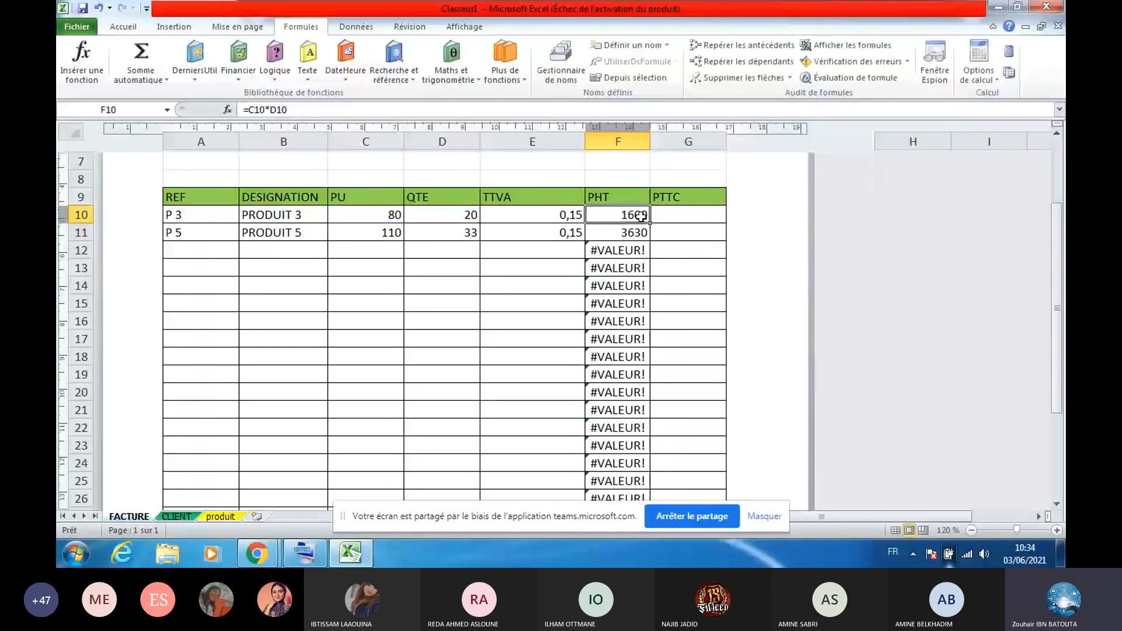
drag(286, 109, 250, 110)
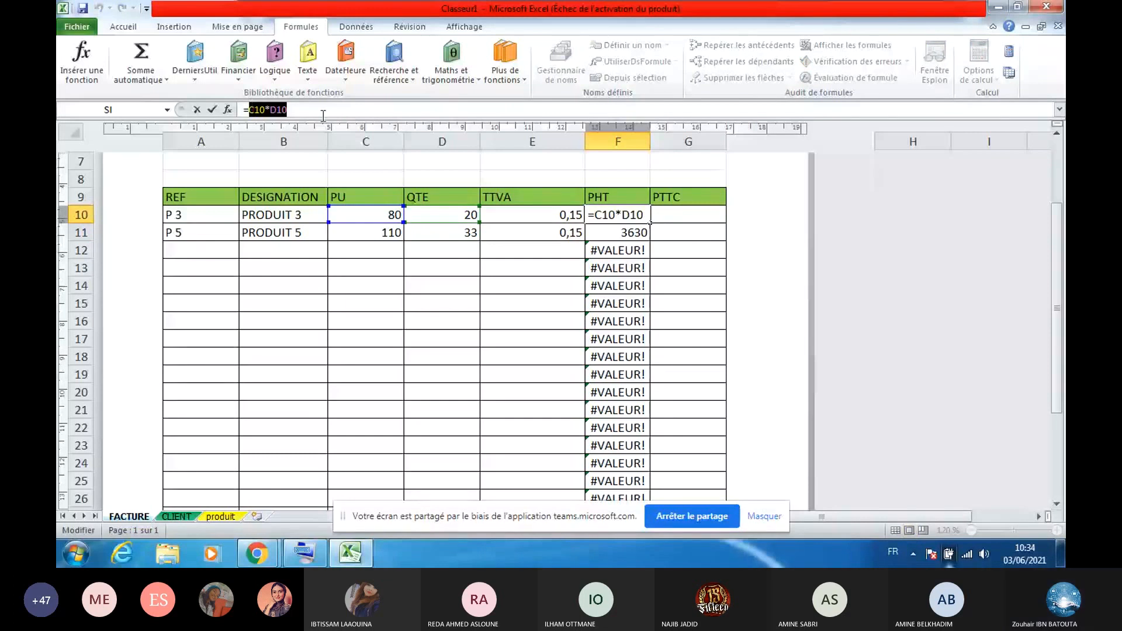
key(Return)
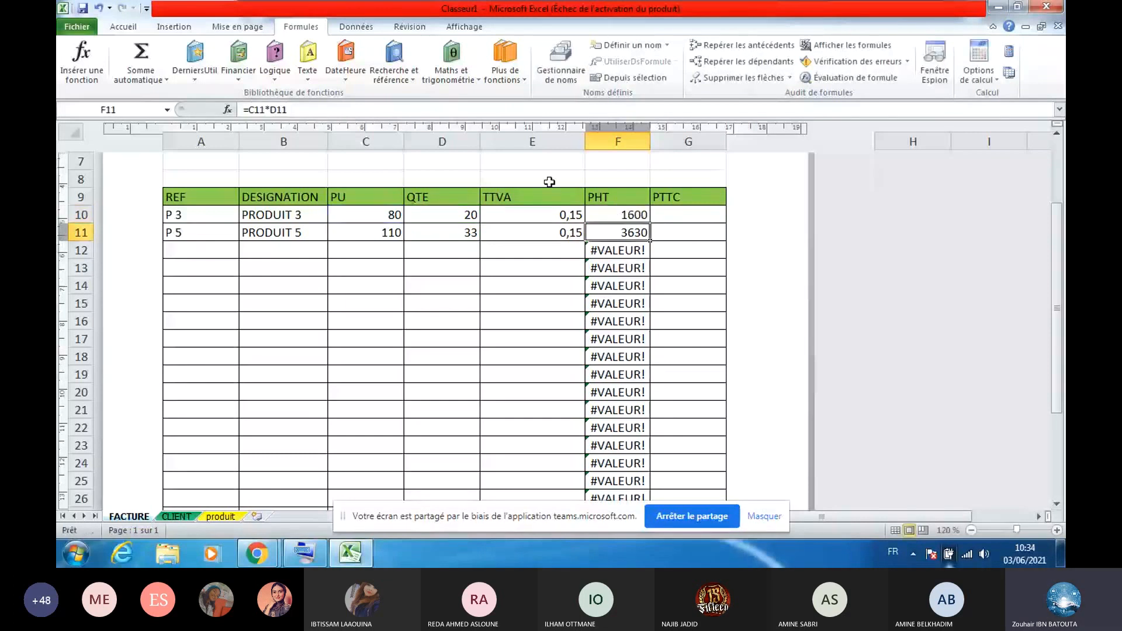
key(Up)
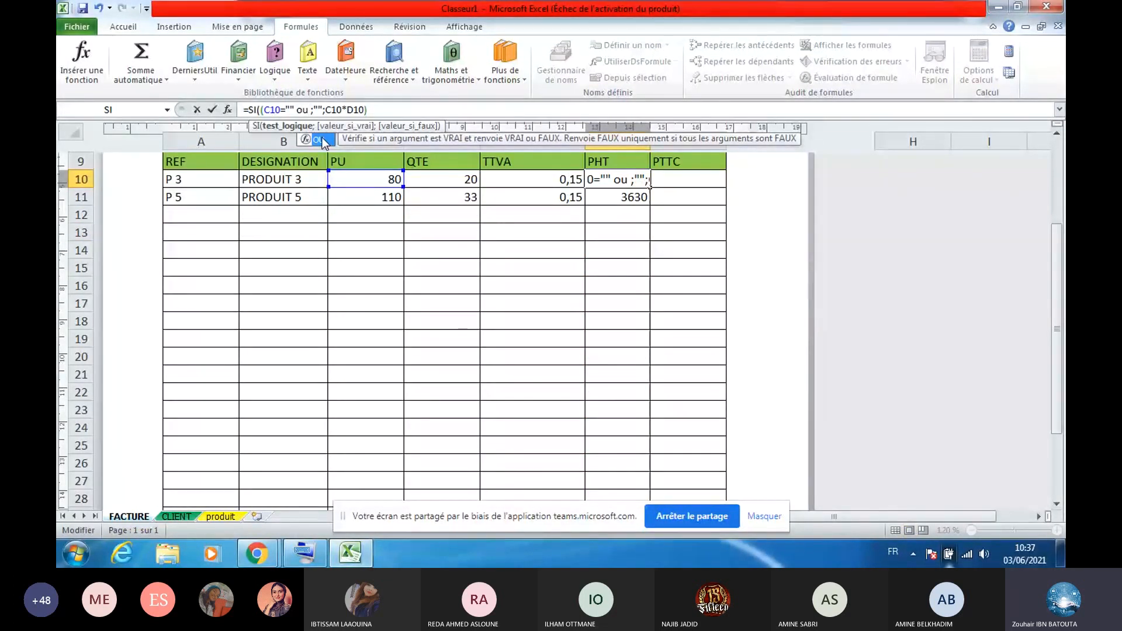
Begin wrapping F10's test in an OU( function placed before C10=""
double_click(323, 141)
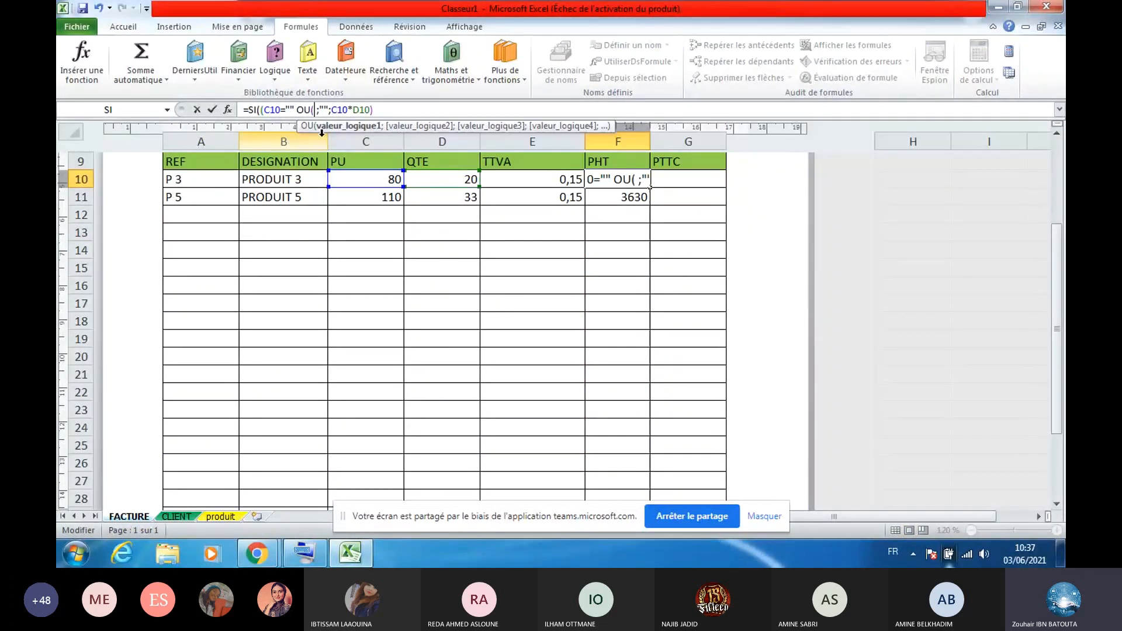
key(BackSpace)
key(BackSpace)
key(BackSpace)
click(268, 109)
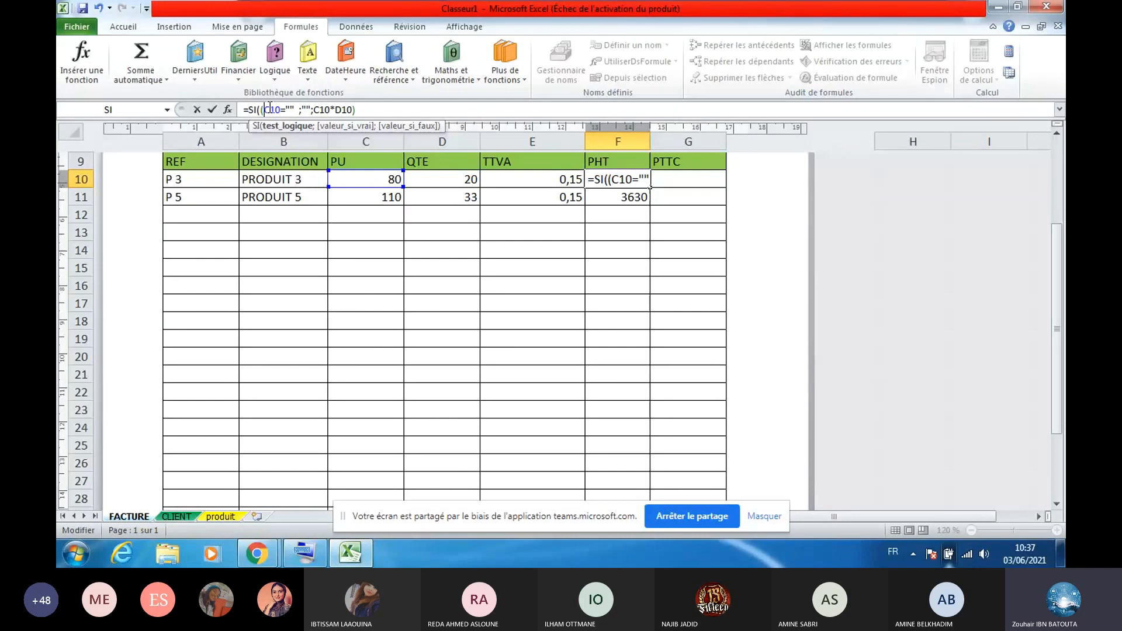
key(BackSpace)
key(Caps_Lock)
text(O)
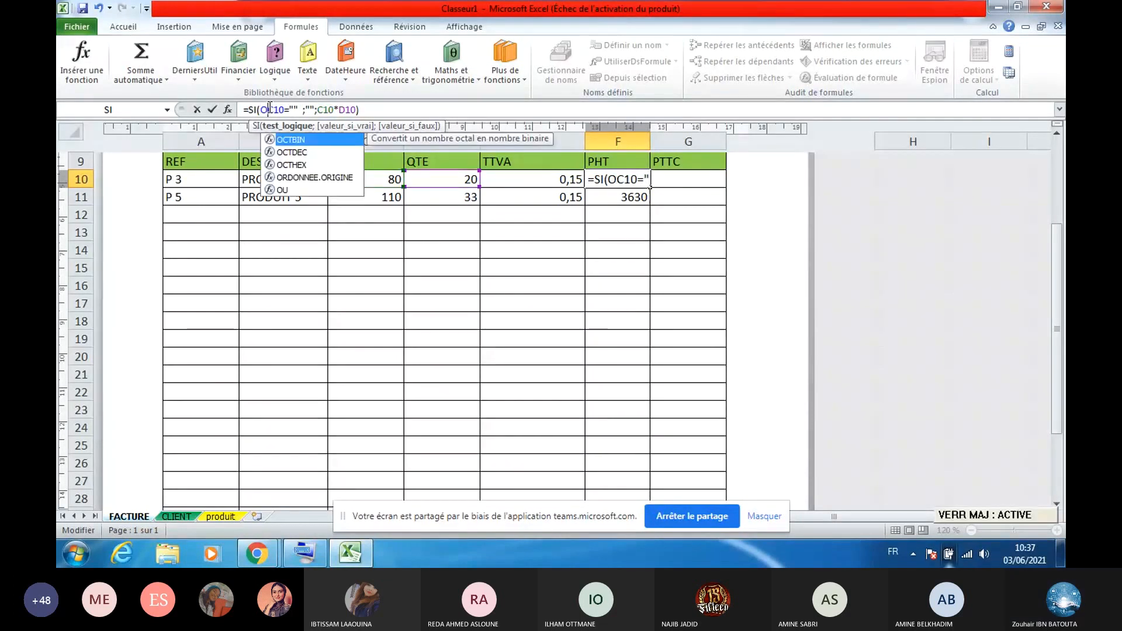
text(U)
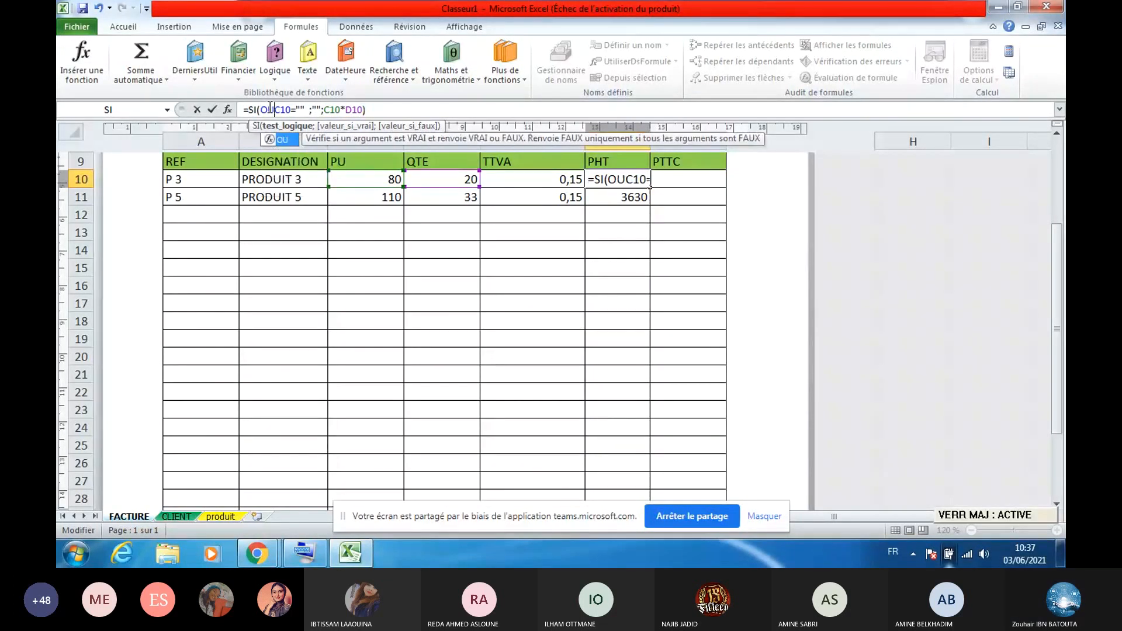
key(Caps_Lock)
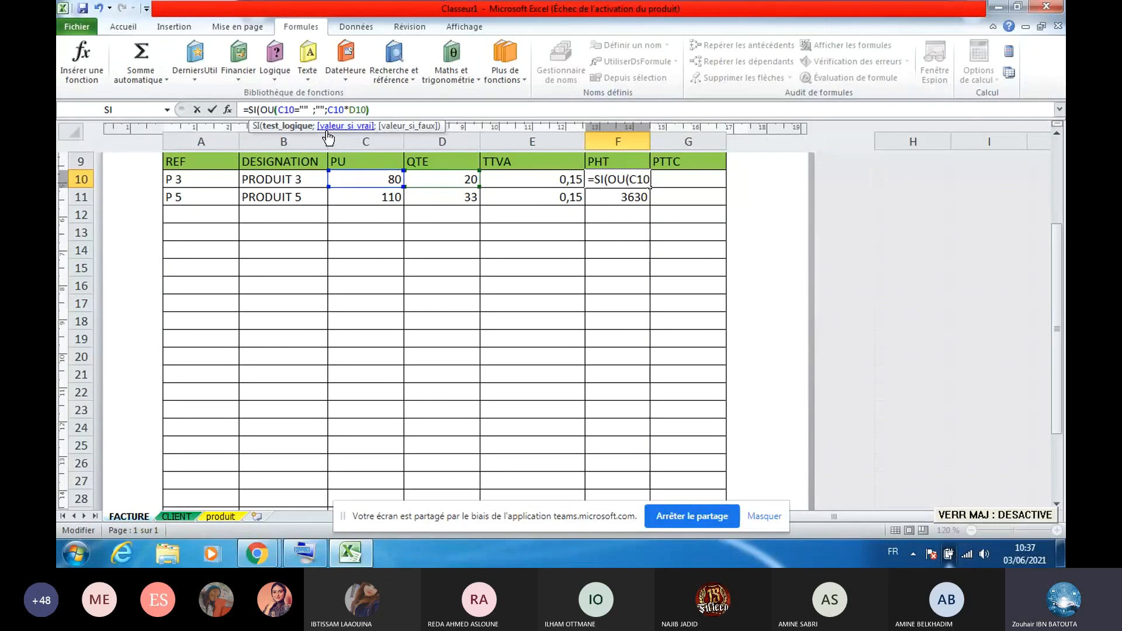
text(()
Add the second condition D10="" to F10's OU test
click(308, 110)
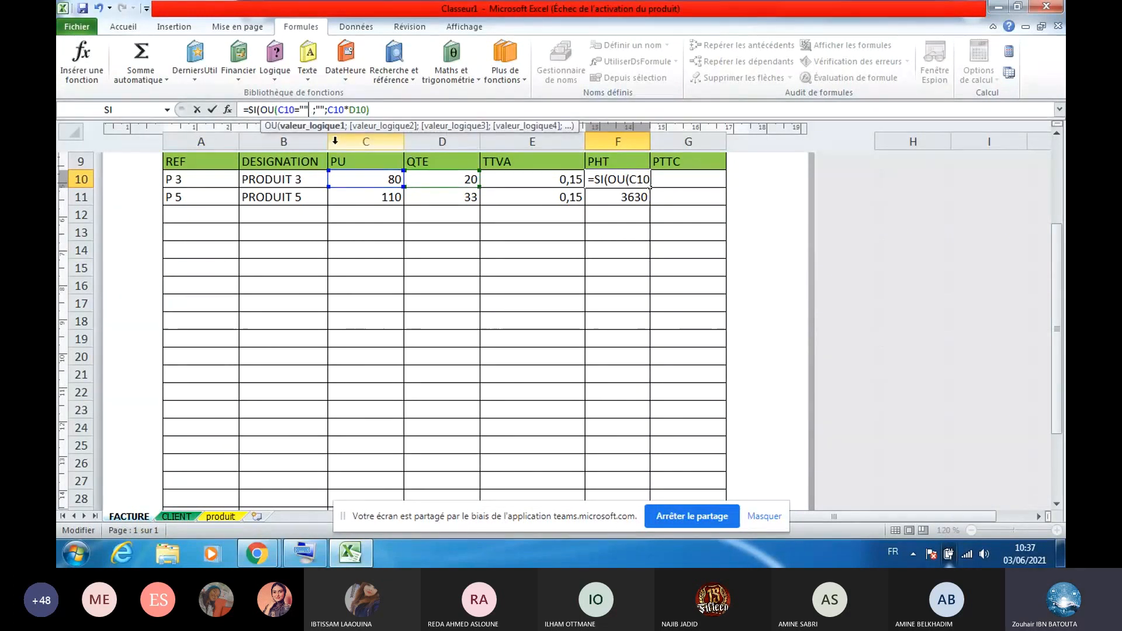
key(Caps_Lock)
text(?)
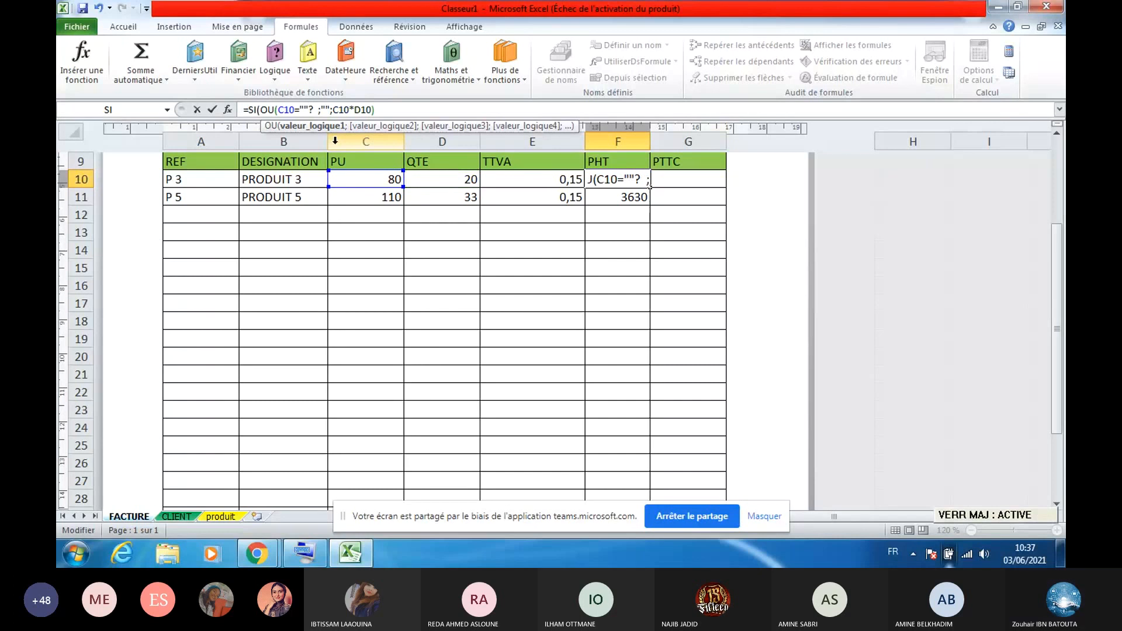
key(BackSpace)
key(Caps_Lock)
text(,)
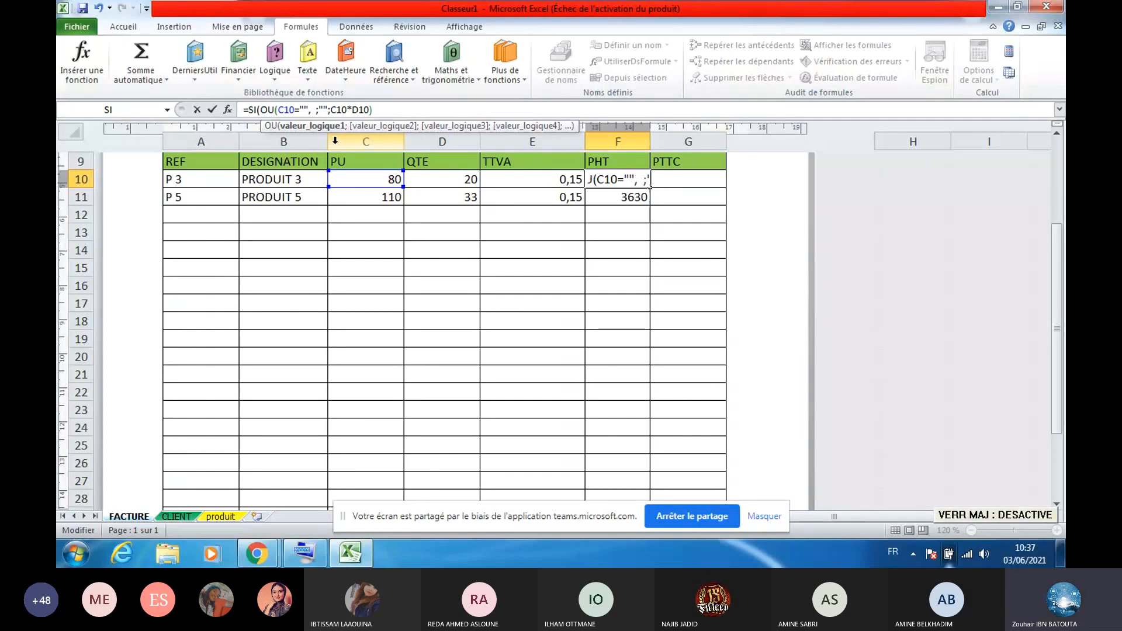
key(Caps_Lock)
text(D10)
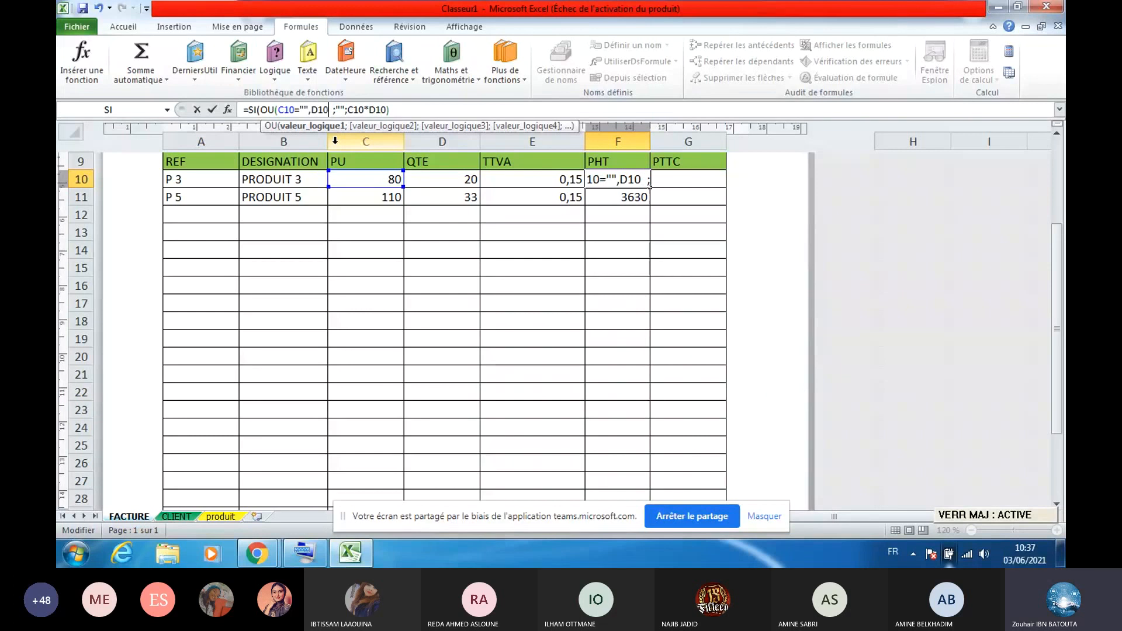
key(Caps_Lock)
text(=)
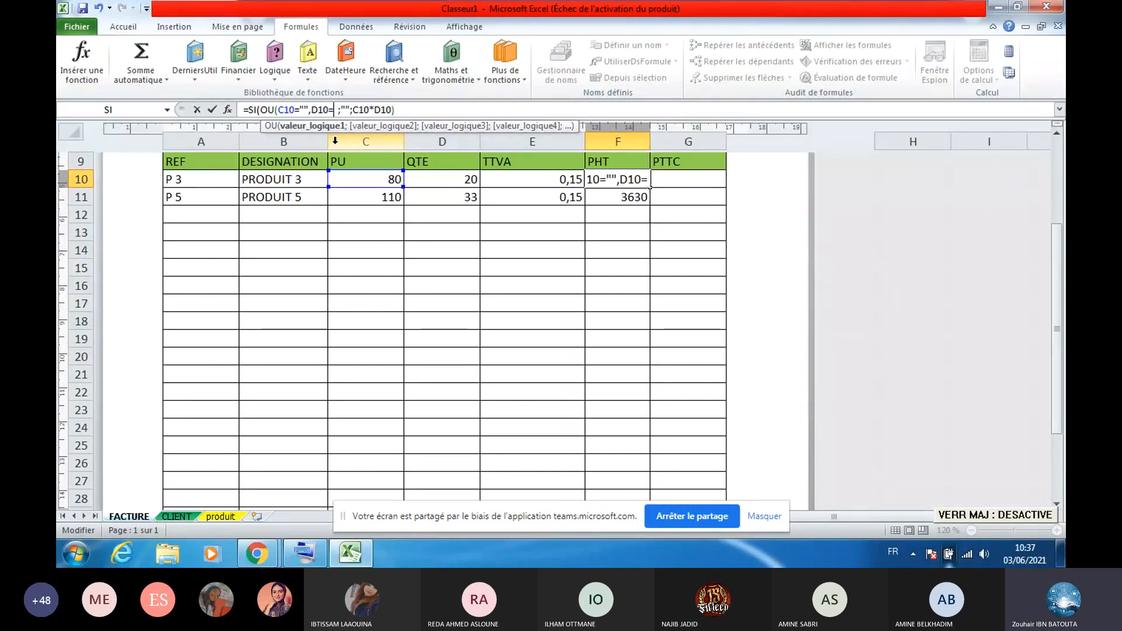
text("")
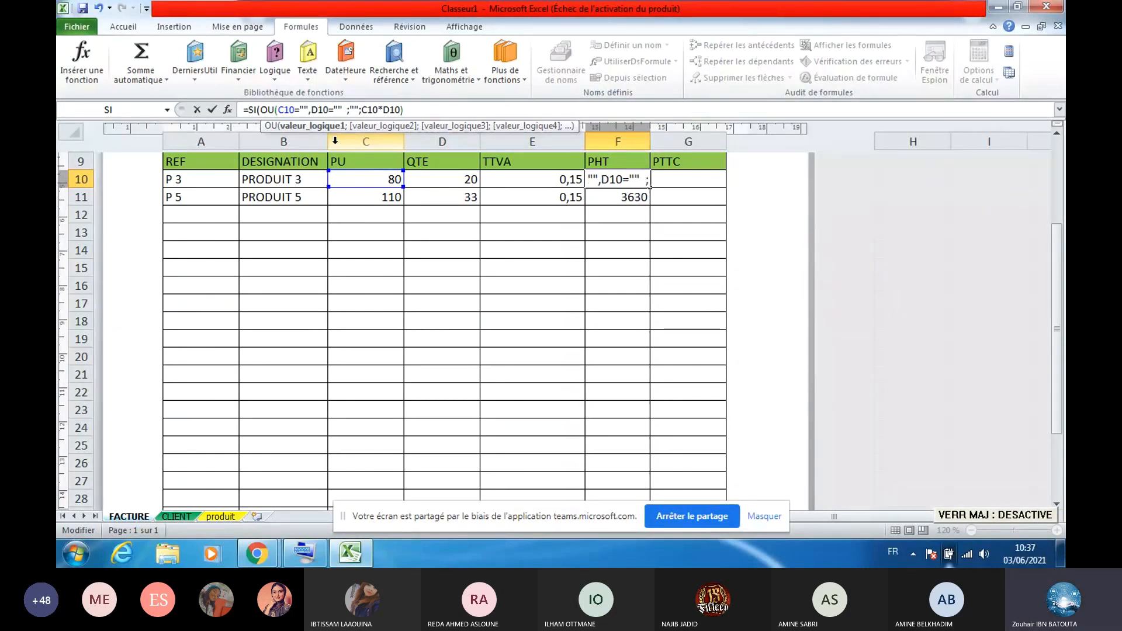
text())
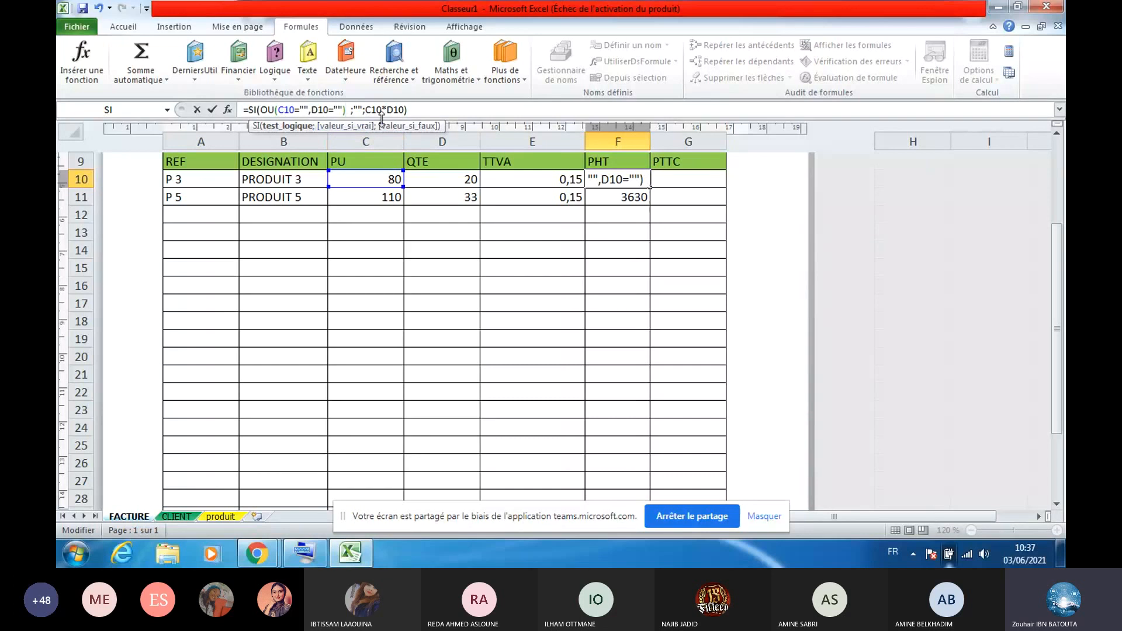
Fix the separator to a semicolon, confirm =SI(OU(C10="";D10="");"";C10*D10), and copy it to F27
click(331, 111)
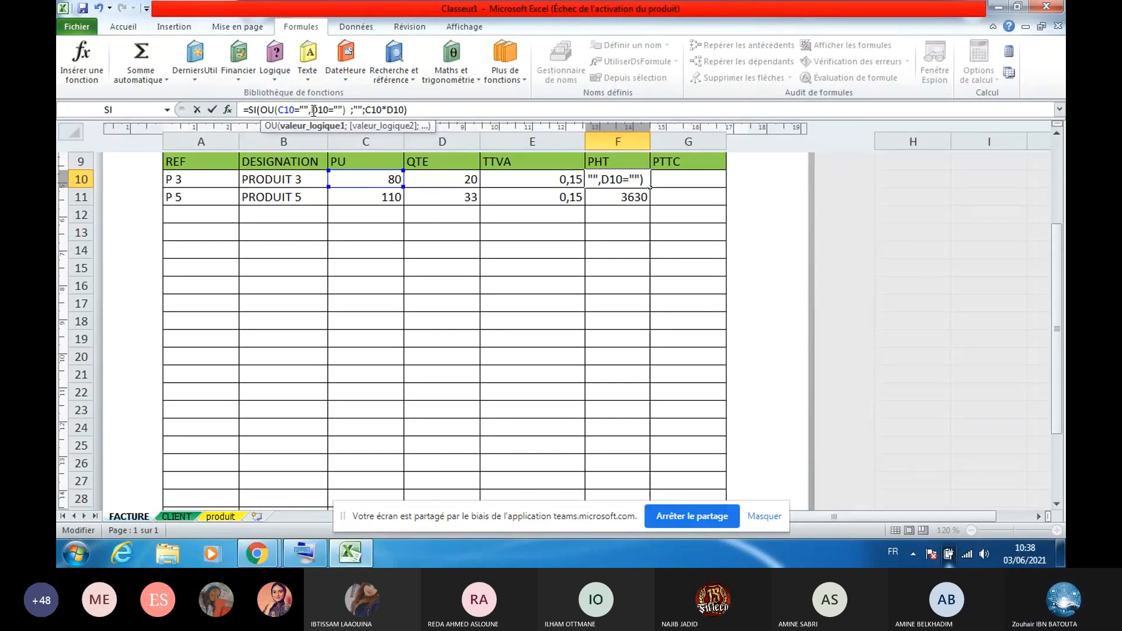
click(314, 110)
key(BackSpace)
text(;)
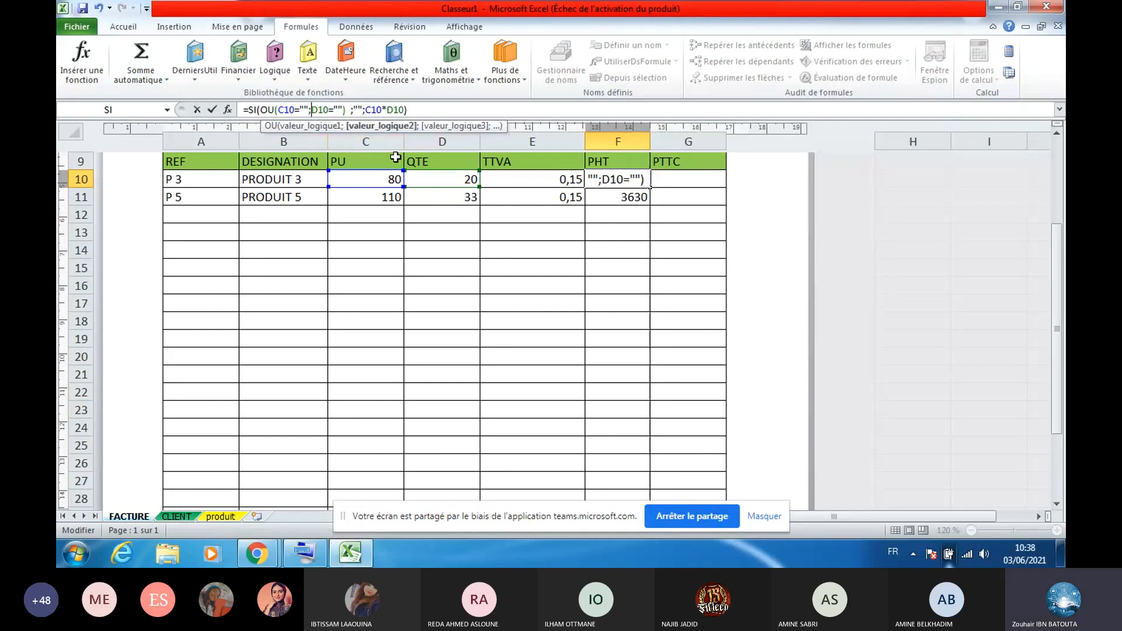
key(Return)
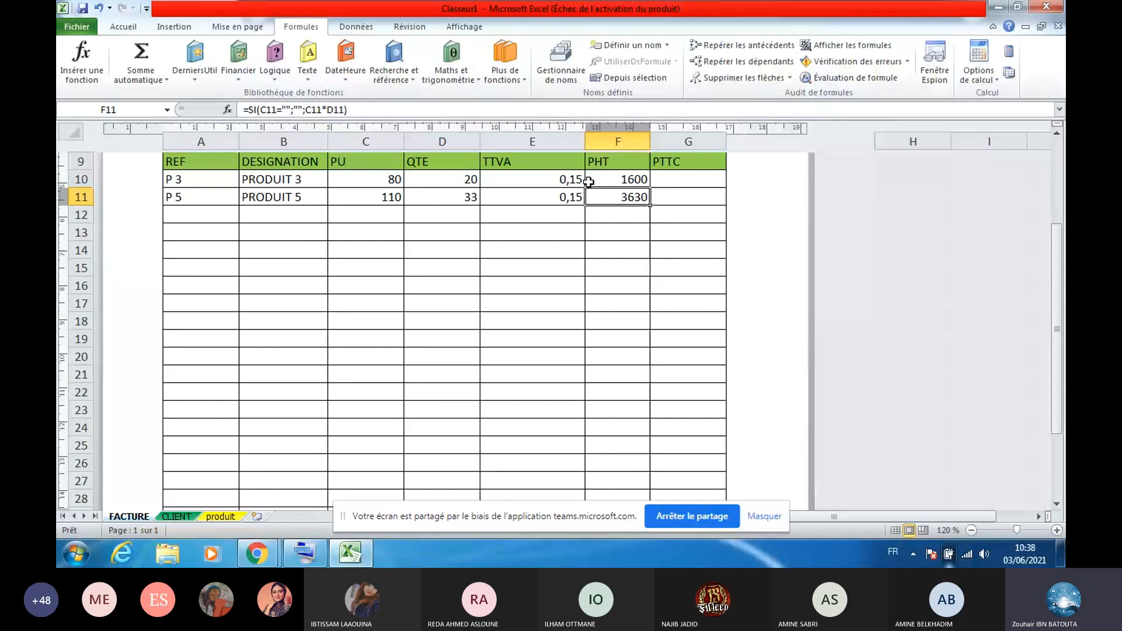
click(588, 182)
drag(649, 187, 644, 494)
key(Up)
key(Up)
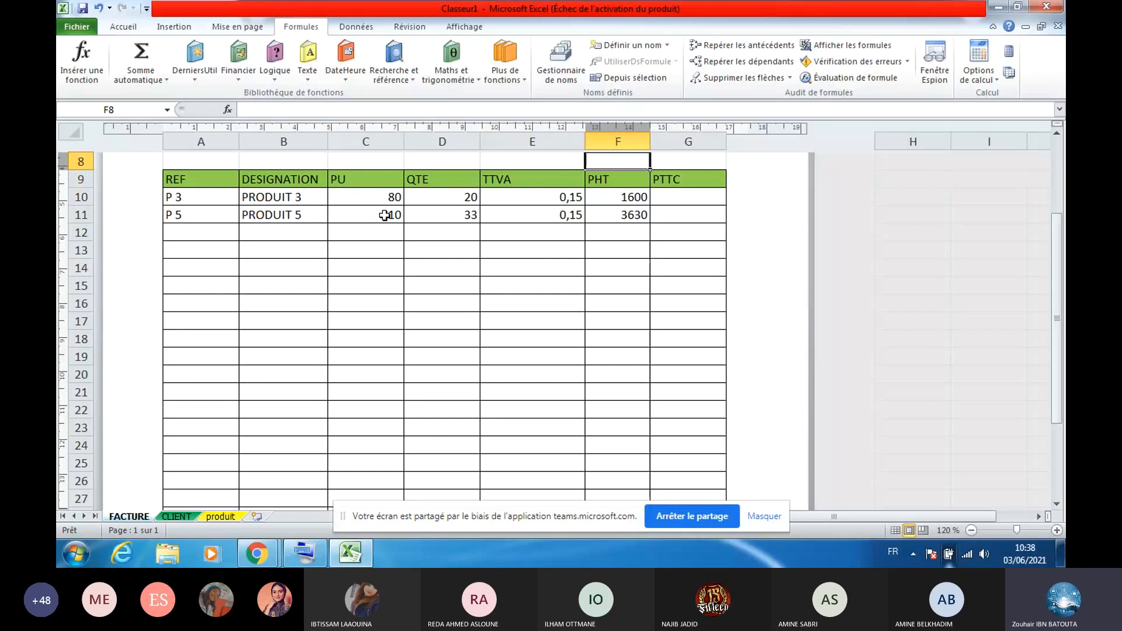
Choose reference P 5 in A12 for a third invoice line
click(439, 214)
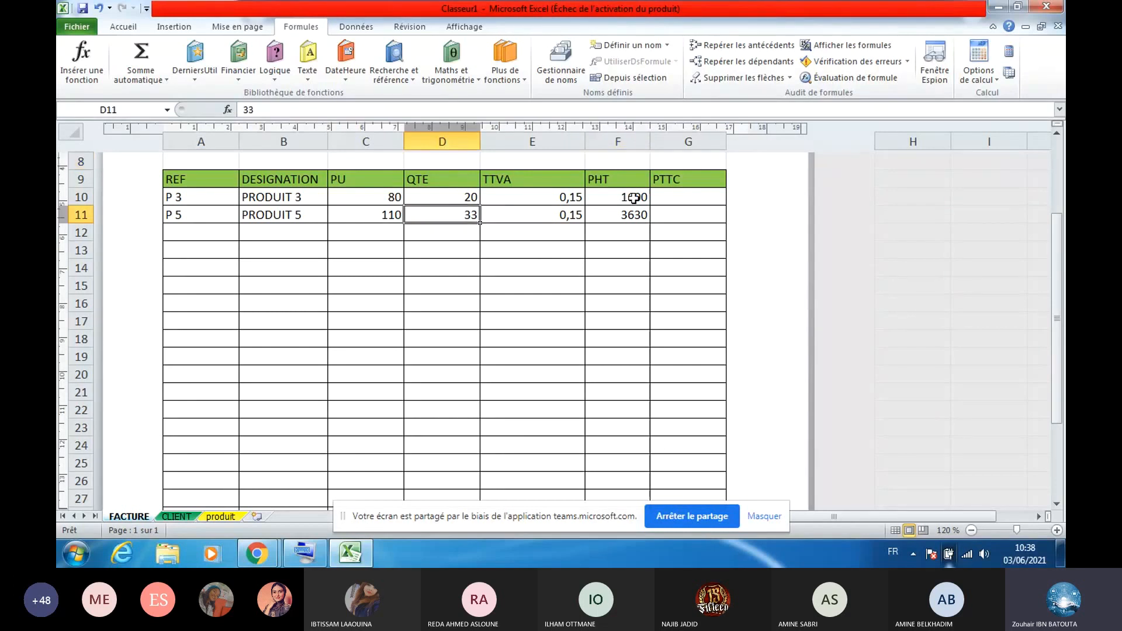
click(634, 198)
click(626, 213)
click(188, 230)
click(245, 234)
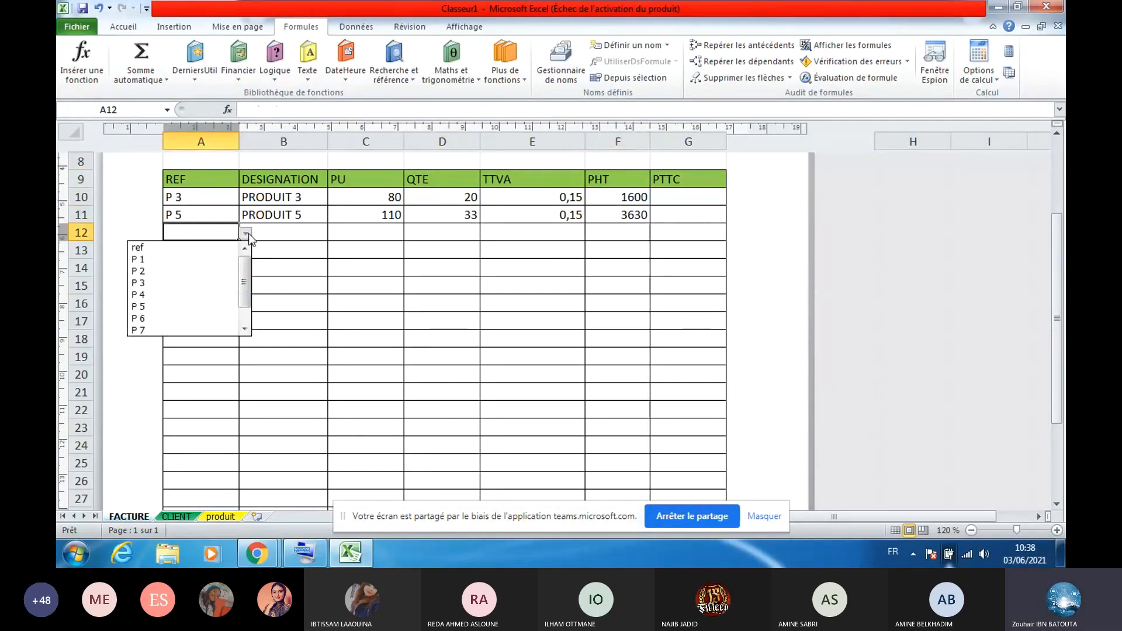
click(202, 306)
Enter quantity 55 in D12, giving PHT 6050, and begin the PTTC formula in G10
click(425, 246)
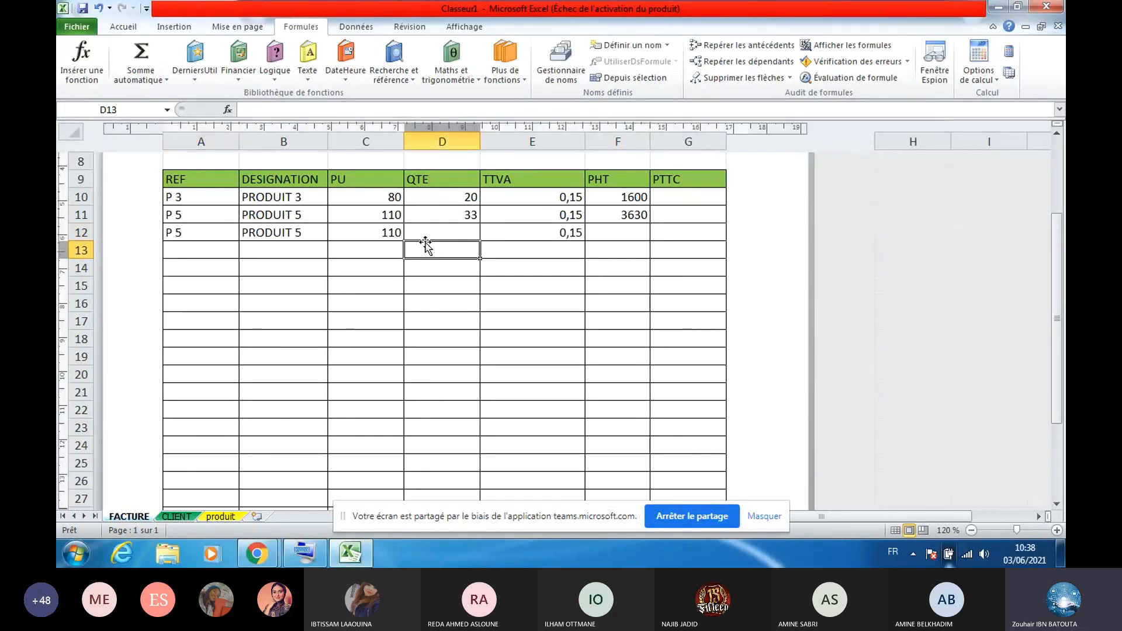
click(442, 233)
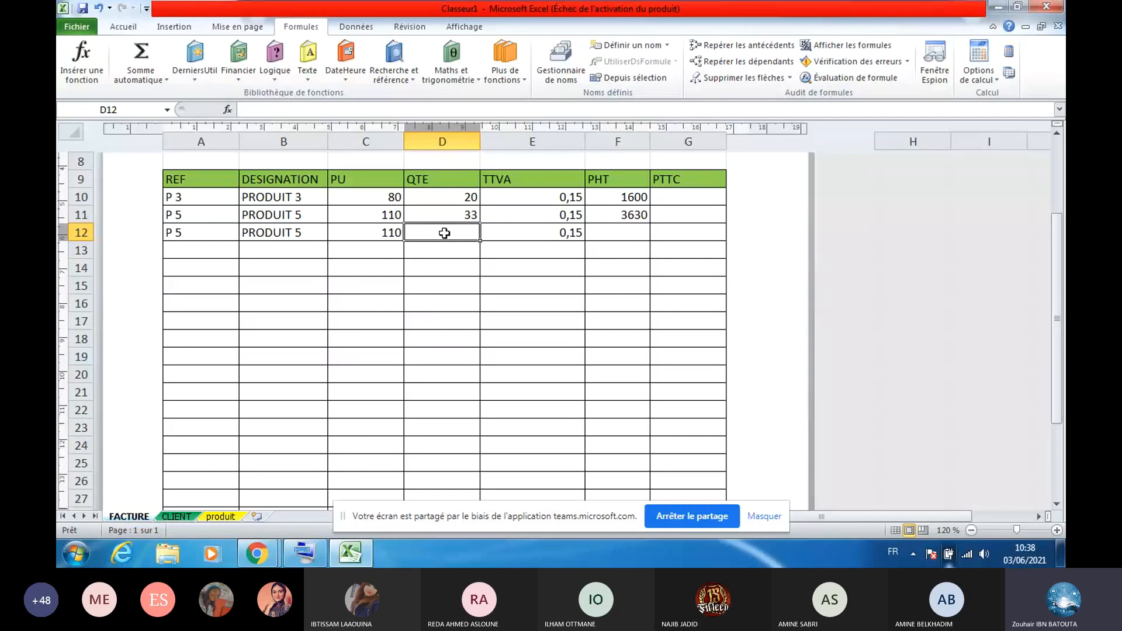
text(55)
key(Tab)
key(Tab)
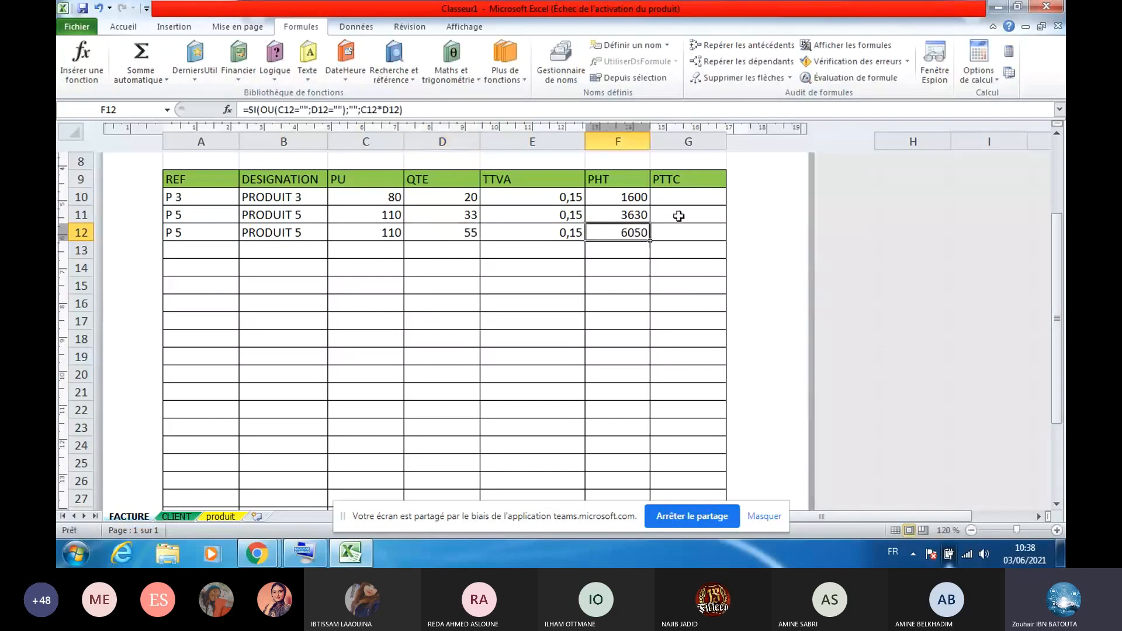
click(700, 195)
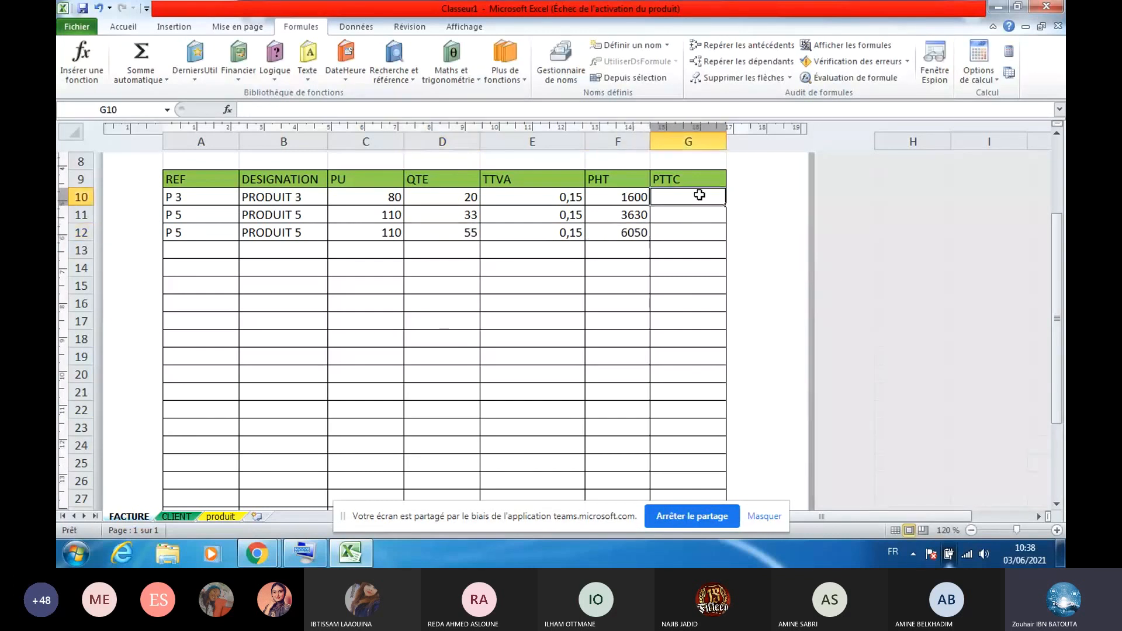
text(=)
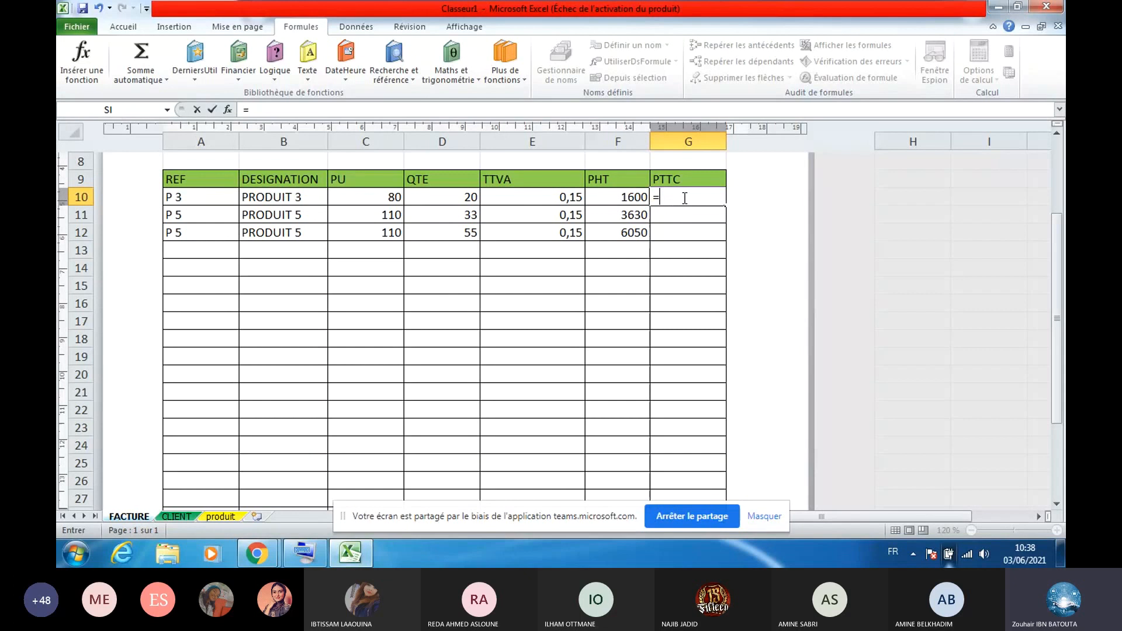
Enter the PTTC formula =F10*(1+E10) in G10
click(616, 198)
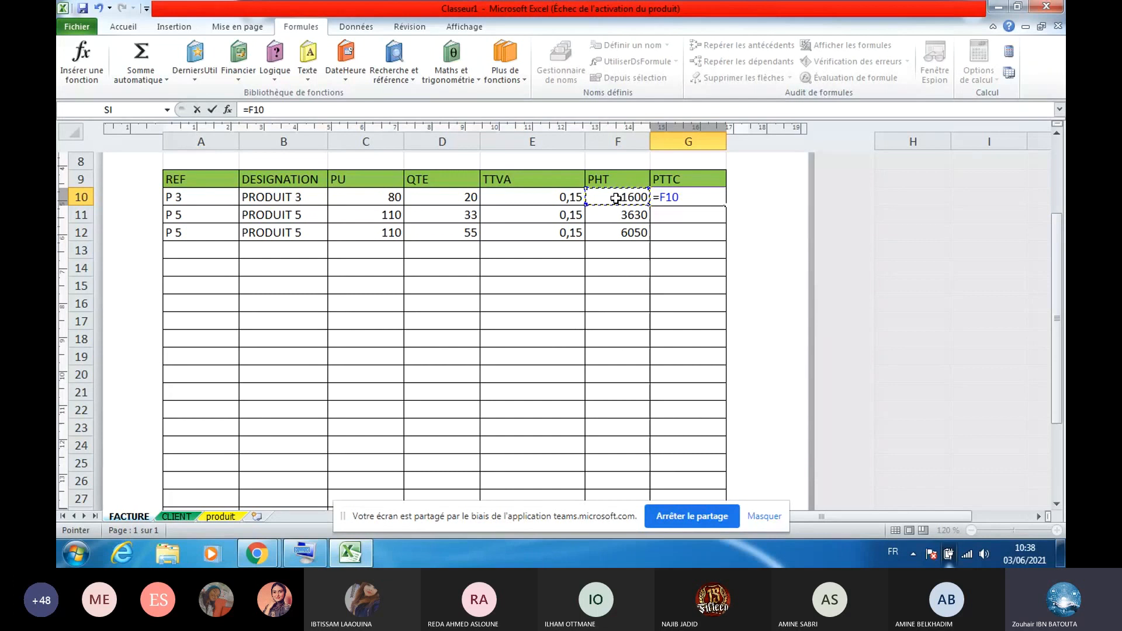
text(*(1+)
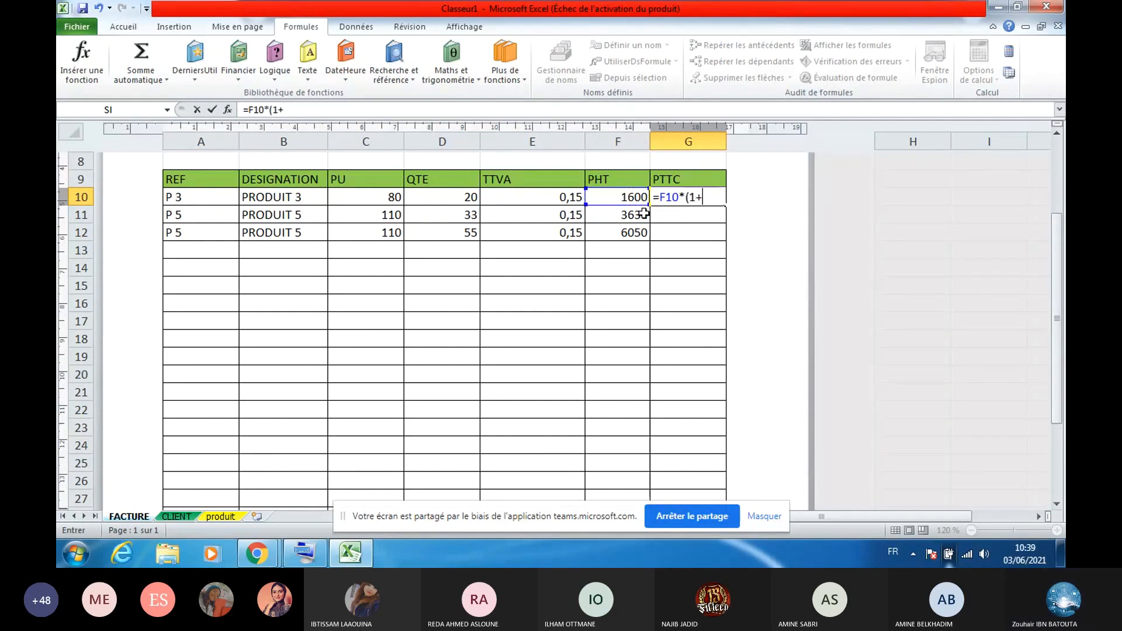
click(567, 196)
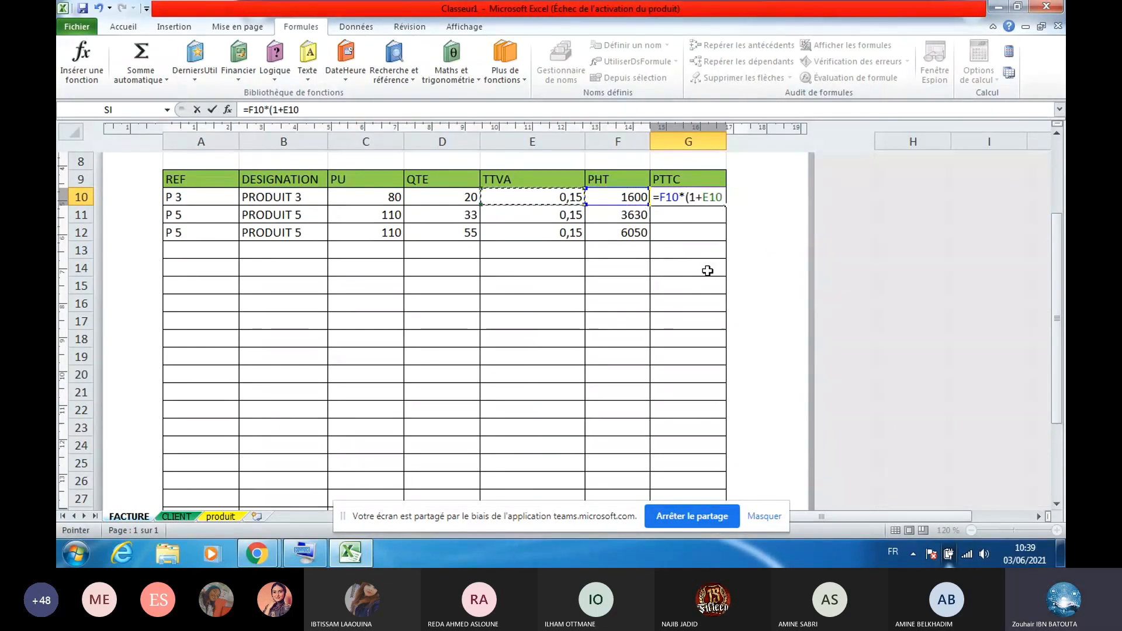
key(Return)
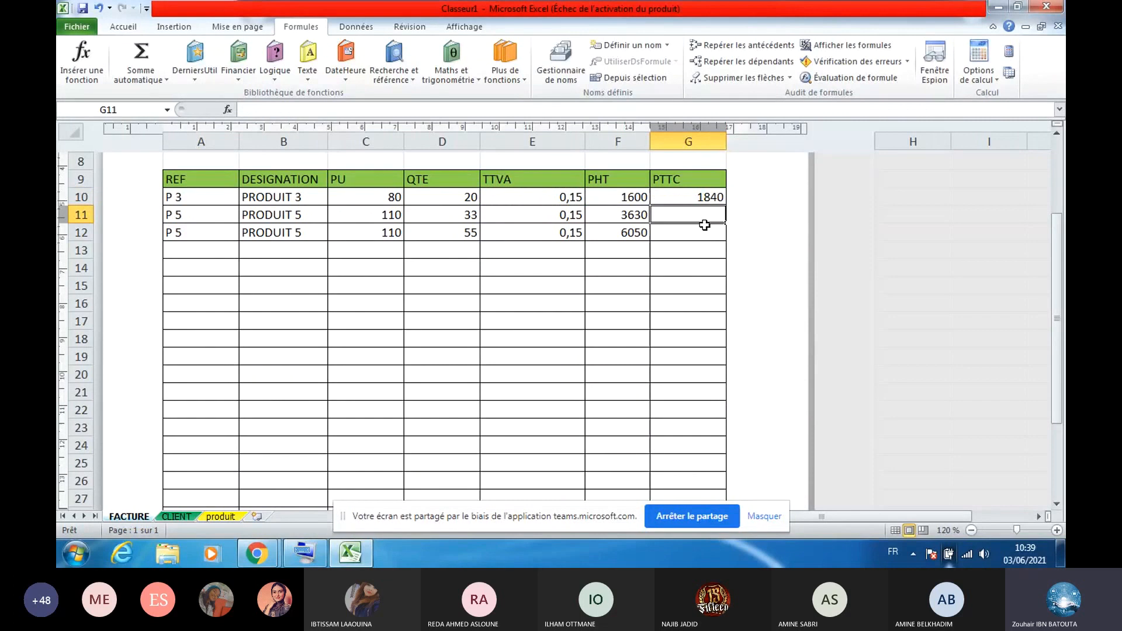
Fill G10's PTTC formula down column G to row 29, then select its formula text
click(722, 202)
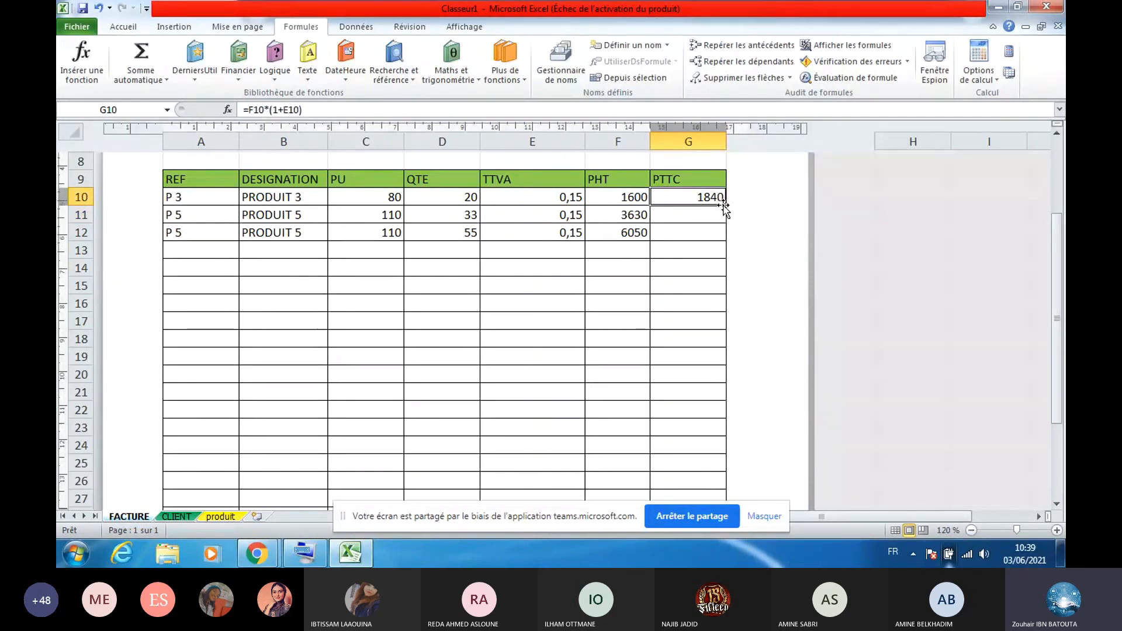
drag(724, 205, 712, 528)
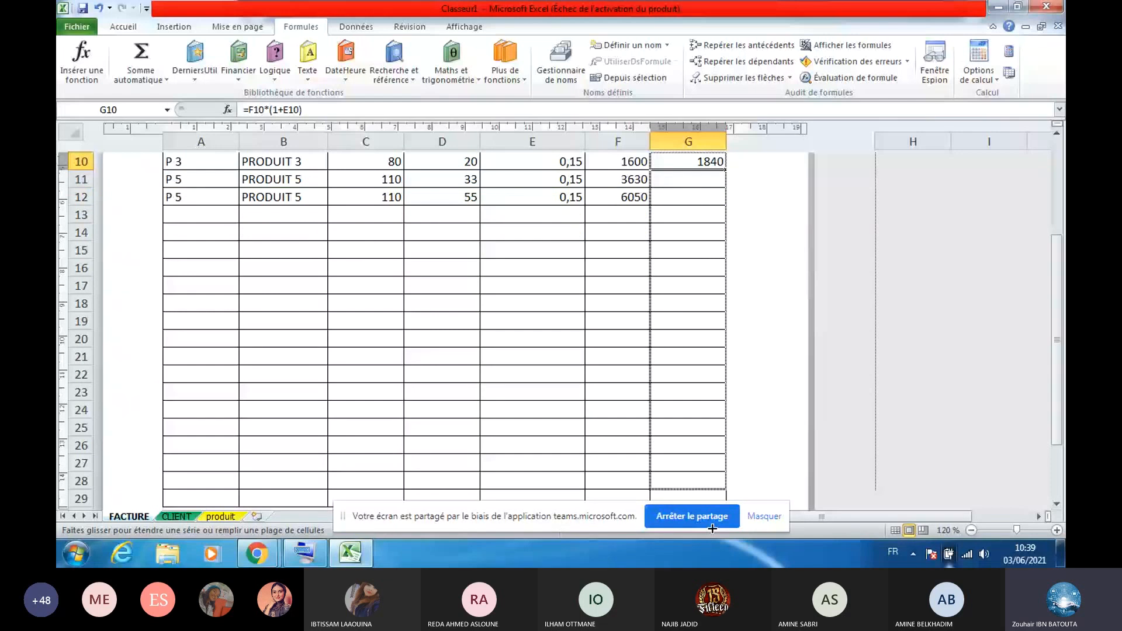
drag(712, 528, 714, 482)
scroll(714, 482, up, 1)
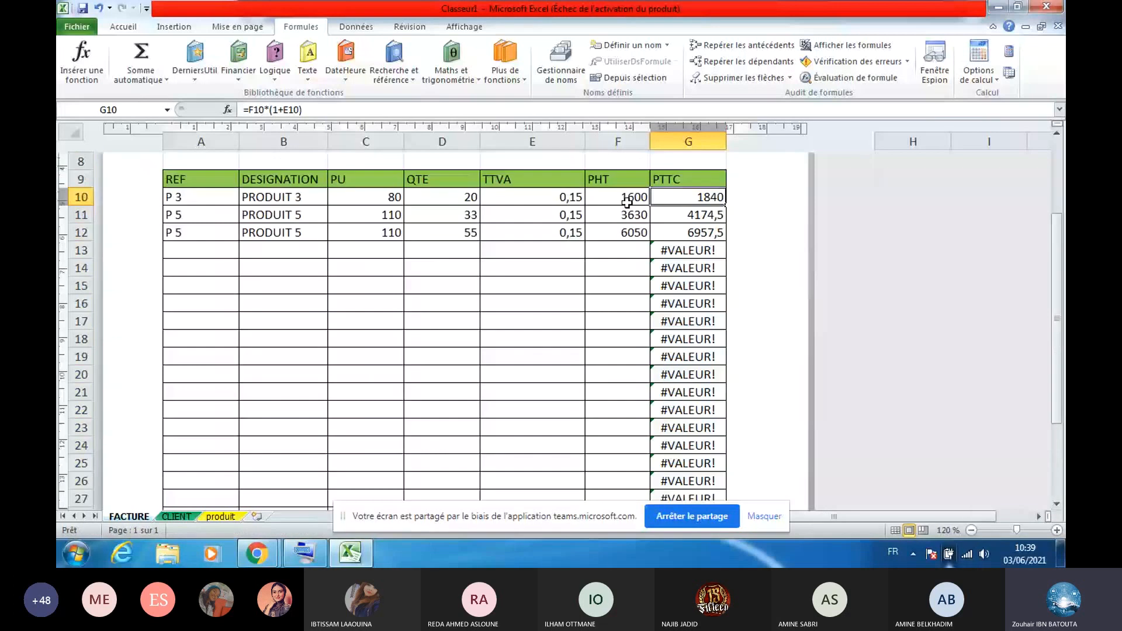
click(673, 202)
drag(302, 110, 240, 111)
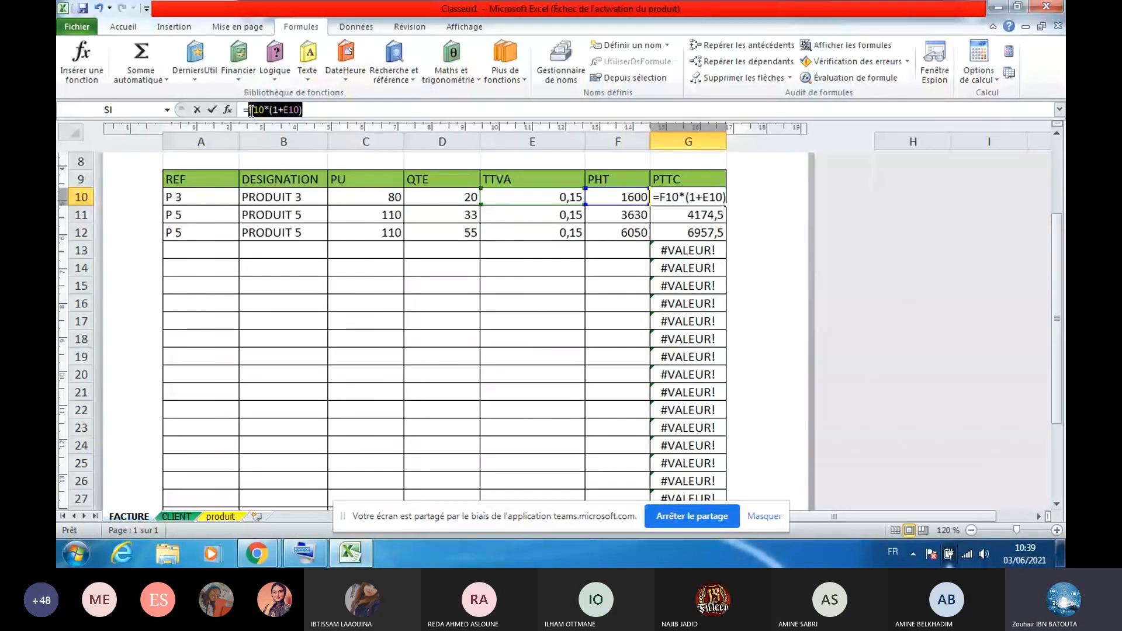
Copy G10's formula text, clear the cell, and insert an SI function from Formules > Logique
right_click(267, 112)
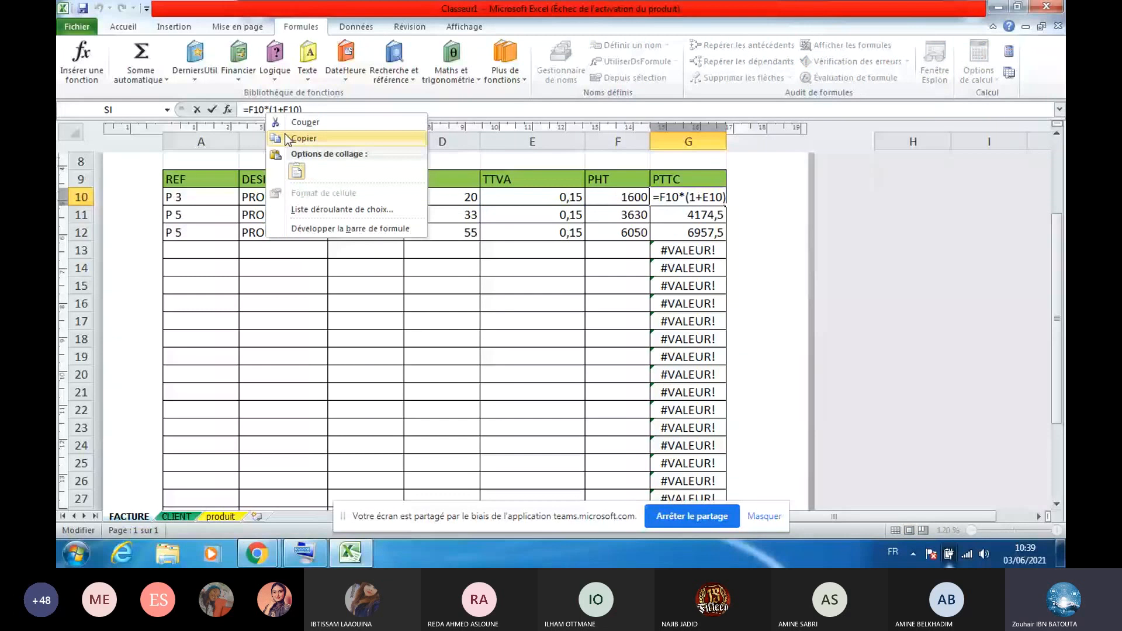
click(285, 135)
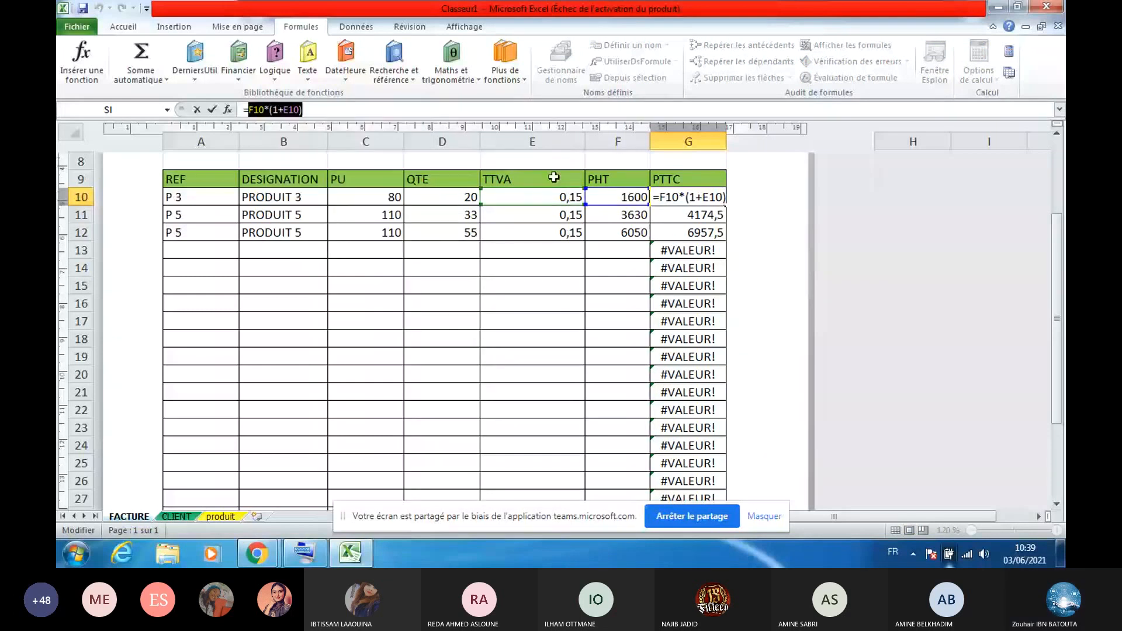
key(Escape)
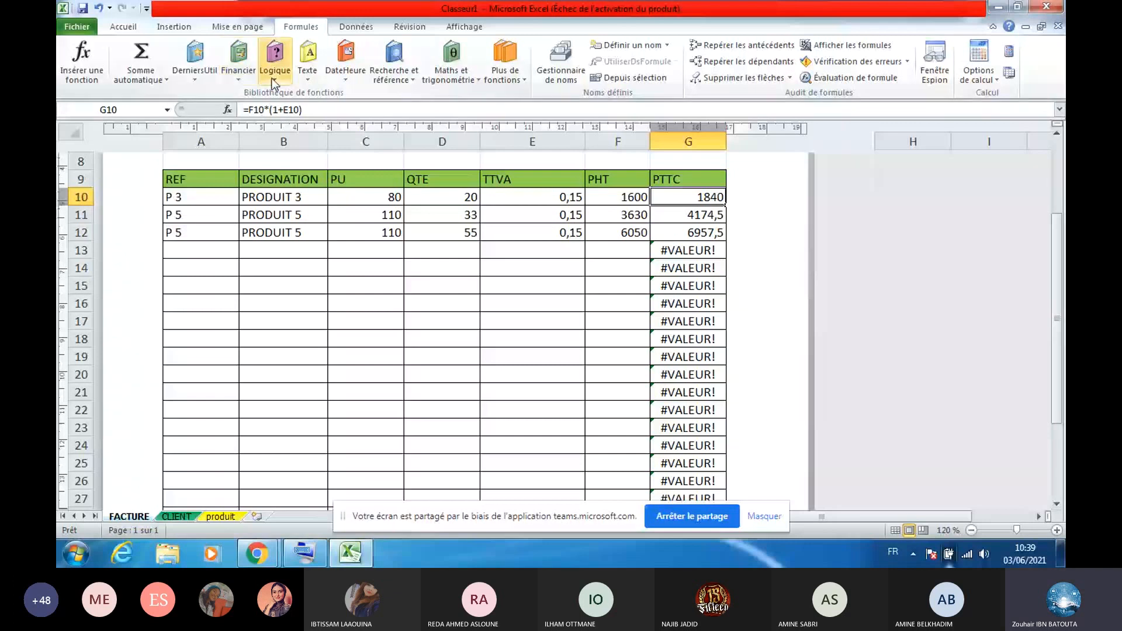
key(Delete)
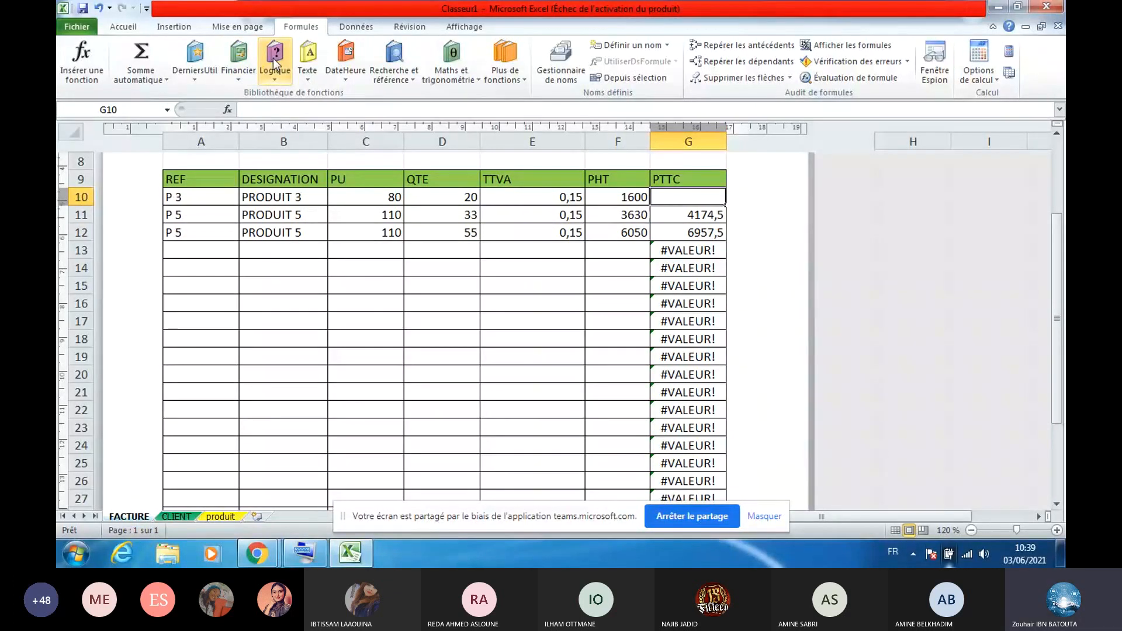
click(272, 58)
click(304, 166)
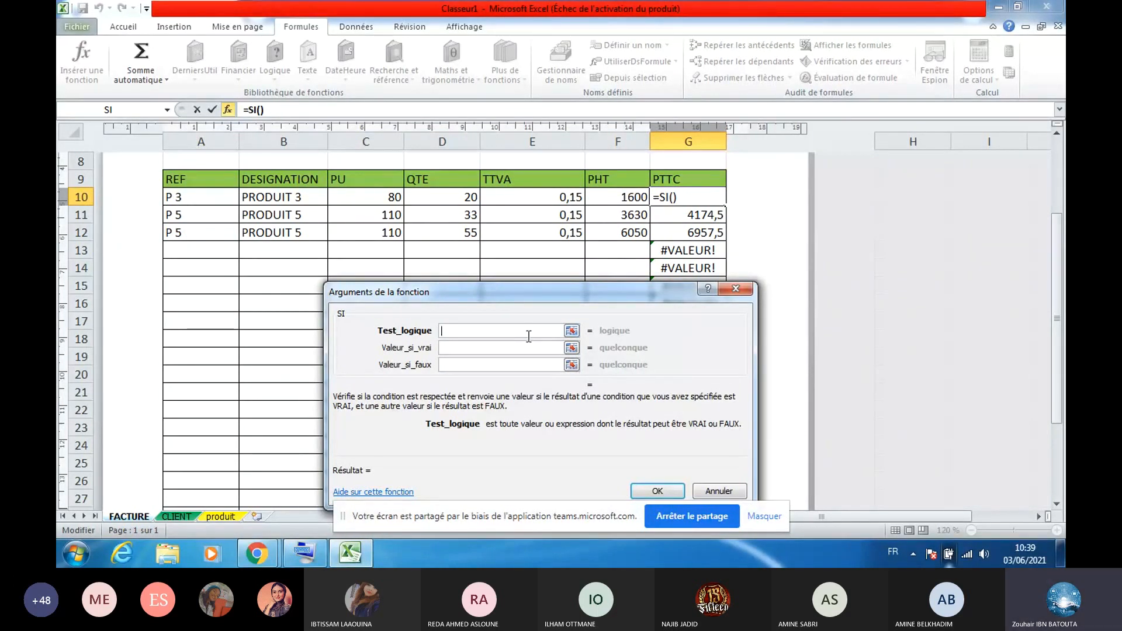
Set the SI test to OU(F10="";E10="") to detect an empty PHT or TTVA
key(Caps_Lock)
key(Caps_Lock)
text(ou)
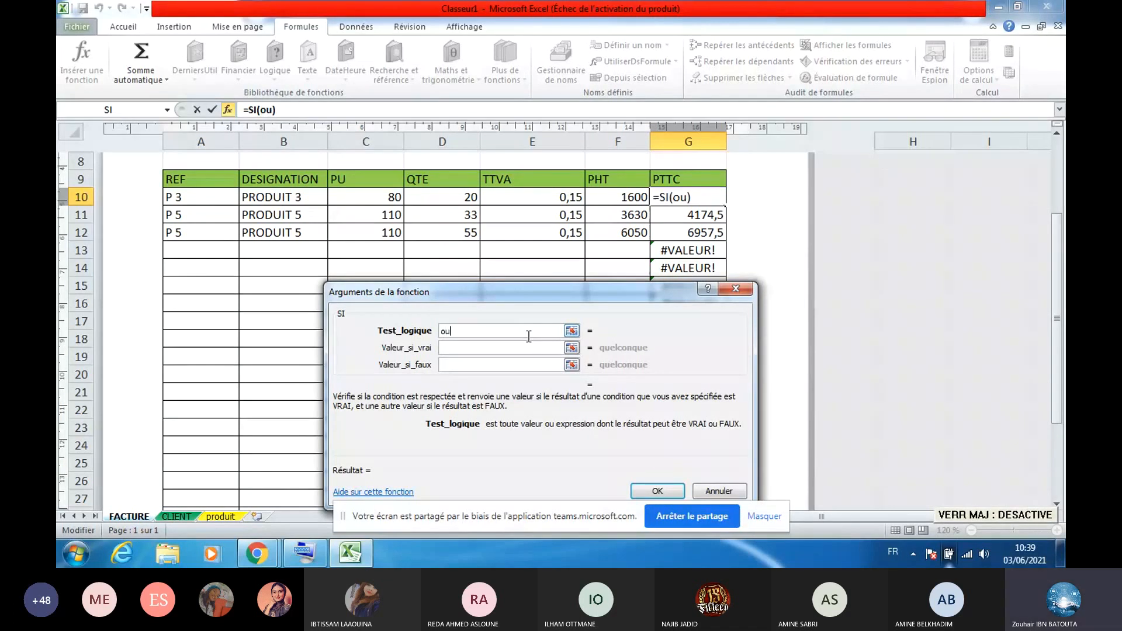
key(BackSpace)
key(BackSpace)
key(Caps_Lock)
text(OU)
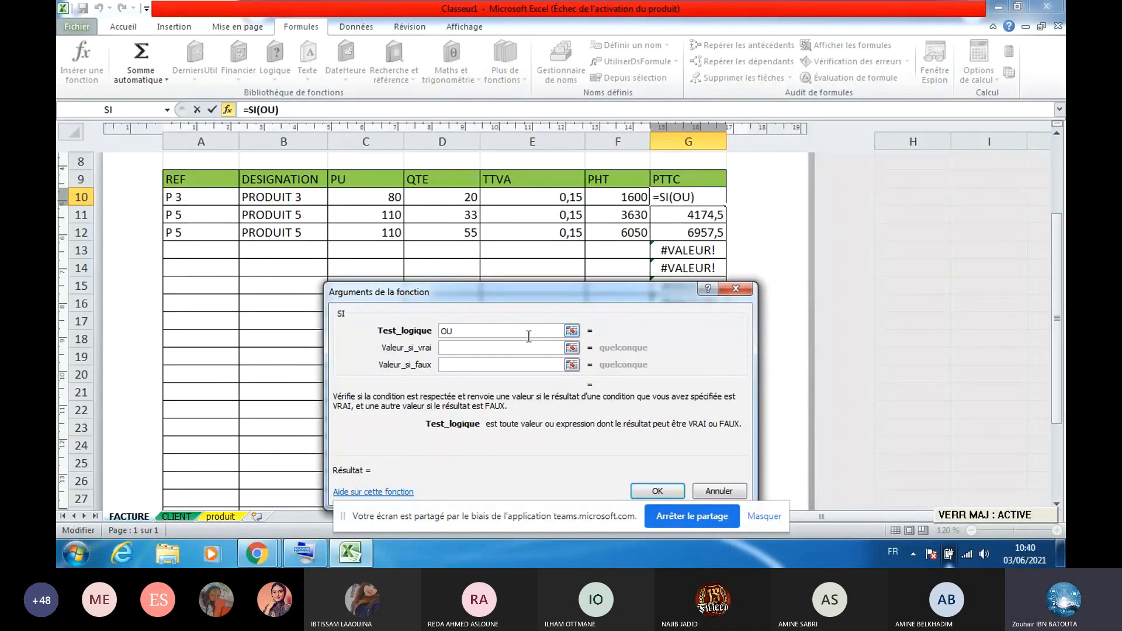
key(Caps_Lock)
text(()
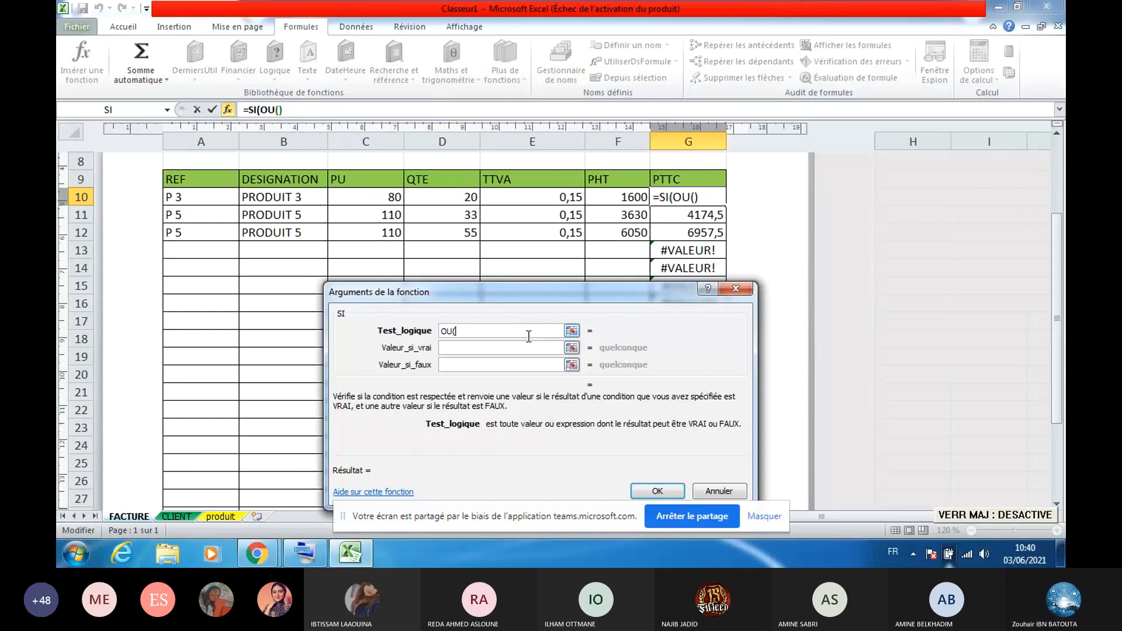
text())
click(619, 198)
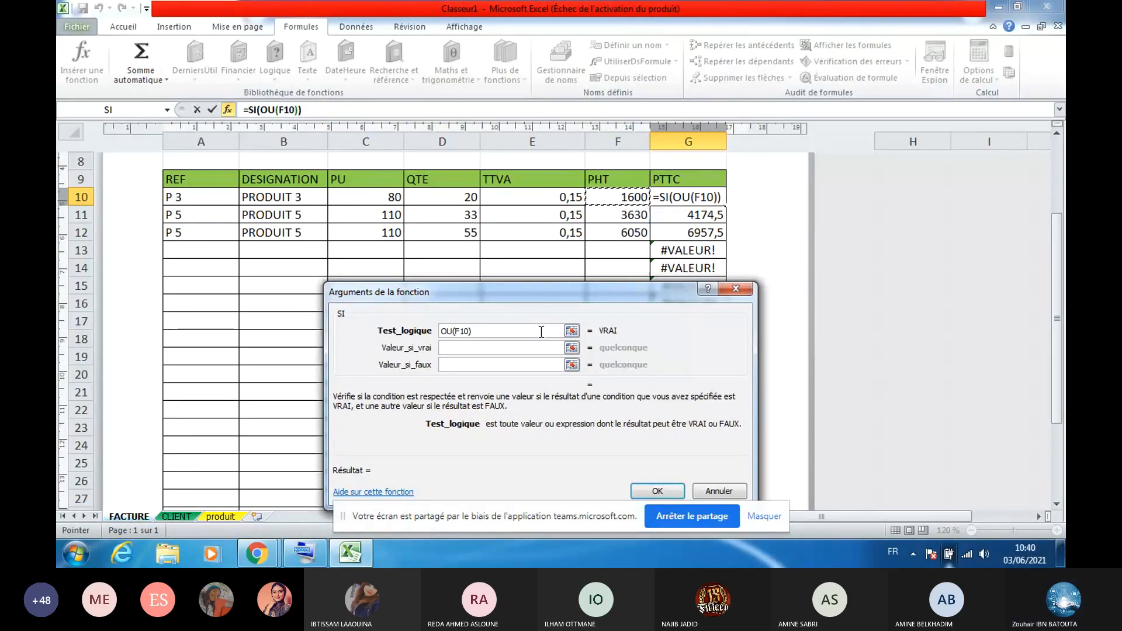
text(="")
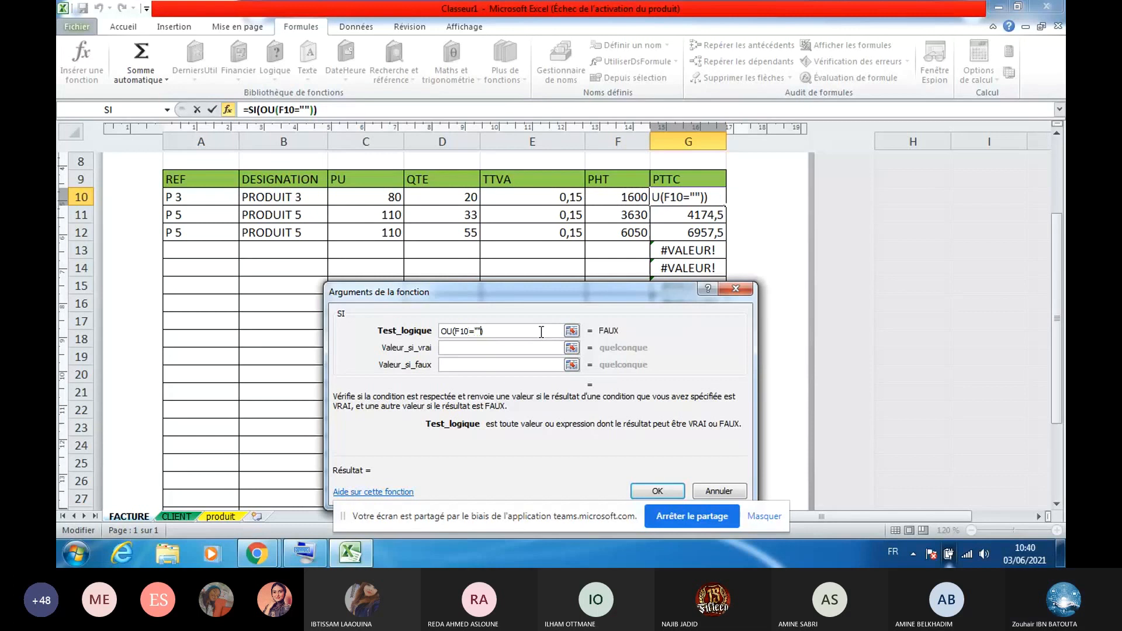
text(;)
click(541, 198)
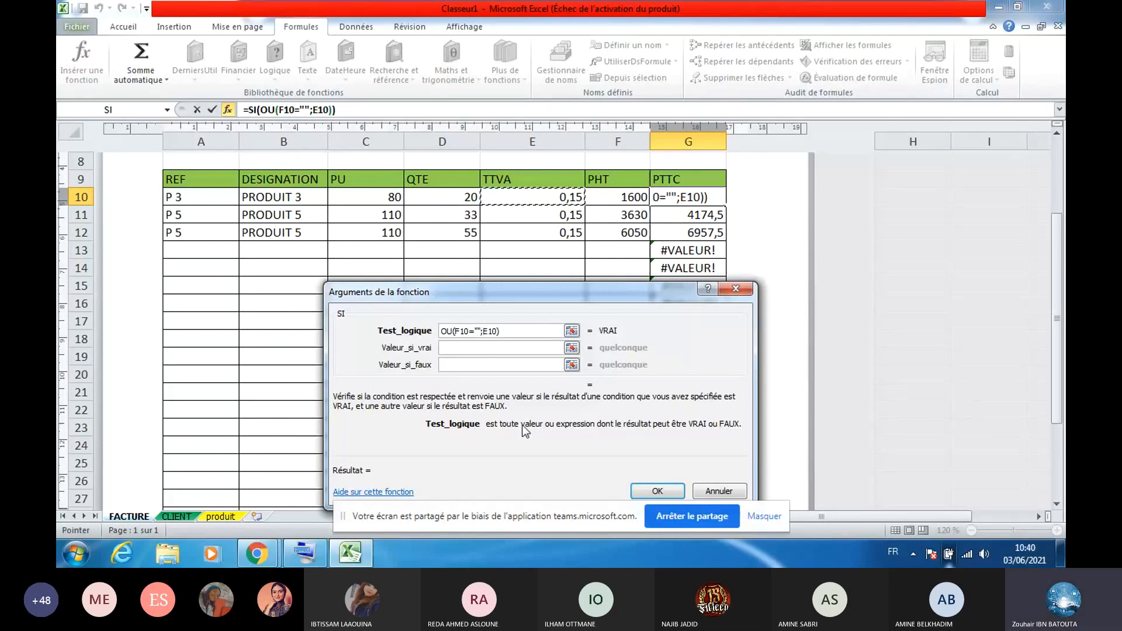
text(=)
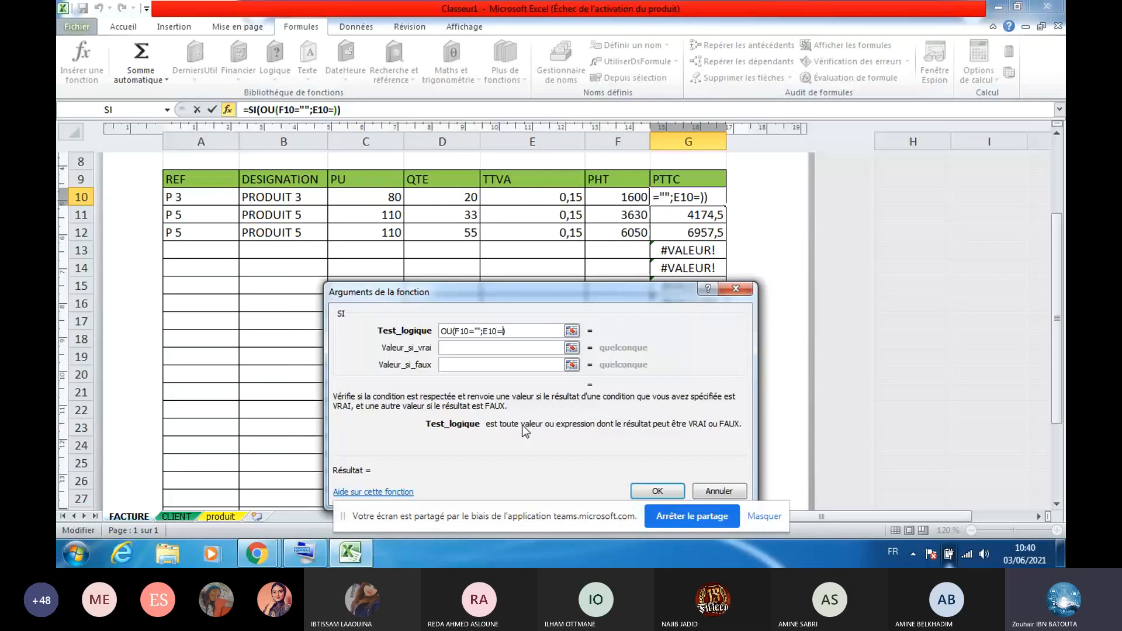
text("")
Use "" as the true result and the pasted F10*(1+E10) as the false result, and confirm
click(511, 351)
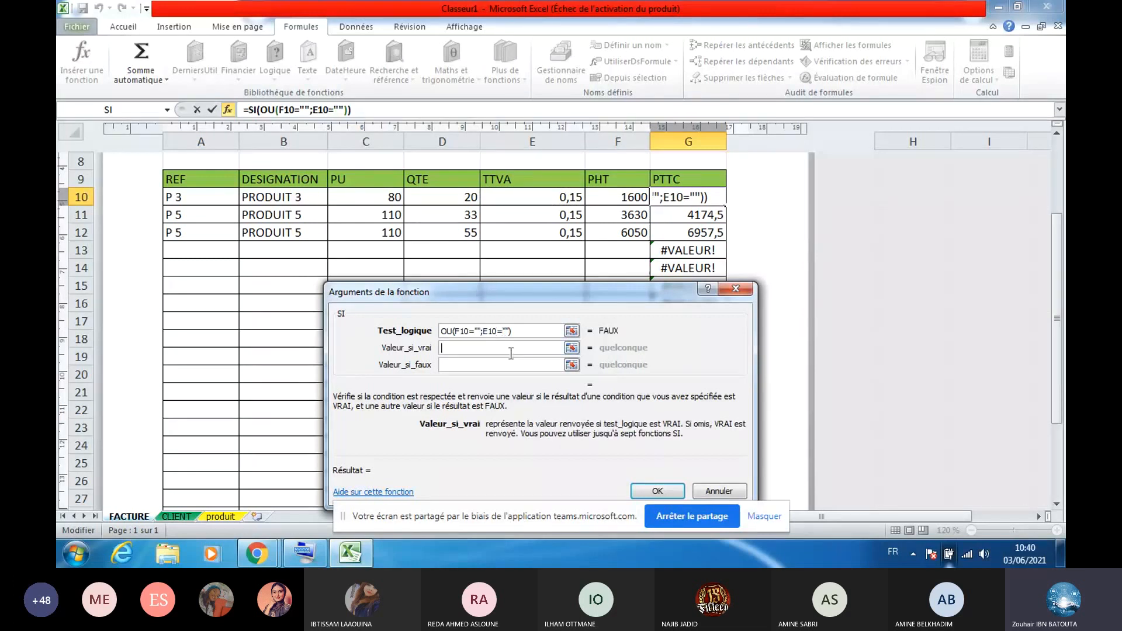
text("")
click(506, 366)
key(ctrl+v)
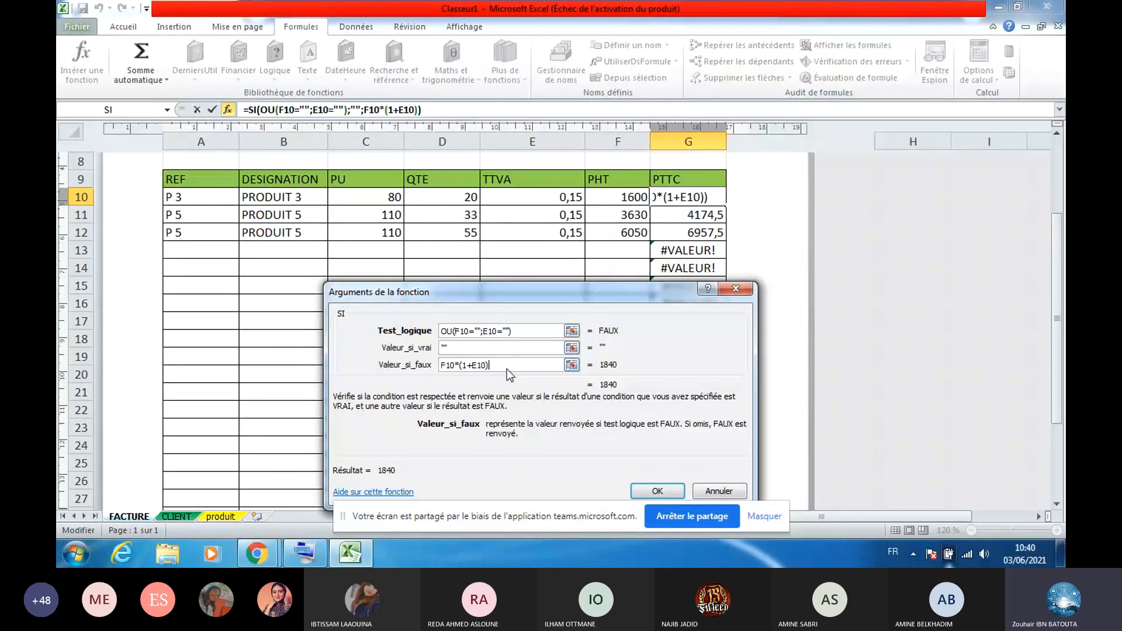
click(657, 492)
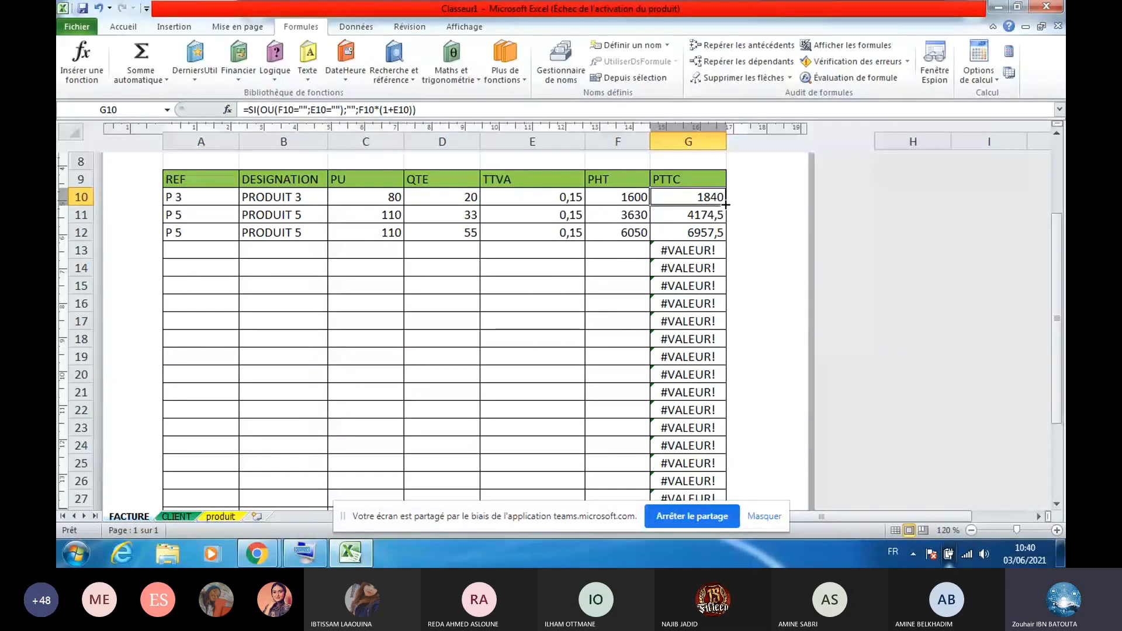
Fill the guarded SI formula from G10 down to row 29 and move to the totals area
double_click(725, 205)
scroll(695, 307, down, 1)
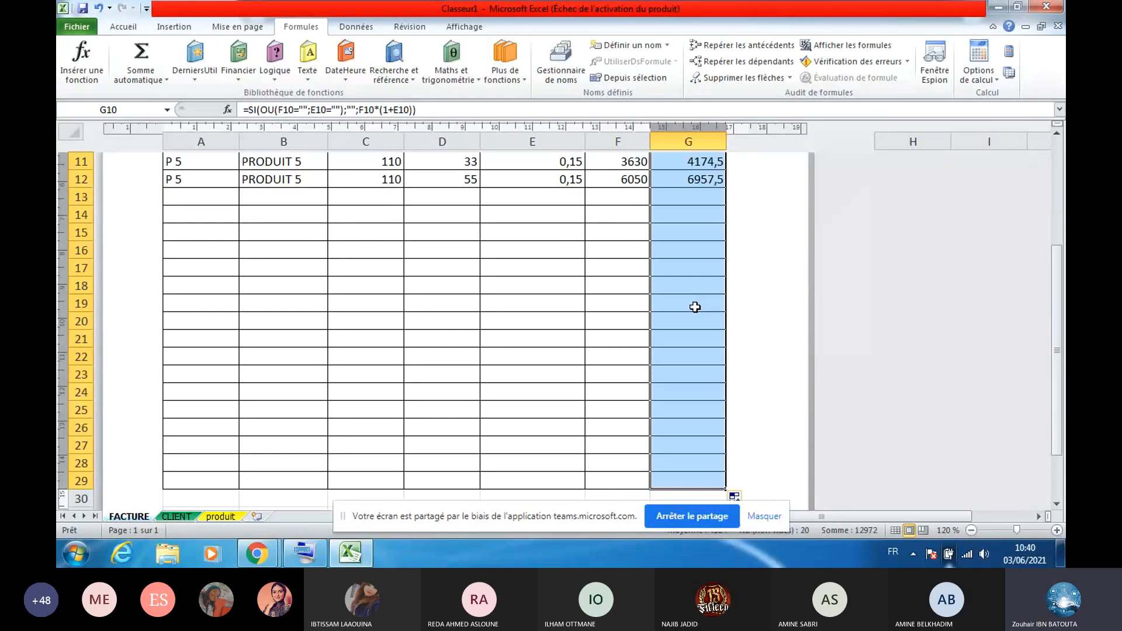
click(694, 291)
key(Up)
key(Up)
key(Up)
key(Up)
key(Up)
key(Up)
key(Up)
key(Up)
key(Up)
key(Up)
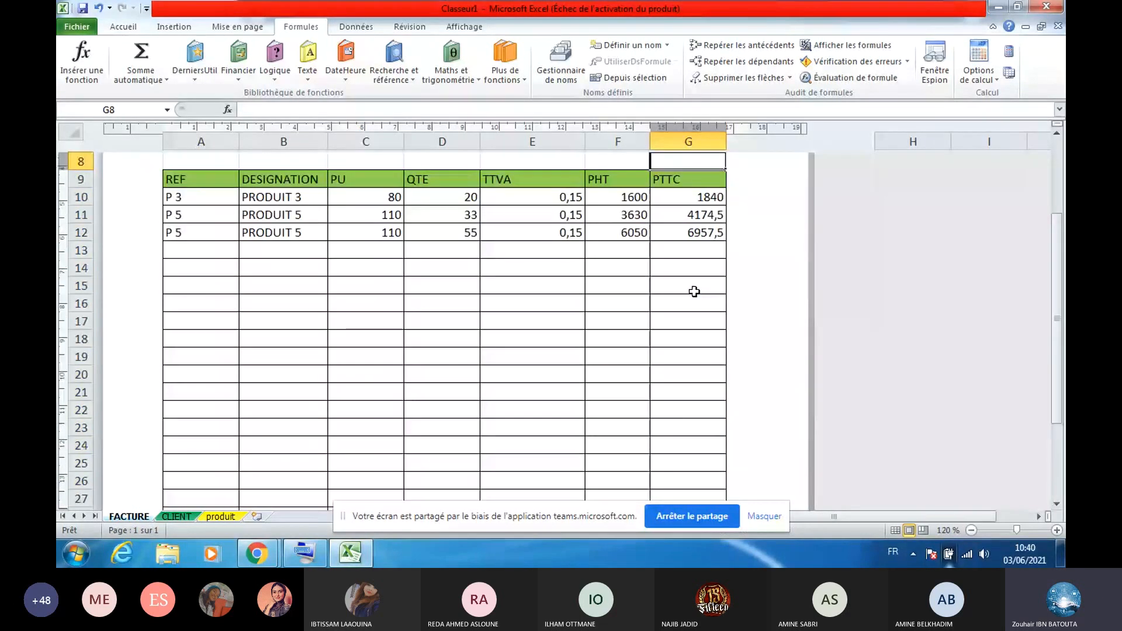
key(Down)
key(Down)
key(Down)
key(Down)
key(Down)
key(Down)
key(Down)
key(Down)
key(Down)
key(Down)
key(Down)
key(Down)
key(Down)
key(Down)
key(Down)
key(Down)
key(Down)
key(Down)
key(Down)
key(Down)
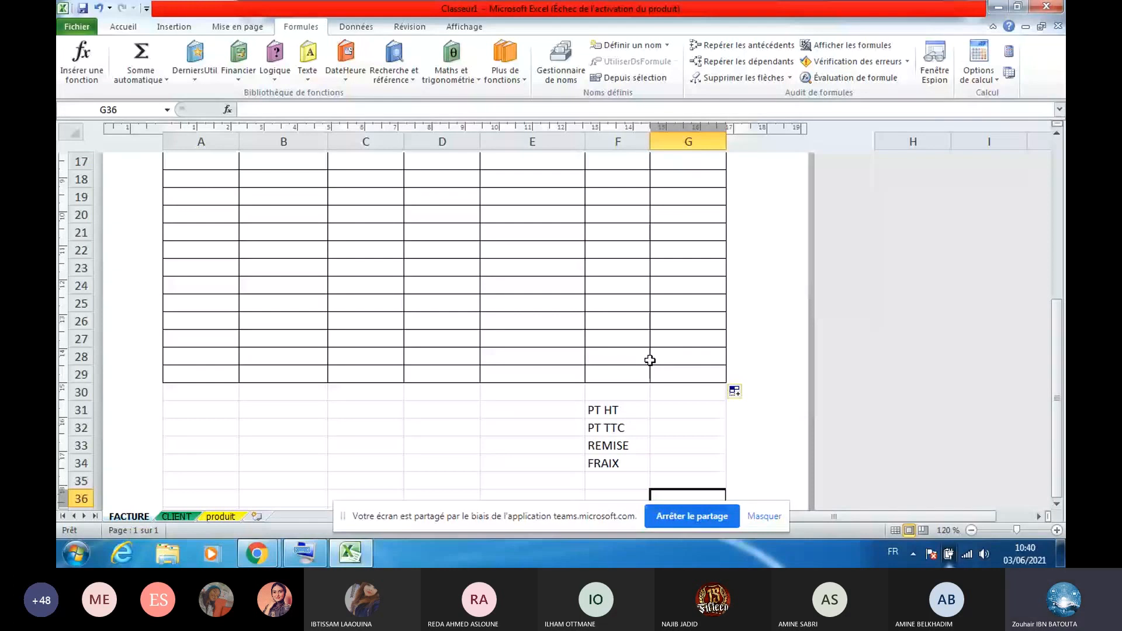
Enter =SOMME(F10:F29) in G31 for the PT HT total, giving 11280
click(671, 412)
click(141, 58)
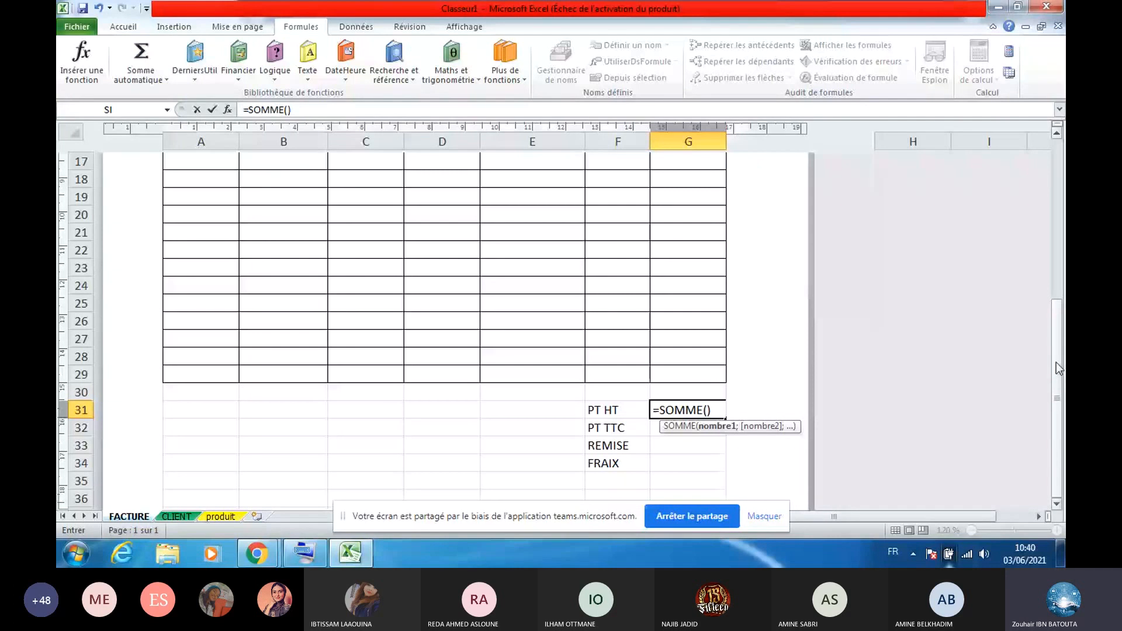
drag(1056, 362, 1052, 314)
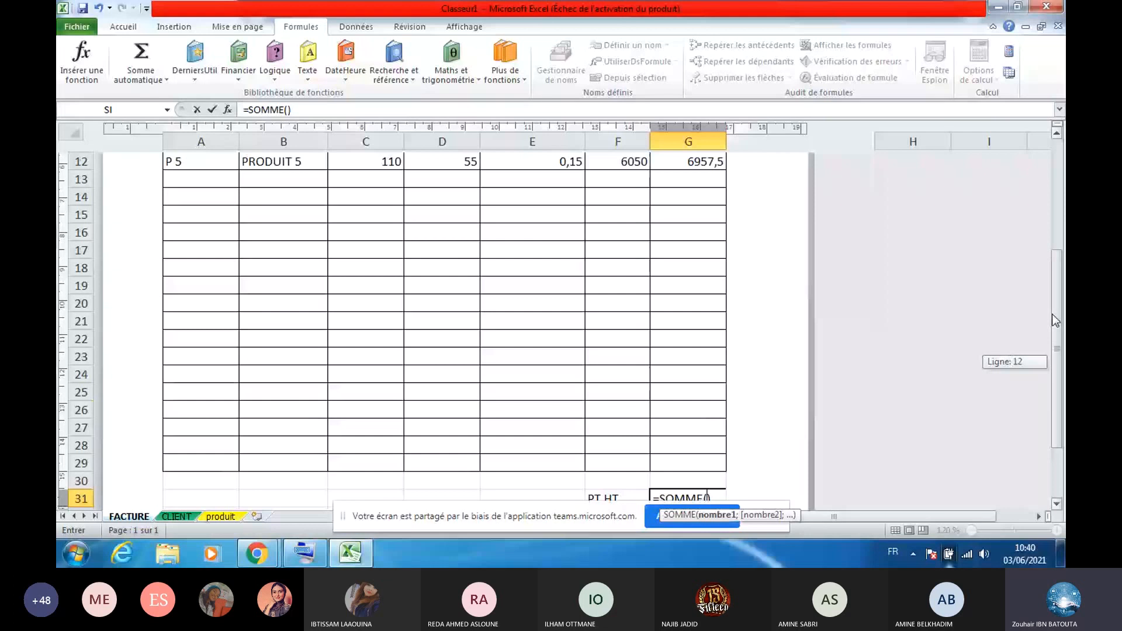
drag(1051, 314, 1052, 288)
drag(617, 179, 626, 522)
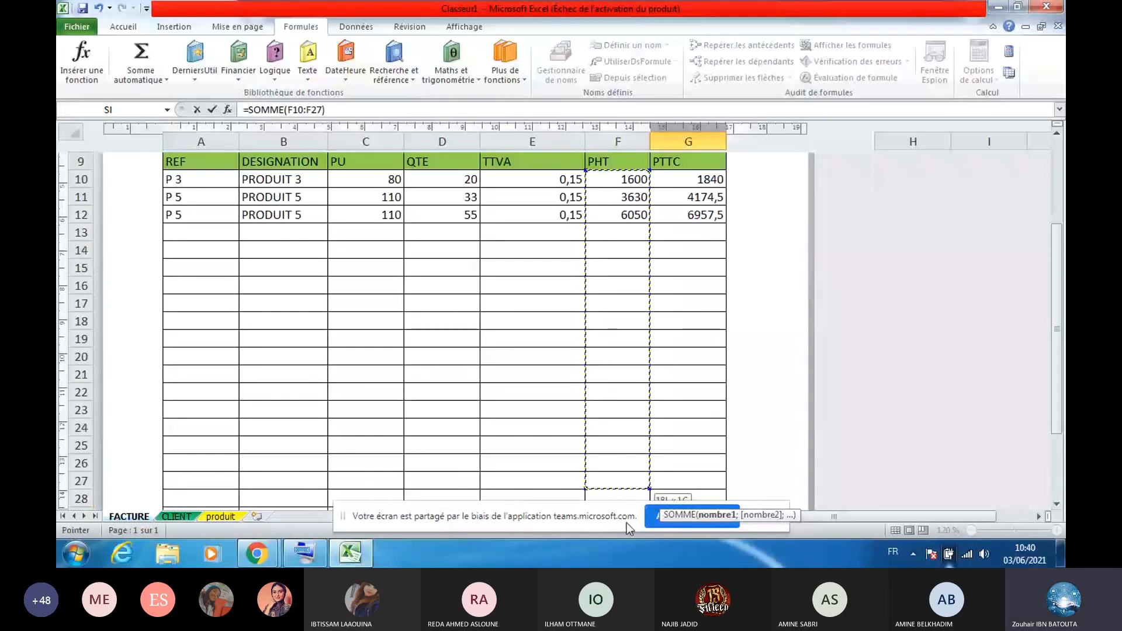
key(Return)
Check the lookup formula in E24, then clear and restore the PT HT total with Undo
scroll(901, 368, down, 1)
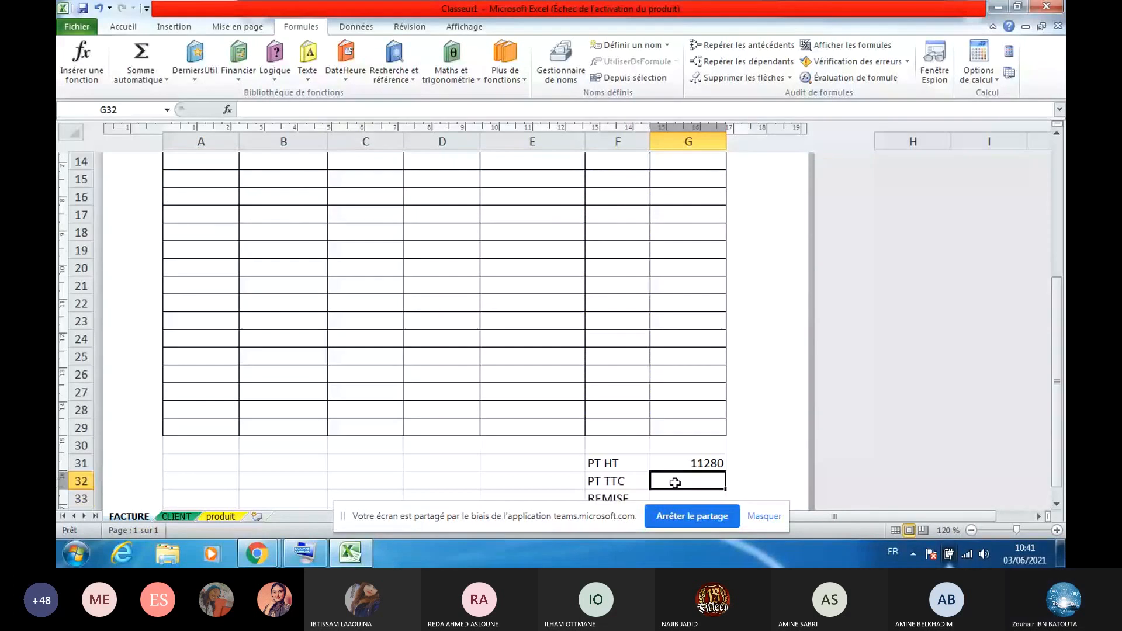
click(533, 340)
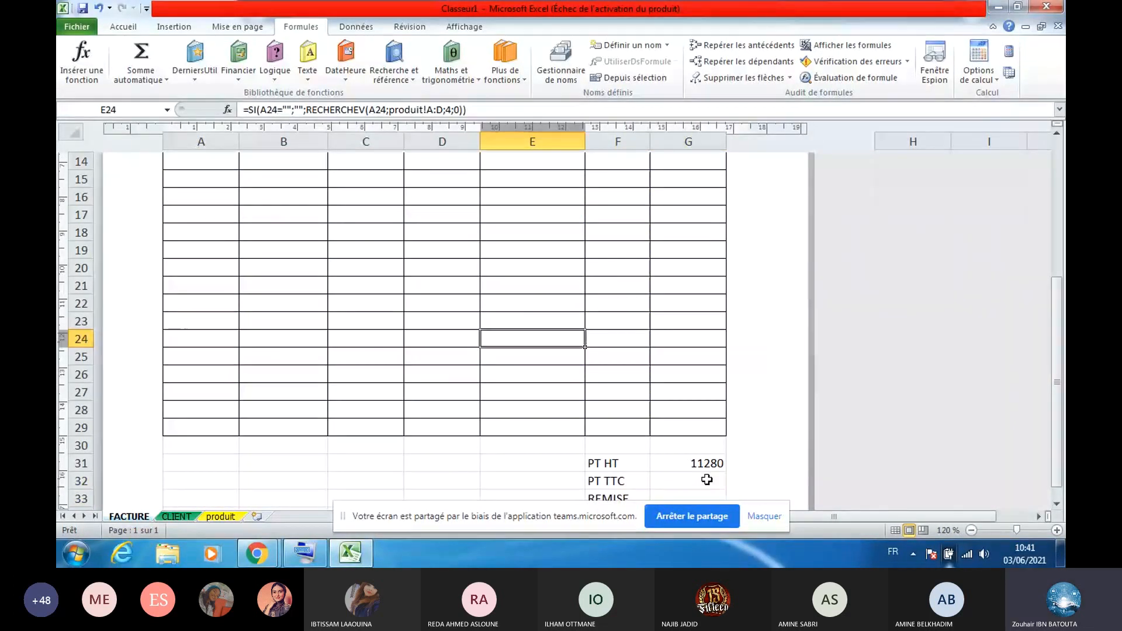
click(693, 459)
key(Delete)
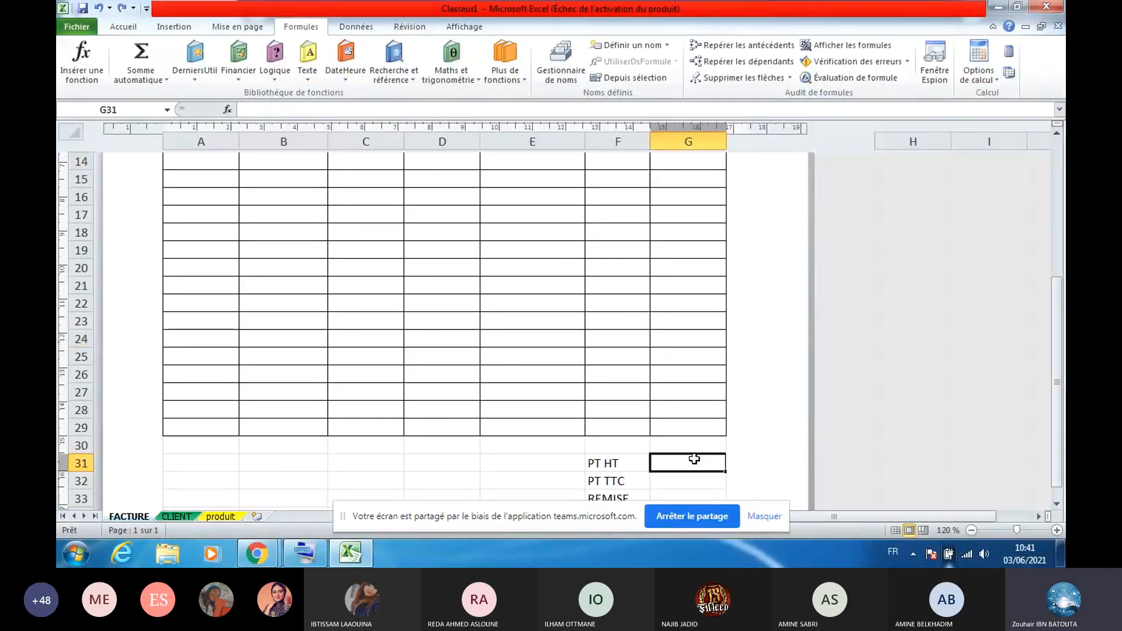
click(121, 8)
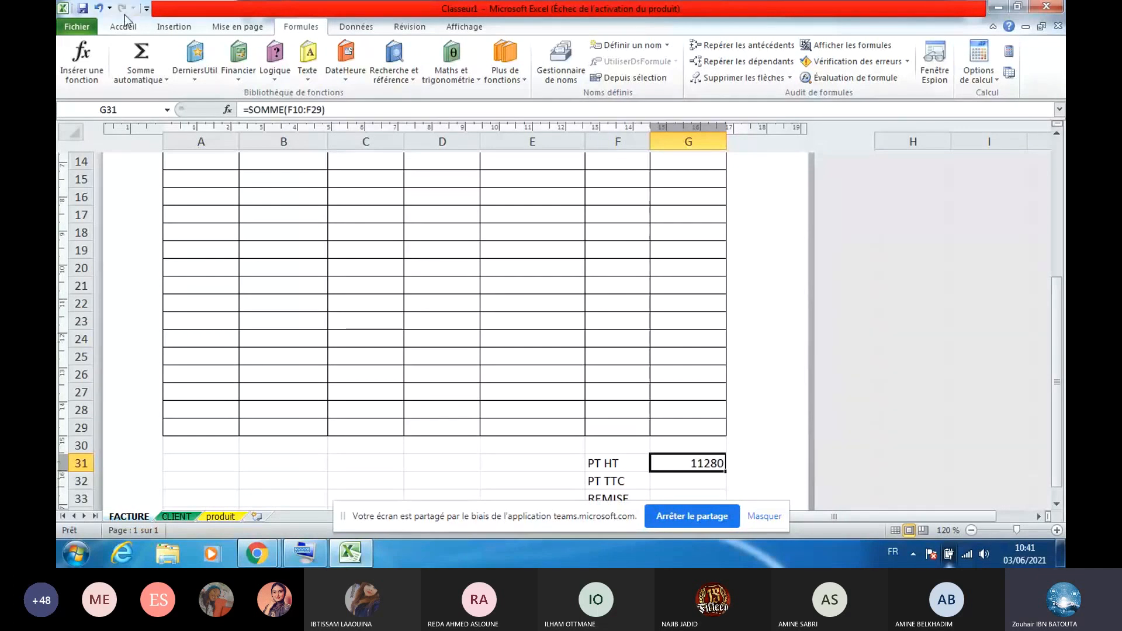
Sum G10:G29 in G32 with =SOMME for the PT TTC total, giving 12972
key(Down)
key(alt+=)
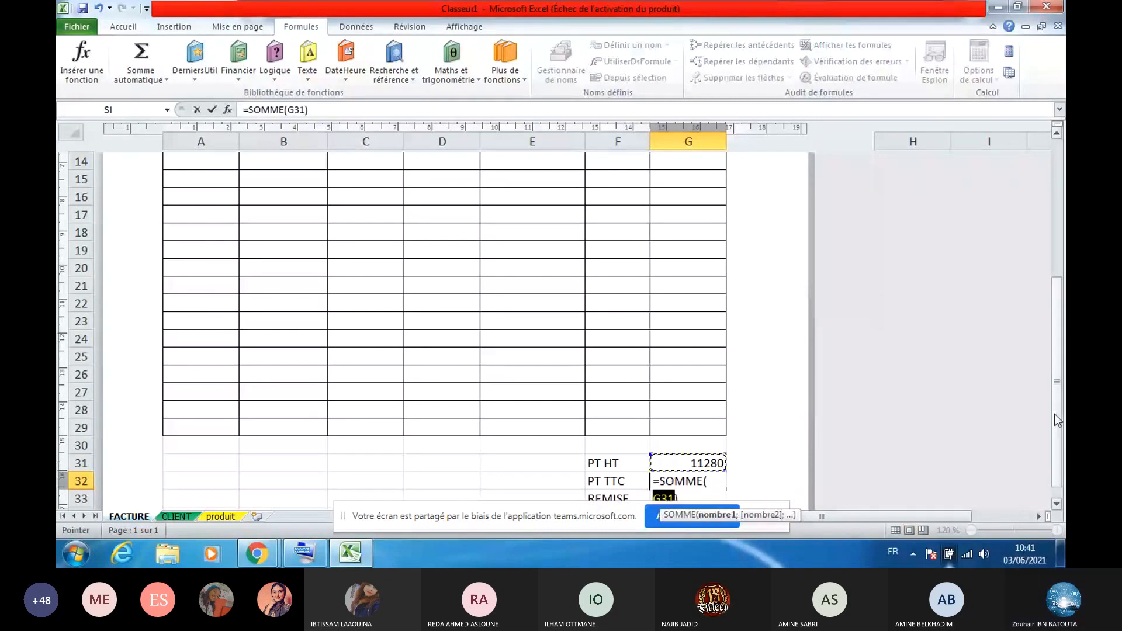
drag(1054, 413, 1054, 361)
drag(688, 179, 694, 485)
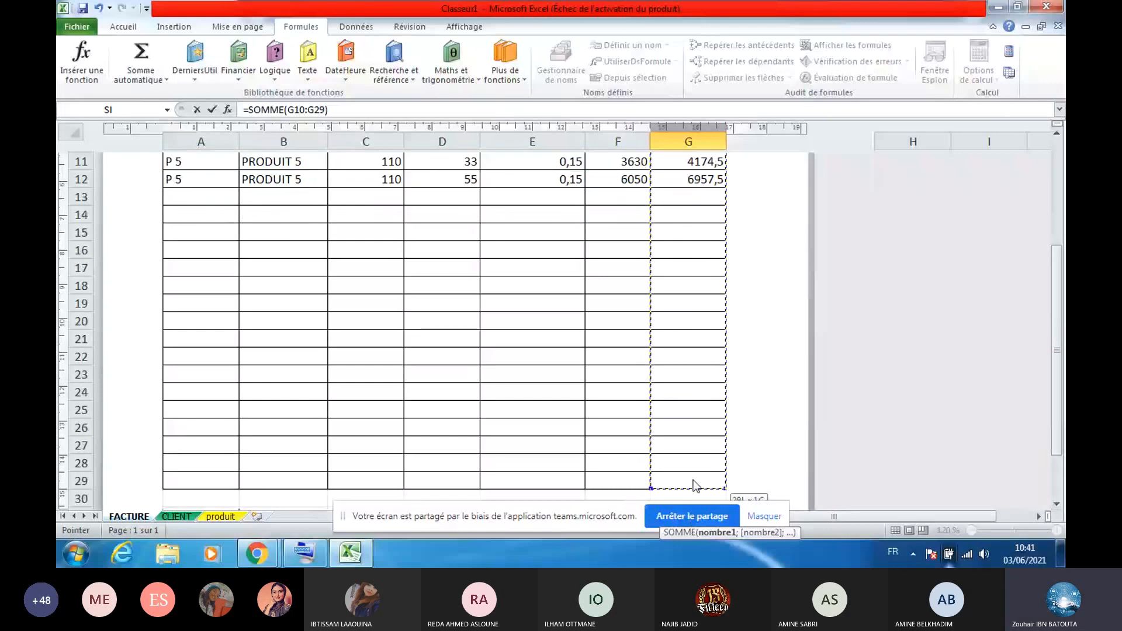
key(Return)
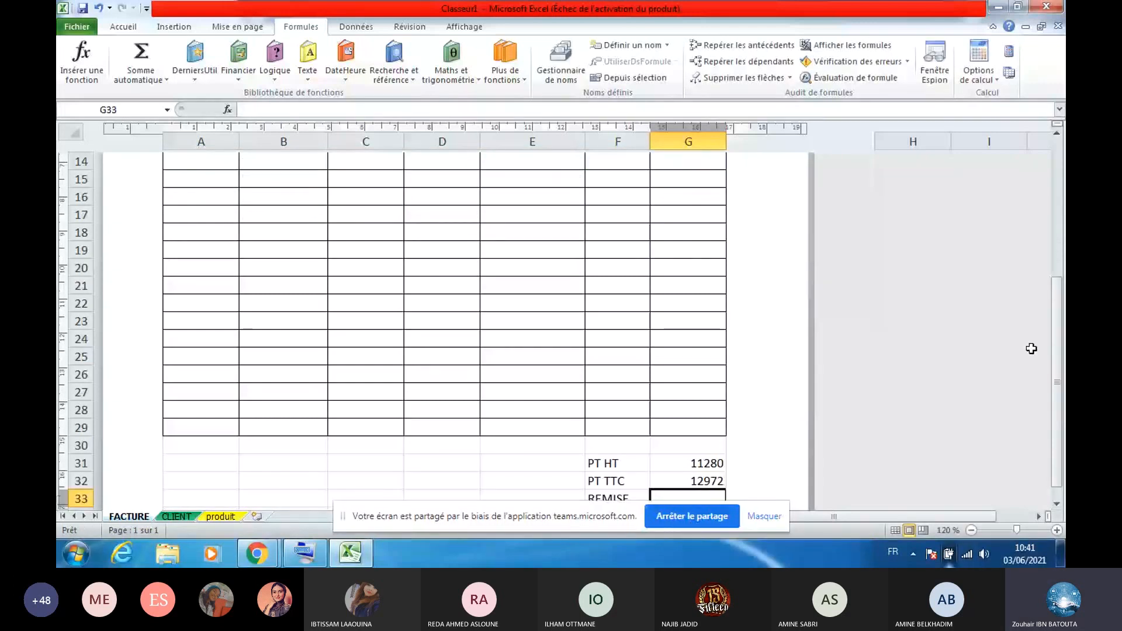
scroll(921, 442, down, 1)
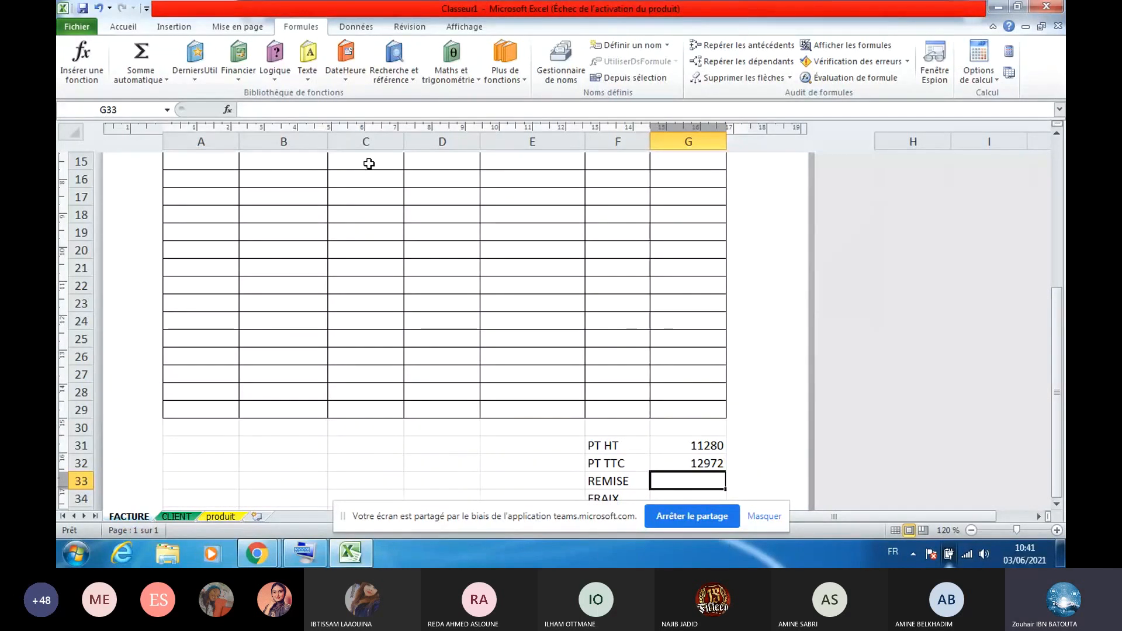
Begin the REMISE formula in G33 as =SI(G32>20000; after dismissing the formula error
text(=)
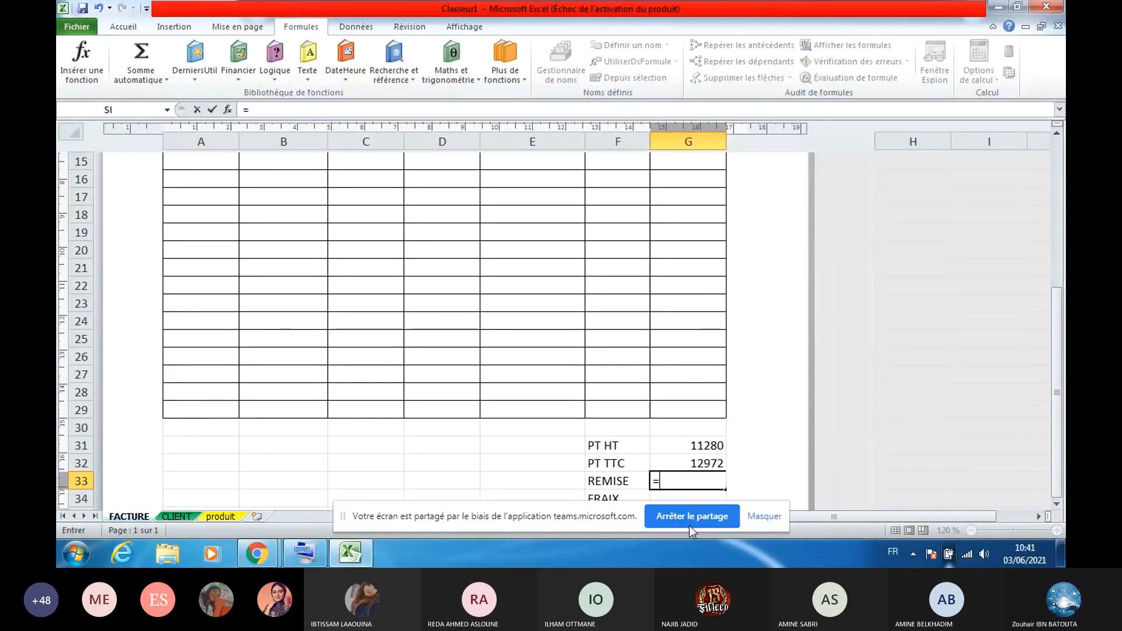
text(SI())
key(Return)
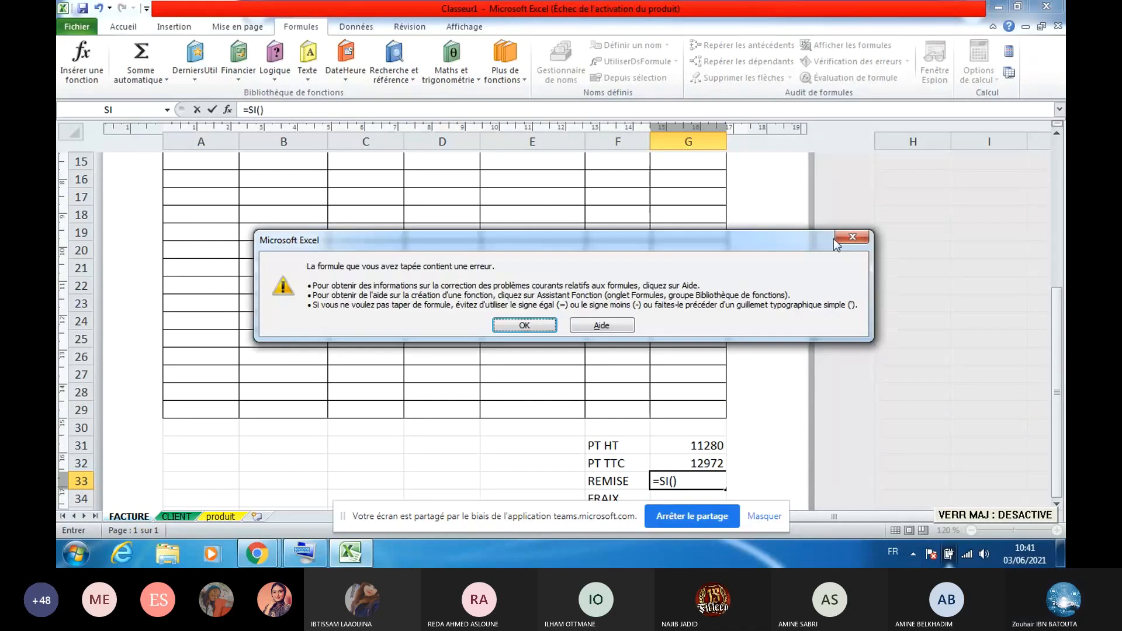
click(850, 240)
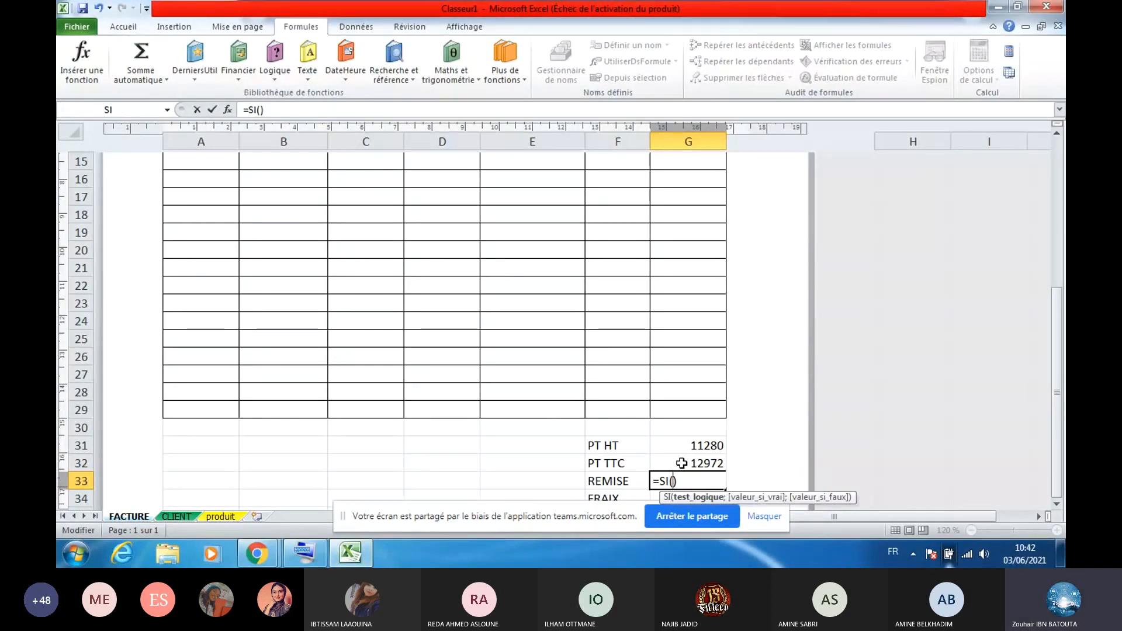
click(682, 464)
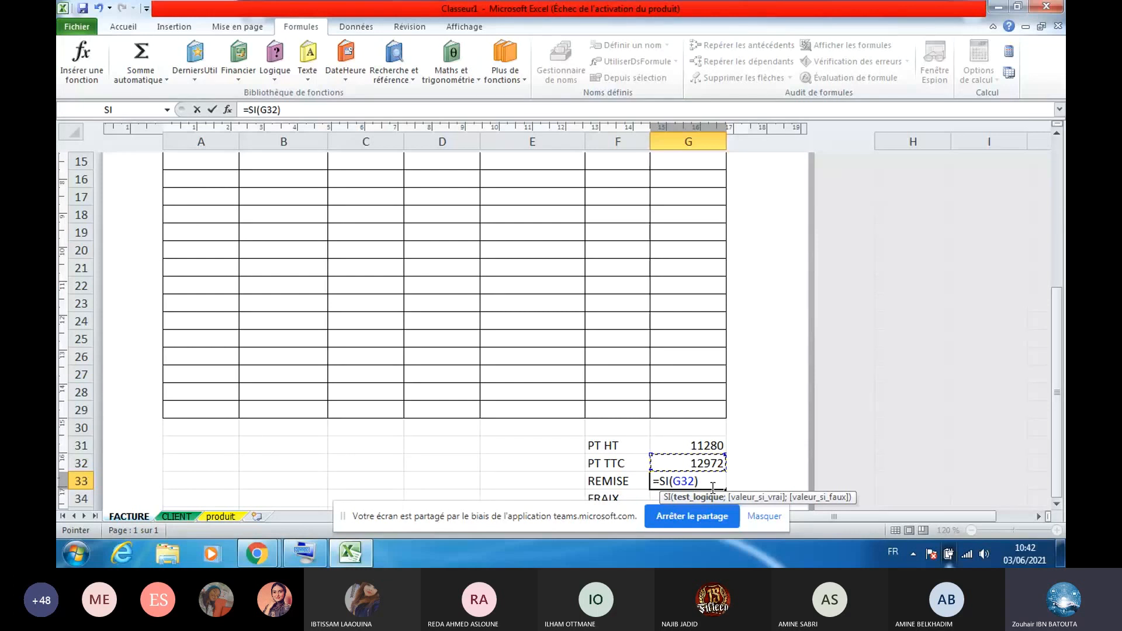
text(>)
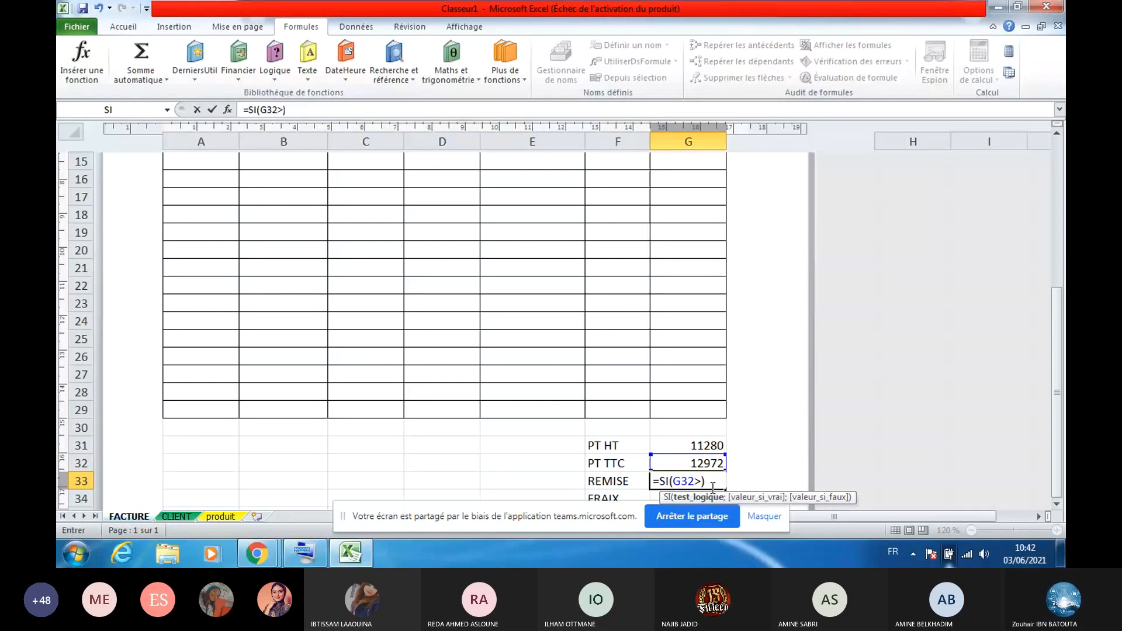
text(2000)
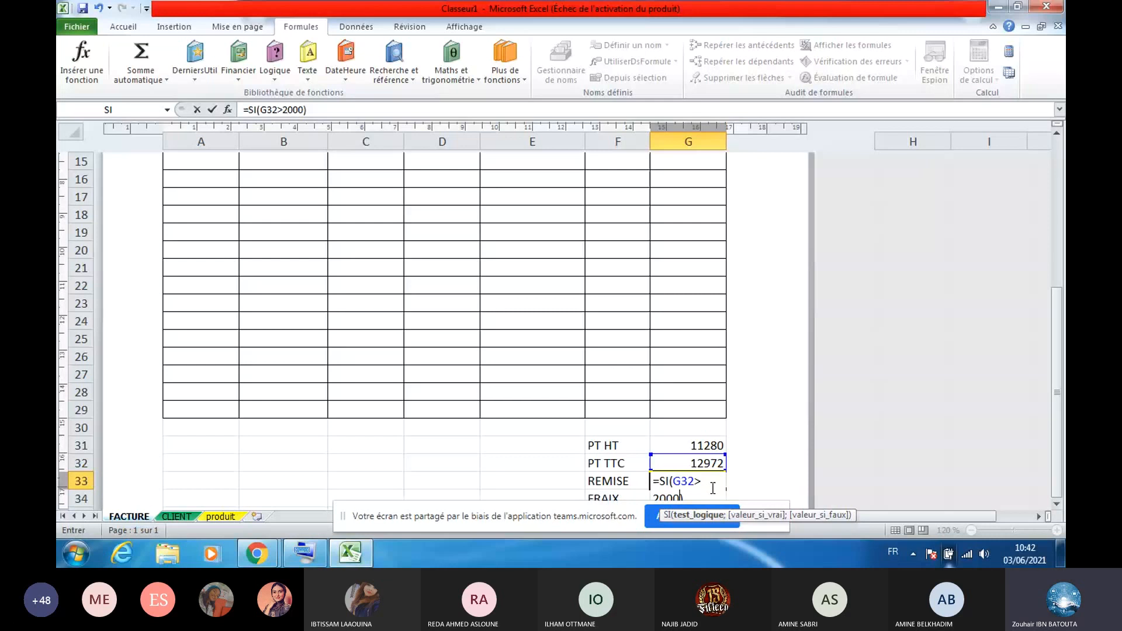
text(0;)
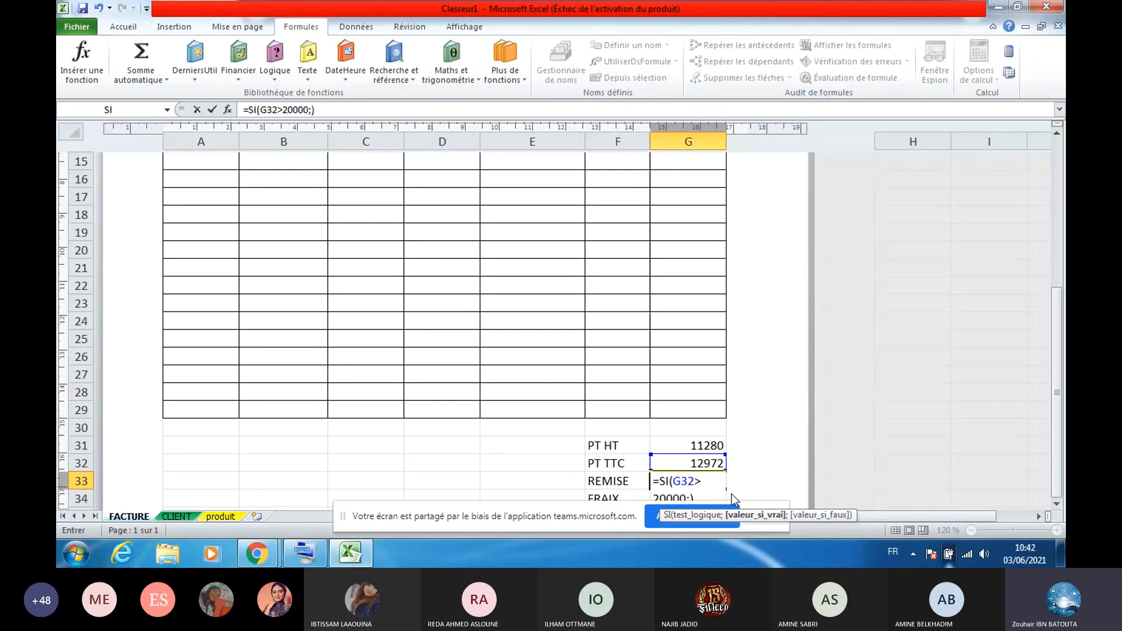
click(691, 465)
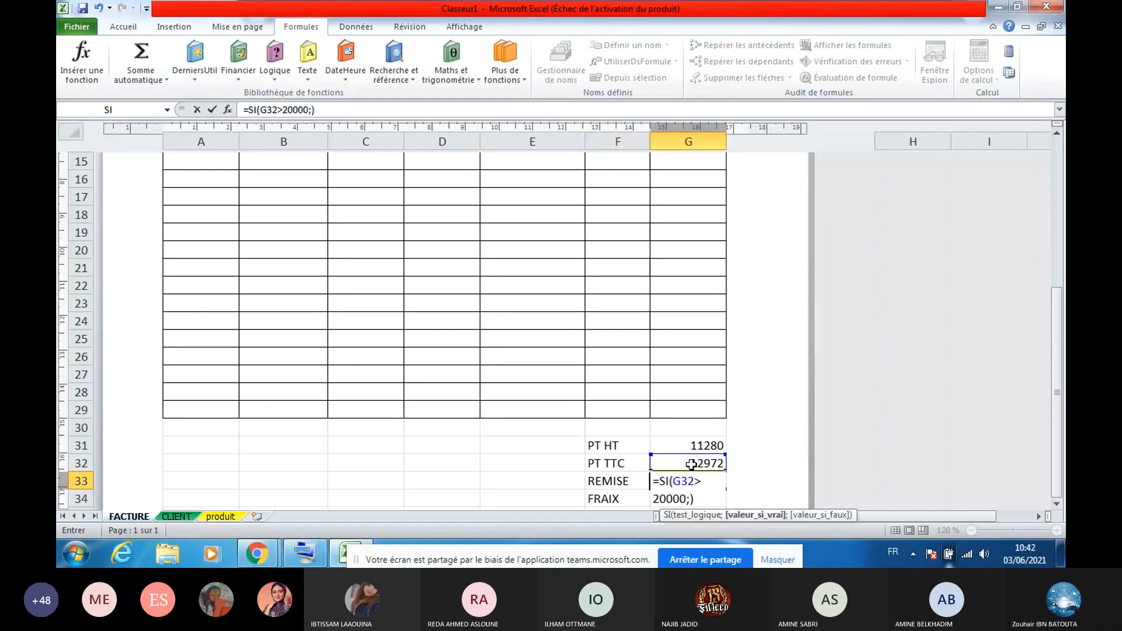
click(690, 498)
key(Caps_Lock)
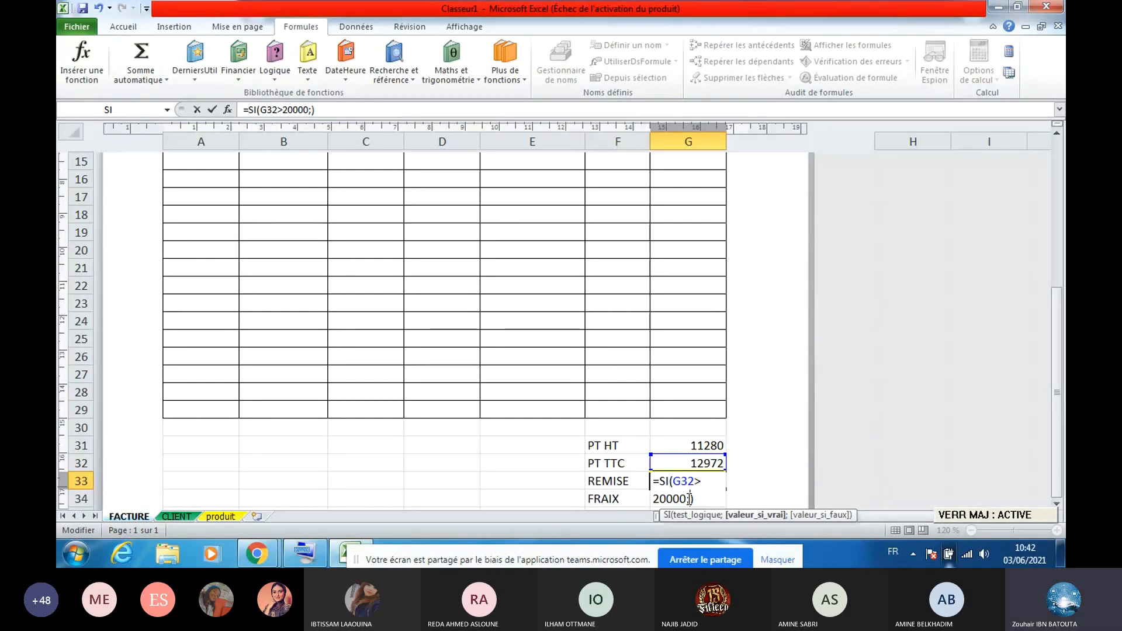
Add G33*0,02 as the REMISE true result and start a nested SI( for the other case
text(G3)
key(Caps_Lock)
text(33)
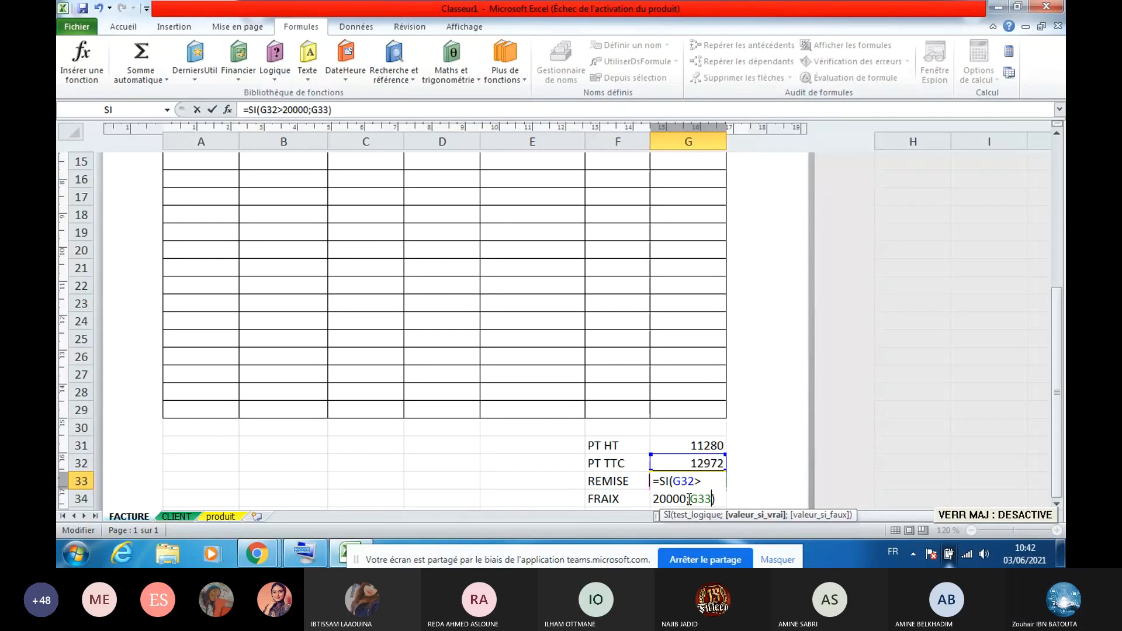
drag(687, 498, 745, 494)
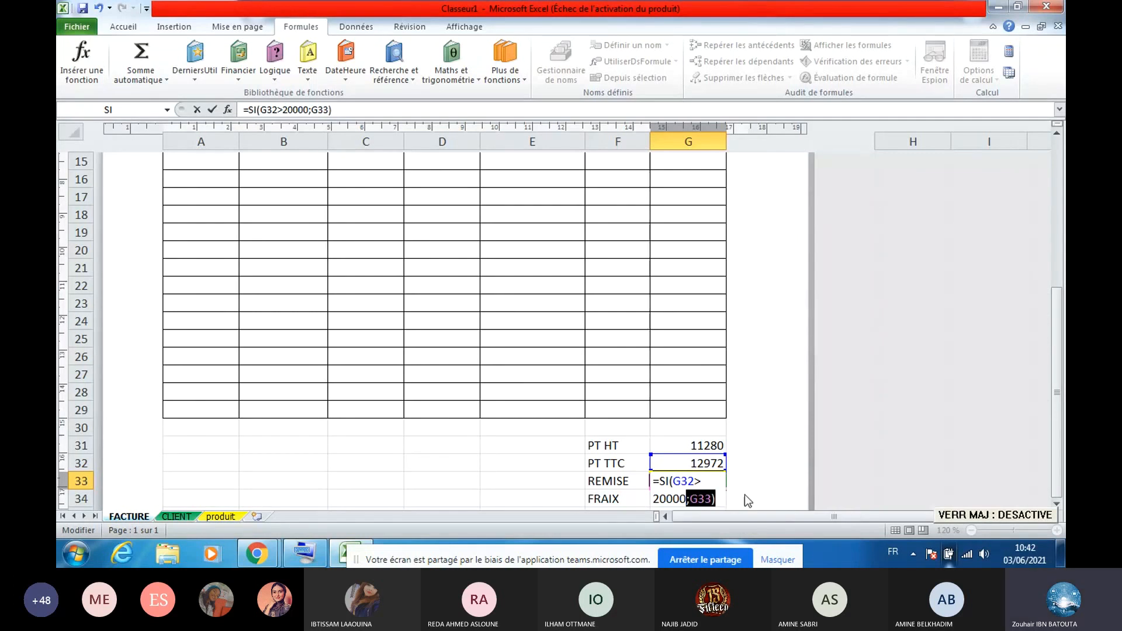
click(708, 500)
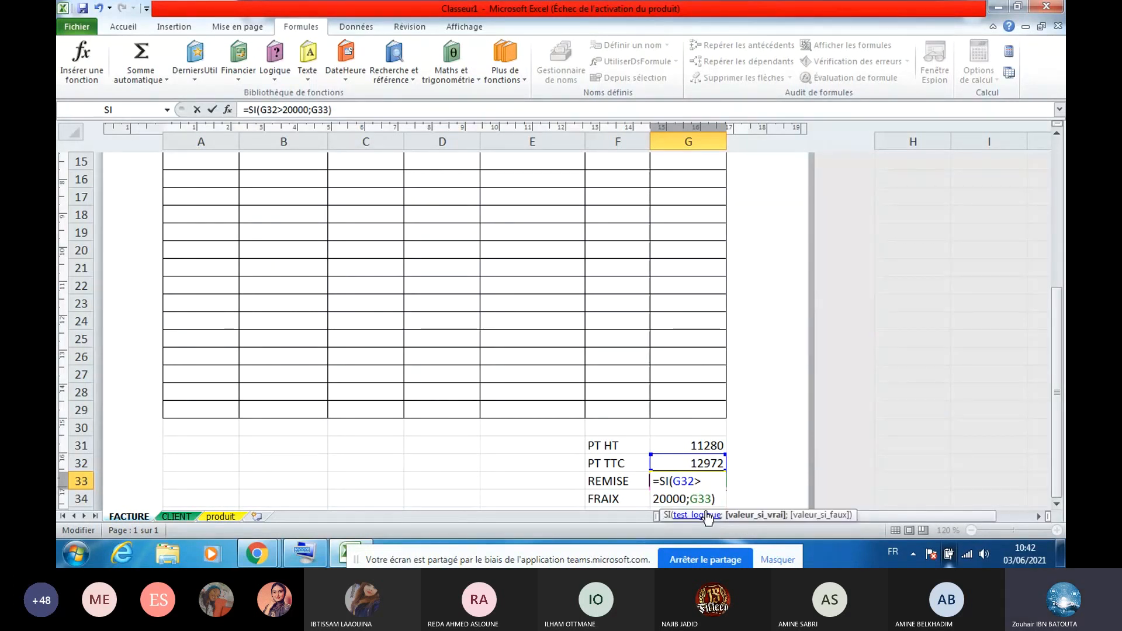
text(*0)
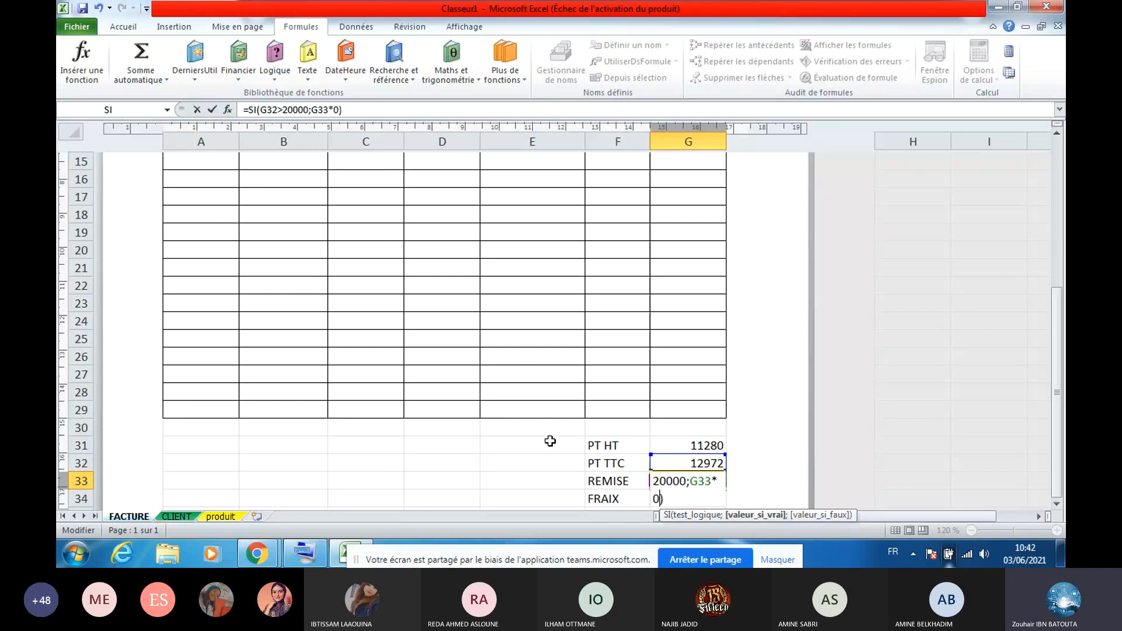
text(,02)
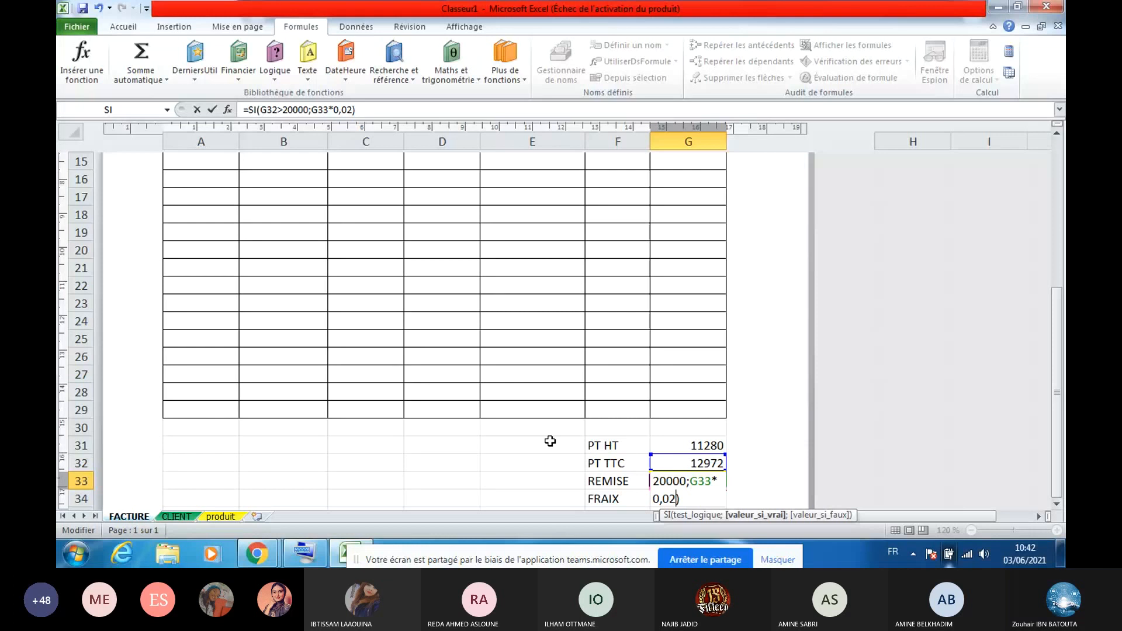
text(;)
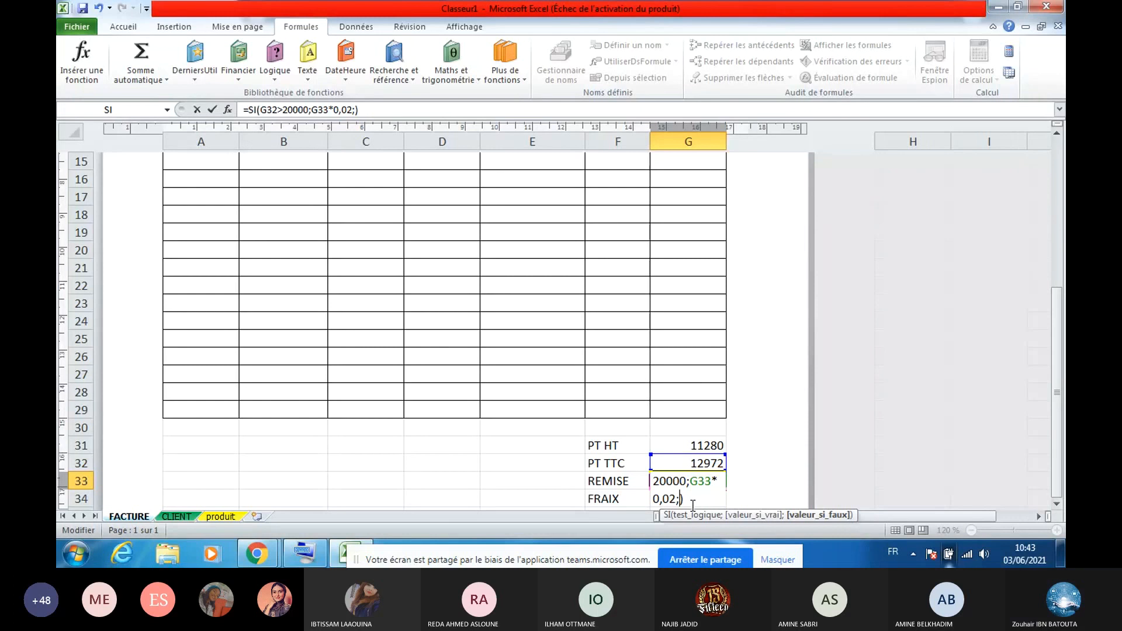
key(Caps_Lock)
text(SI)
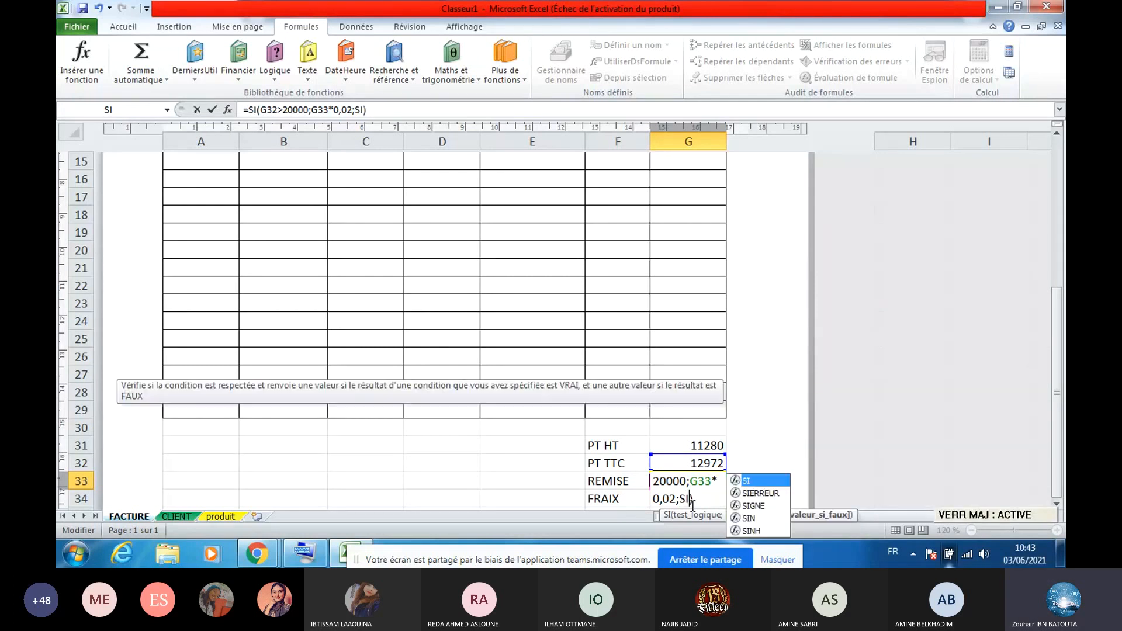
key(Caps_Lock)
text(()
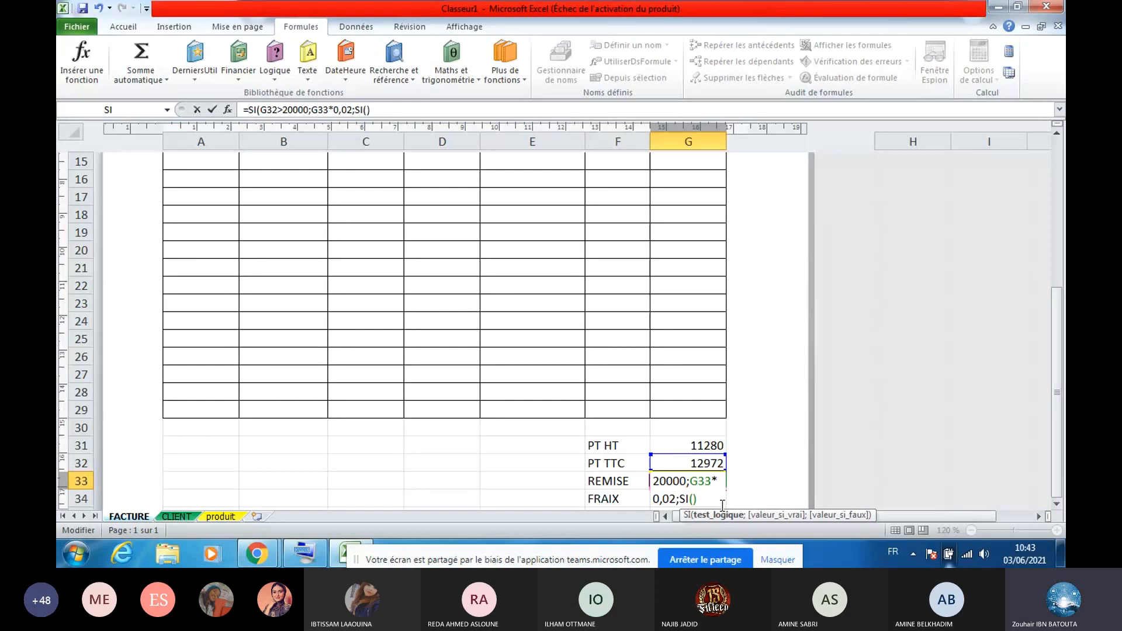
Complete the nested SI(G33>10000;G33*0,01;0) in G33 and commit, triggering a circular-reference warning
key(Caps_Lock)
text(G)
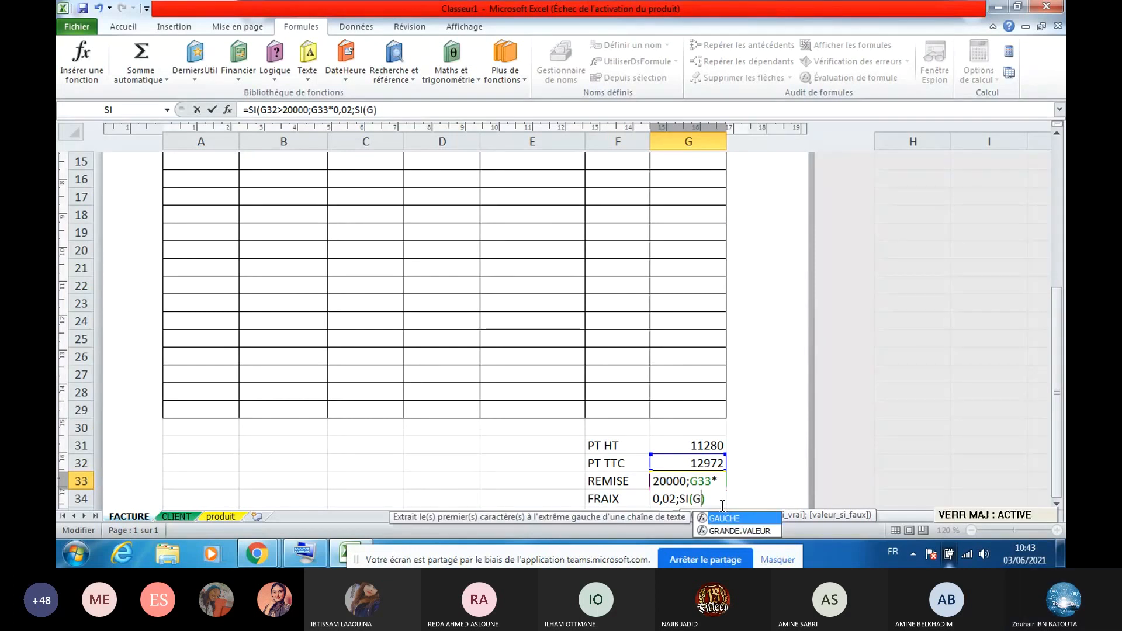
text(33)
key(Caps_Lock)
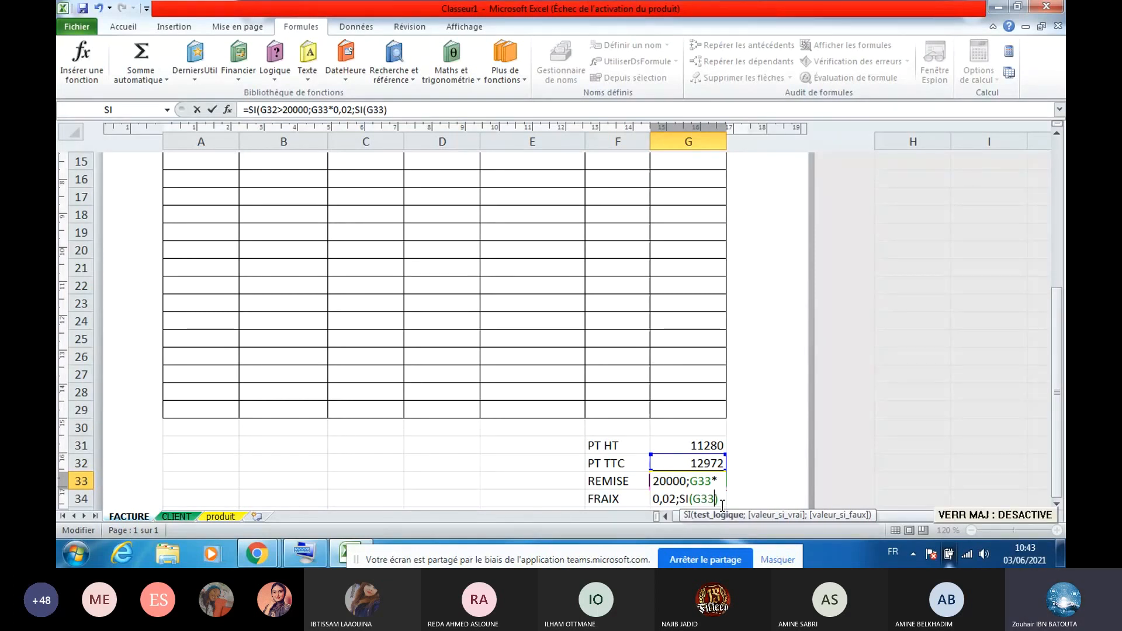
text(>1000)
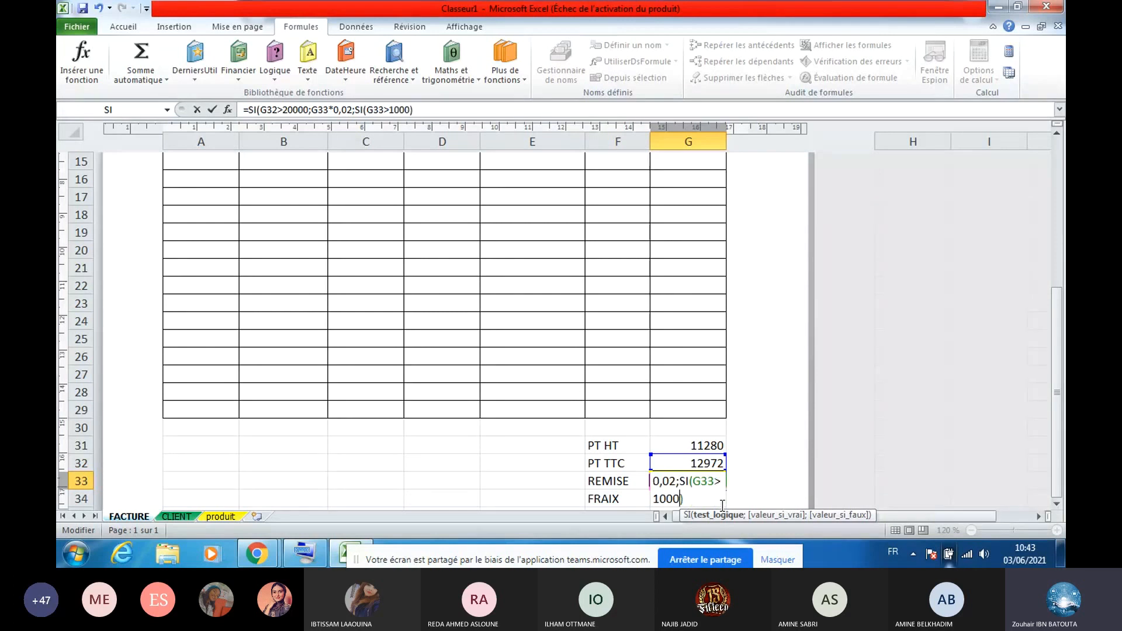
text(0;)
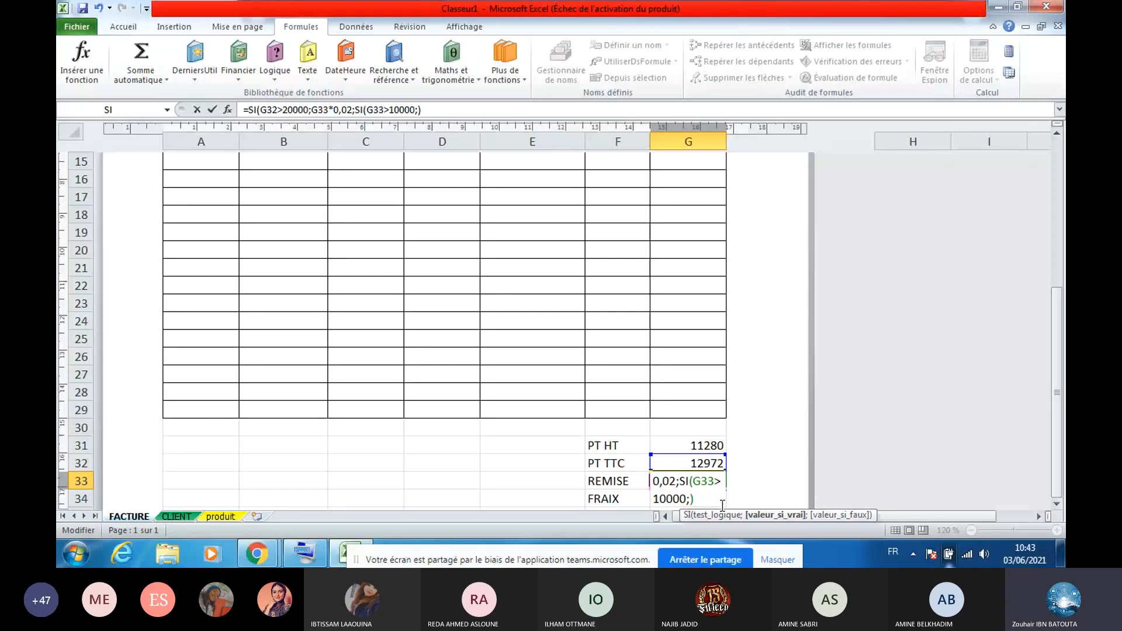
key(Caps_Lock)
text(G33)
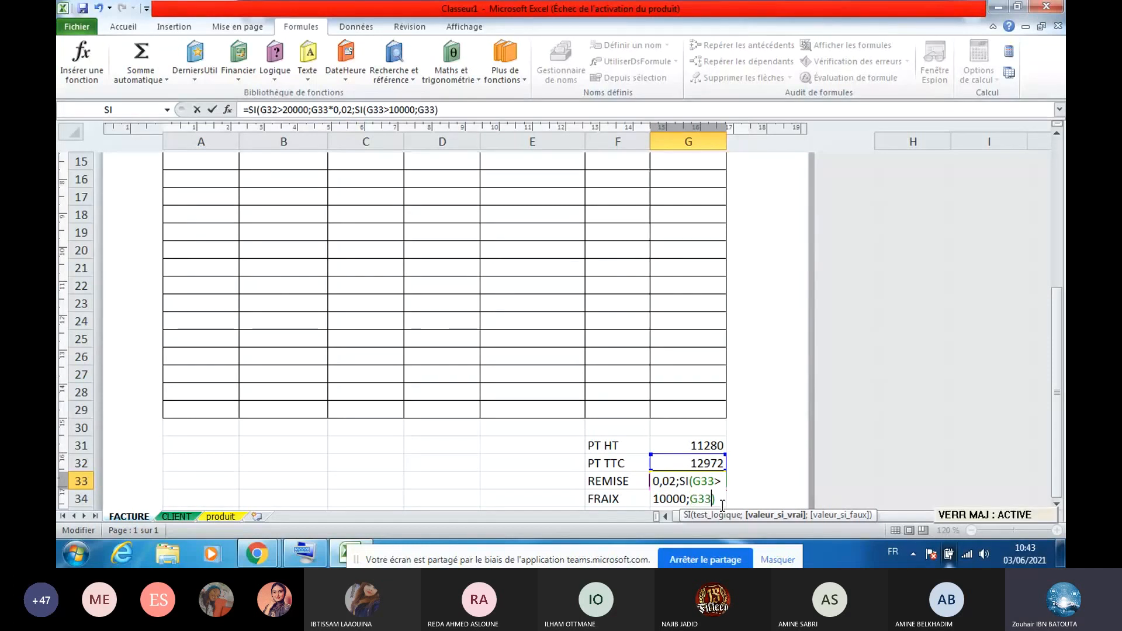
key(Caps_Lock)
text(*0,01)
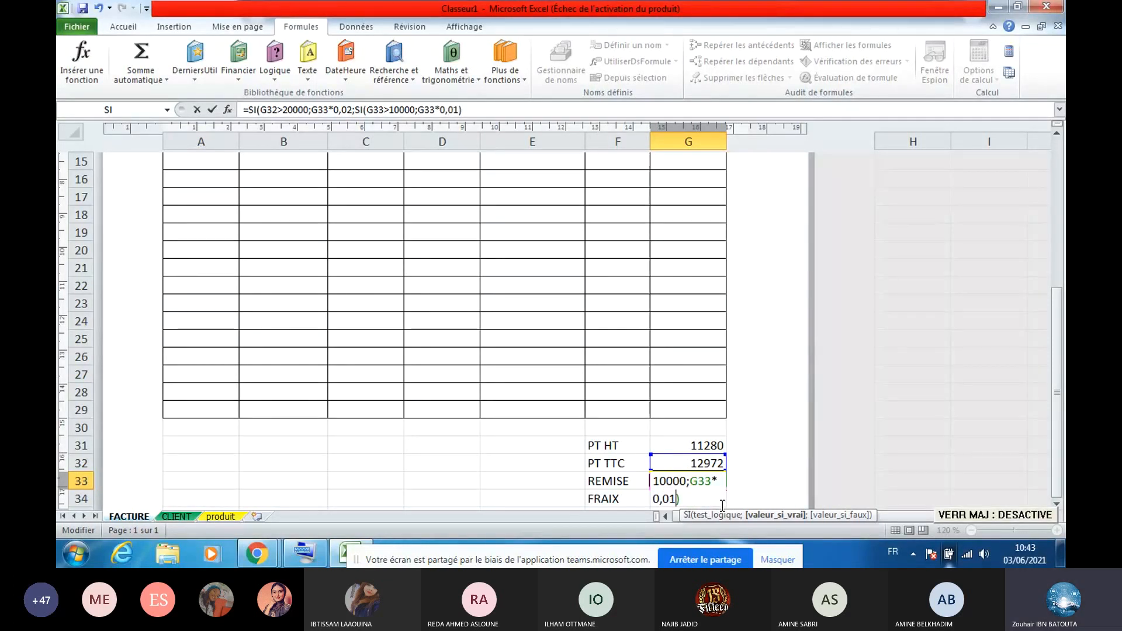
text(;)
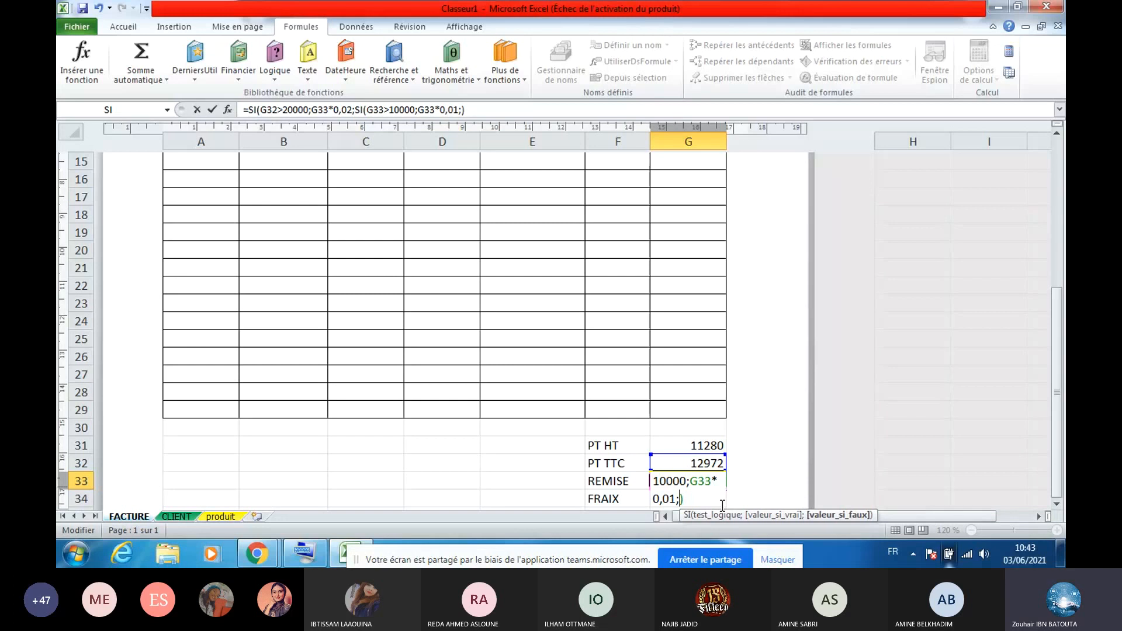
text(0))
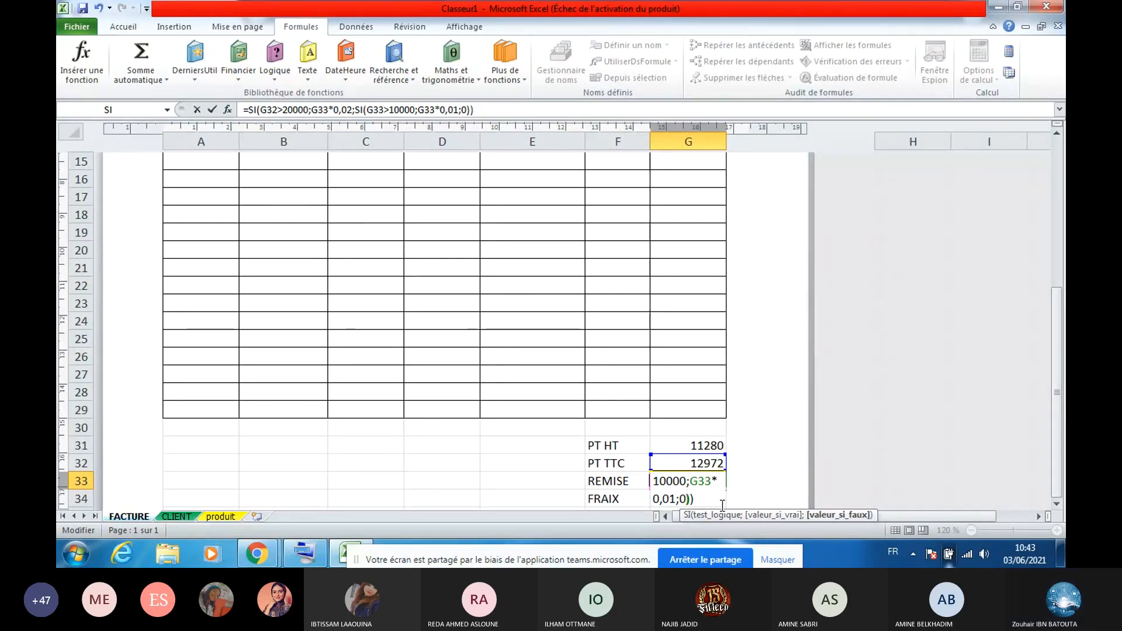
key(Return)
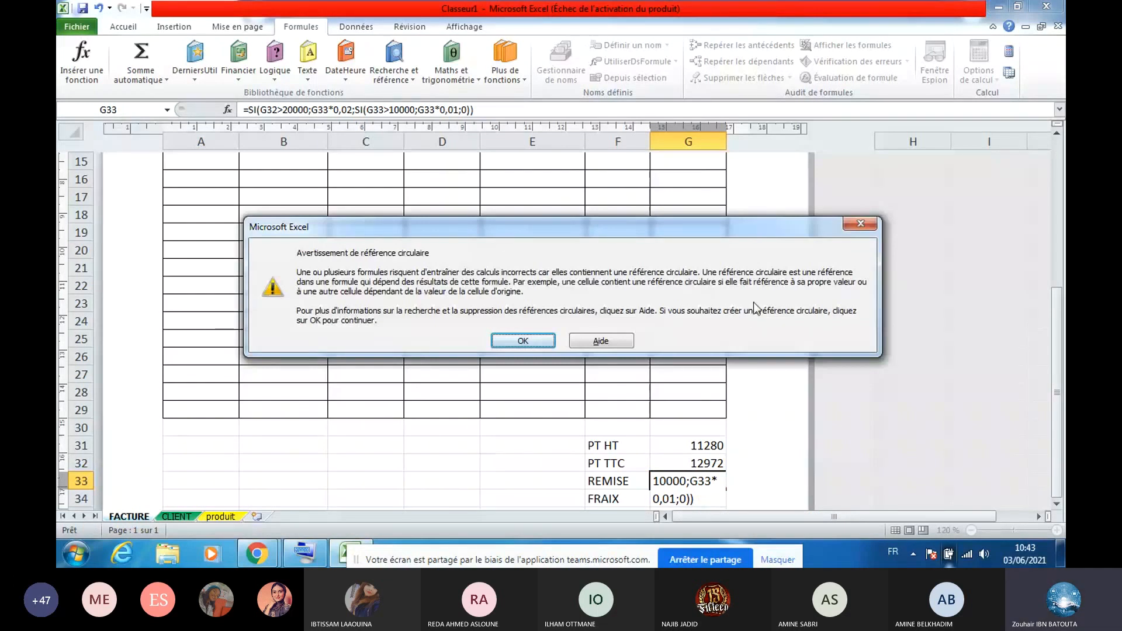
Dismiss the circular-reference warning and change the REMISE discount rate from 0,02 to 0,2
click(846, 229)
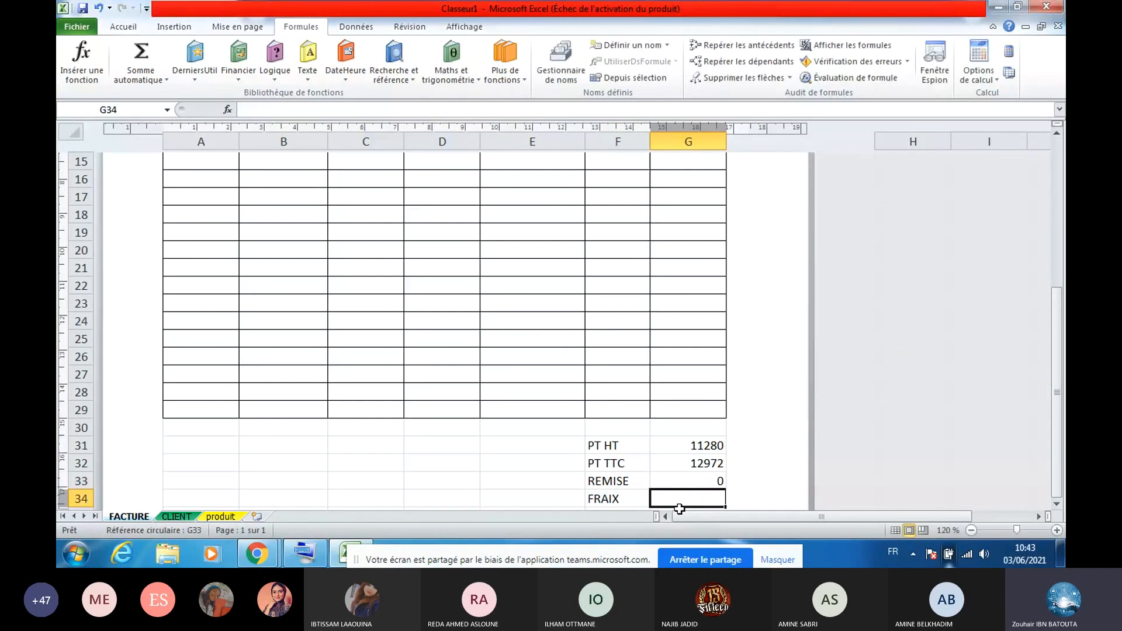
double_click(677, 484)
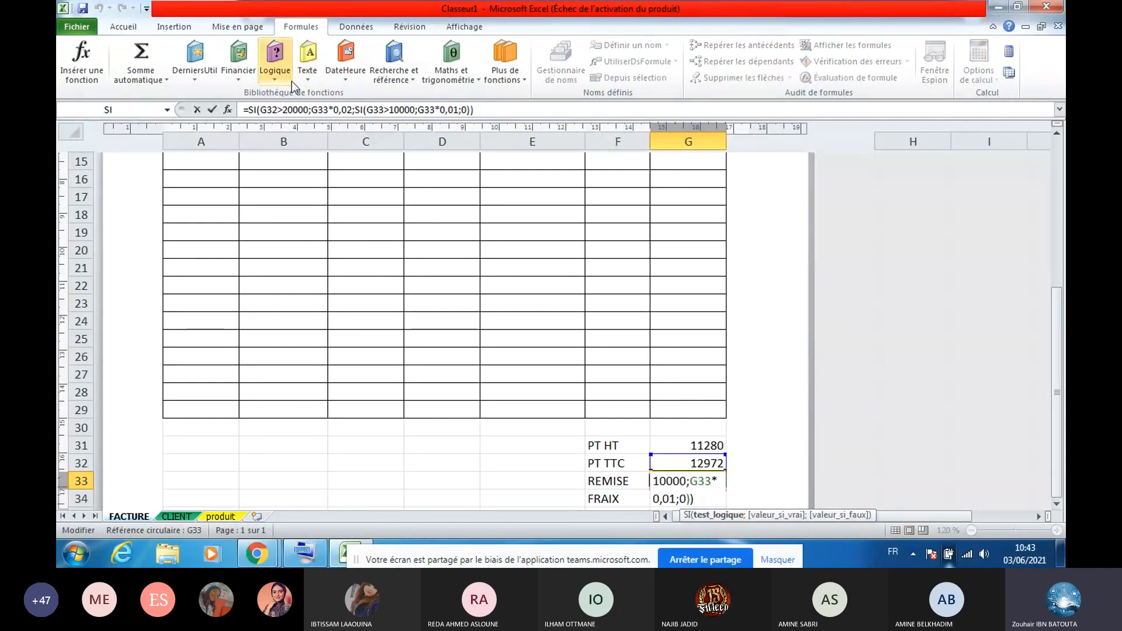
click(352, 110)
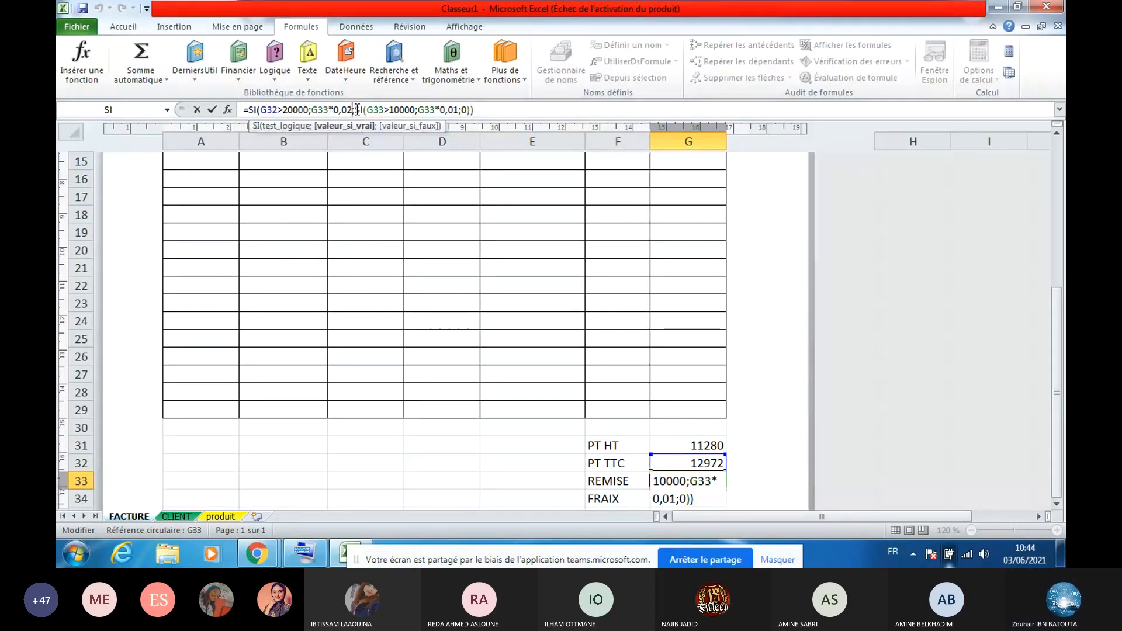
key(Right)
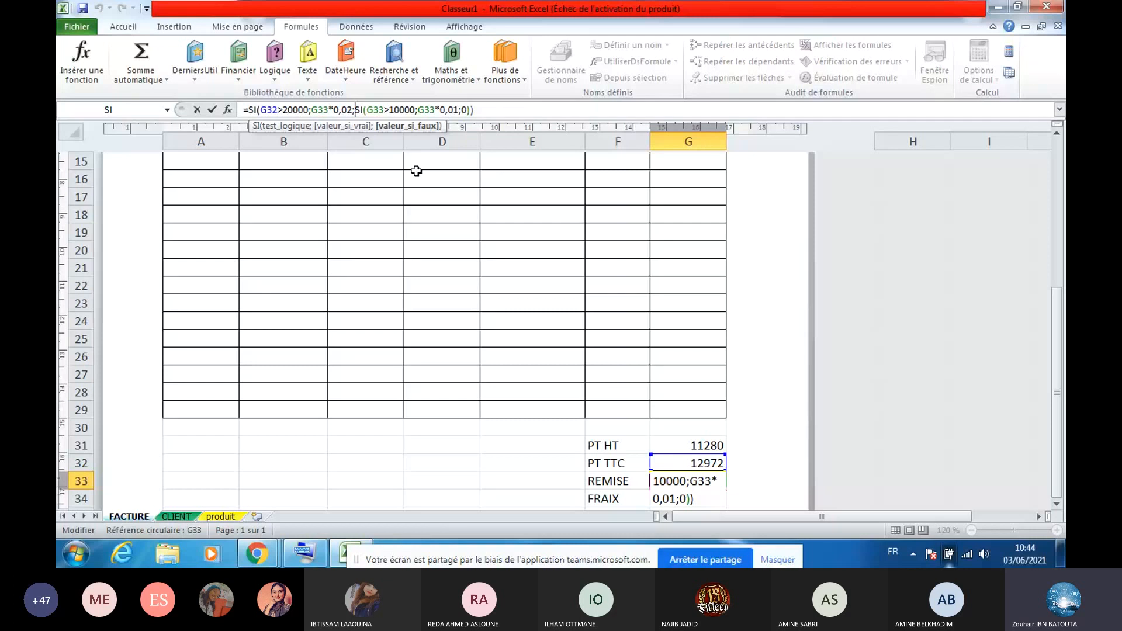
key(BackSpace)
key(BackSpace)
key(BackSpace)
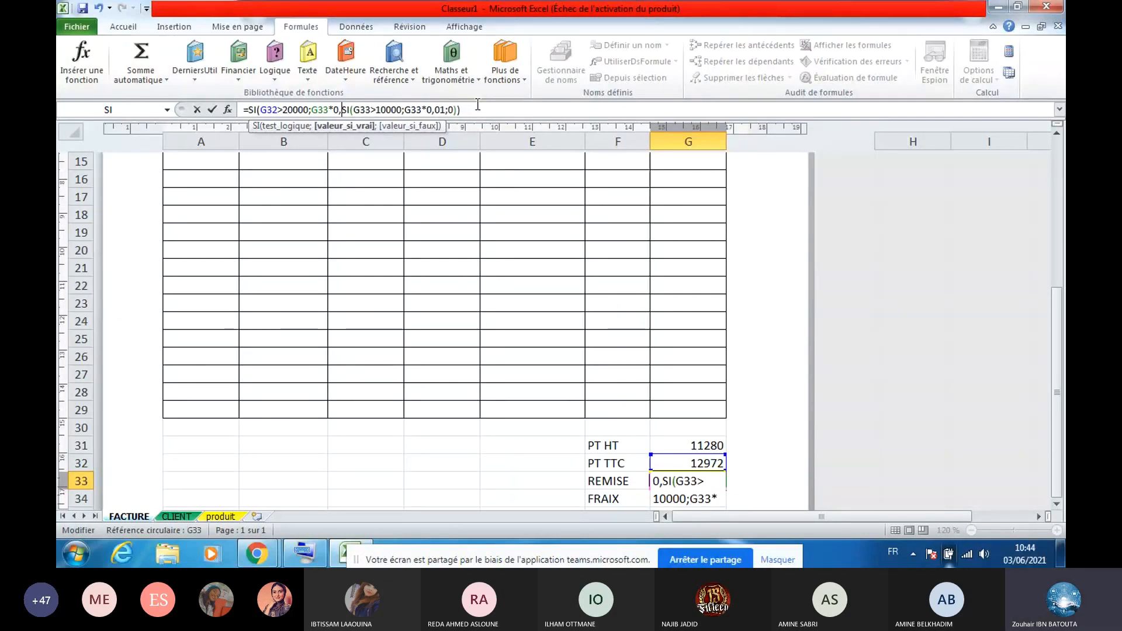
key(Return)
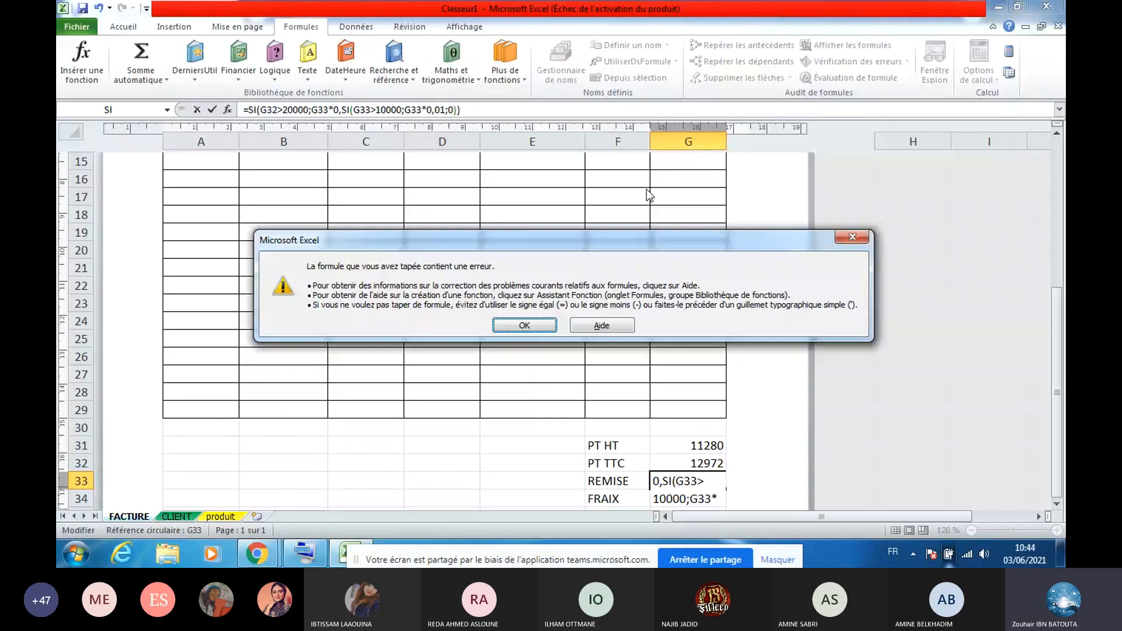
click(848, 238)
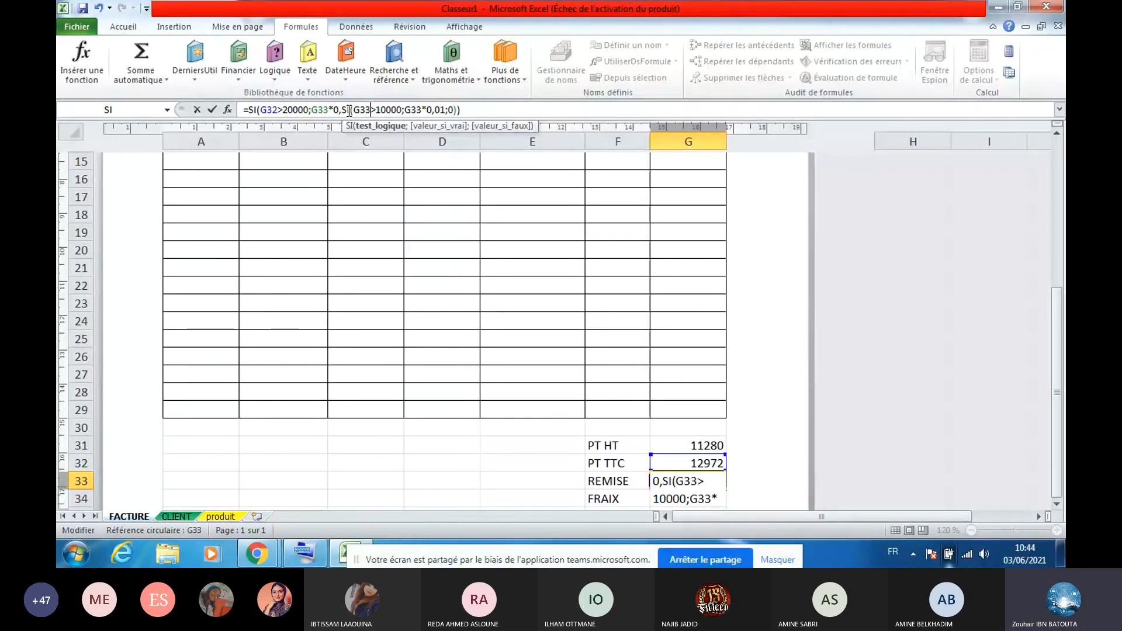
click(343, 111)
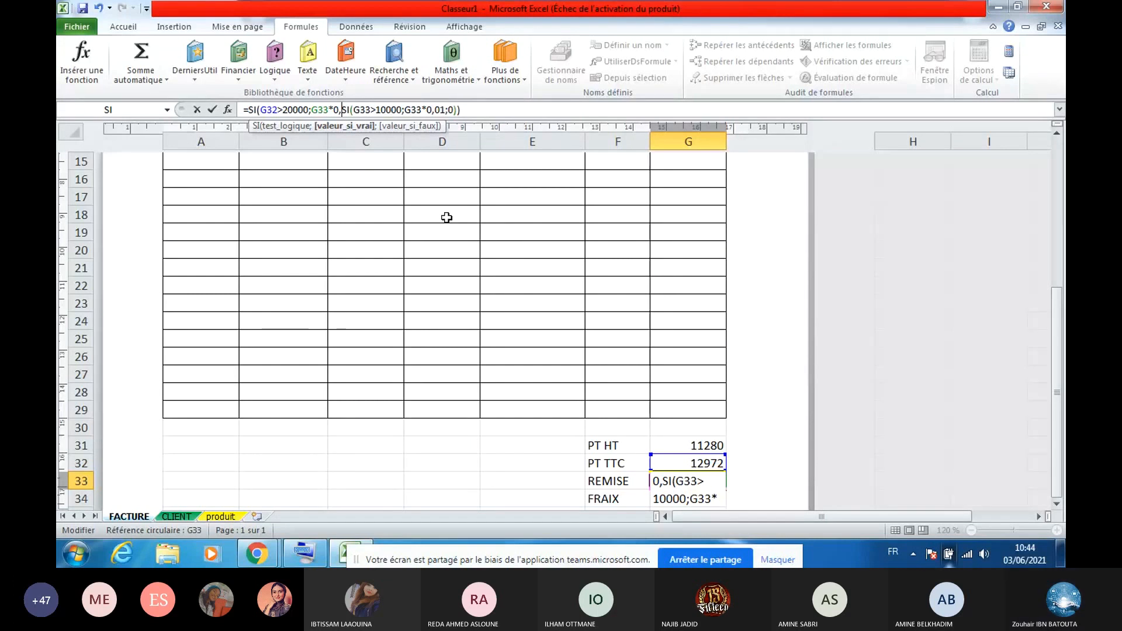
text(2)
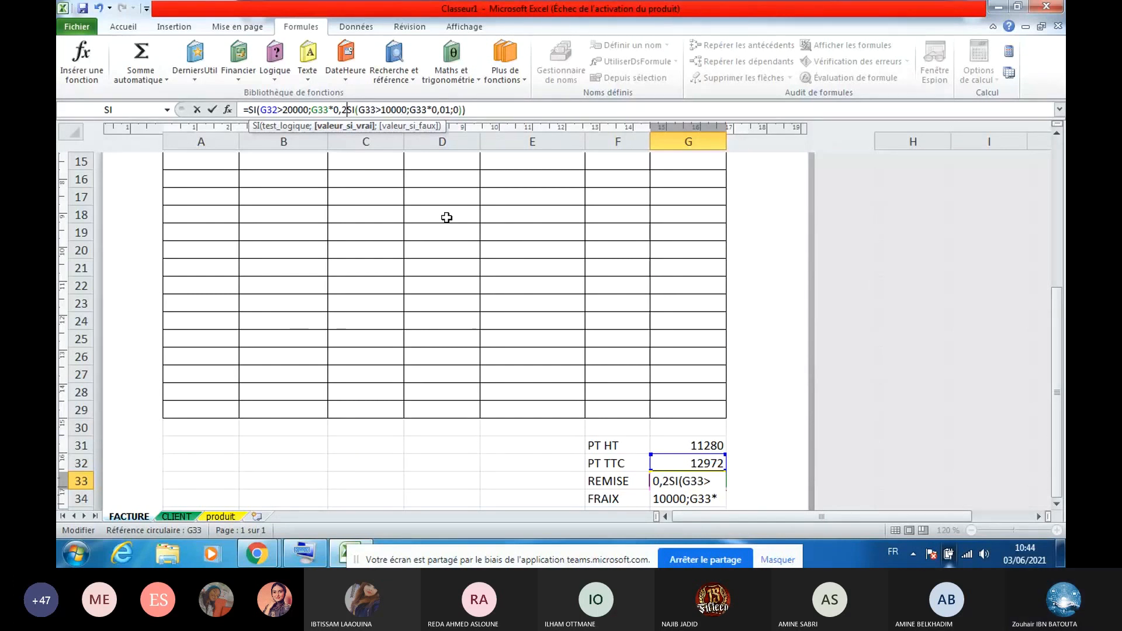
text(;)
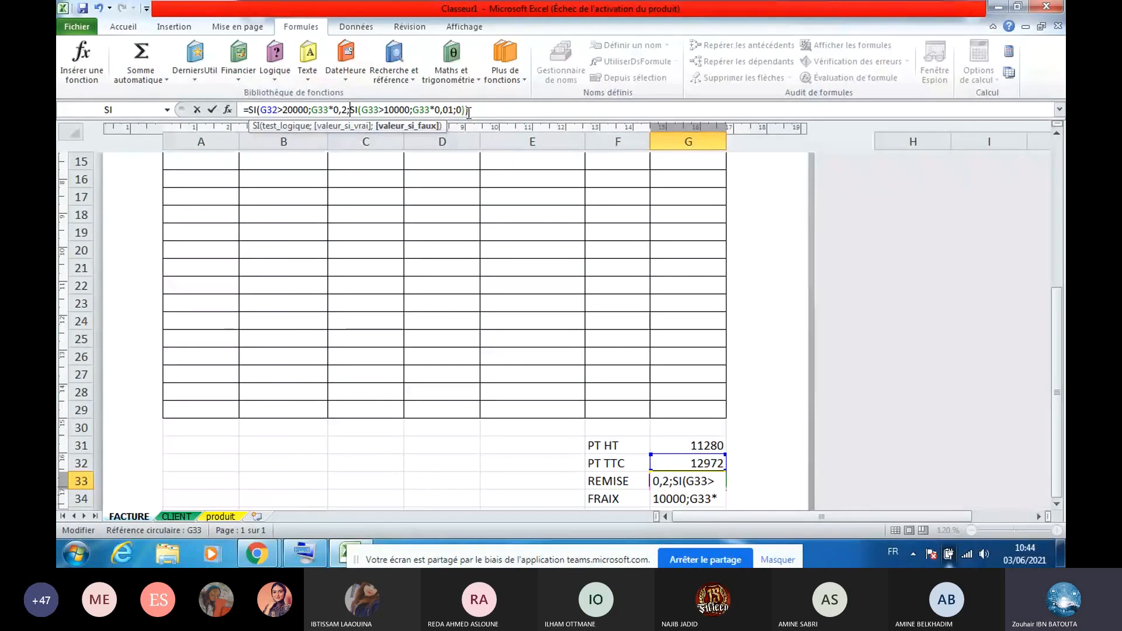
key(Return)
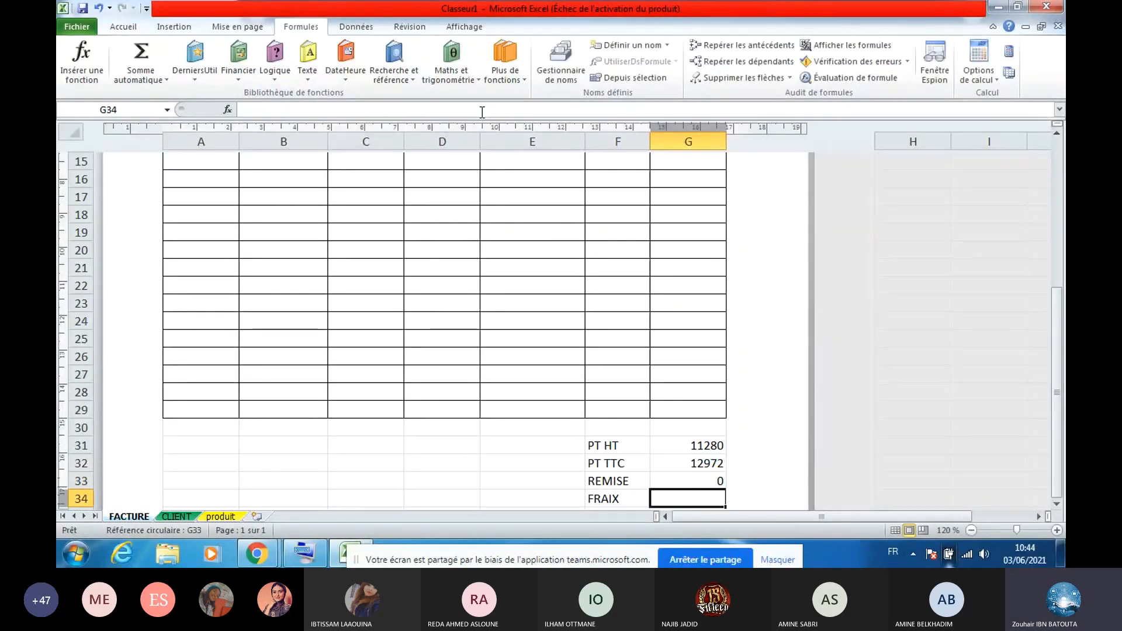
Replace G33 with G32 in the REMISE formula so the discount shows 129,72
click(707, 480)
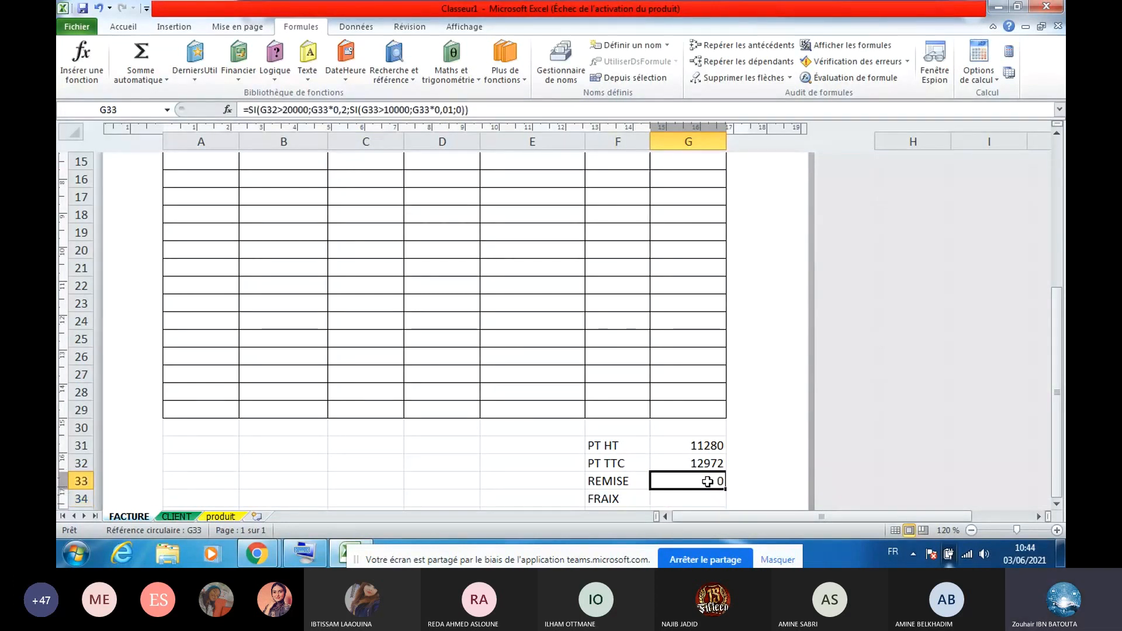
click(713, 463)
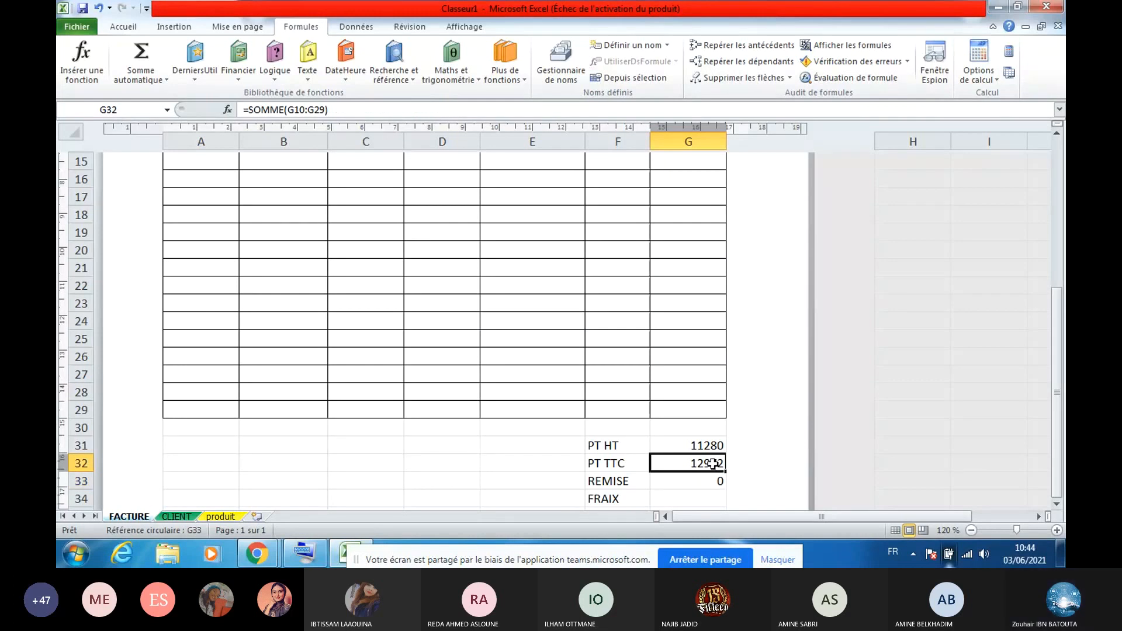
double_click(713, 480)
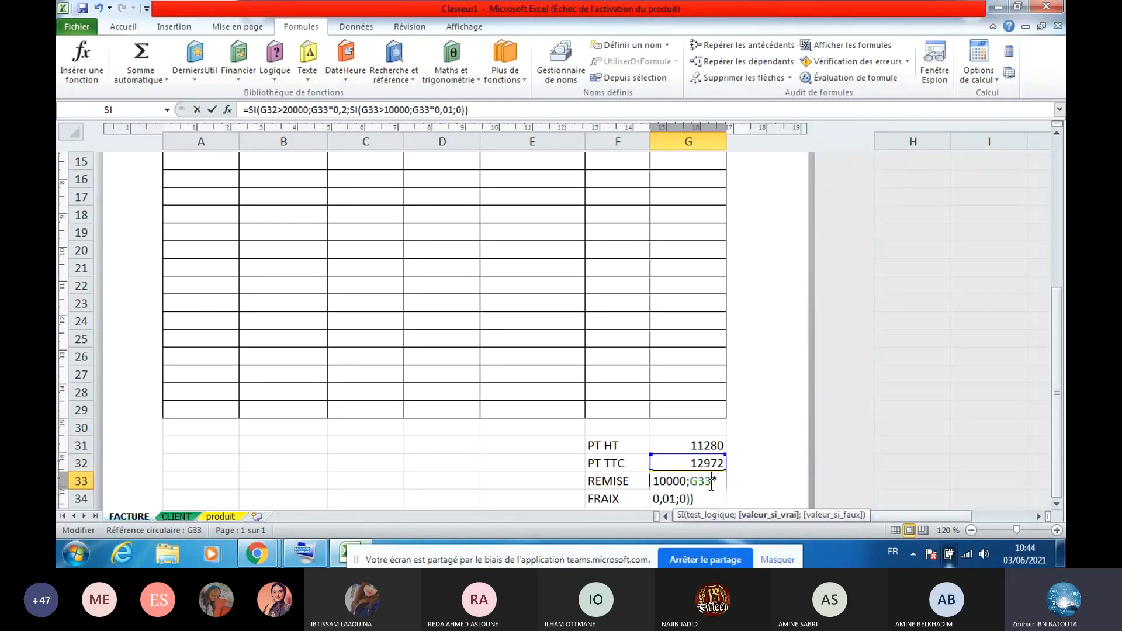
click(377, 109)
key(BackSpace)
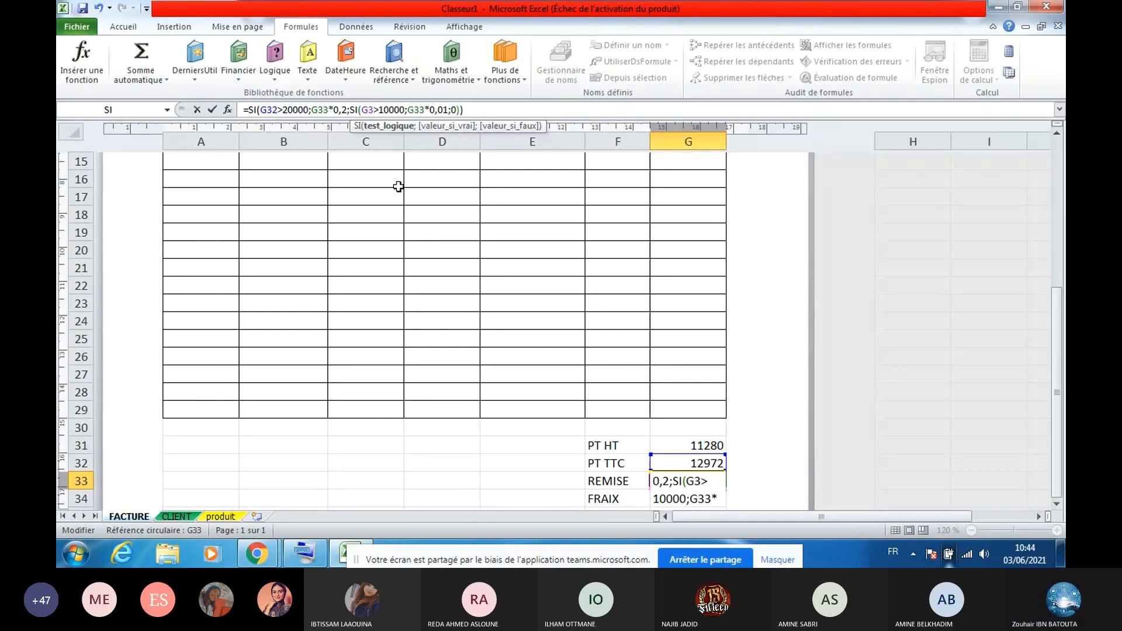
text(2)
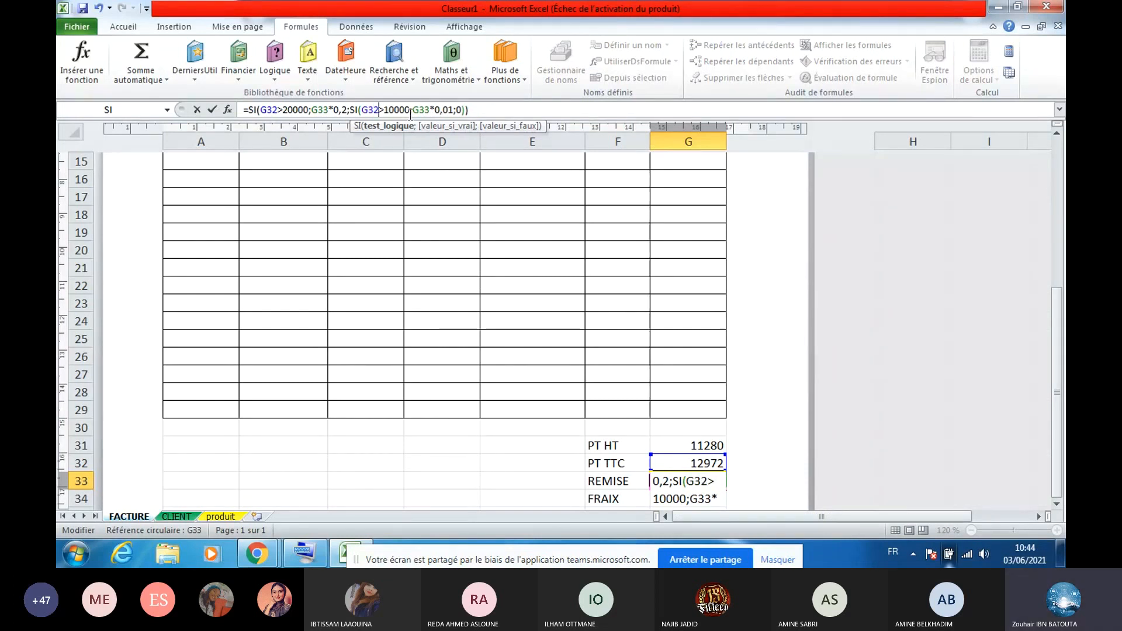
click(326, 110)
key(BackSpace)
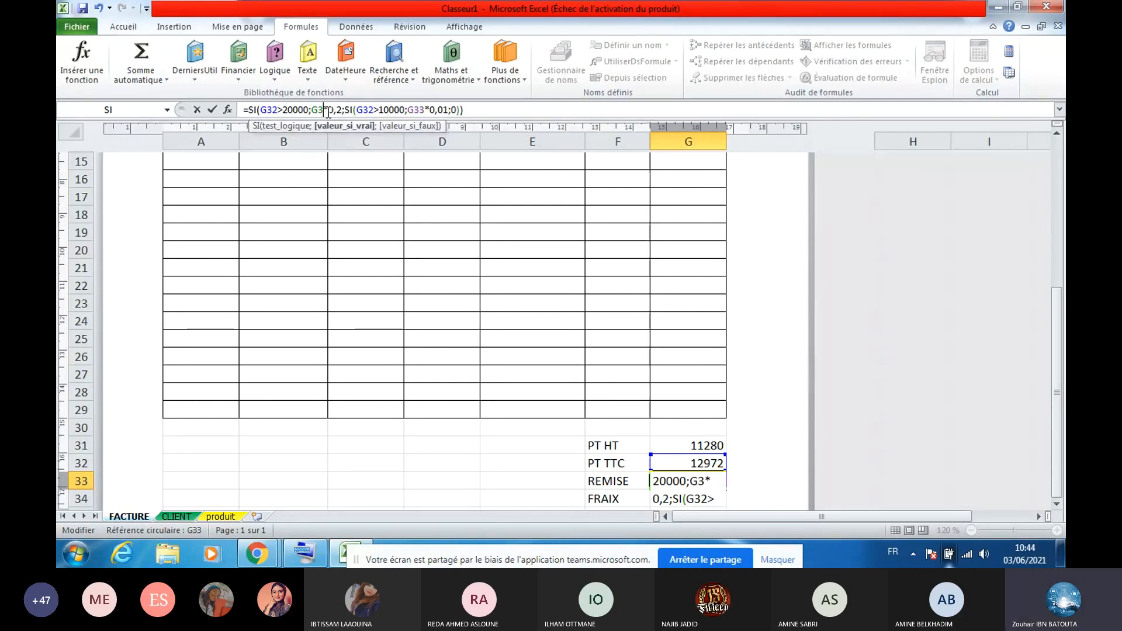
text(2)
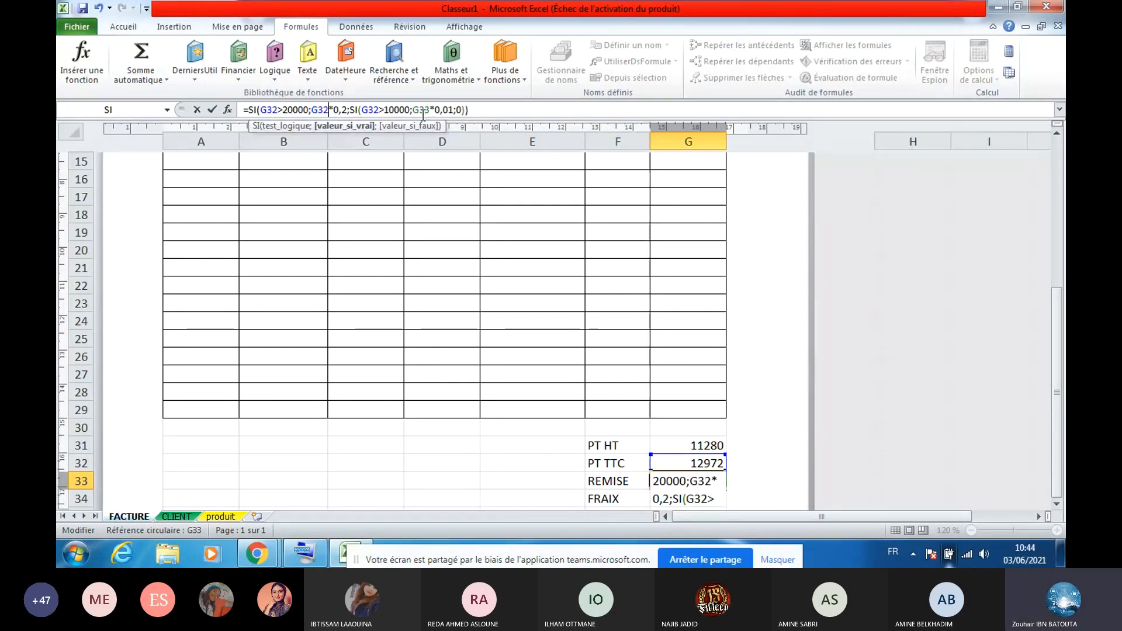
key(Return)
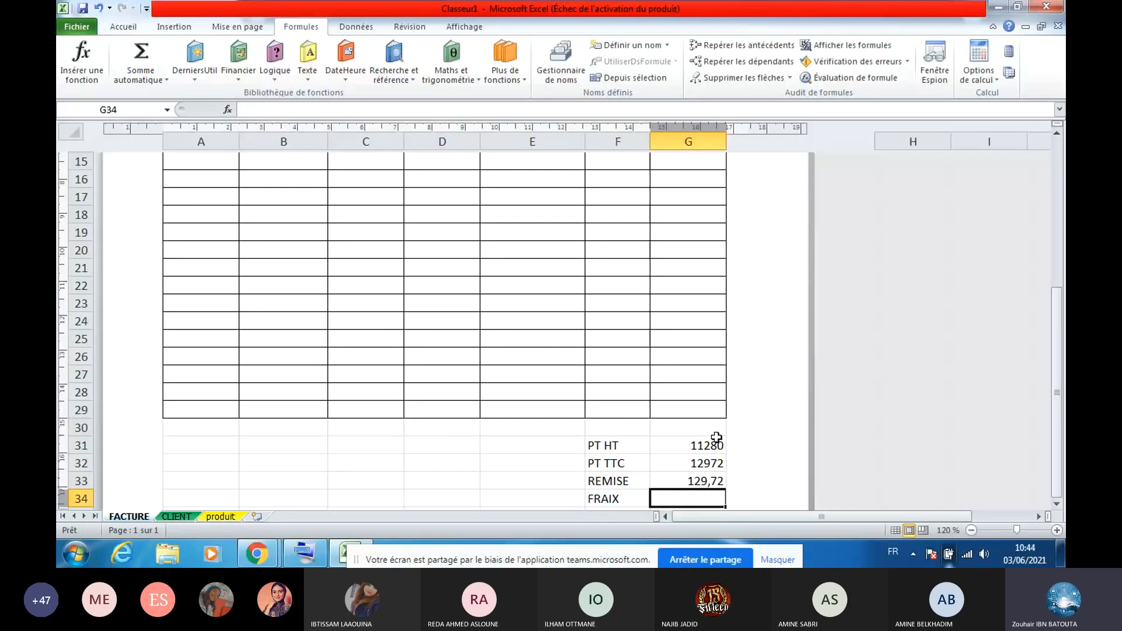
click(700, 479)
Copy the REMISE formula into G34 and edit it to =SI(G32>20000;0;100), showing 100
click(693, 462)
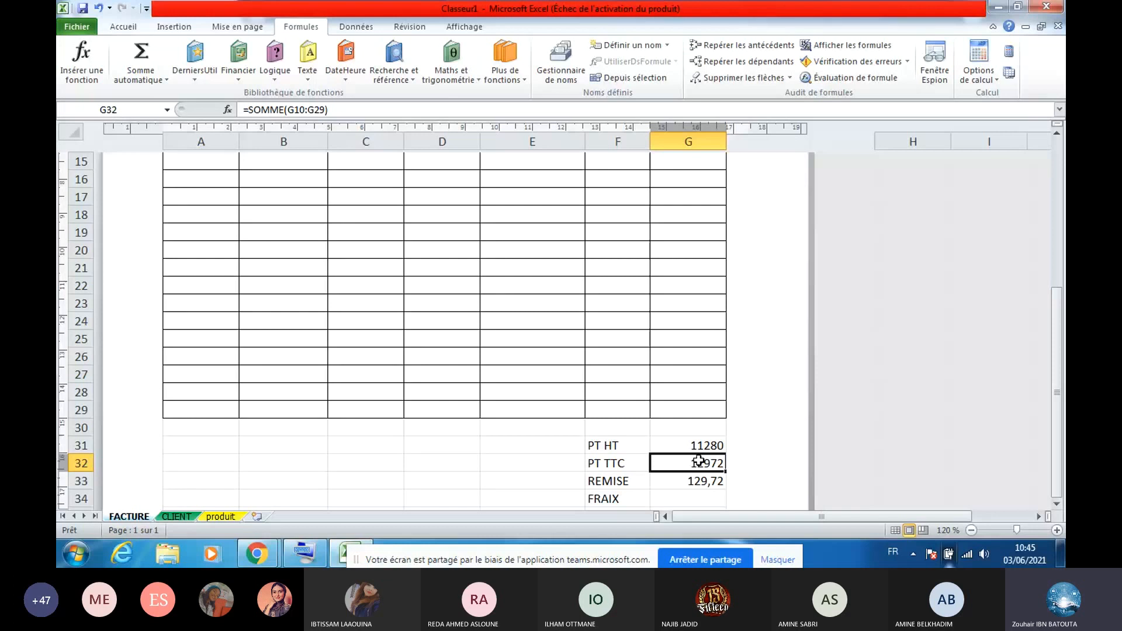
key(Down)
key(Down)
key(Down)
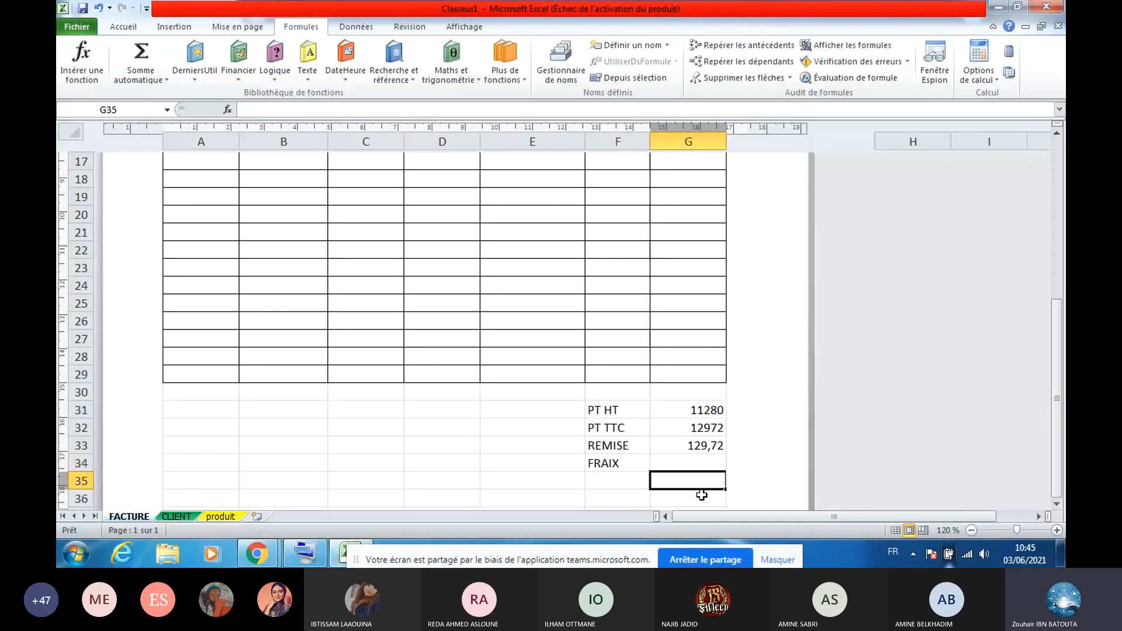
click(695, 447)
drag(482, 110, 256, 105)
key(ctrl+c)
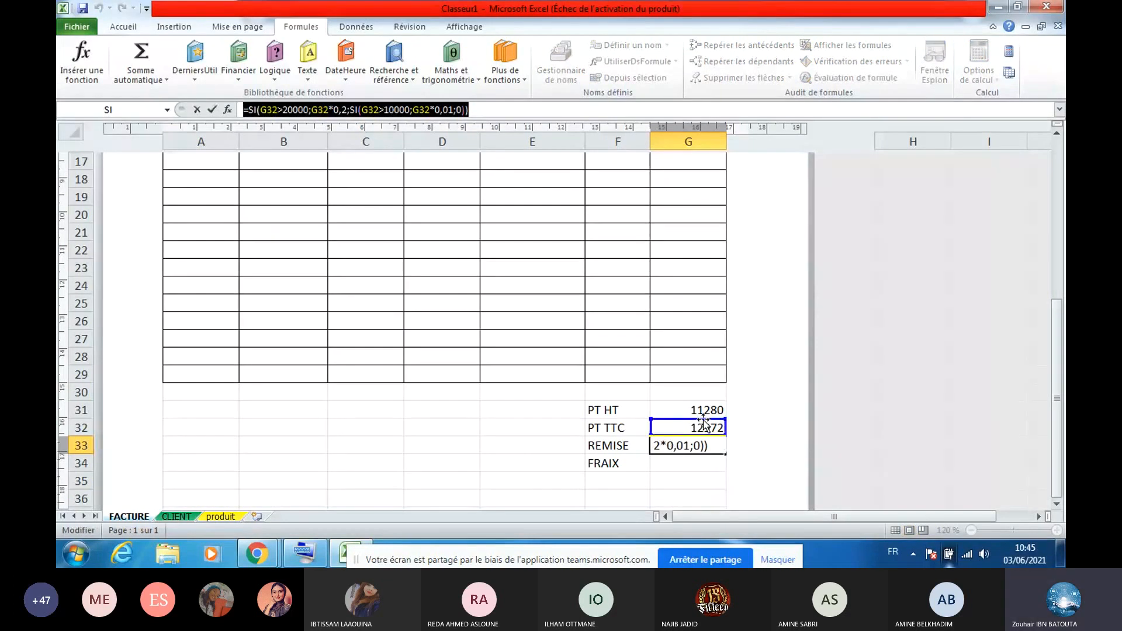
key(Return)
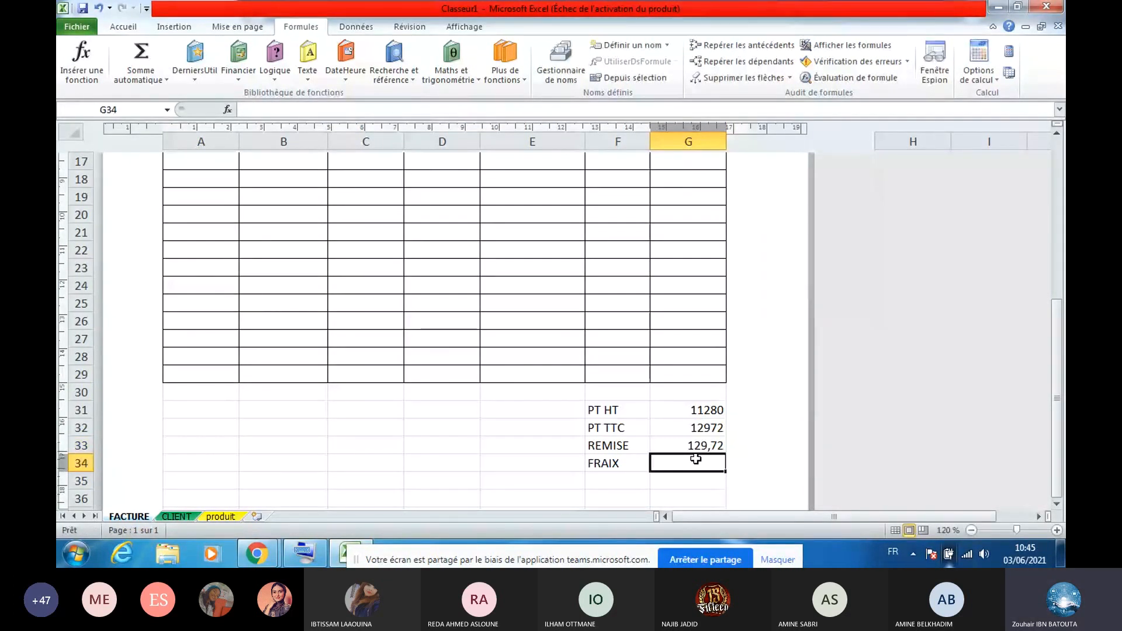
click(531, 110)
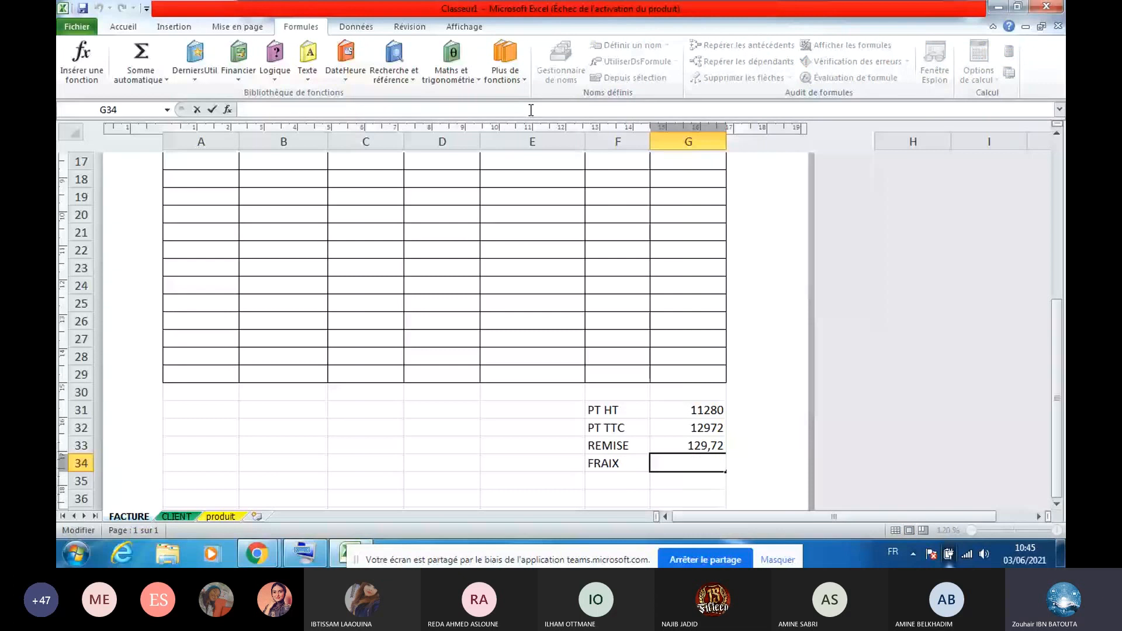
key(ctrl+v)
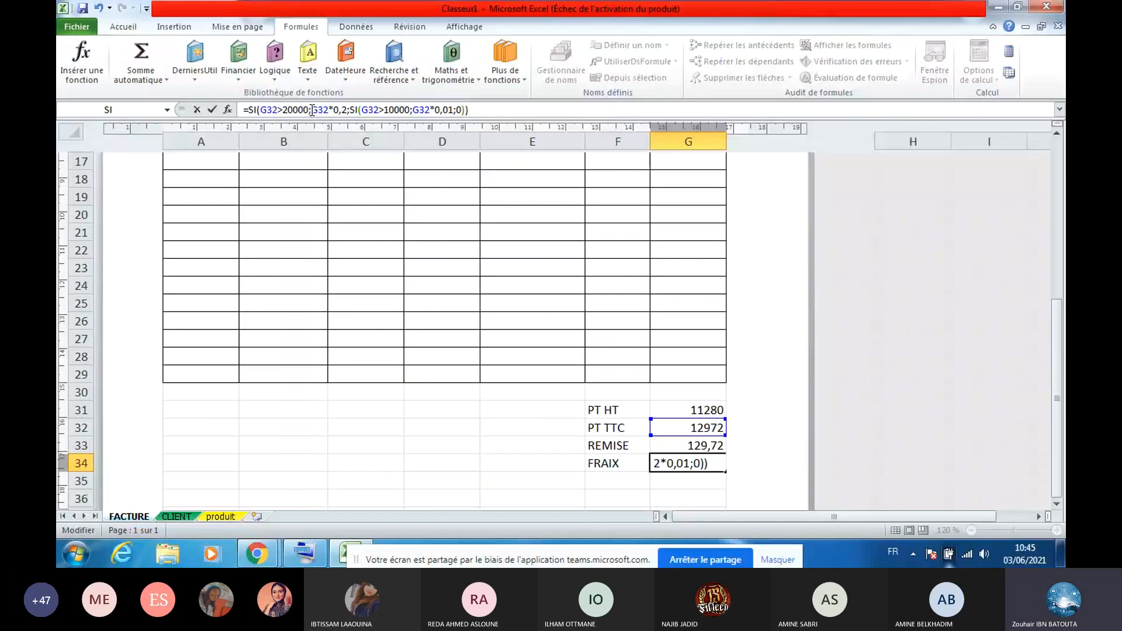
drag(312, 110, 348, 110)
text(0)
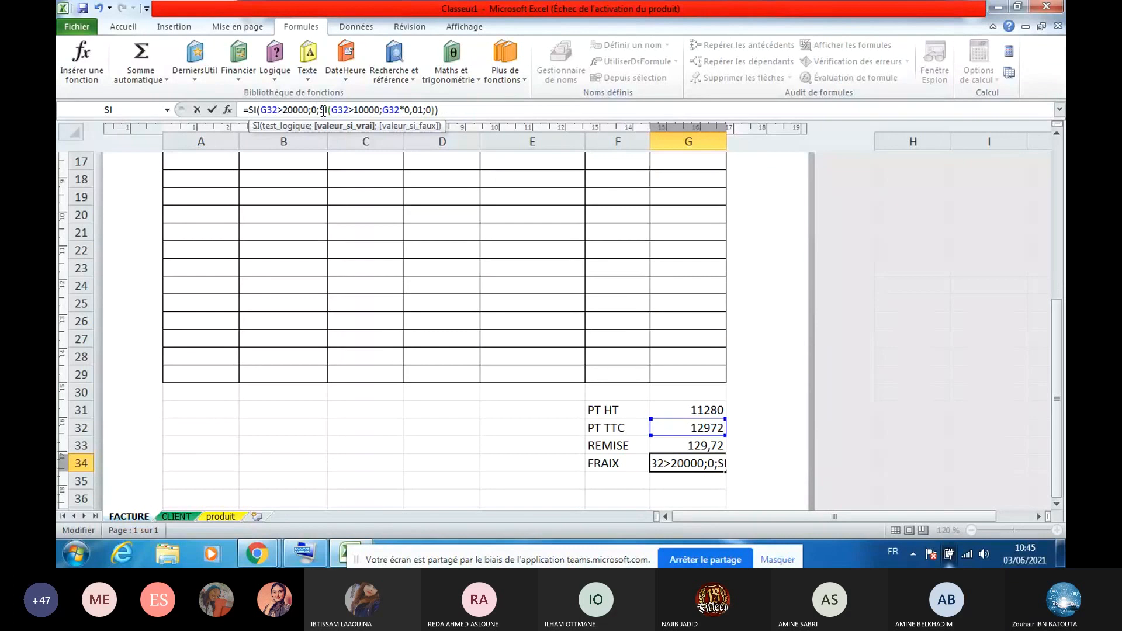
drag(320, 110, 435, 108)
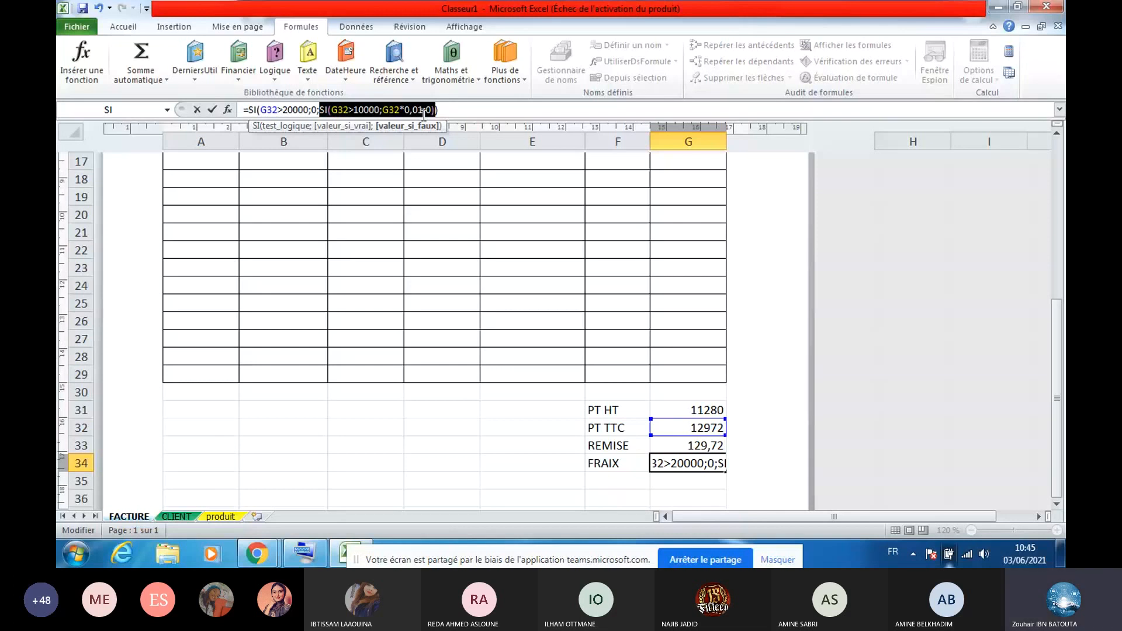
text(100)
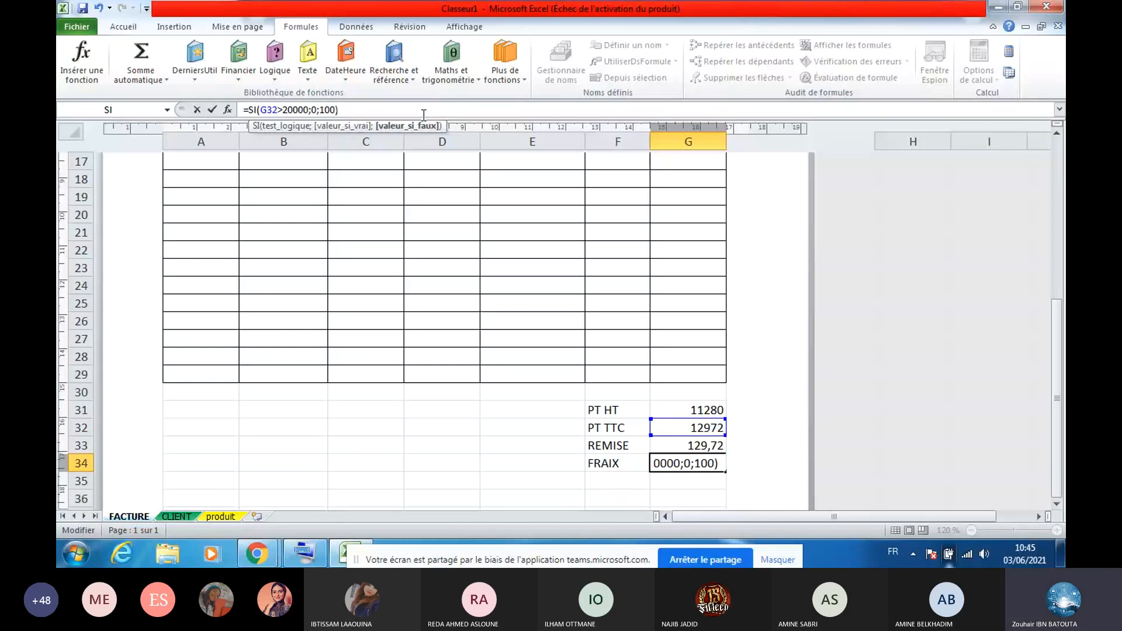
key(Return)
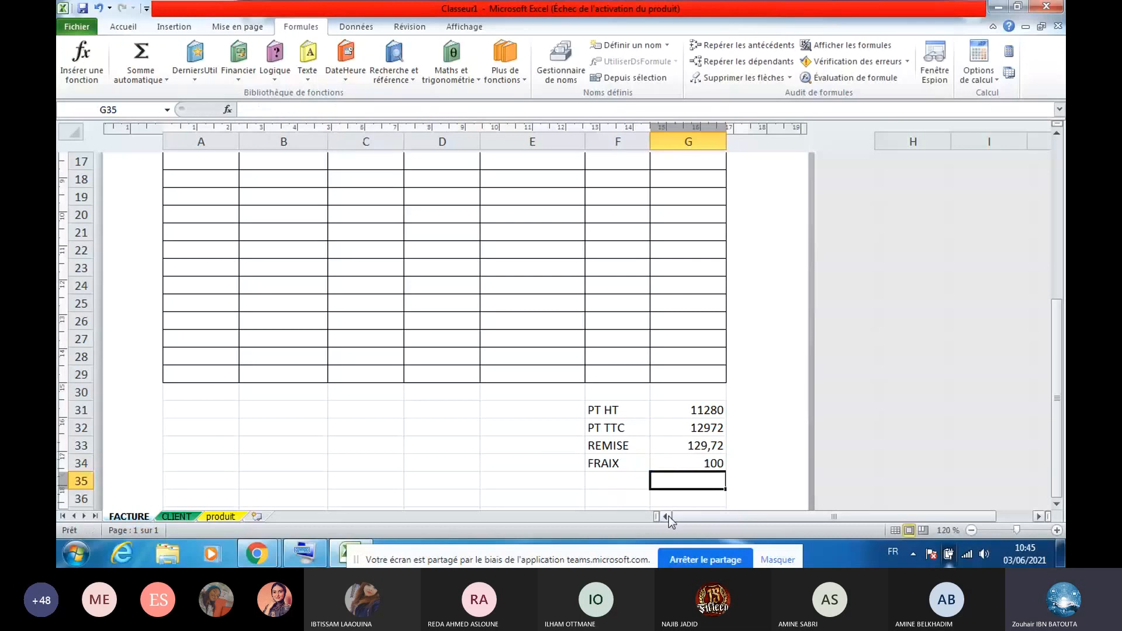
Label cell F36 'prix final' below the totals
click(687, 461)
click(690, 495)
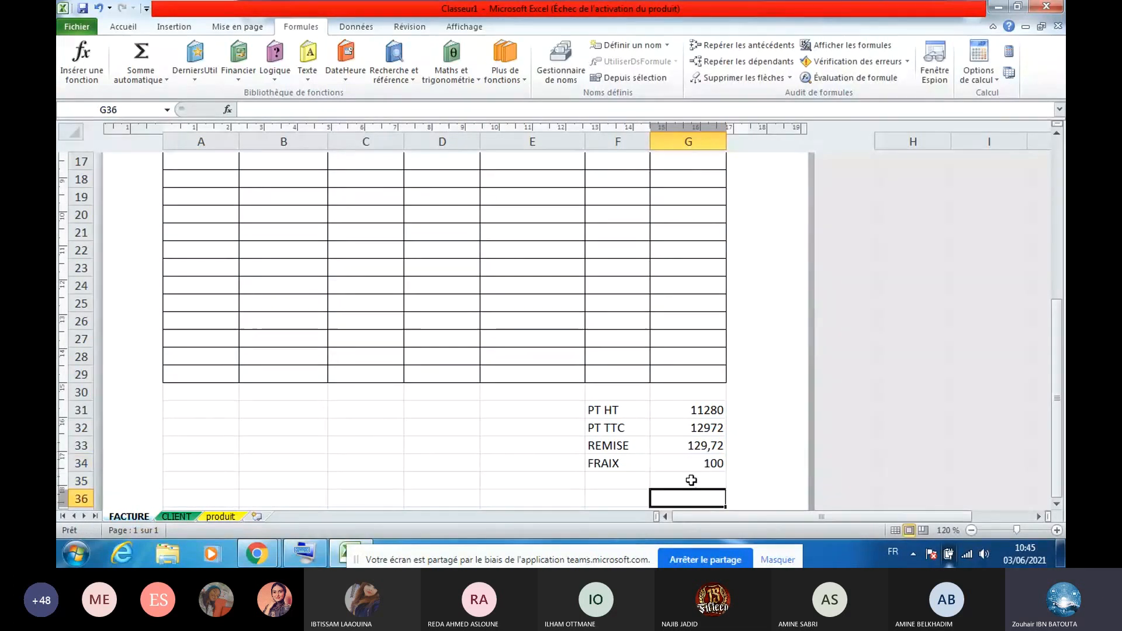
click(635, 479)
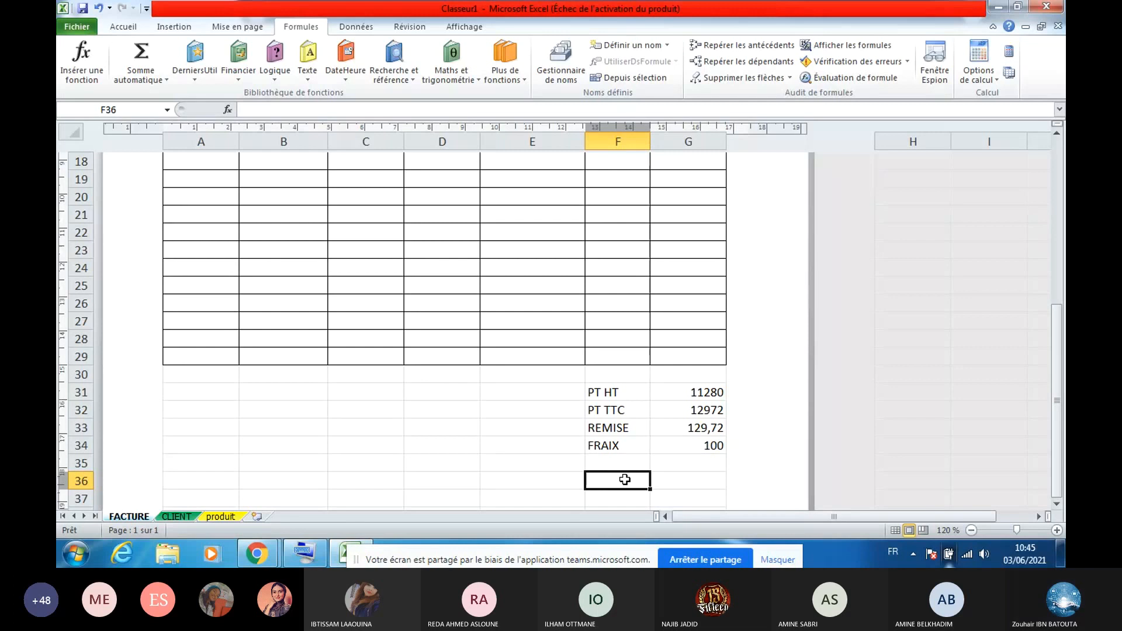
text(p)
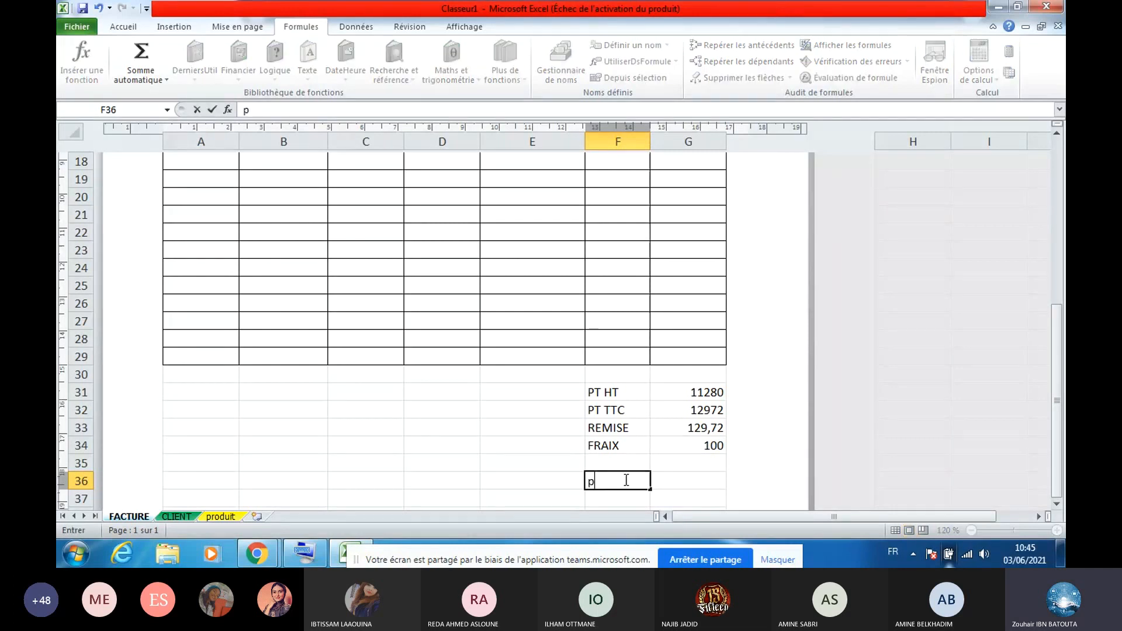
text(rix final)
key(Return)
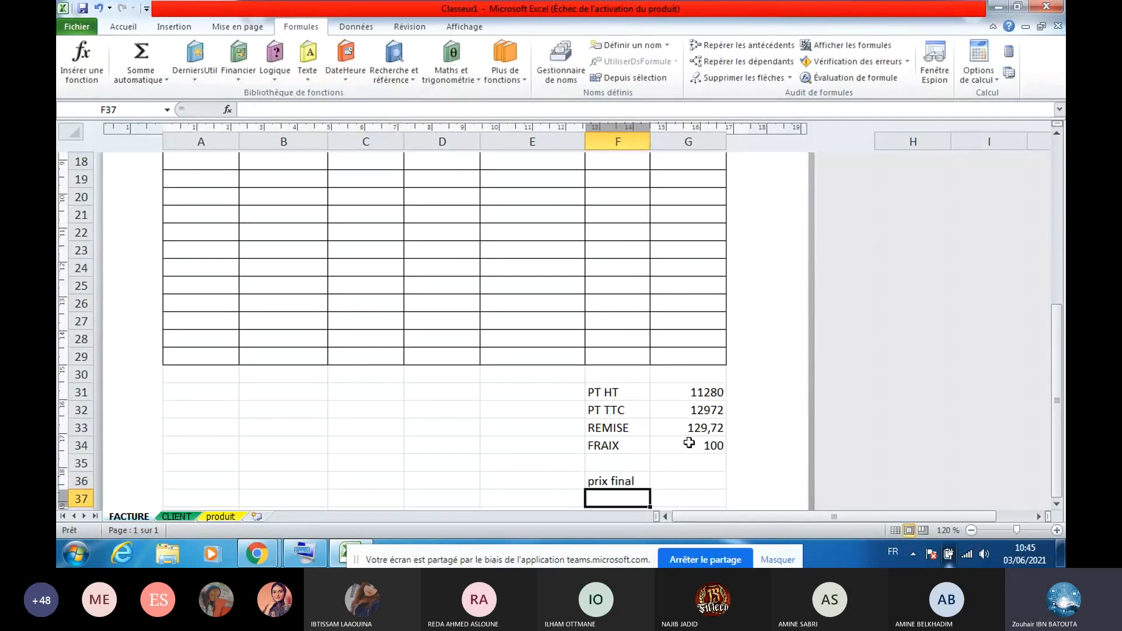
Enter =G32-G33+G34 in G36, giving a final price of 12942,28
click(698, 483)
text(=)
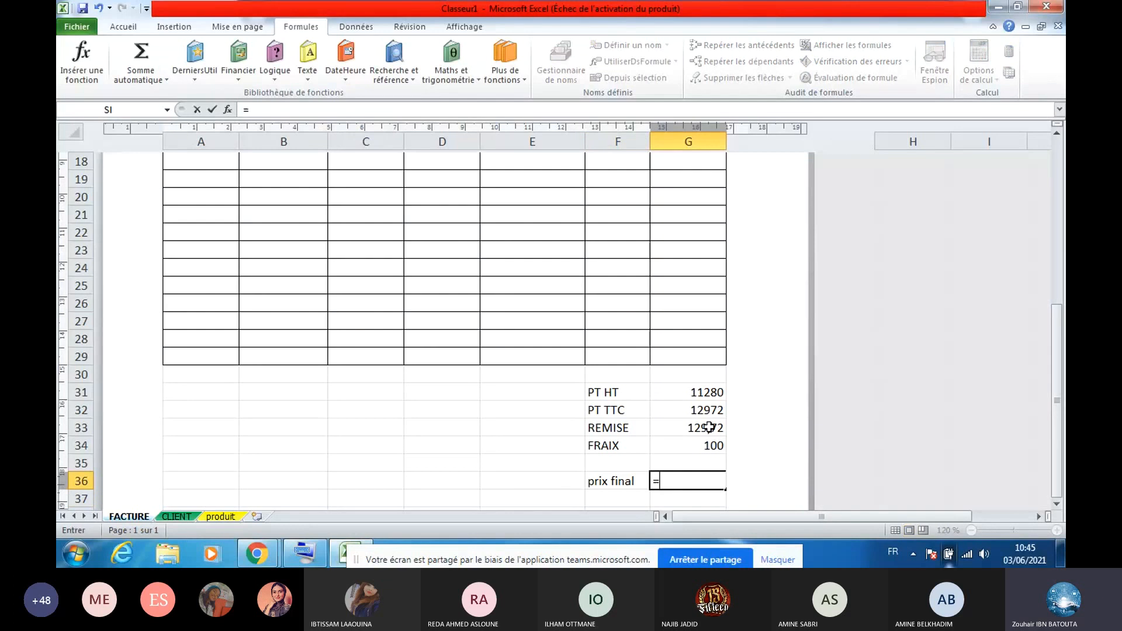
click(701, 410)
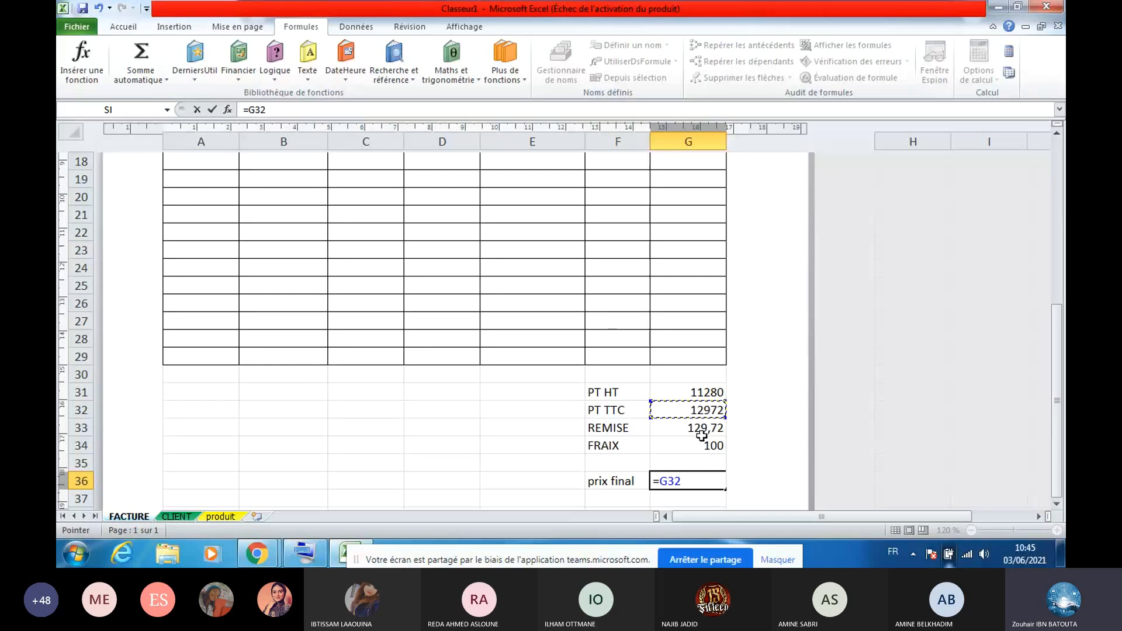
text(-)
click(699, 429)
text(+)
click(693, 447)
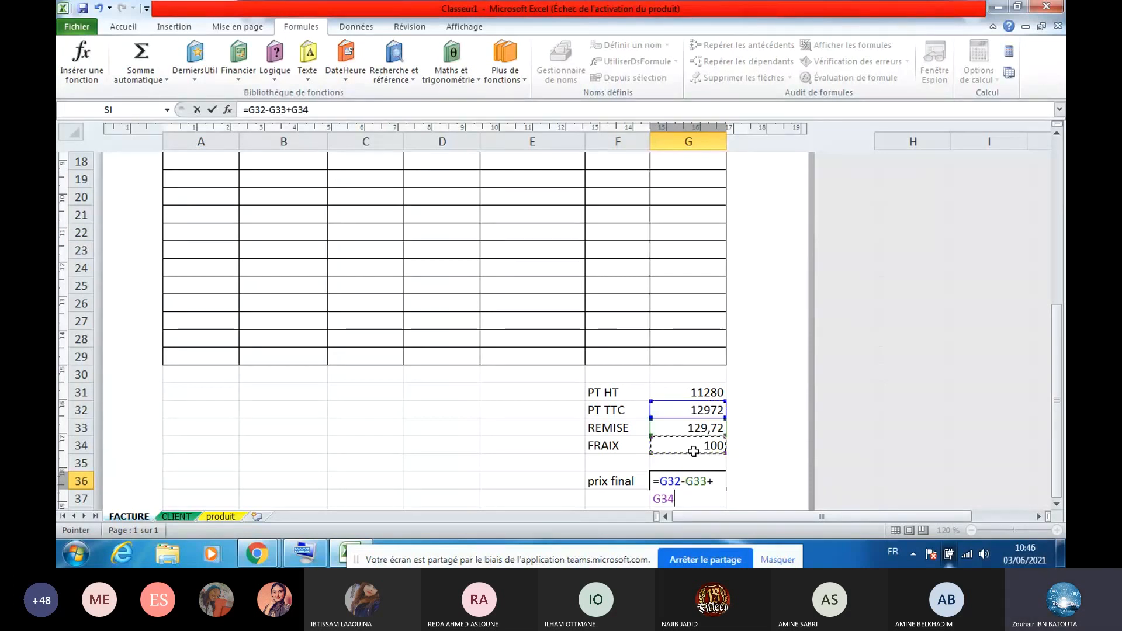
key(Return)
click(700, 479)
click(689, 464)
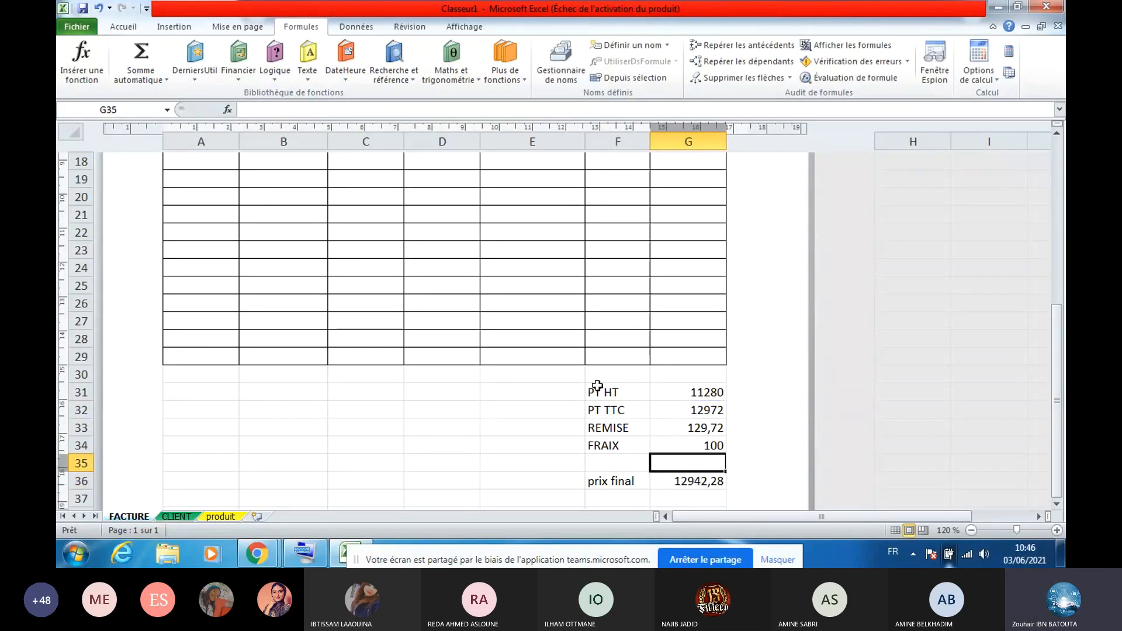
Apply All Borders to the totals block F31:G36, then switch to the produit sheet
drag(597, 386, 695, 483)
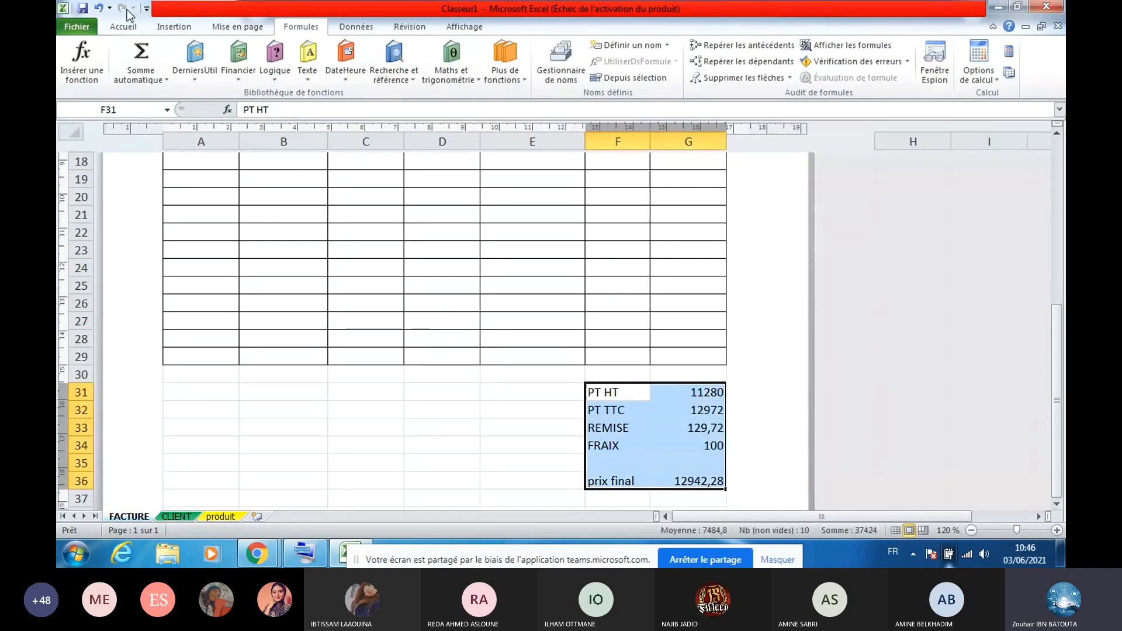
click(130, 28)
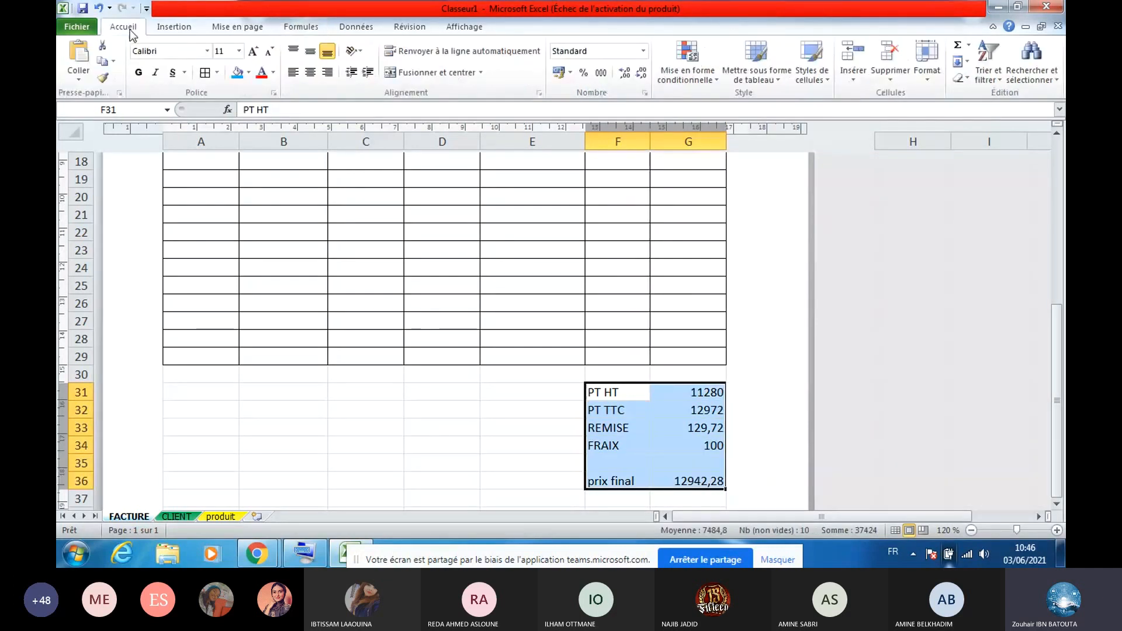
click(284, 299)
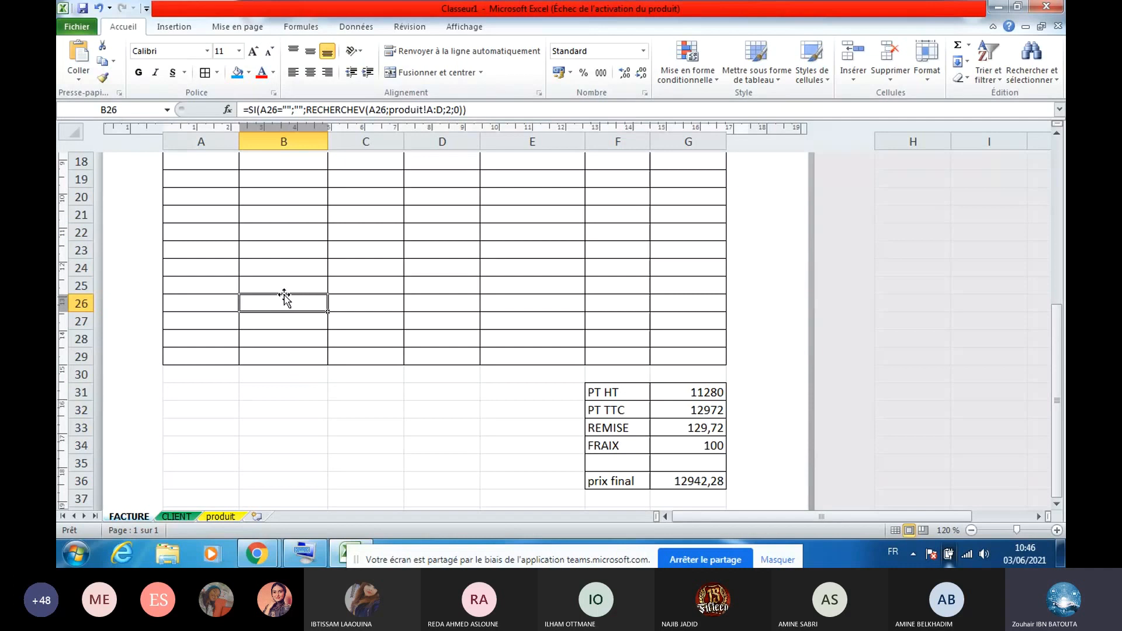
click(284, 294)
click(220, 517)
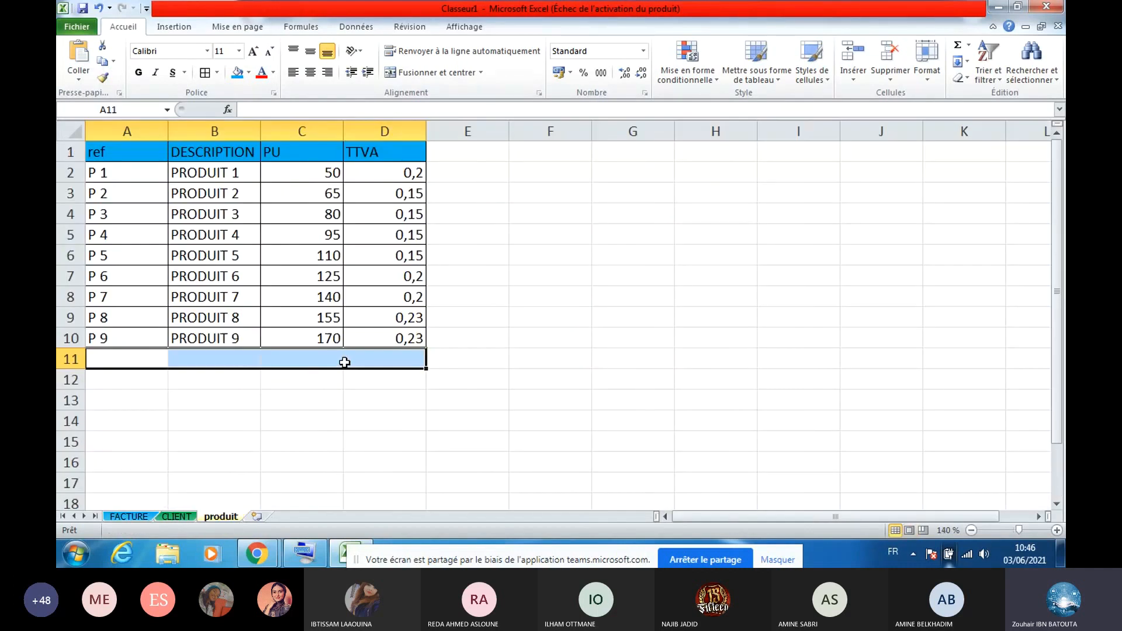
Review the produit and CLIENT sheets, then return to the FACTURE sheet
drag(127, 339, 340, 347)
click(336, 354)
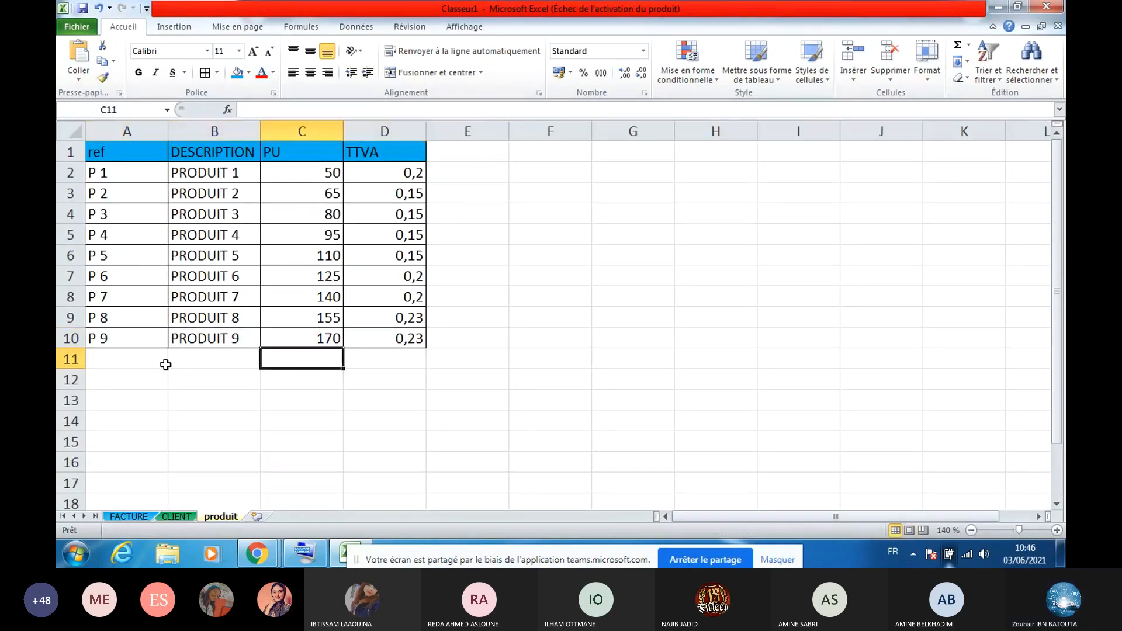
click(170, 359)
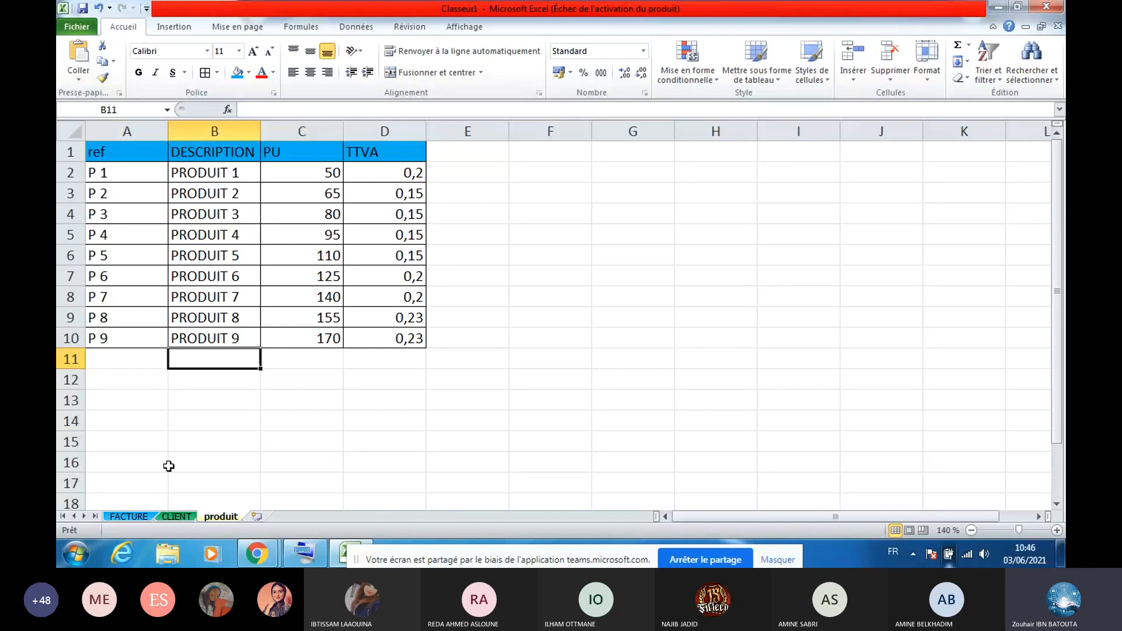
click(168, 517)
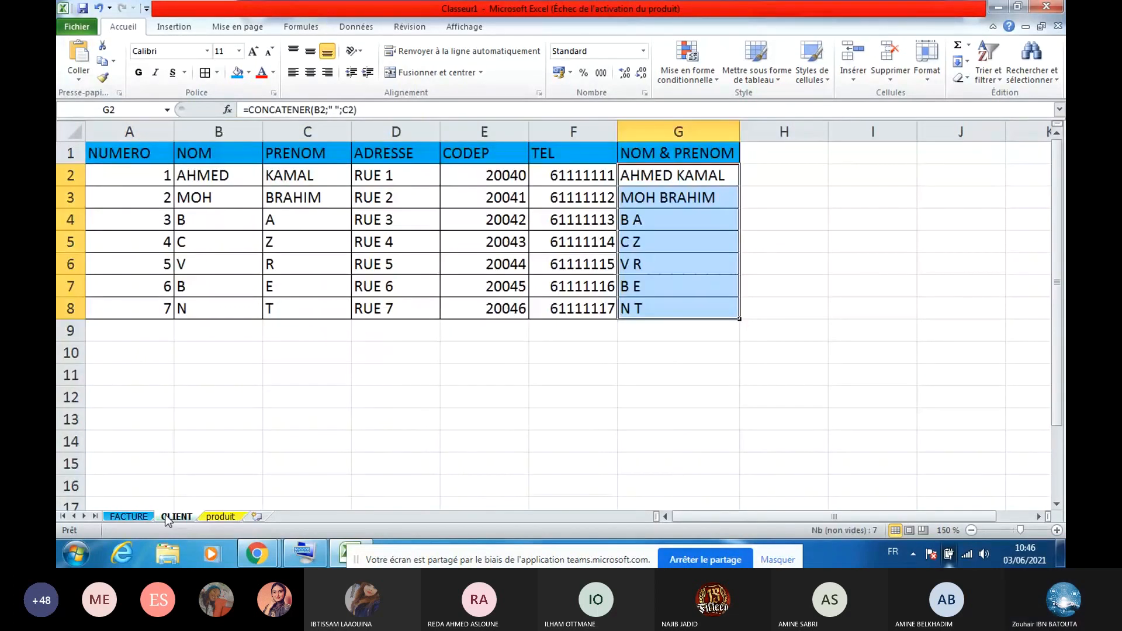
click(147, 520)
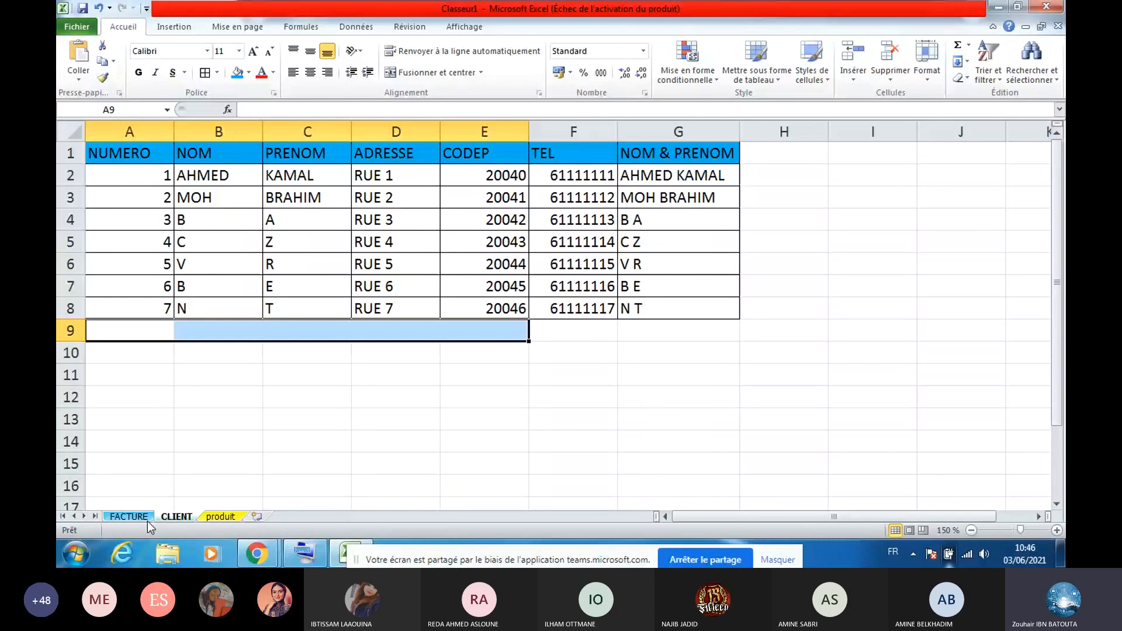
click(129, 516)
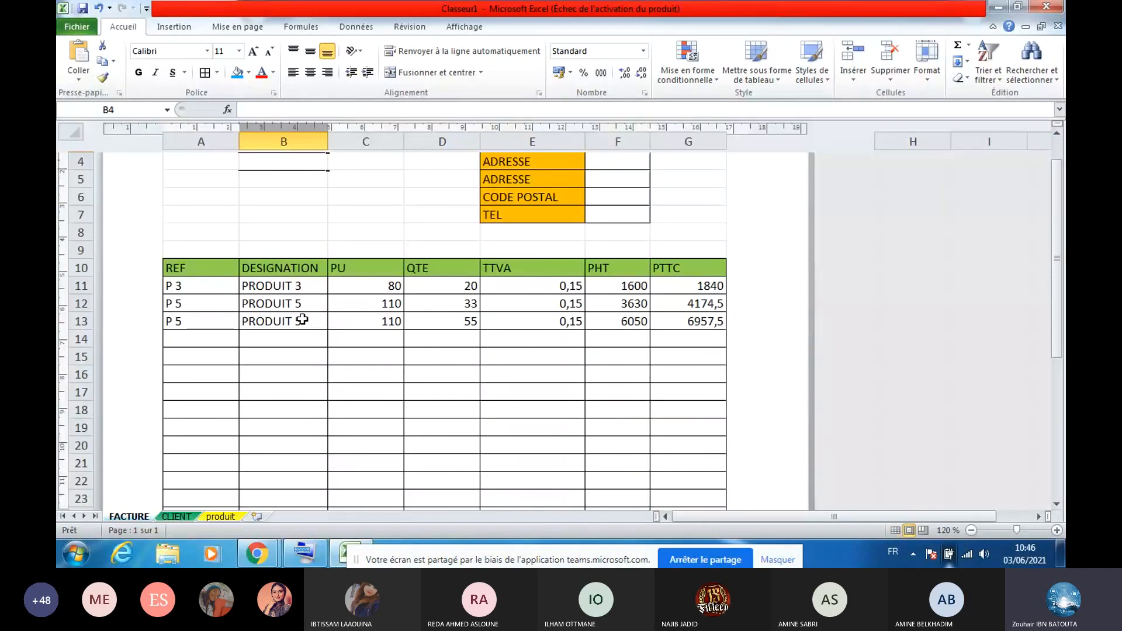
click(302, 320)
scroll(229, 222, up, 3)
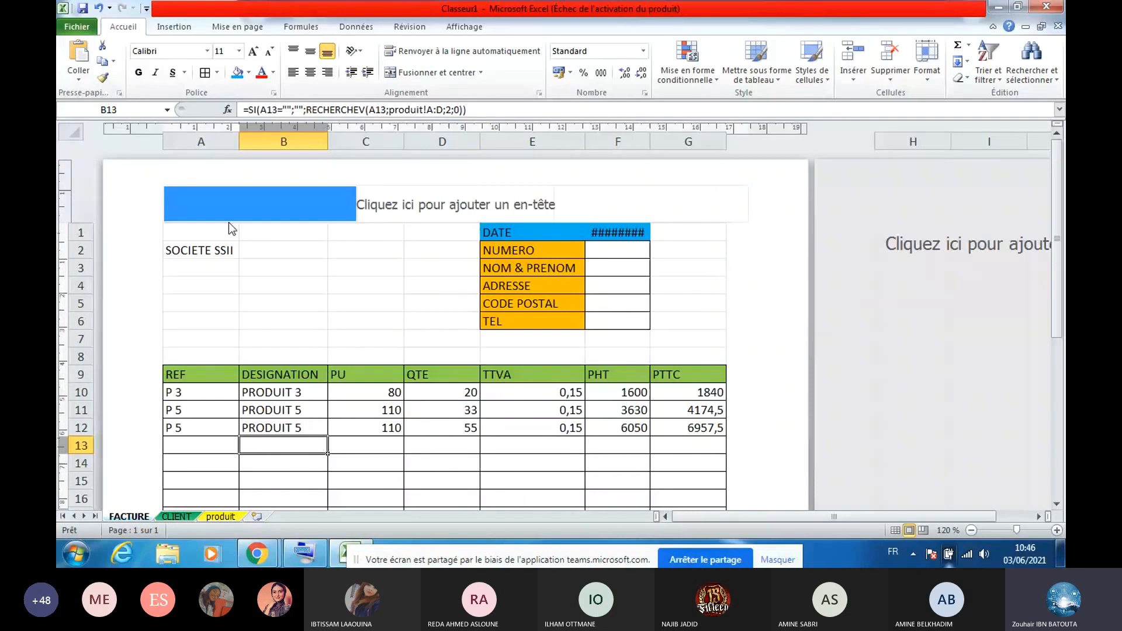
Border the SOCIETE SSII cell A2 and pick client number 2 from the F2 dropdown
click(201, 250)
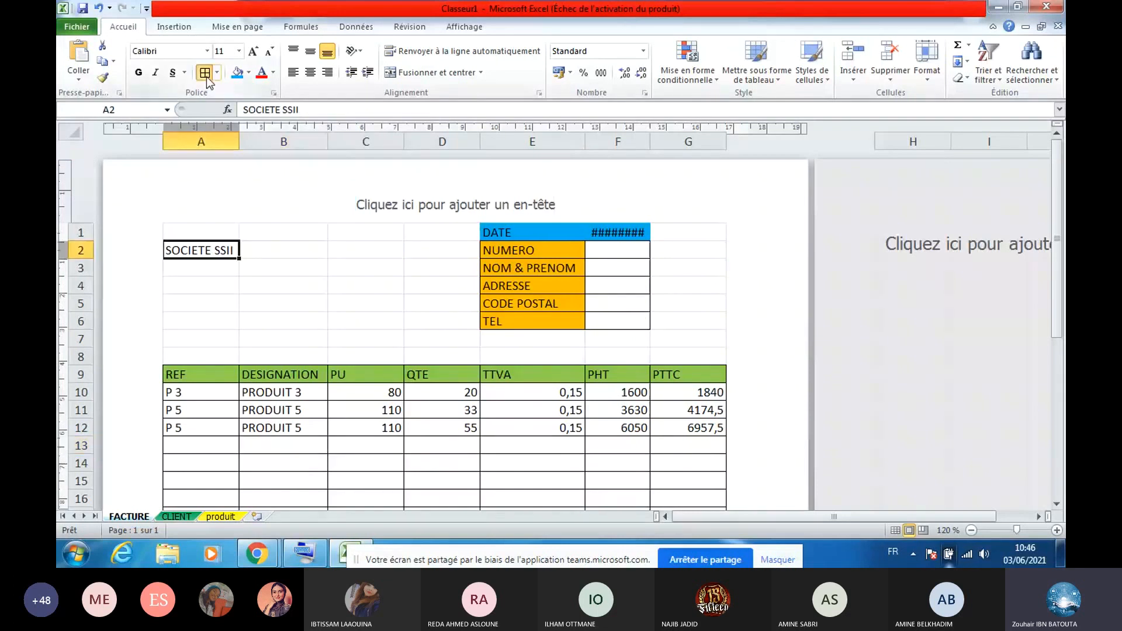
click(205, 74)
click(618, 251)
click(656, 251)
click(602, 274)
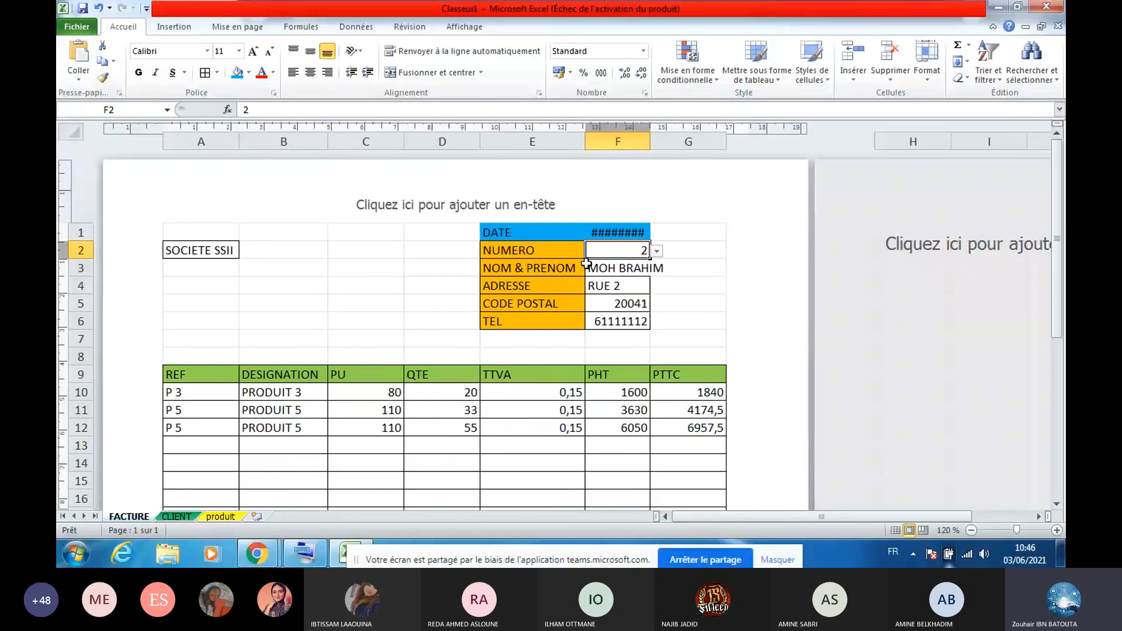
click(304, 462)
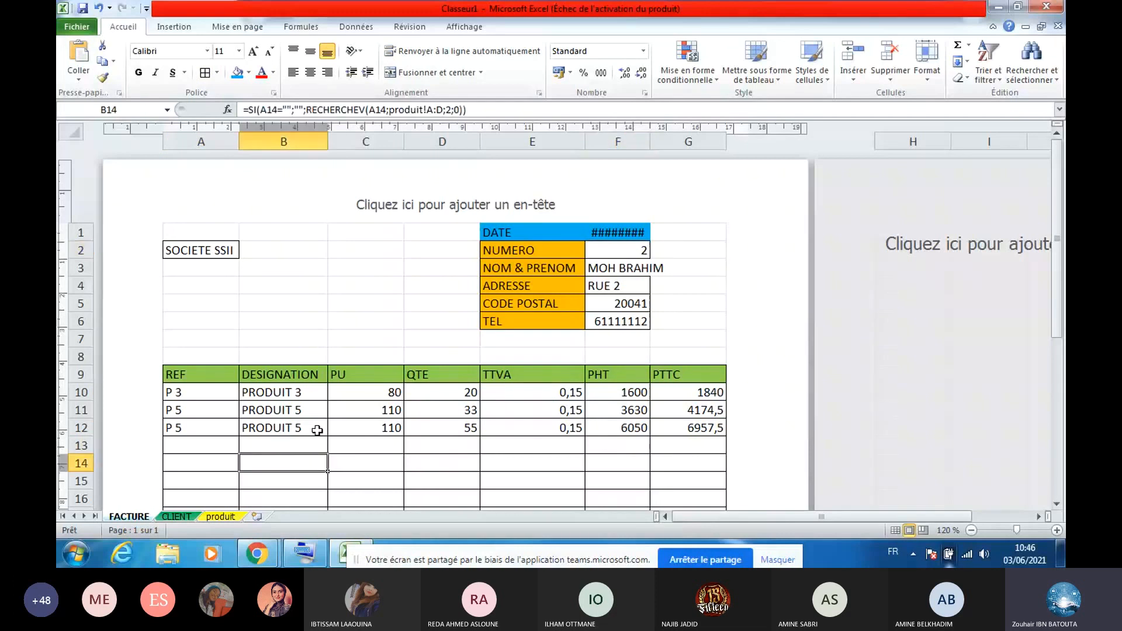
key(Down)
key(Down)
key(Down)
key(Down)
key(Down)
key(Down)
key(Down)
key(Down)
key(Down)
key(Down)
key(Down)
key(Down)
key(Down)
key(Down)
key(Down)
key(Down)
key(Down)
key(Down)
key(Down)
key(Down)
click(254, 563)
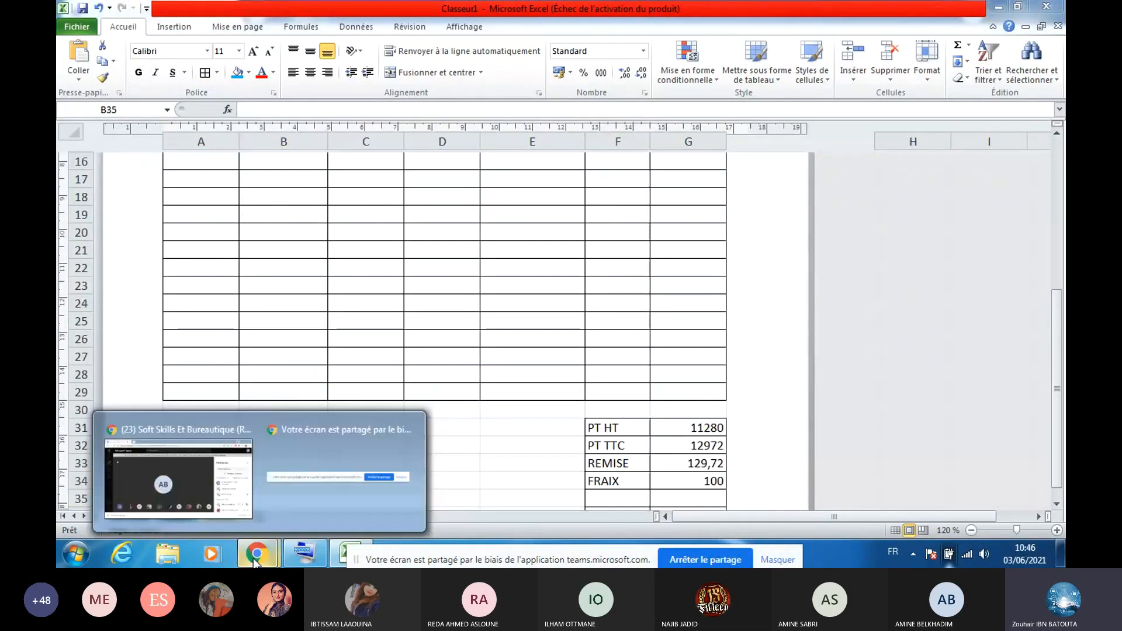